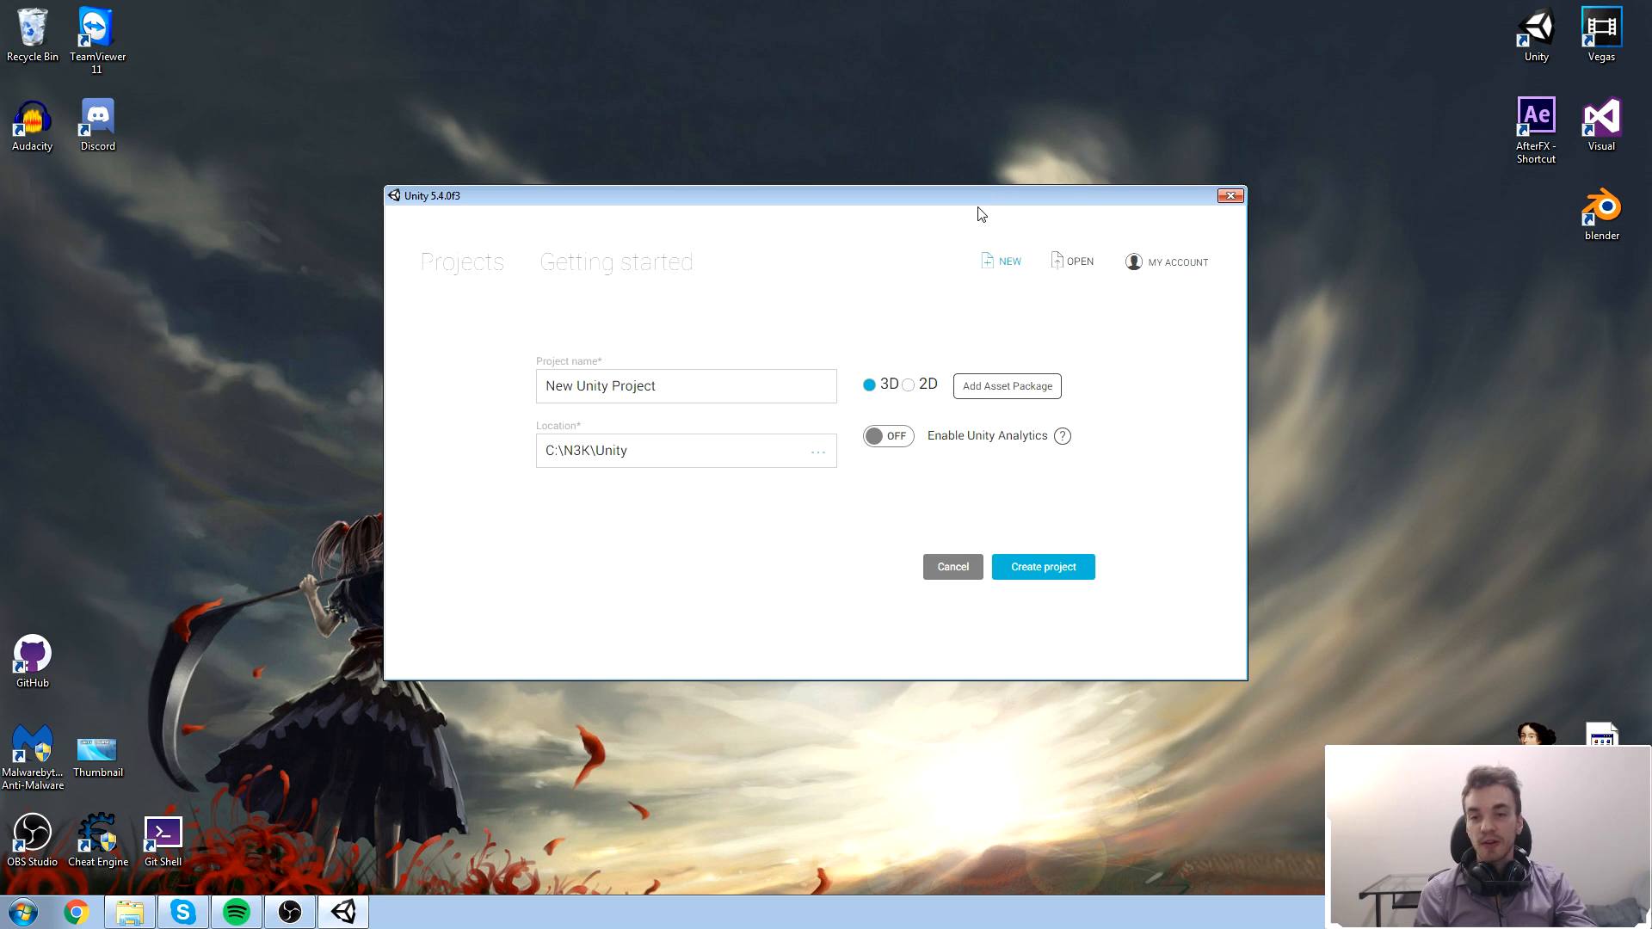
# Step: Create a new 3D project named SnakeTutorial in the C:\N3K\Unity location
pyautogui.moveTo(672, 389); pyautogui.dragTo(238, 347)
pyautogui.write('SnakeTutorial')
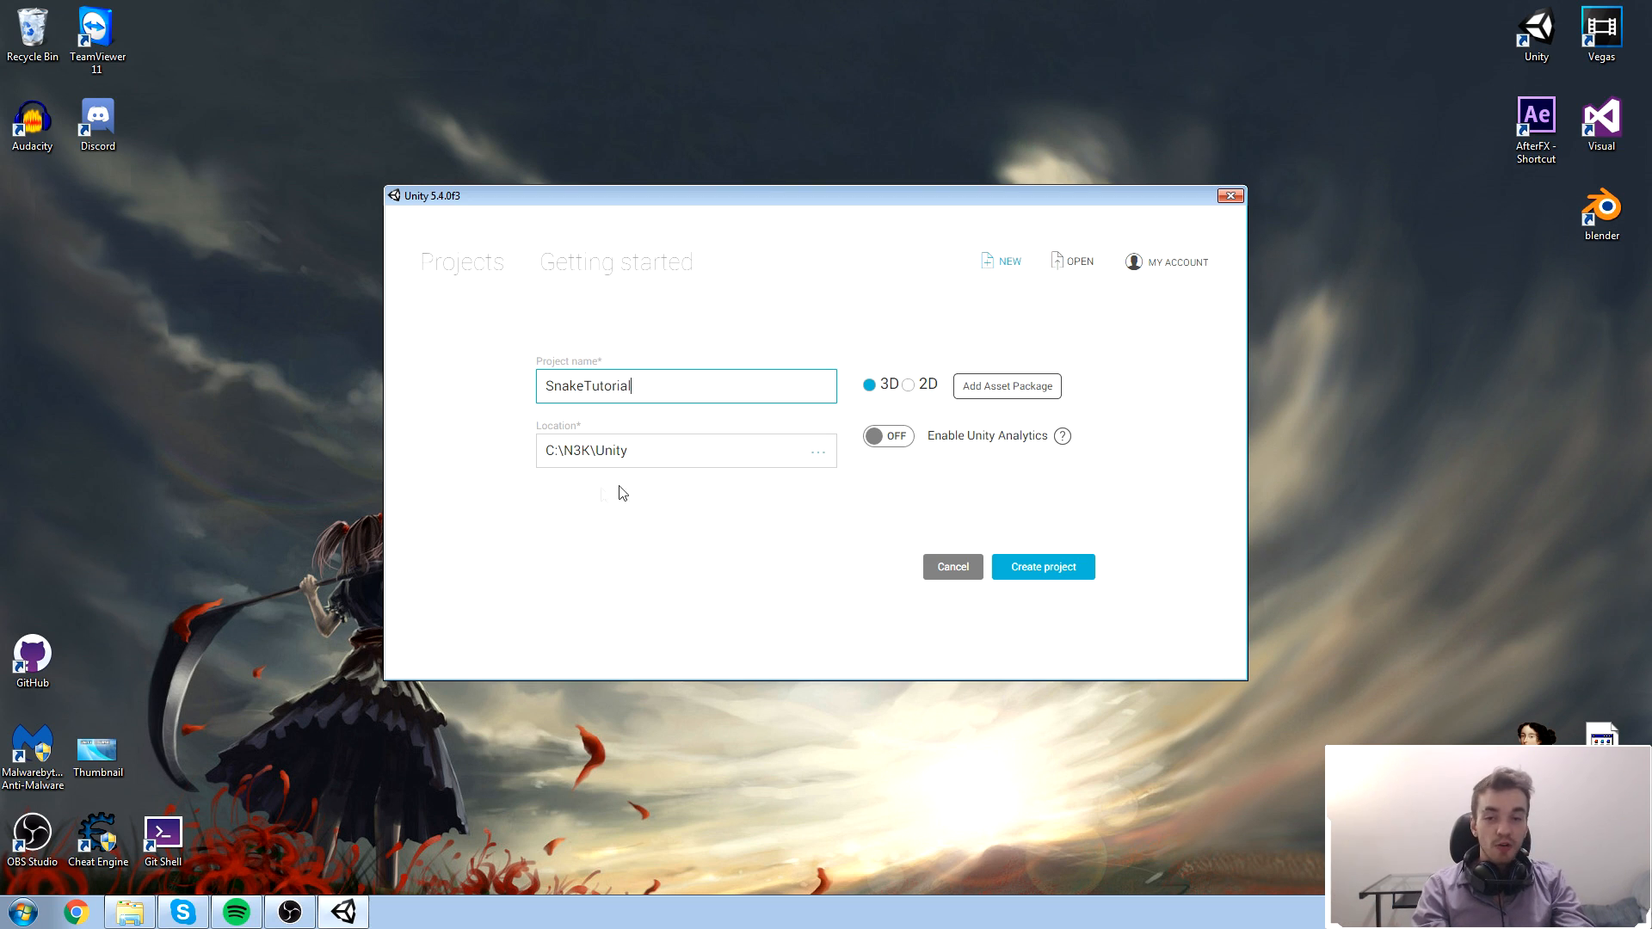
pyautogui.moveTo(661, 451); pyautogui.dragTo(497, 460)
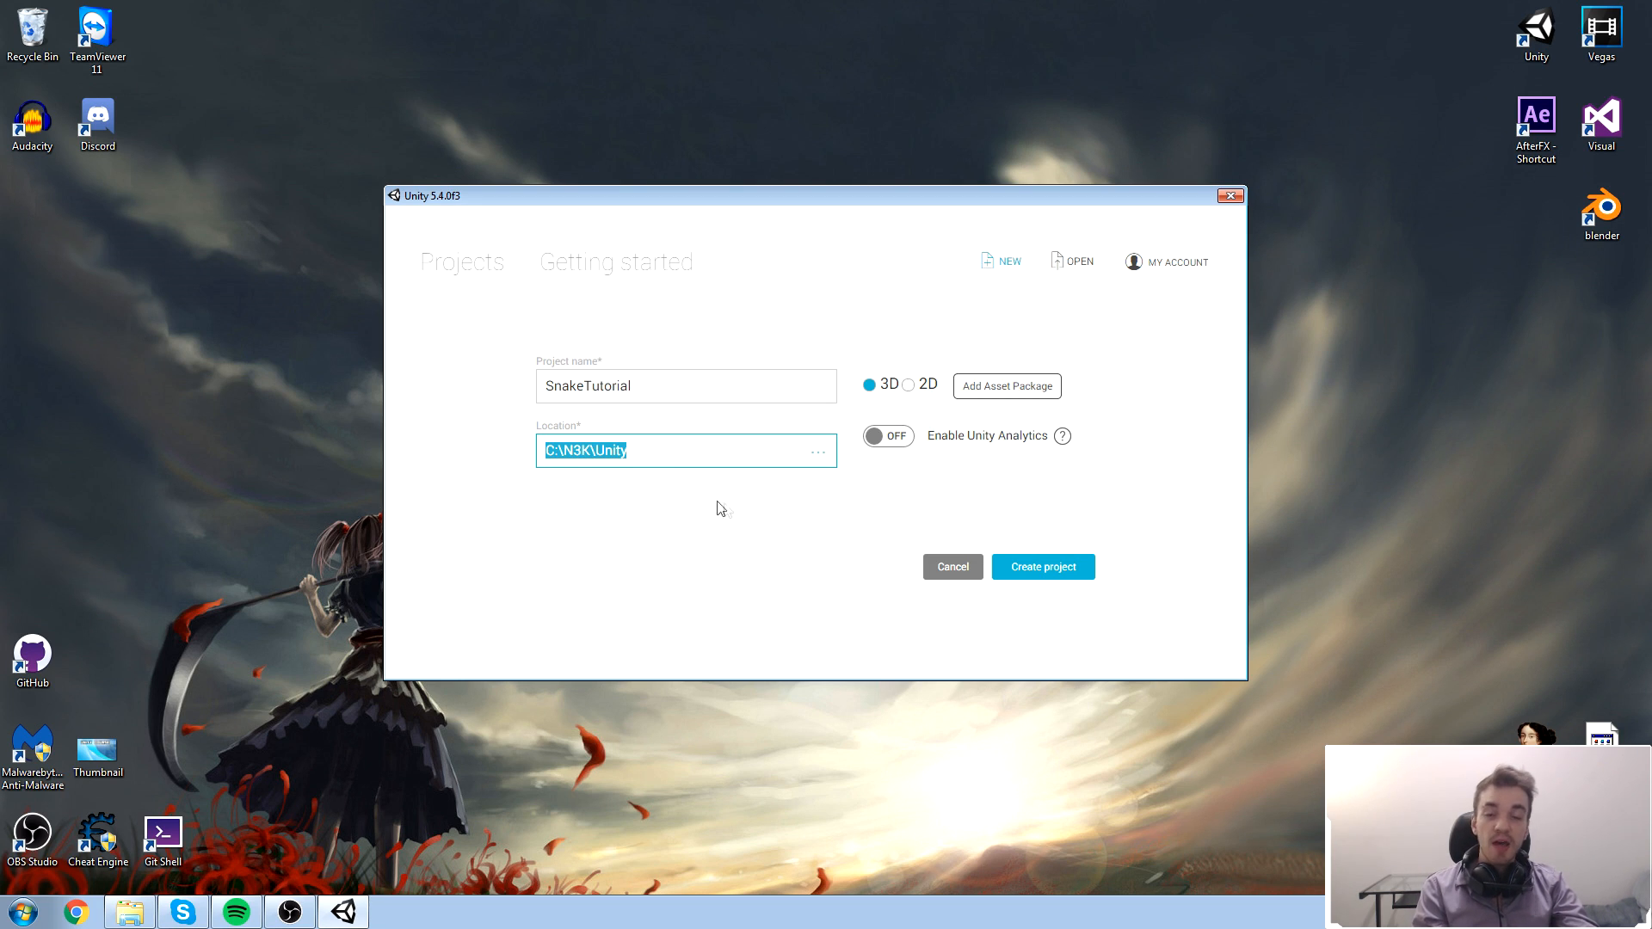
pyautogui.click(870, 387)
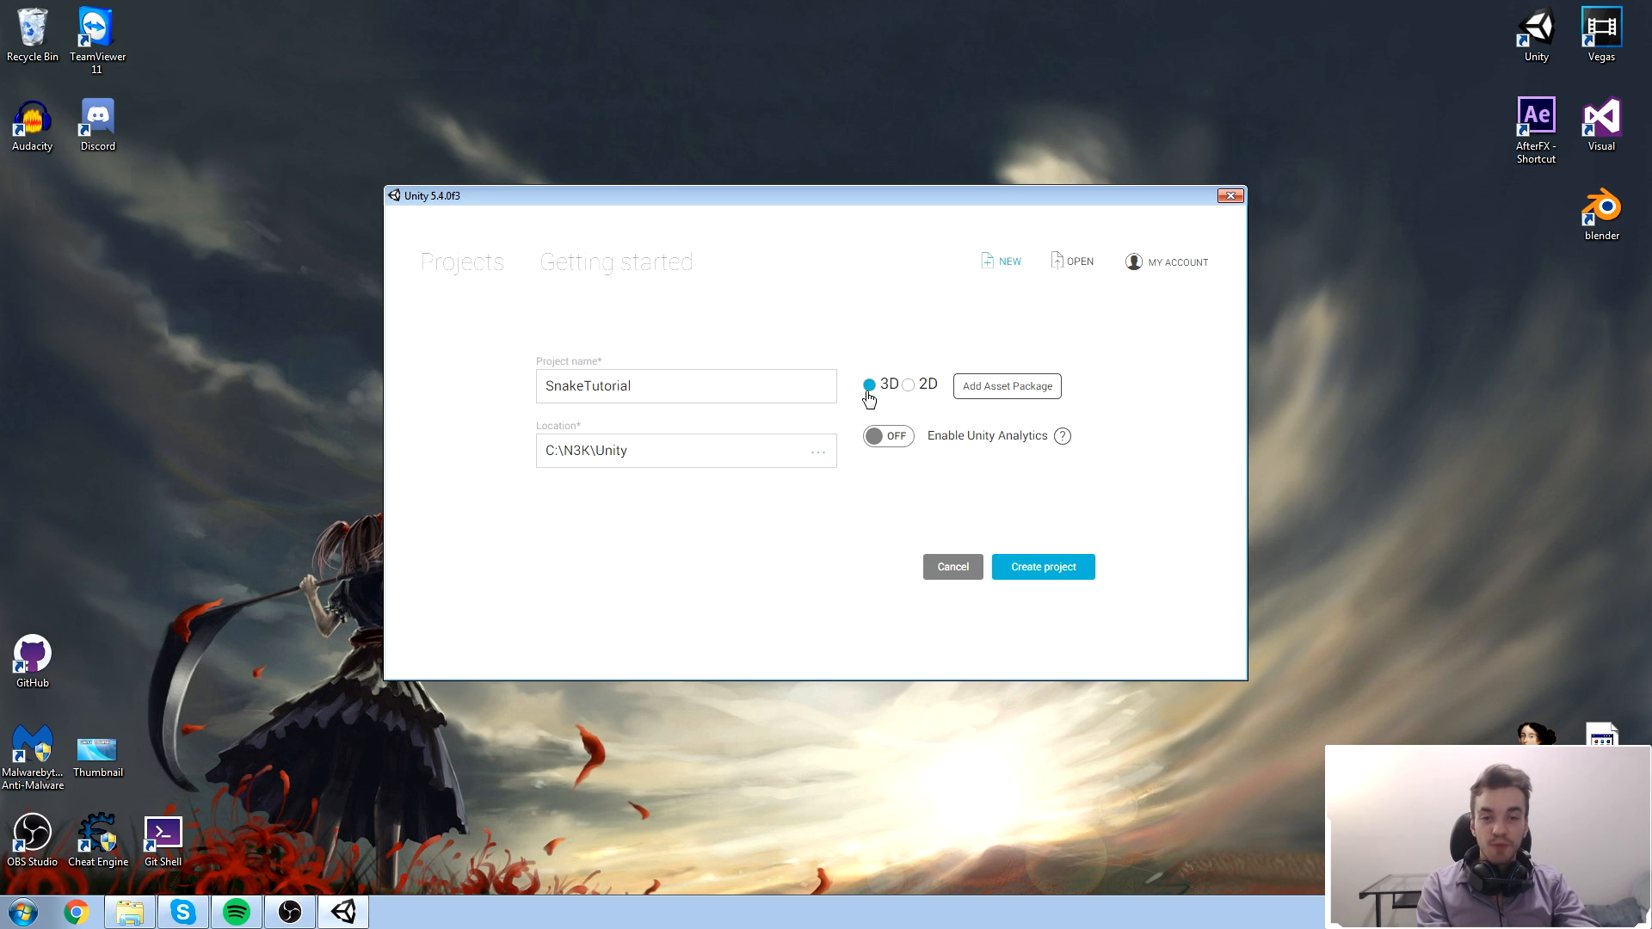
pyautogui.click(1024, 569)
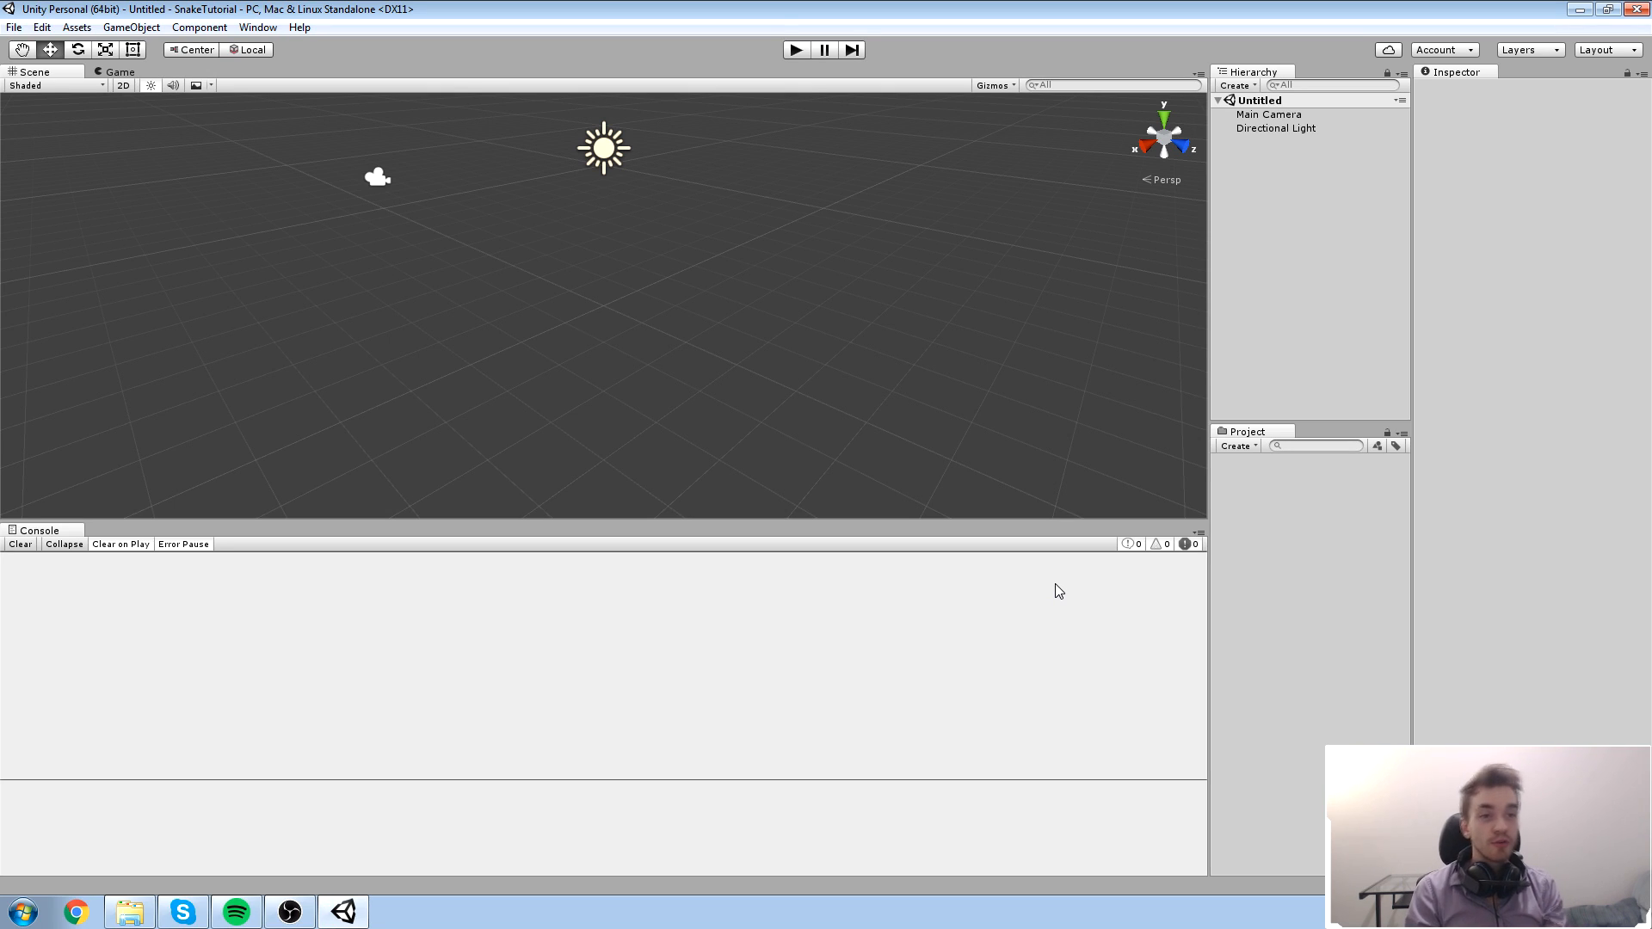
# Step: Switch the editor to the Tall layout and resize its columns to widen the Scene view and narrow the Hierarchy, Project and Inspector
pyautogui.click(1606, 50)
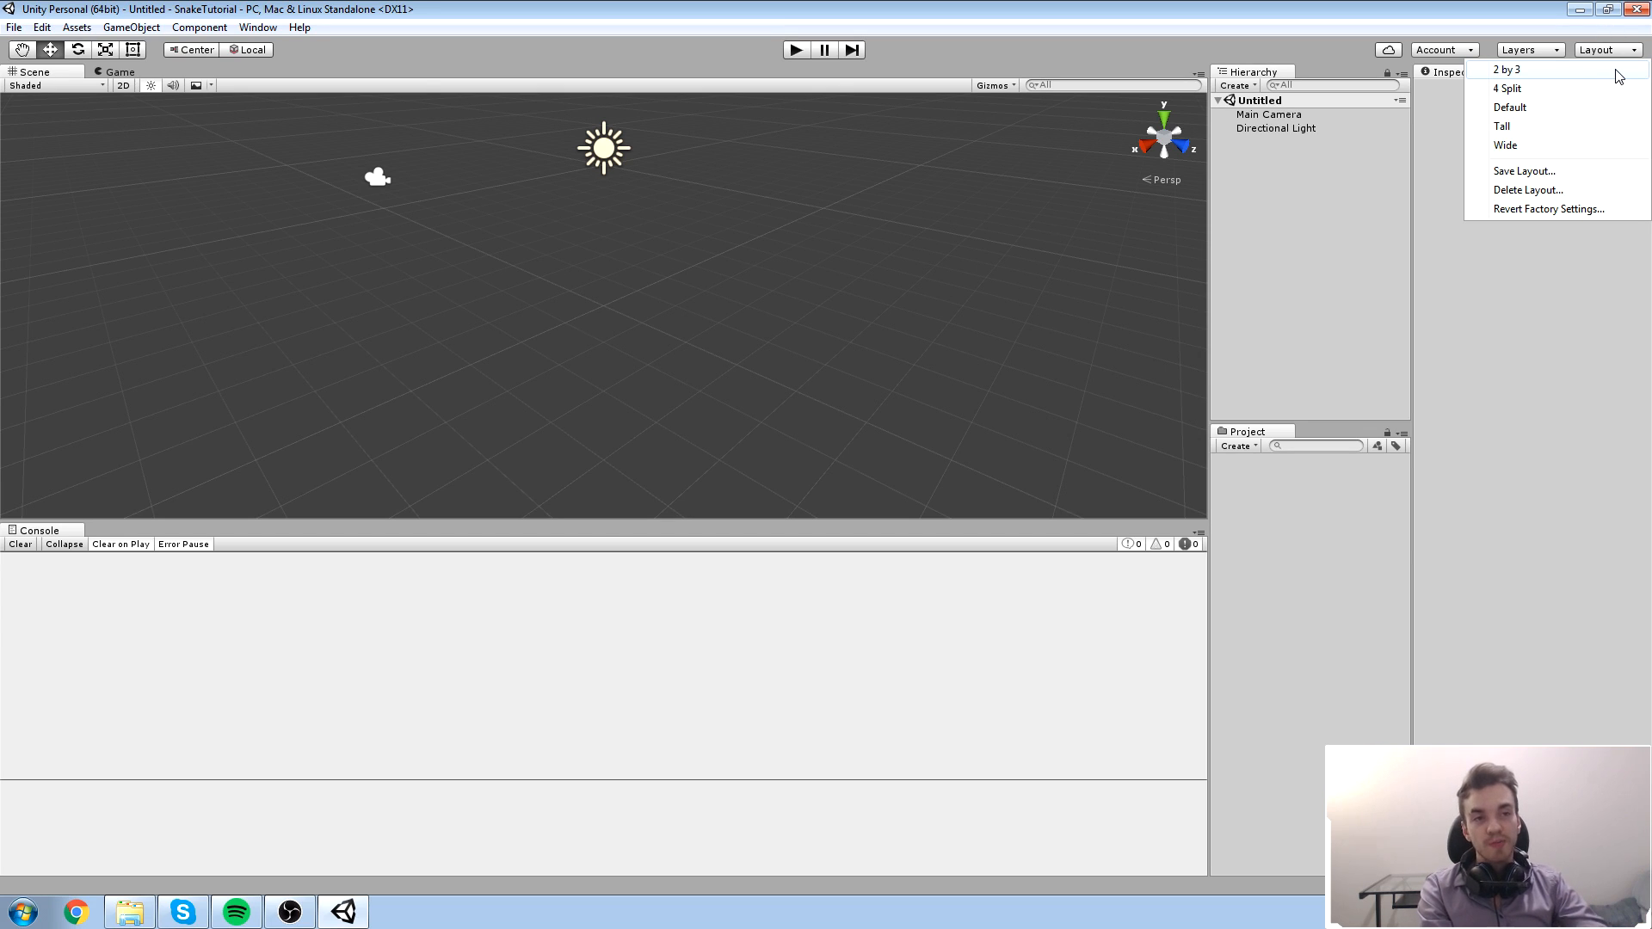
pyautogui.click(1534, 128)
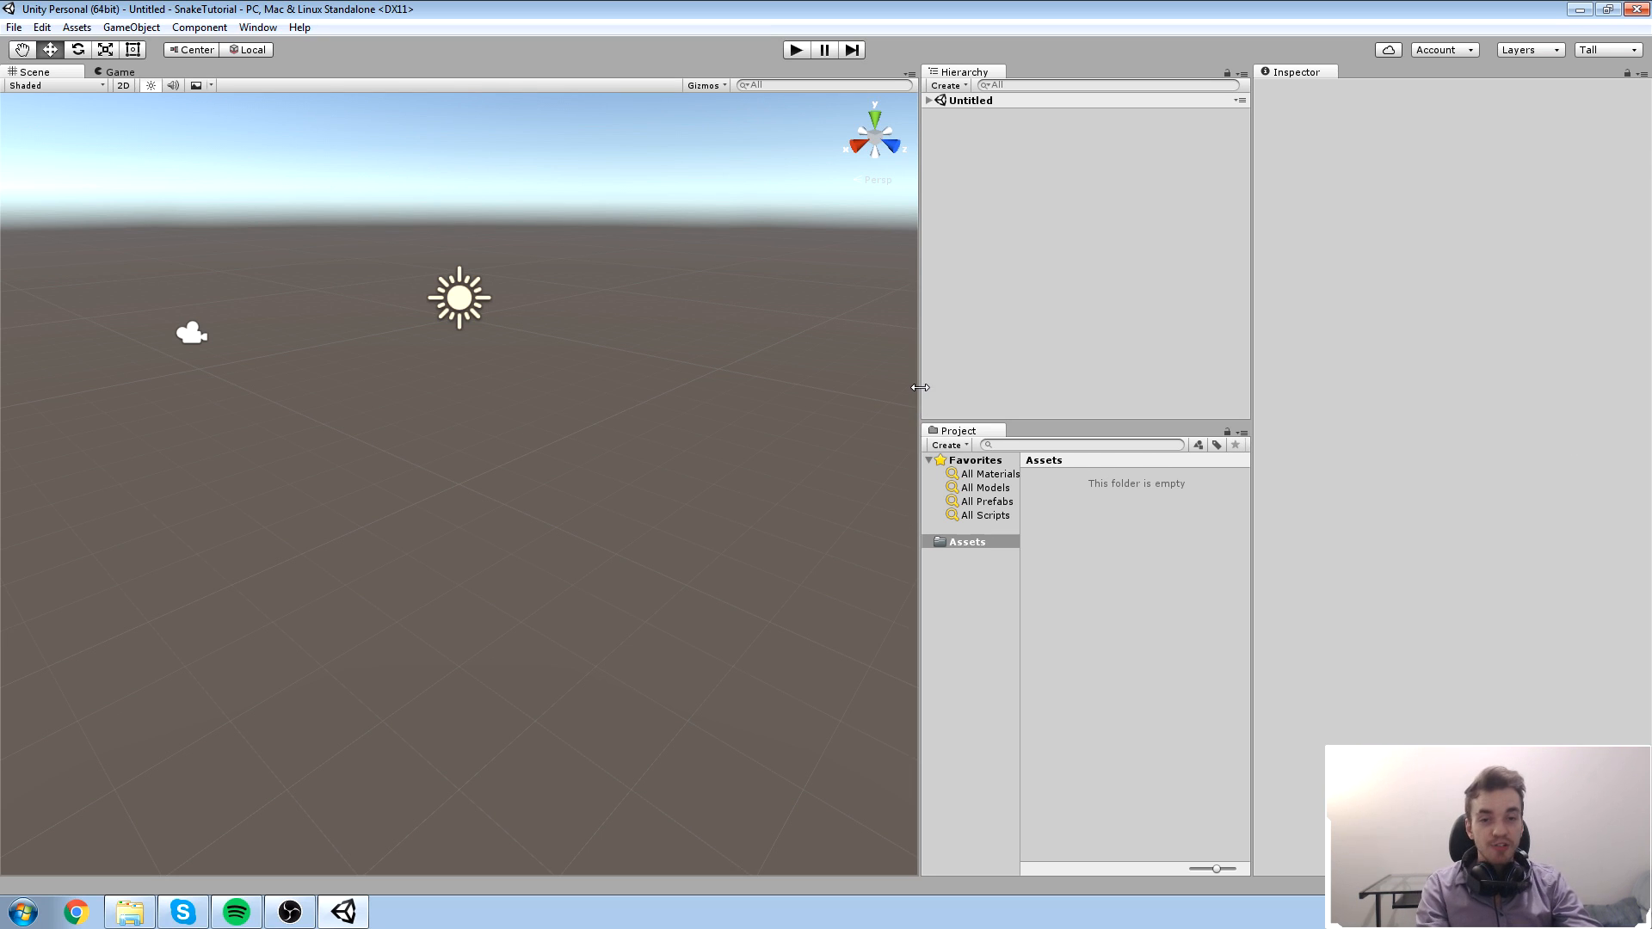
pyautogui.moveTo(919, 388); pyautogui.dragTo(1069, 387)
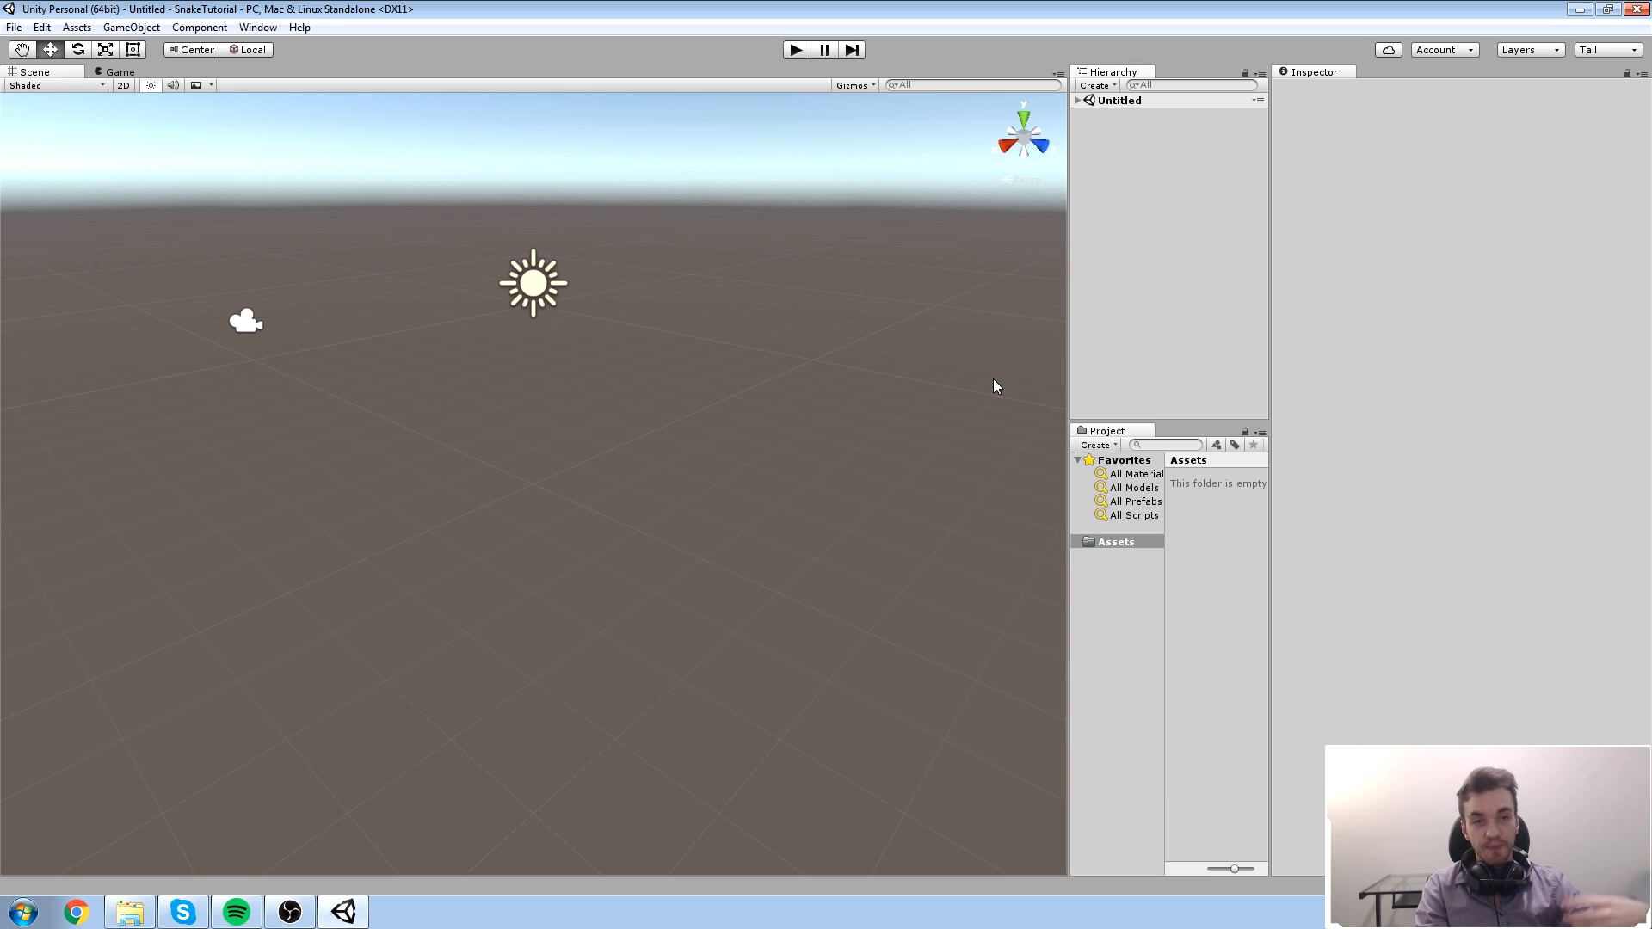
pyautogui.moveTo(1268, 289); pyautogui.dragTo(1387, 316)
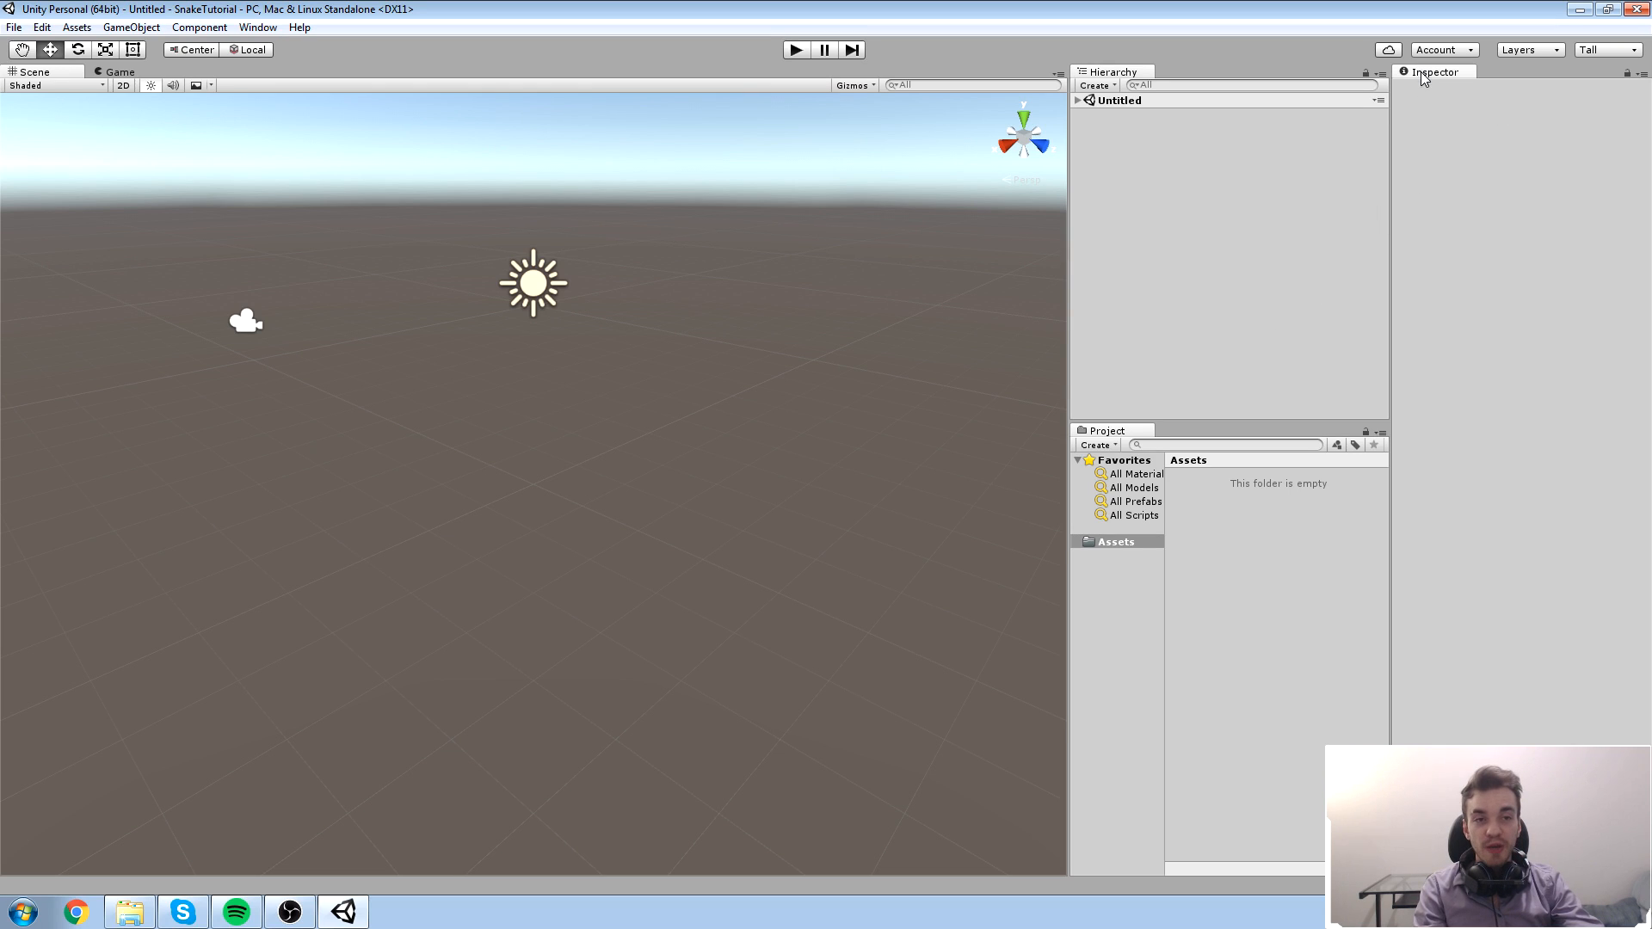
pyautogui.moveTo(1392, 213); pyautogui.dragTo(1414, 215)
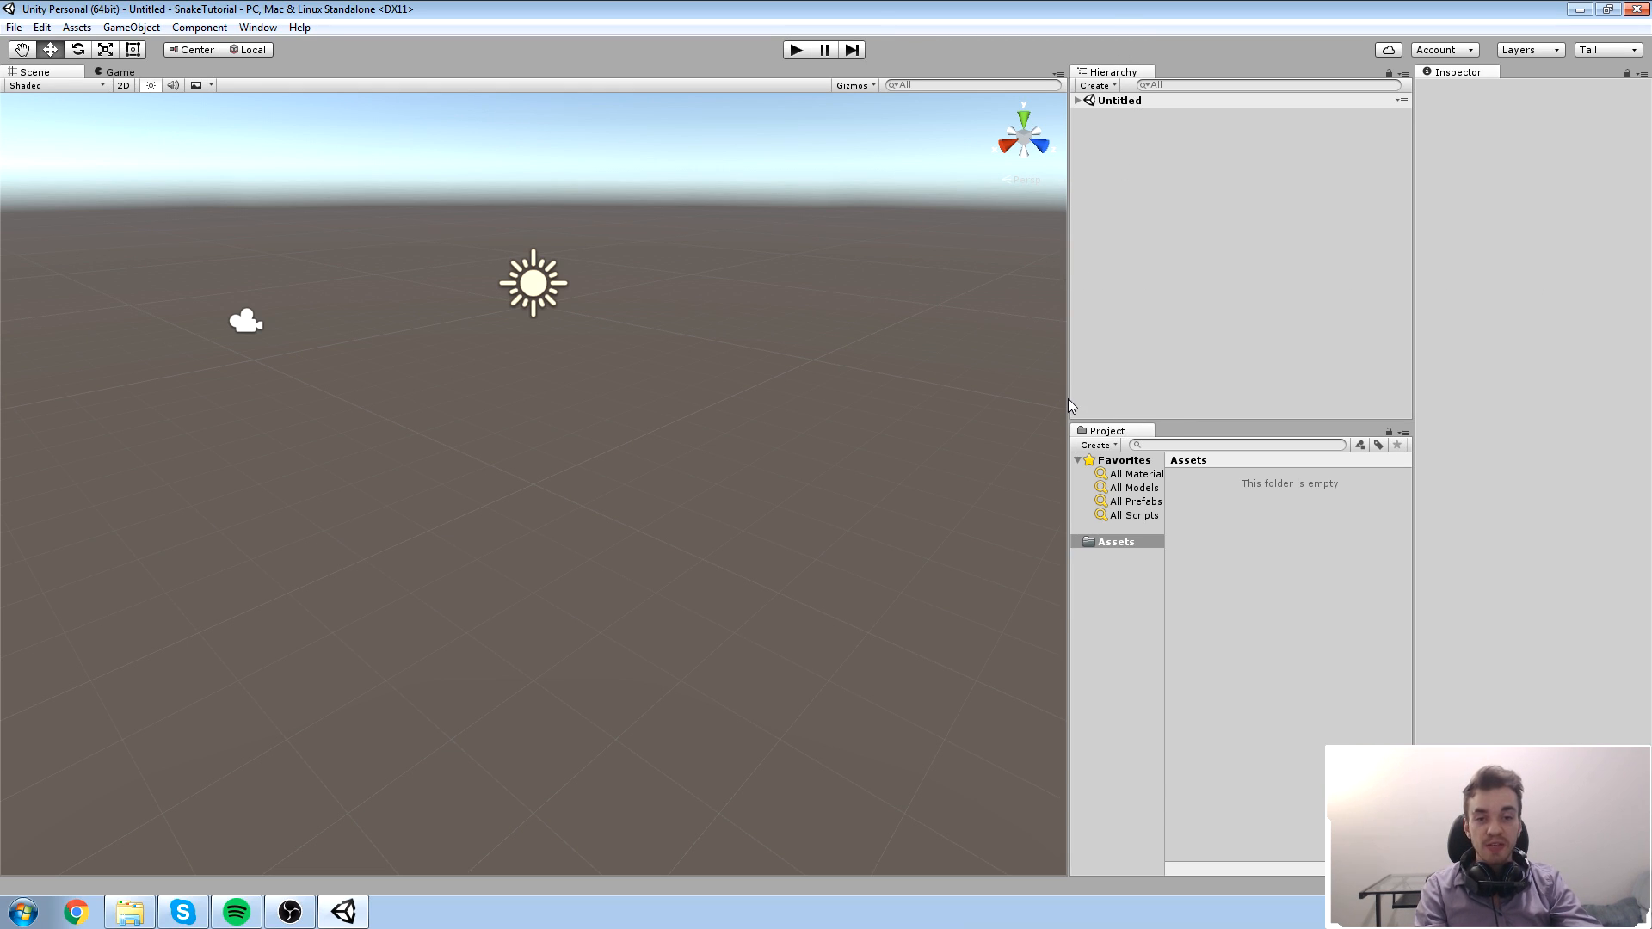
pyautogui.moveTo(1071, 405); pyautogui.dragTo(1214, 403)
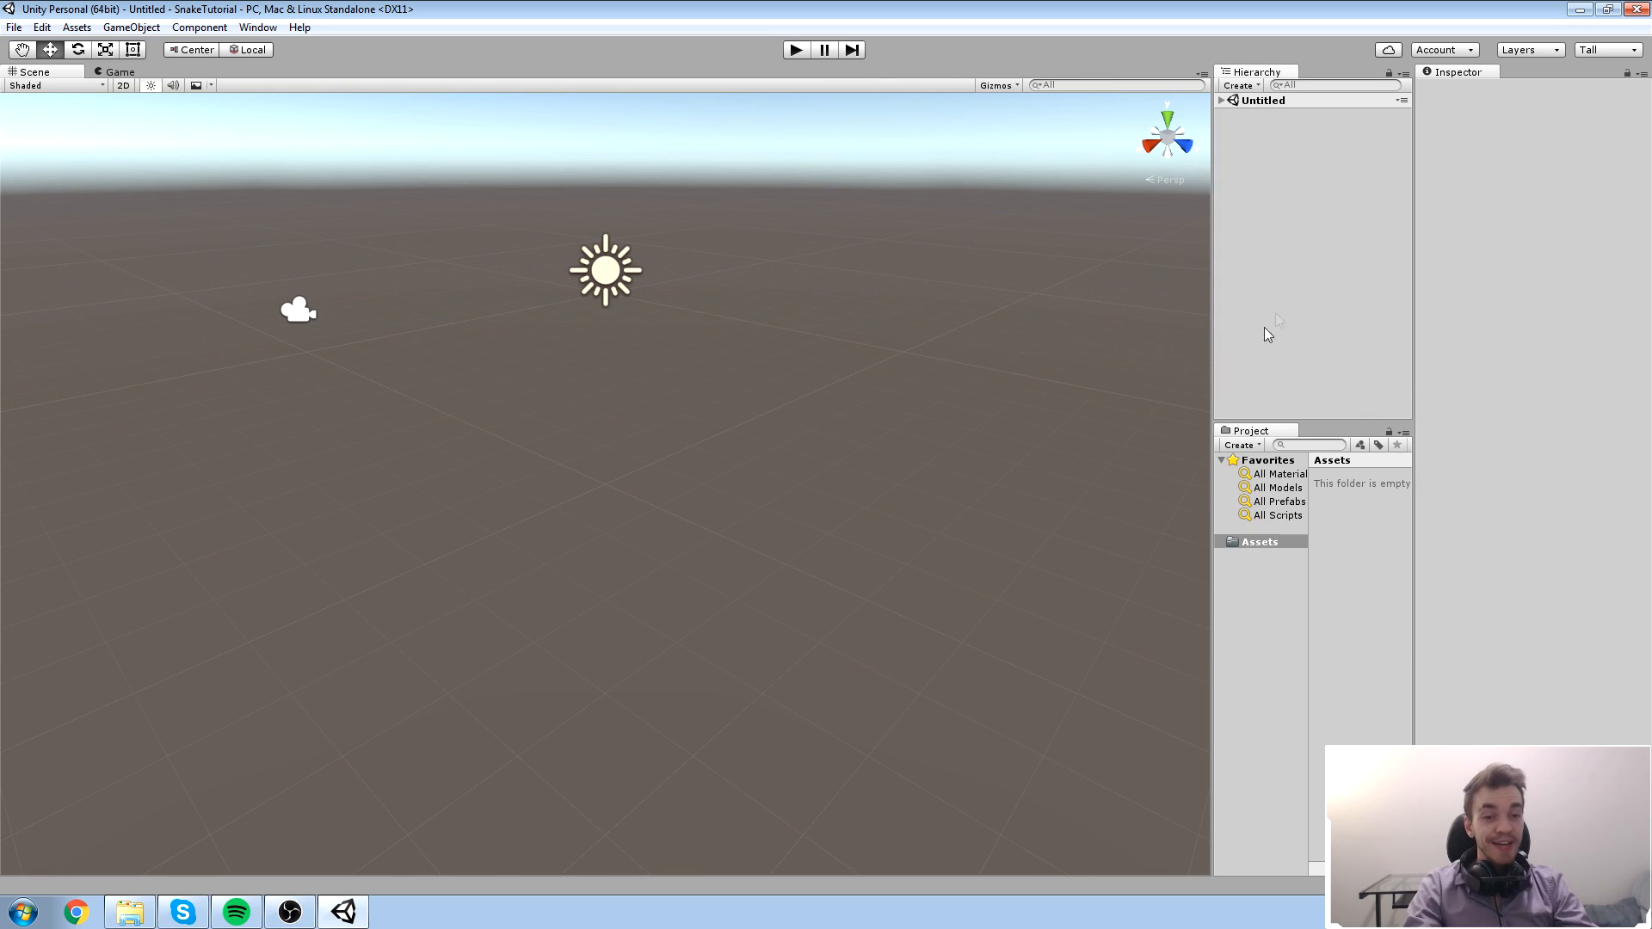
# Step: Try the one-column and two-column layouts of the Project window and test widening its column
pyautogui.rightClick(1269, 437)
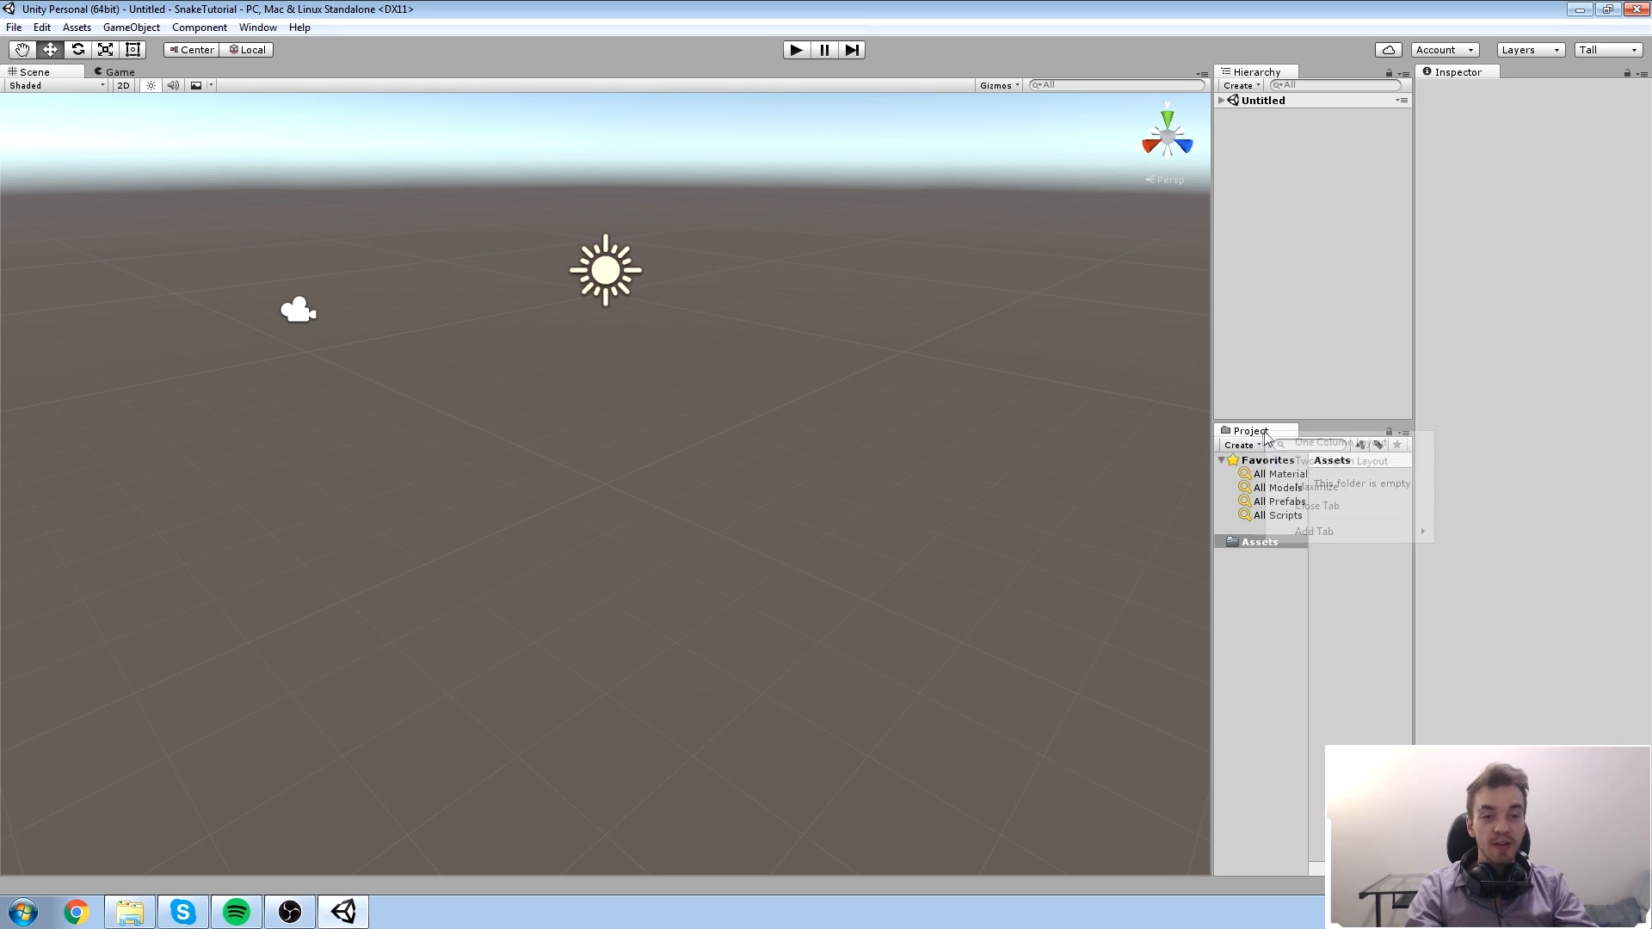
pyautogui.click(1348, 444)
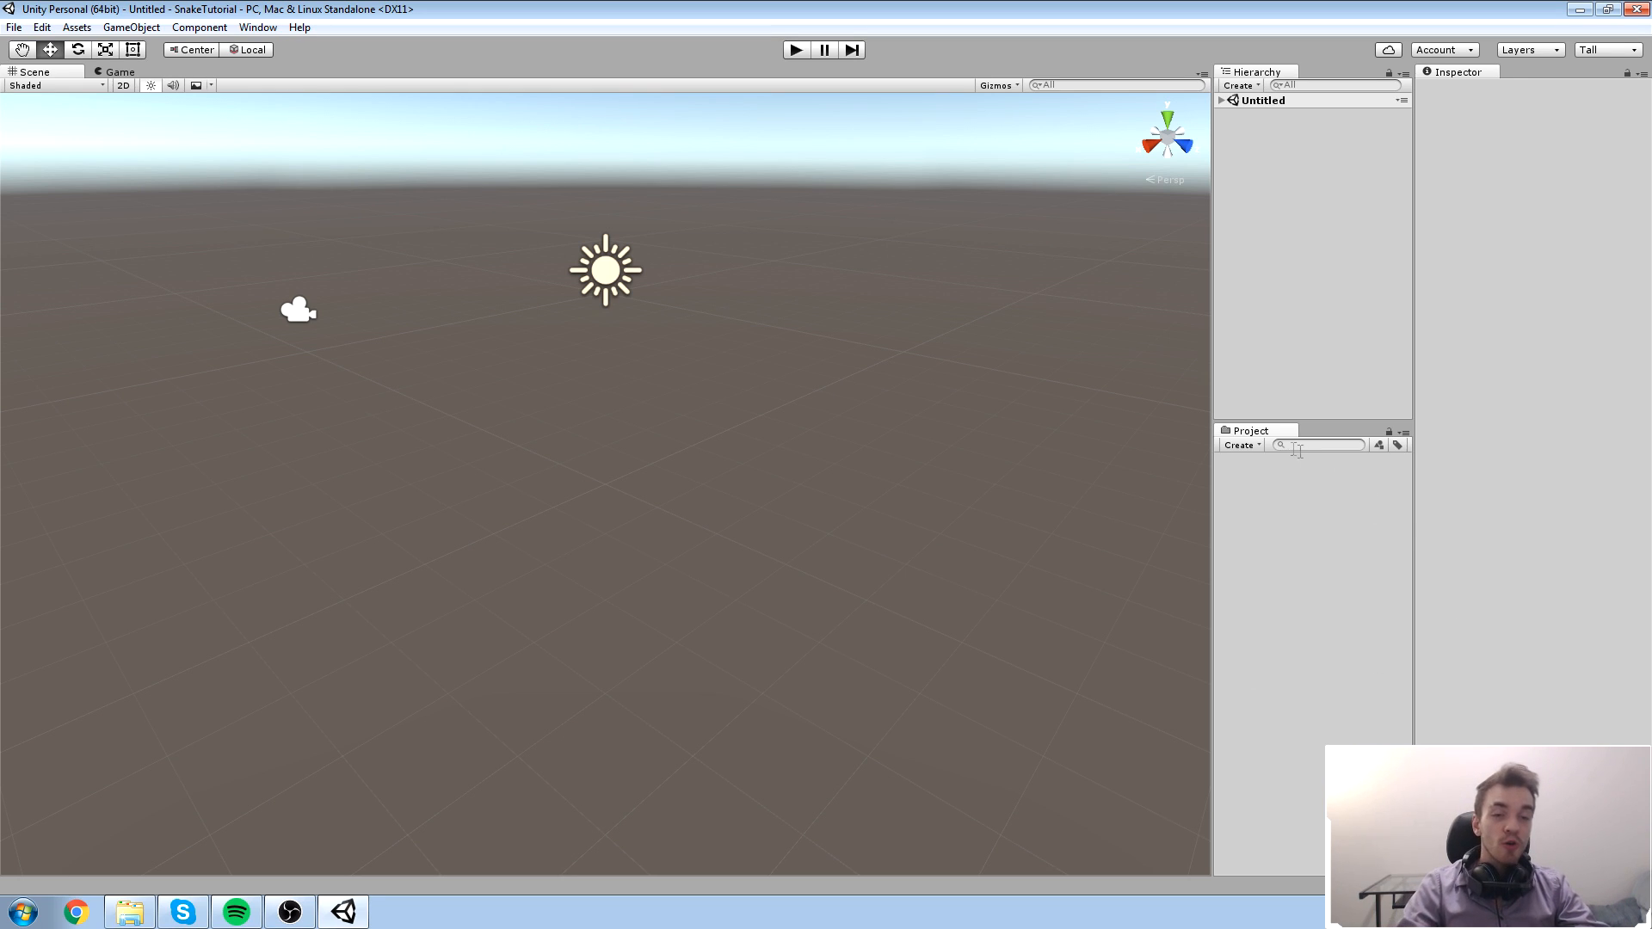
pyautogui.rightClick(1270, 435)
pyautogui.click(1336, 460)
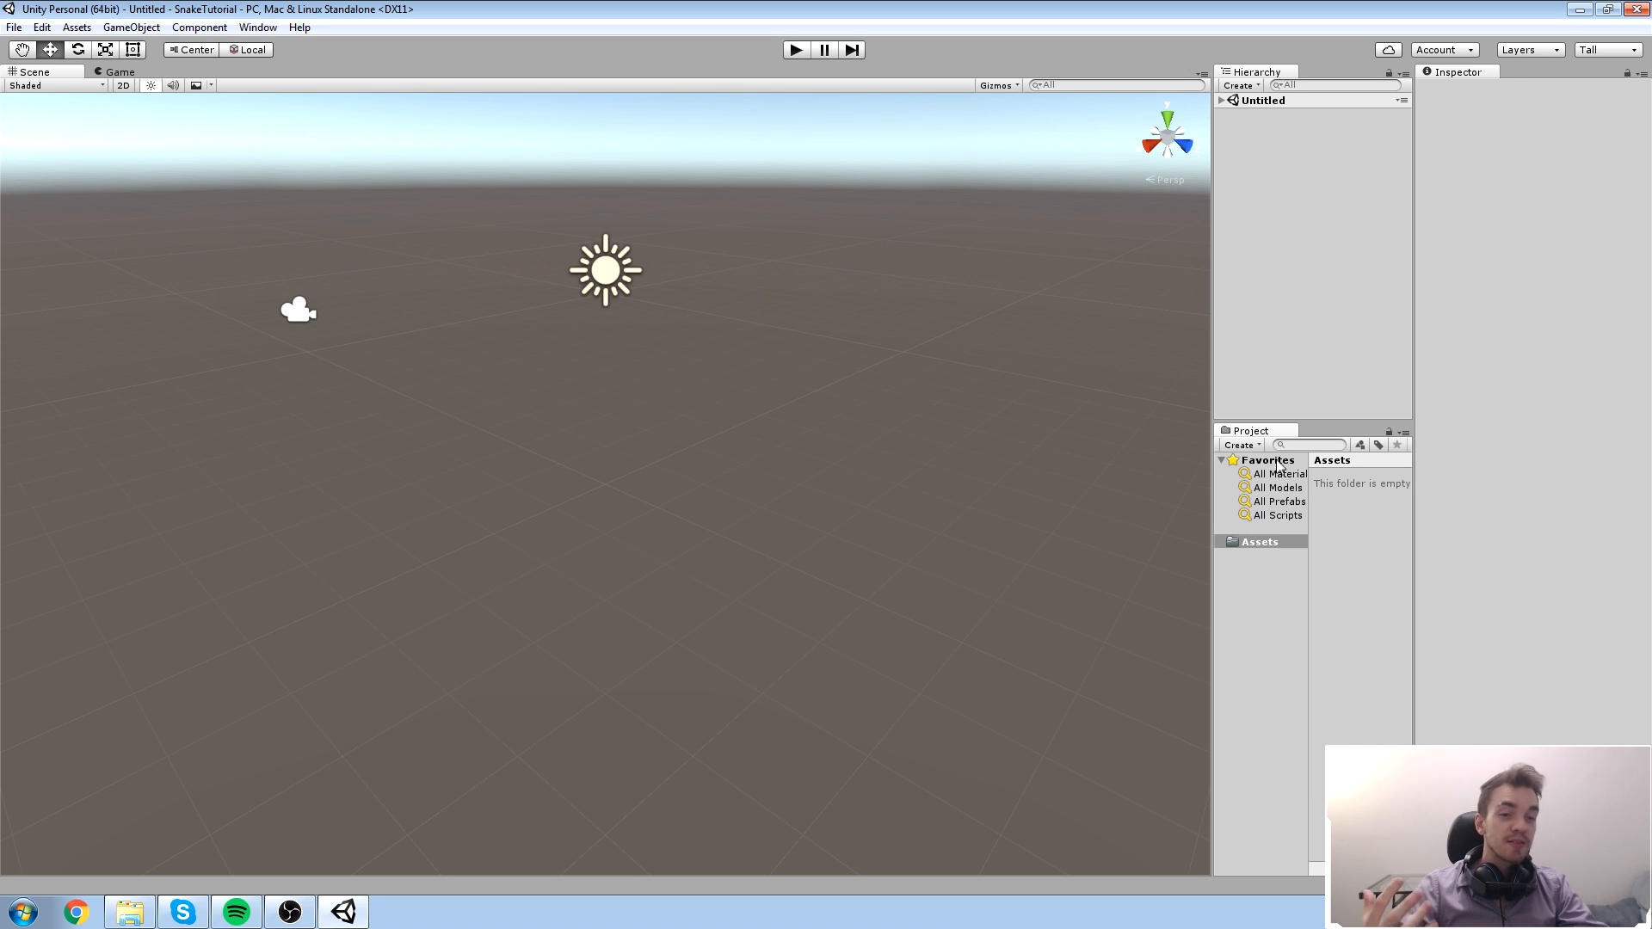
pyautogui.moveTo(1212, 508); pyautogui.dragTo(1118, 526)
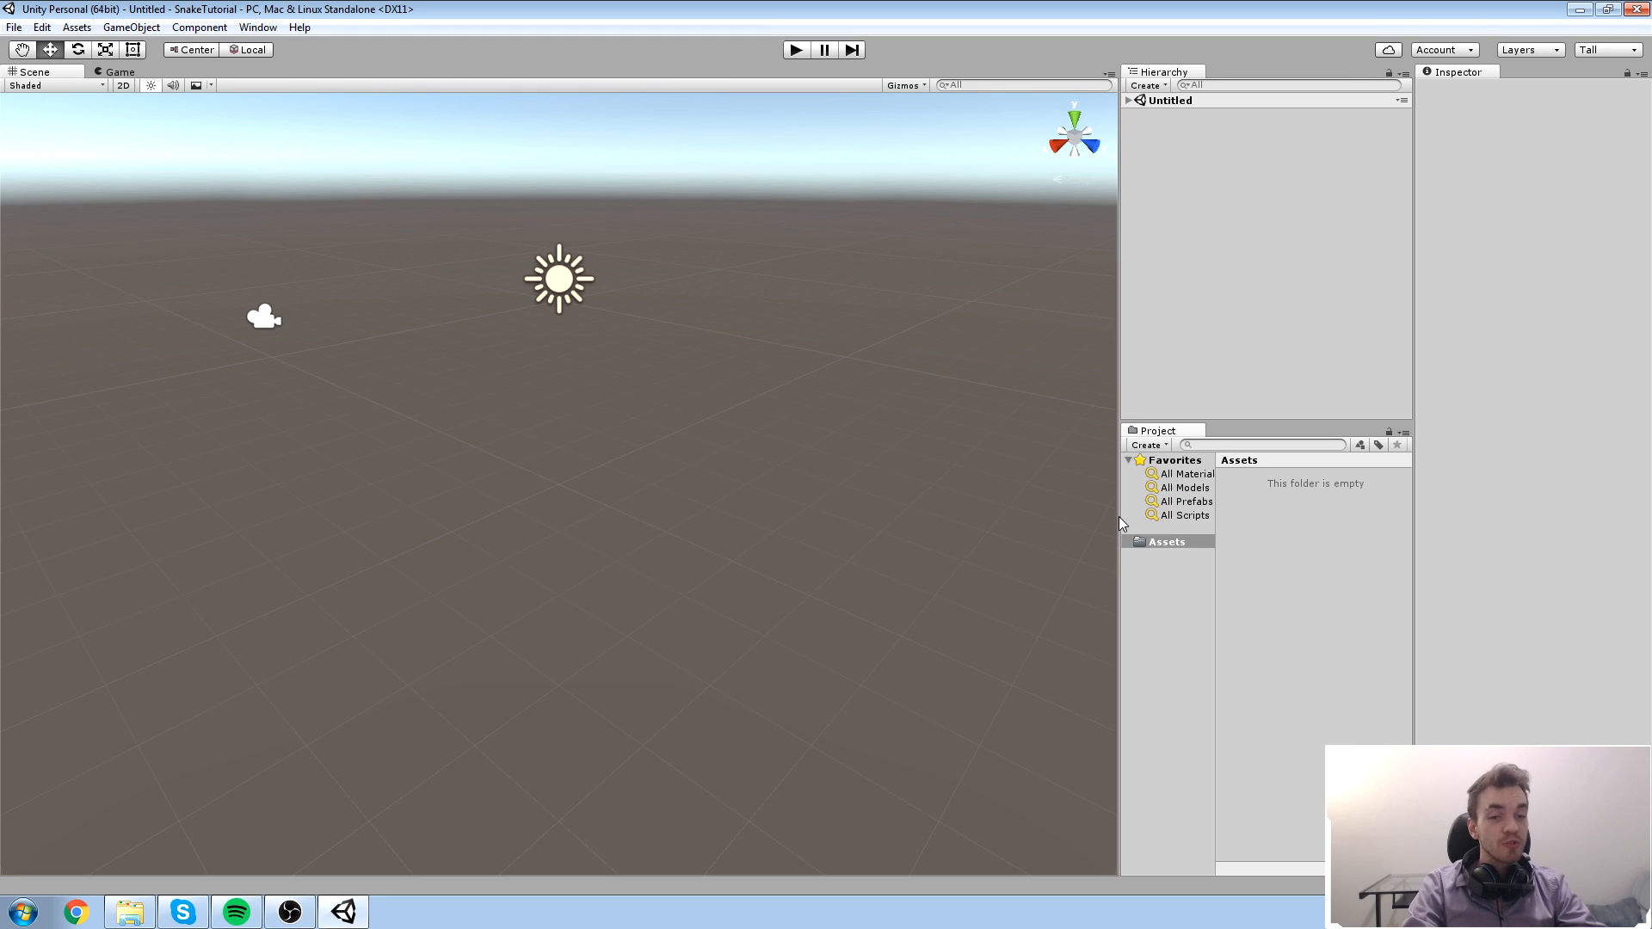
pyautogui.moveTo(1121, 524); pyautogui.dragTo(1213, 537)
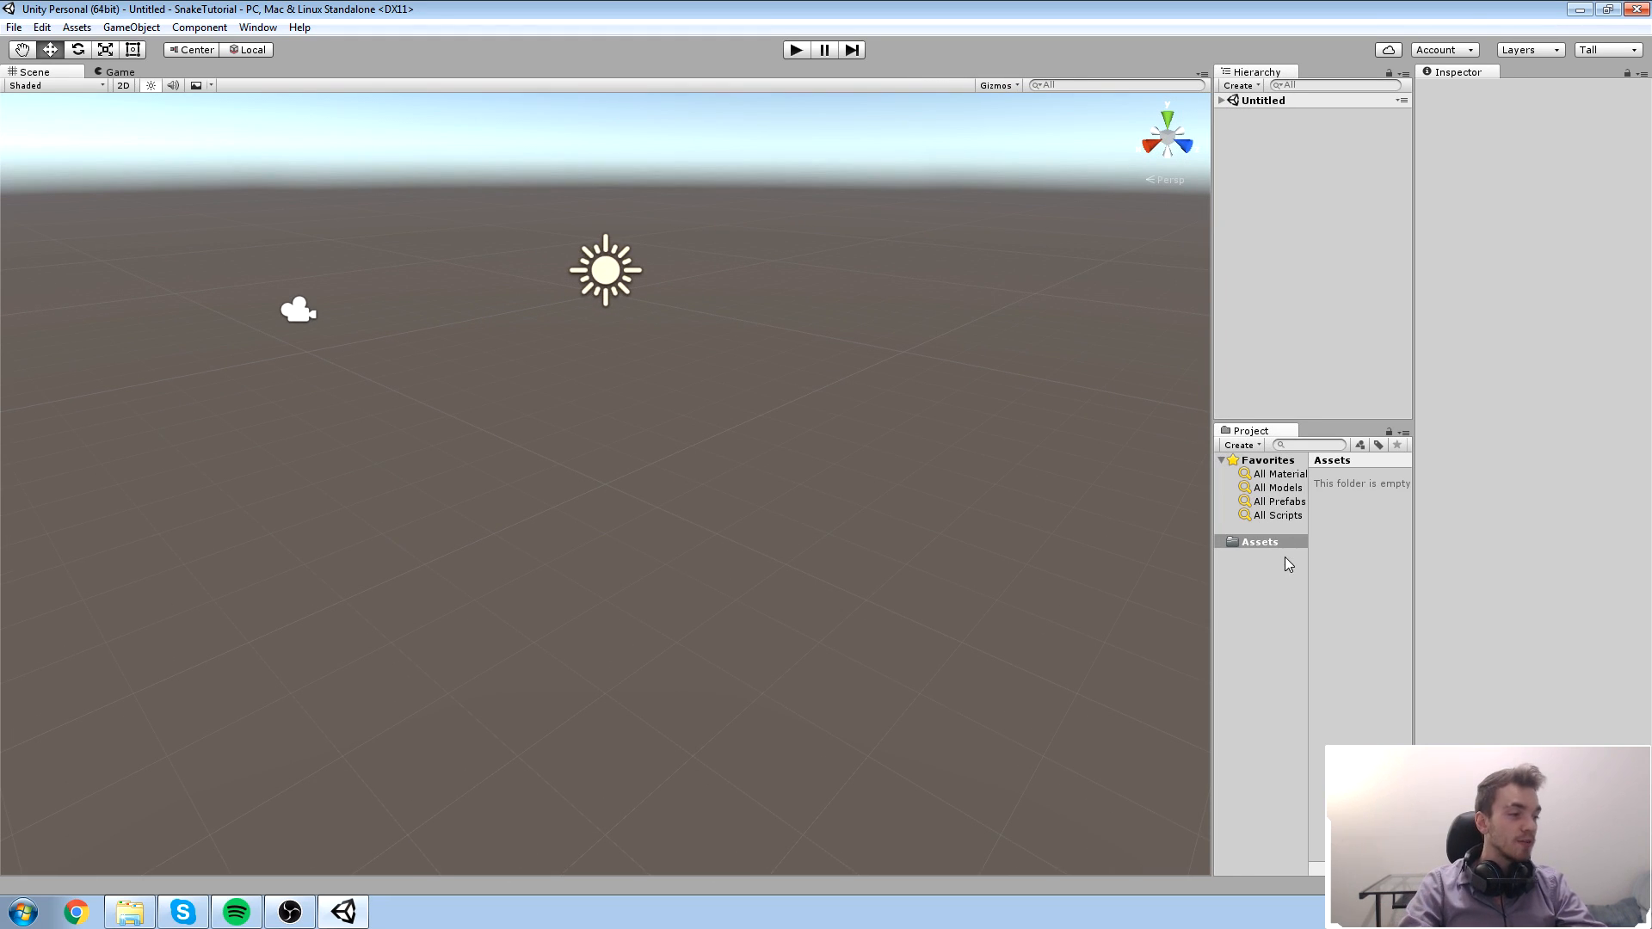
# Step: Set the Project window to One Column Layout and open a Console window docked below the Scene view
pyautogui.rightClick(1254, 437)
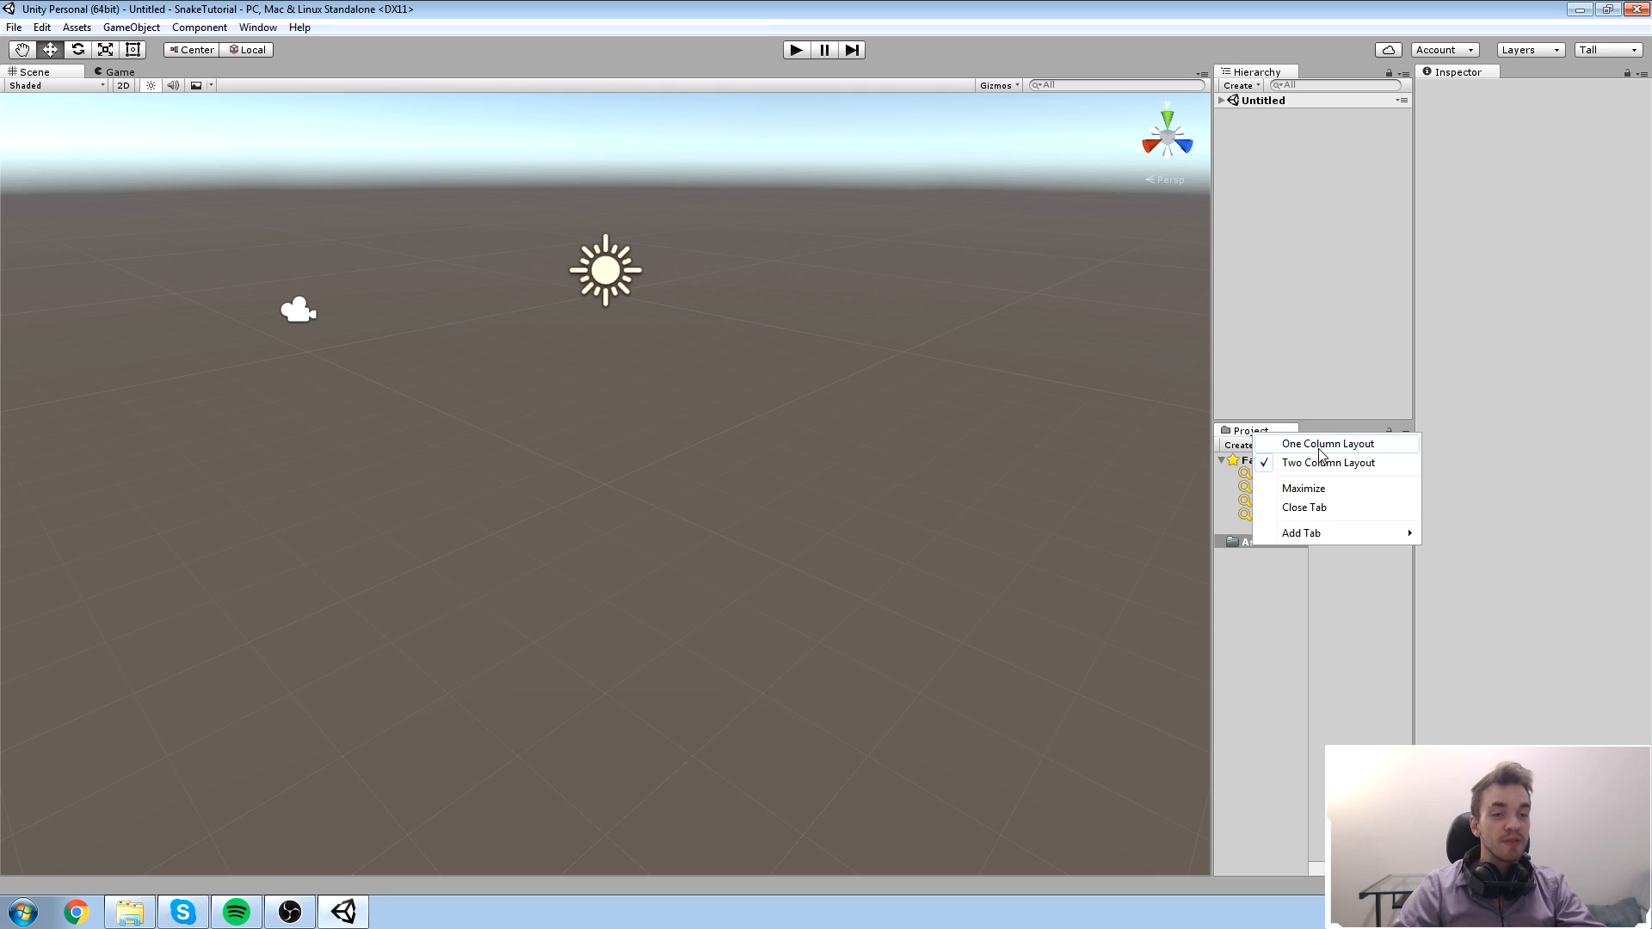
pyautogui.click(1320, 446)
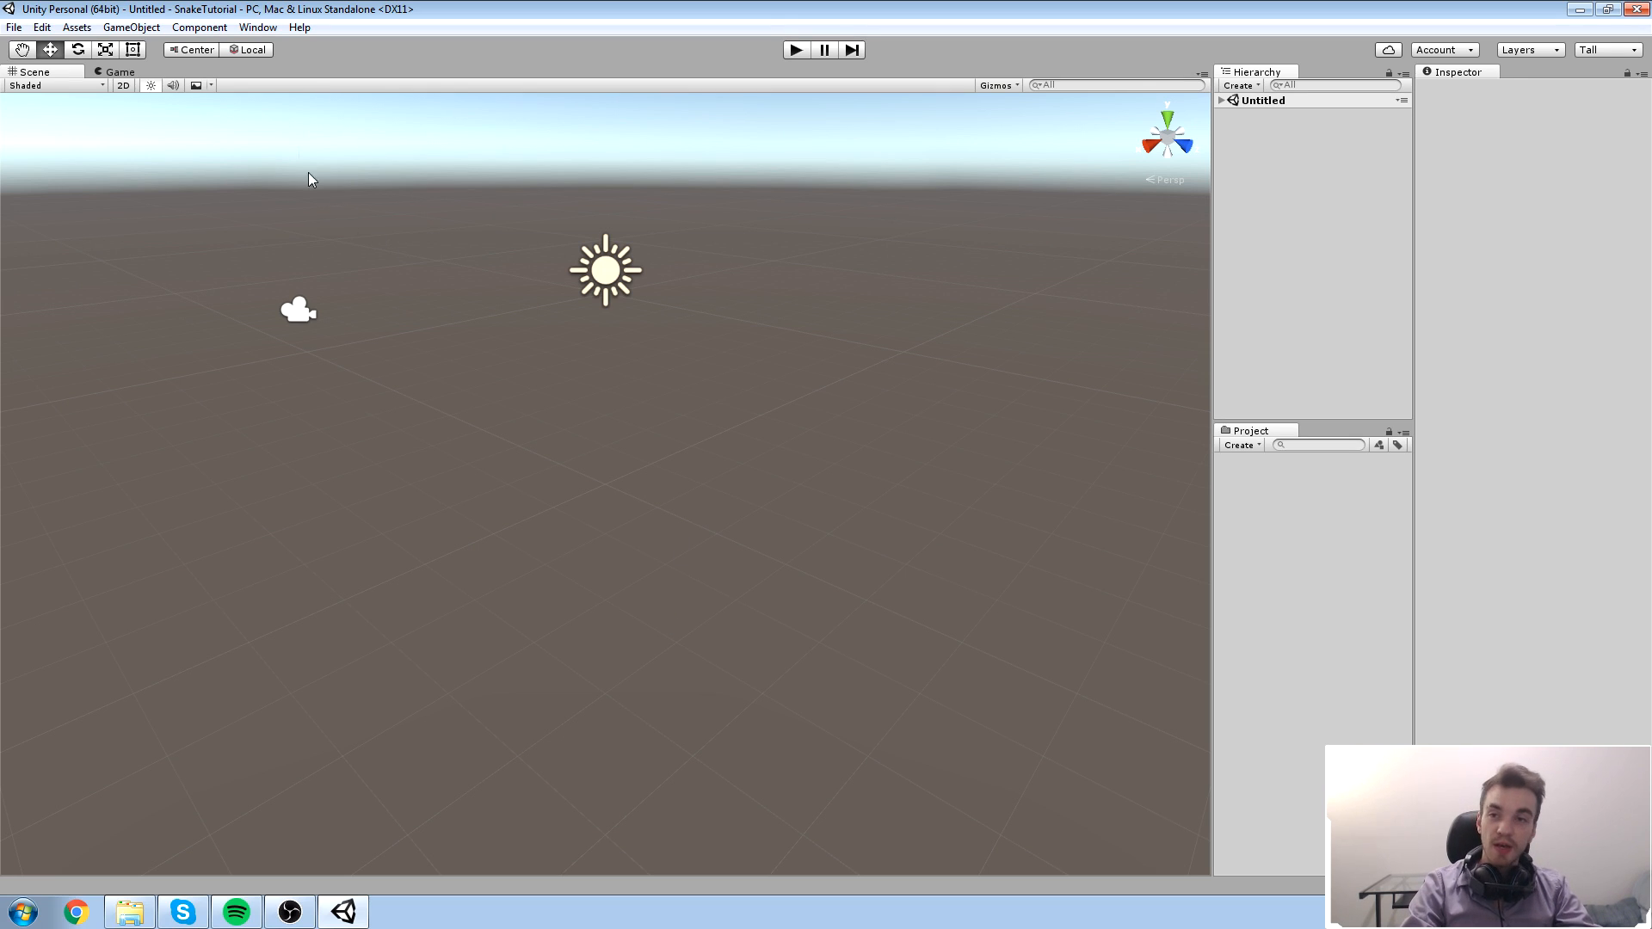
pyautogui.click(260, 28)
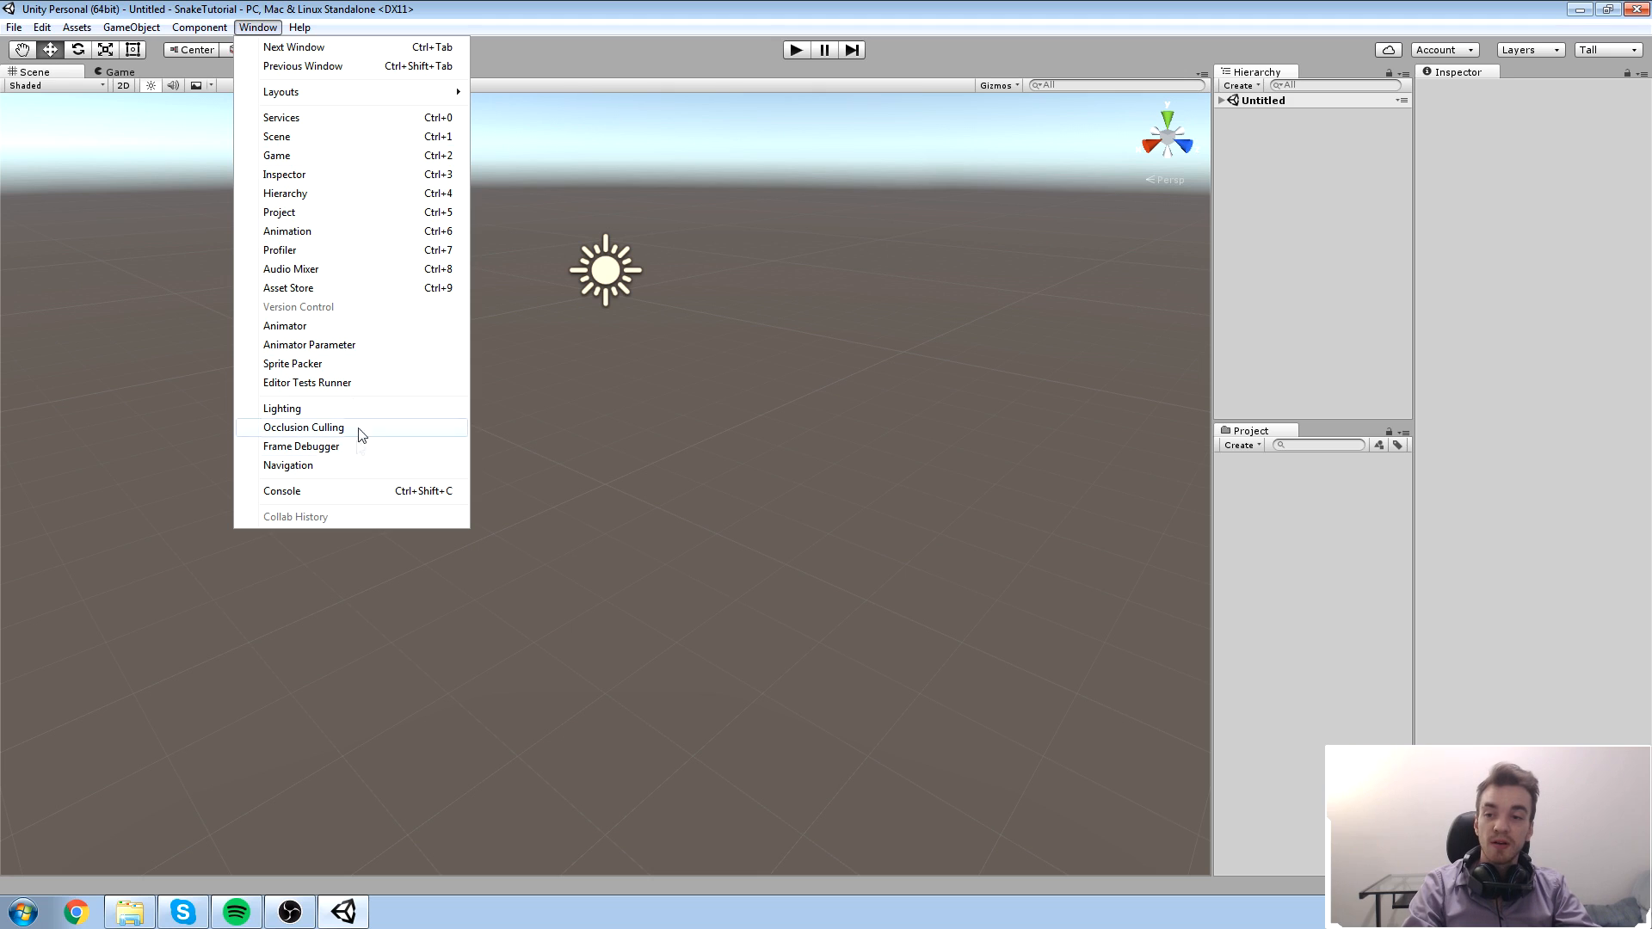
pyautogui.click(342, 496)
pyautogui.moveTo(211, 177); pyautogui.dragTo(581, 490)
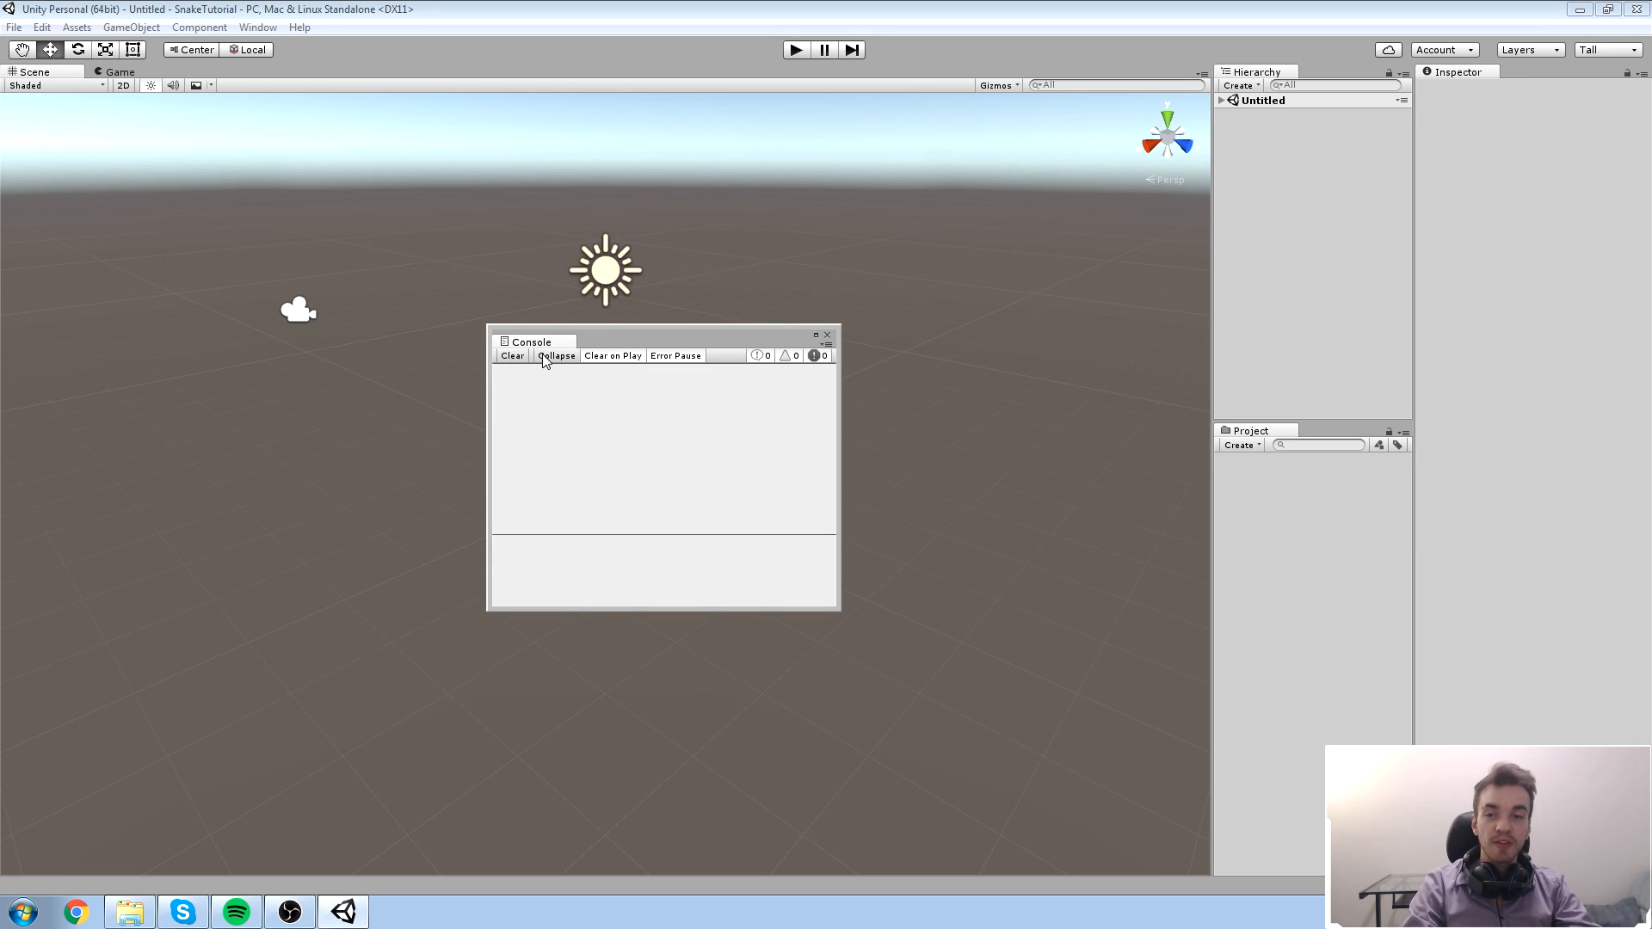
pyautogui.moveTo(558, 344); pyautogui.dragTo(584, 741)
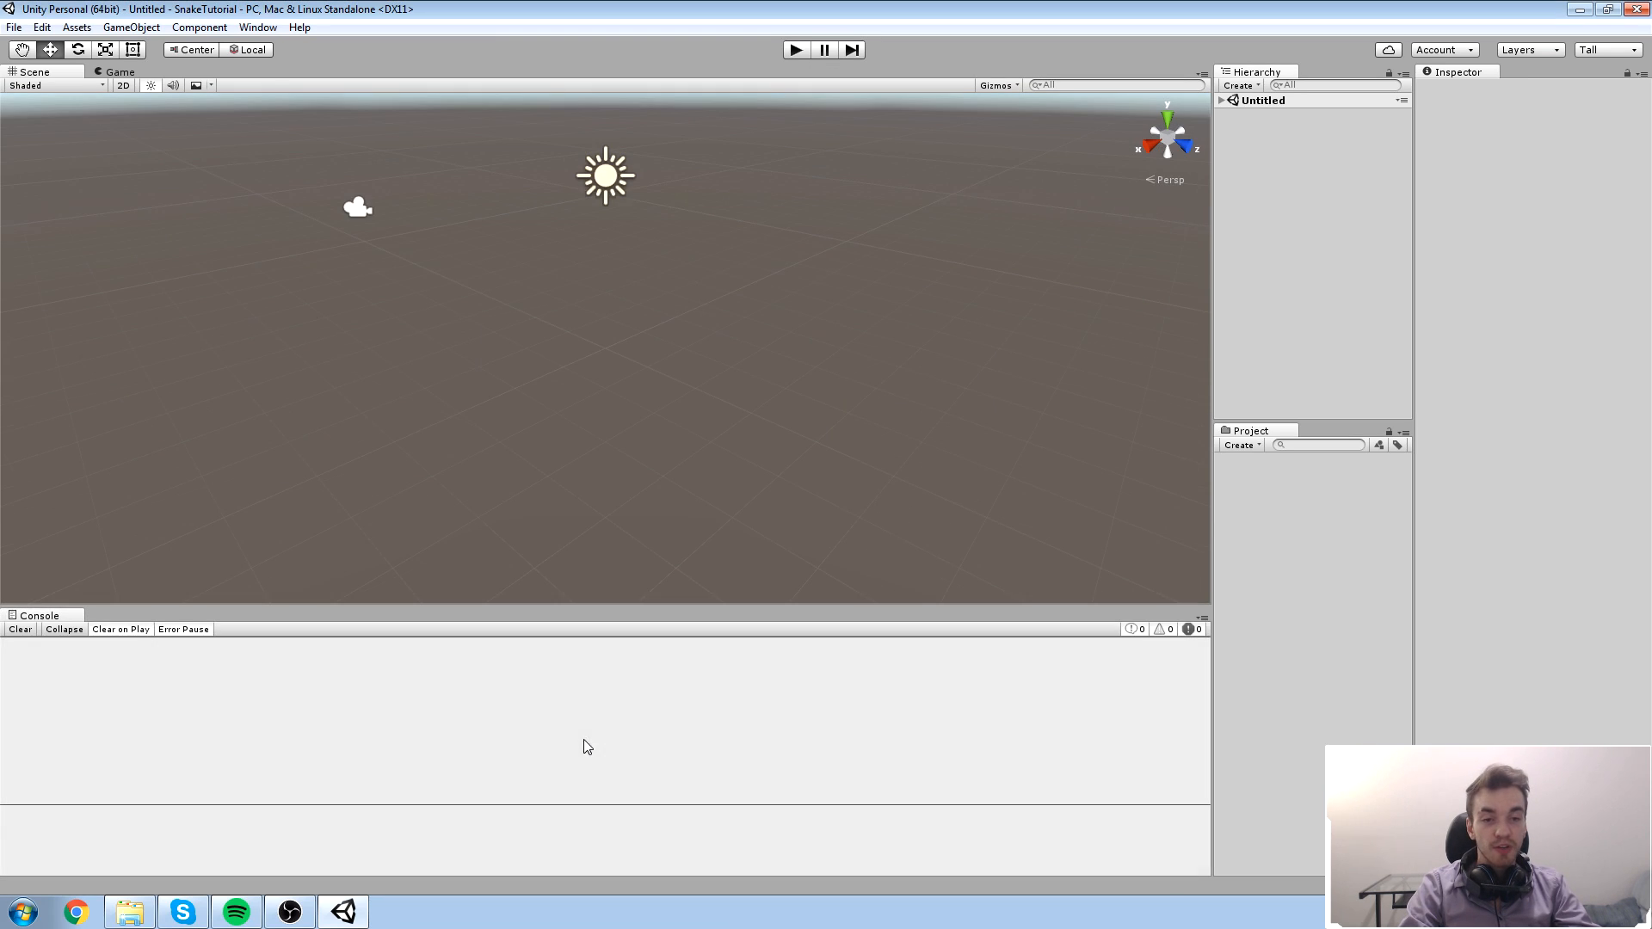
# Step: Examine the camera and directional light in the Scene view from several angles, and compare with the Game view
pyautogui.moveTo(689, 226); pyautogui.dragTo(760, 433, button='middle')
pyautogui.scroll(-3, 924, 445)
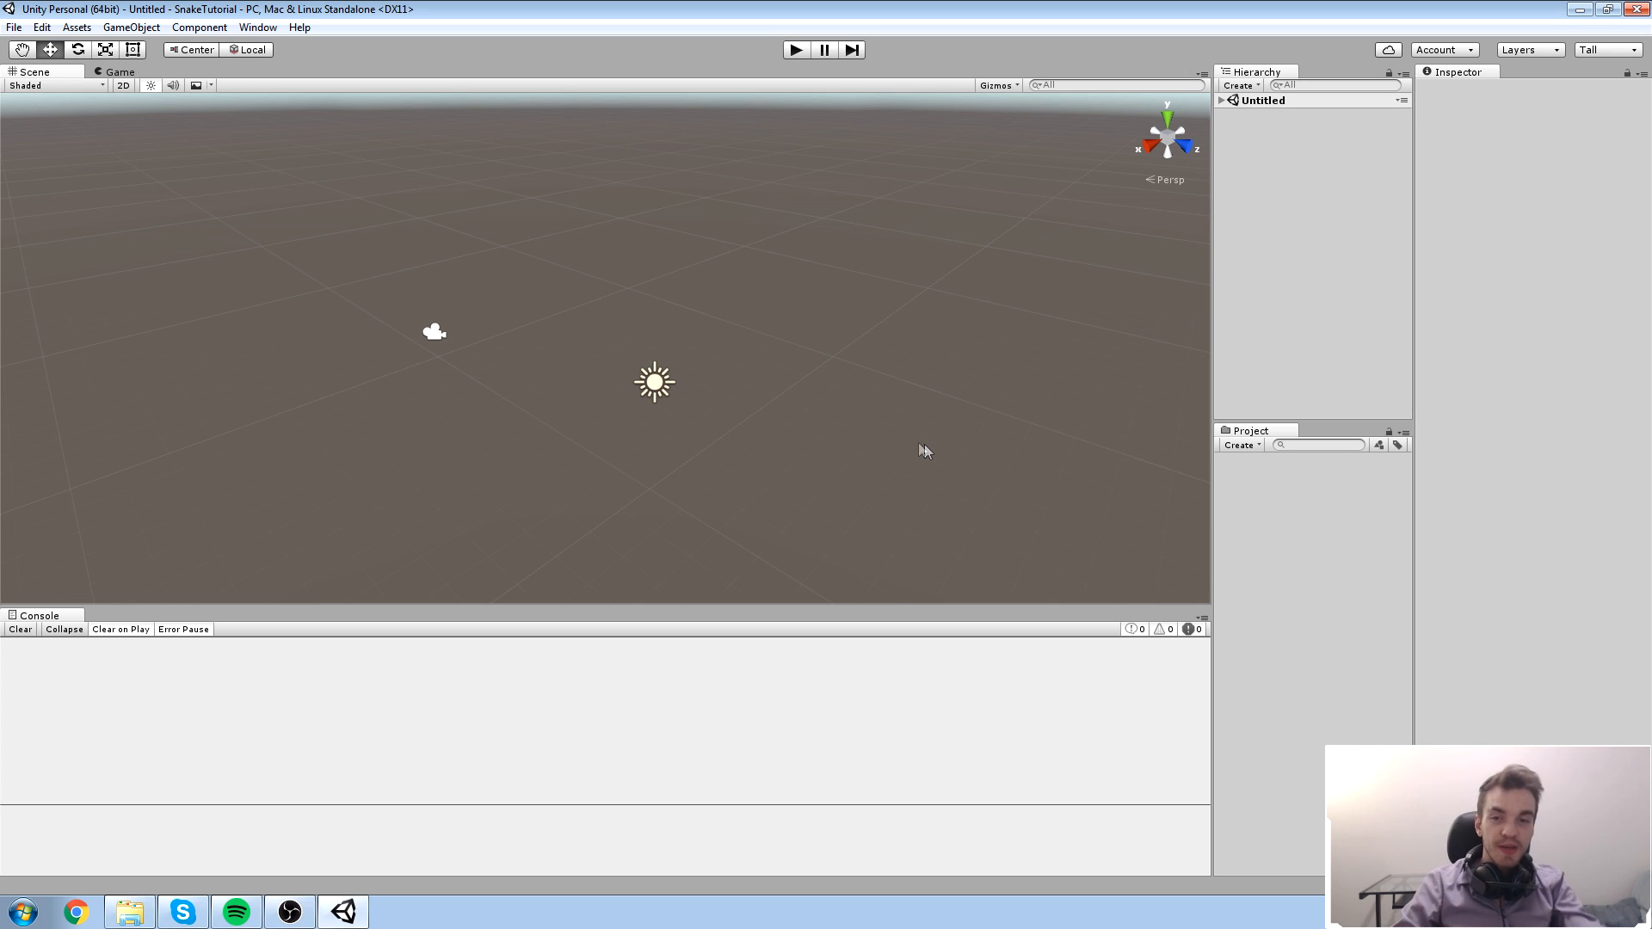
pyautogui.moveTo(912, 251); pyautogui.dragTo(492, 385)
pyautogui.moveTo(387, 230); pyautogui.dragTo(869, 439)
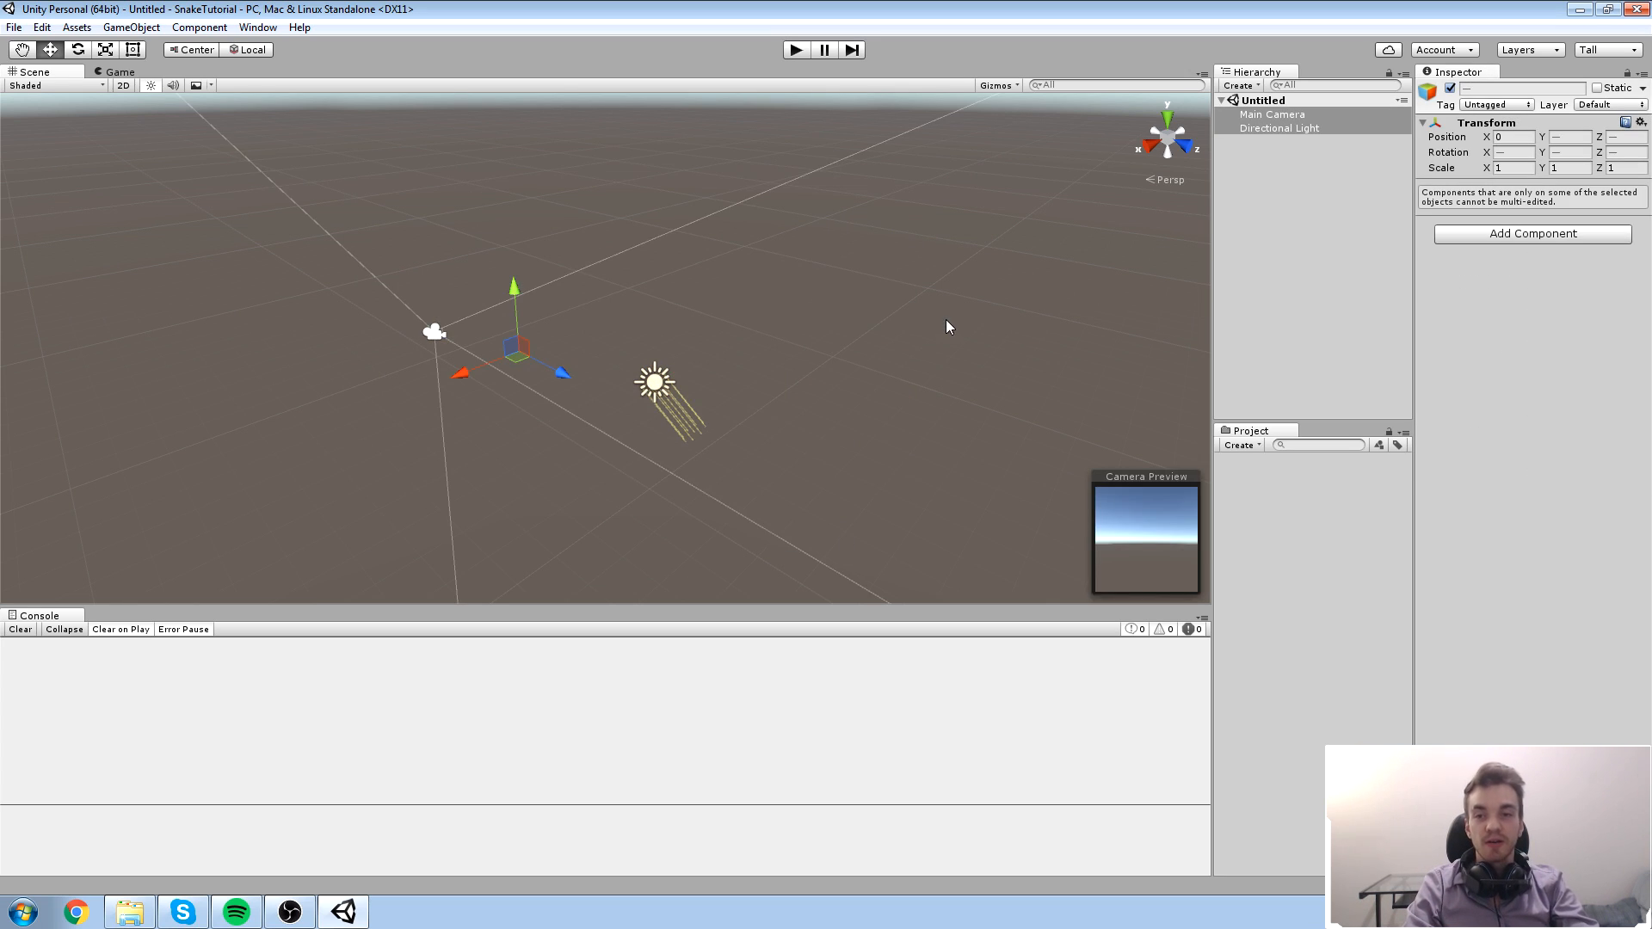
pyautogui.click(947, 315)
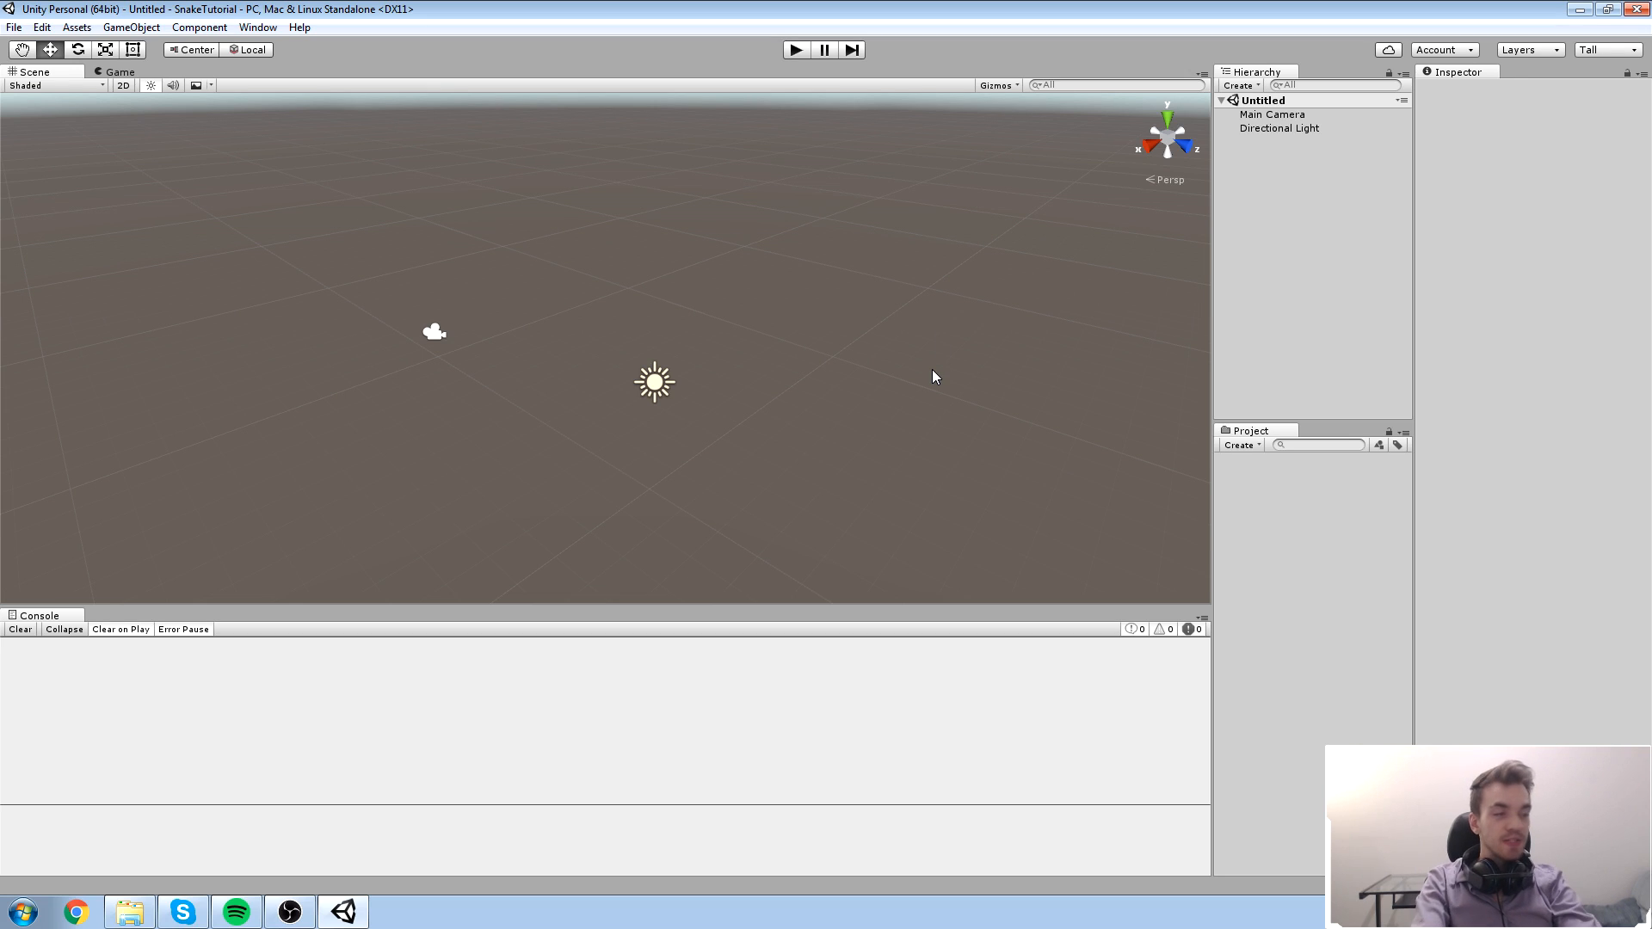
pyautogui.click(115, 72)
pyautogui.click(53, 74)
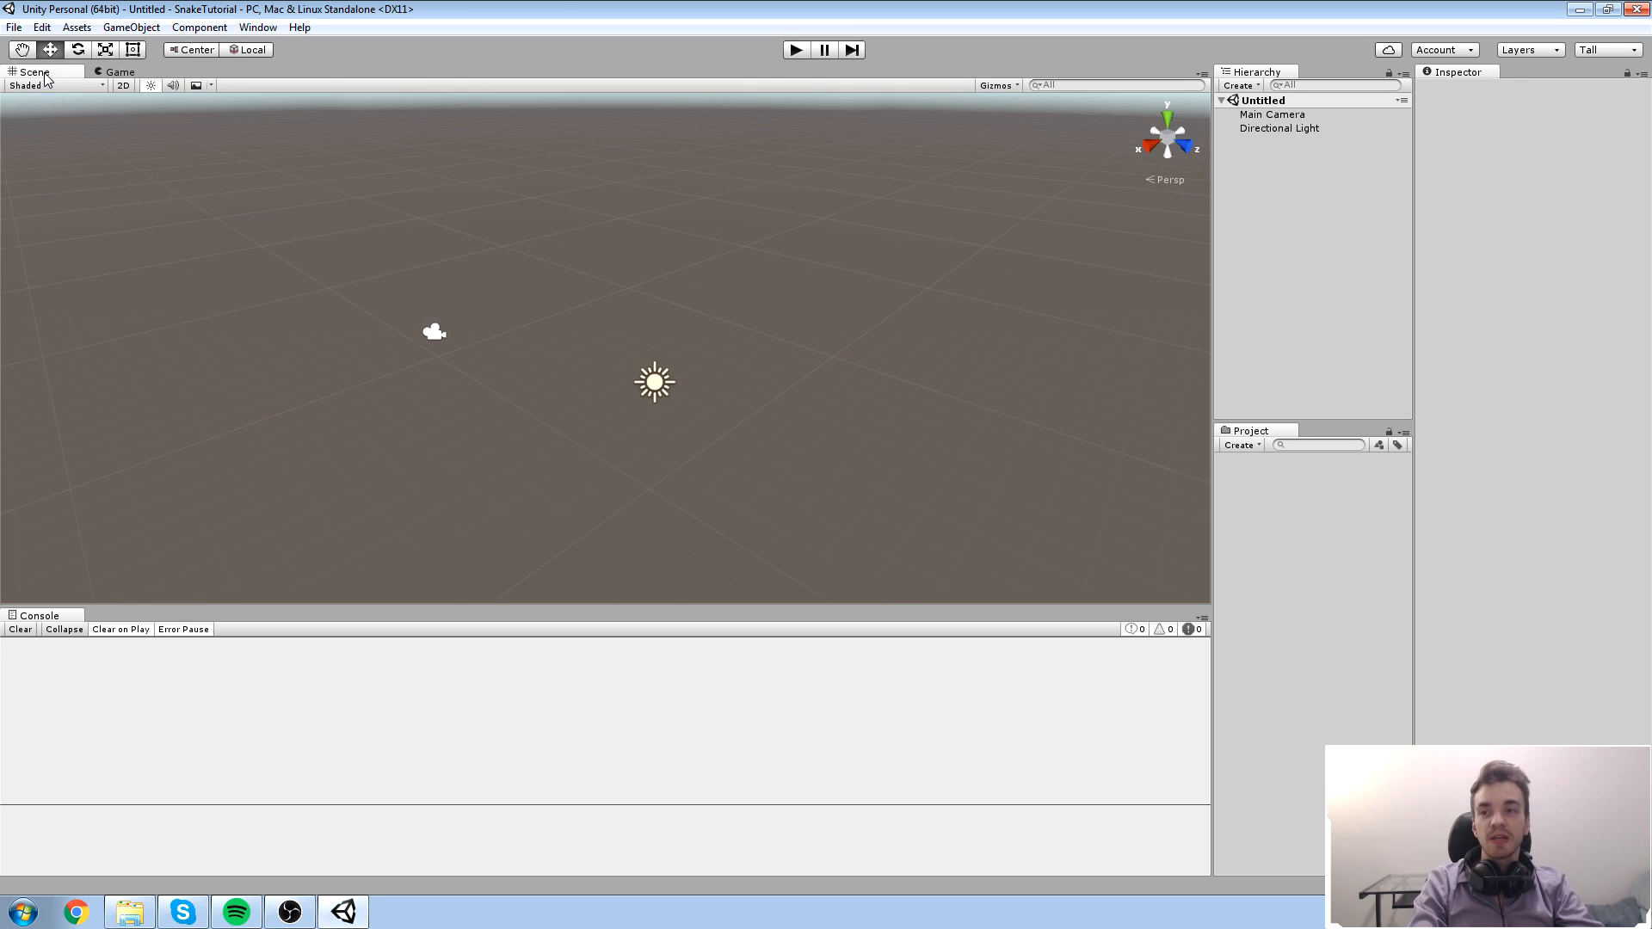
pyautogui.moveTo(423, 222); pyautogui.dragTo(552, 267, button='middle')
pyautogui.keyDown('alt'); pyautogui.moveTo(552, 273); pyautogui.dragTo(840, 439); pyautogui.keyUp('alt')
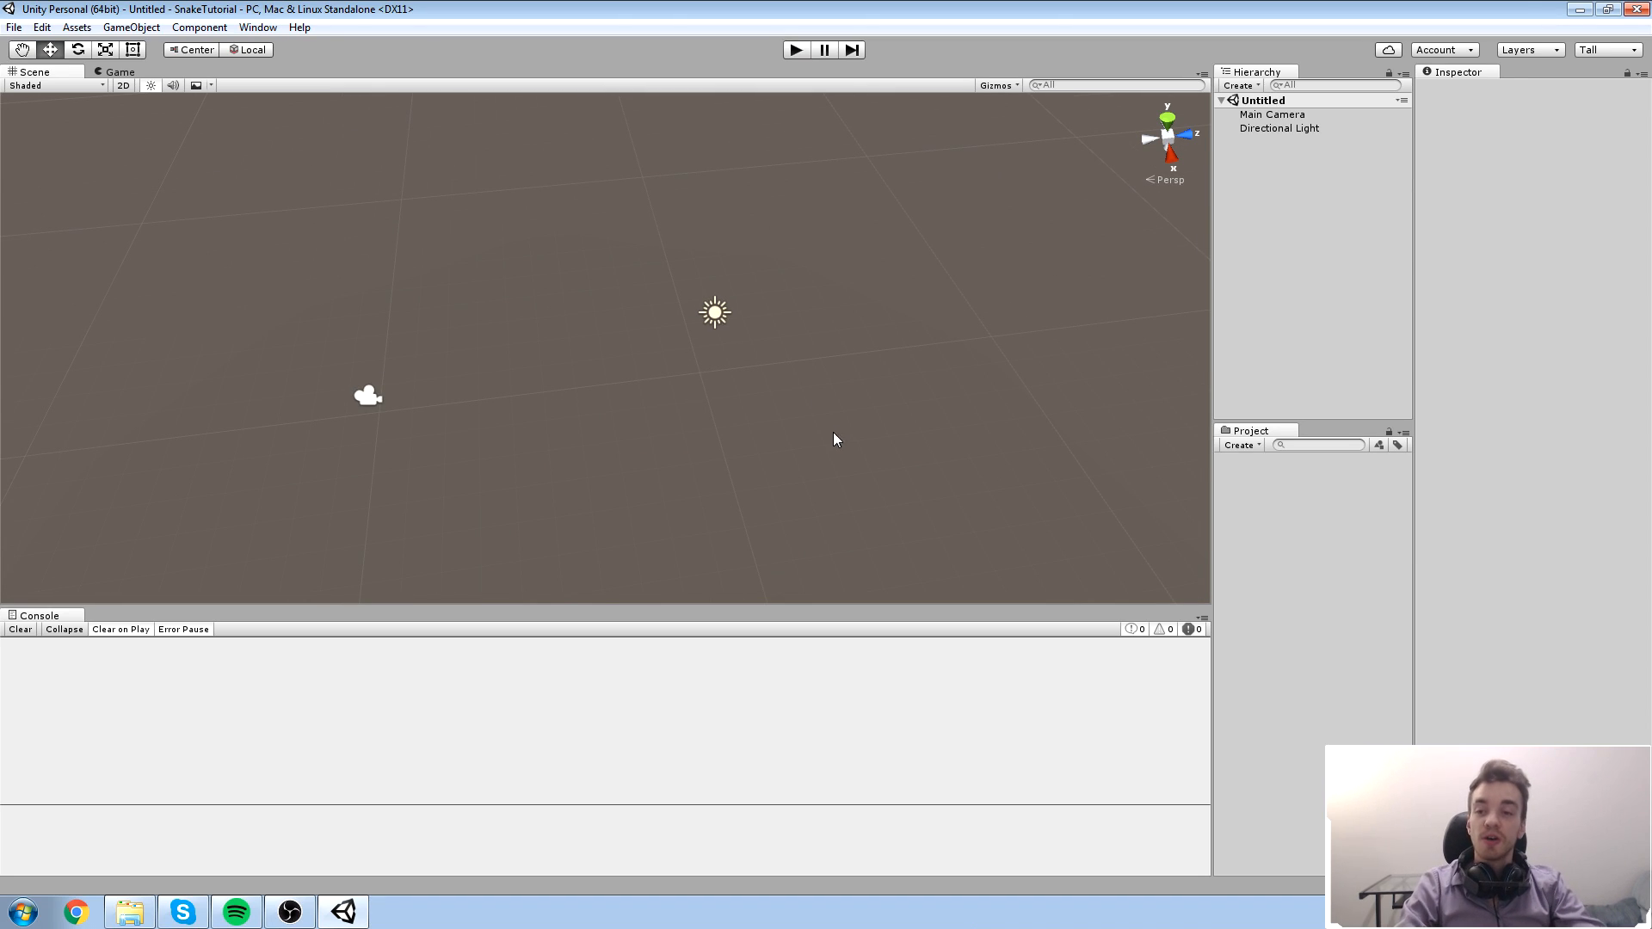
# Step: Try rotating the Main Camera in the Scene view and undo the rotation
pyautogui.click(368, 400)
pyautogui.press('e')
pyautogui.moveTo(383, 446); pyautogui.dragTo(468, 438)
pyautogui.hotkey('ctrl', 'z')
pyautogui.hotkey('ctrl', 'z')
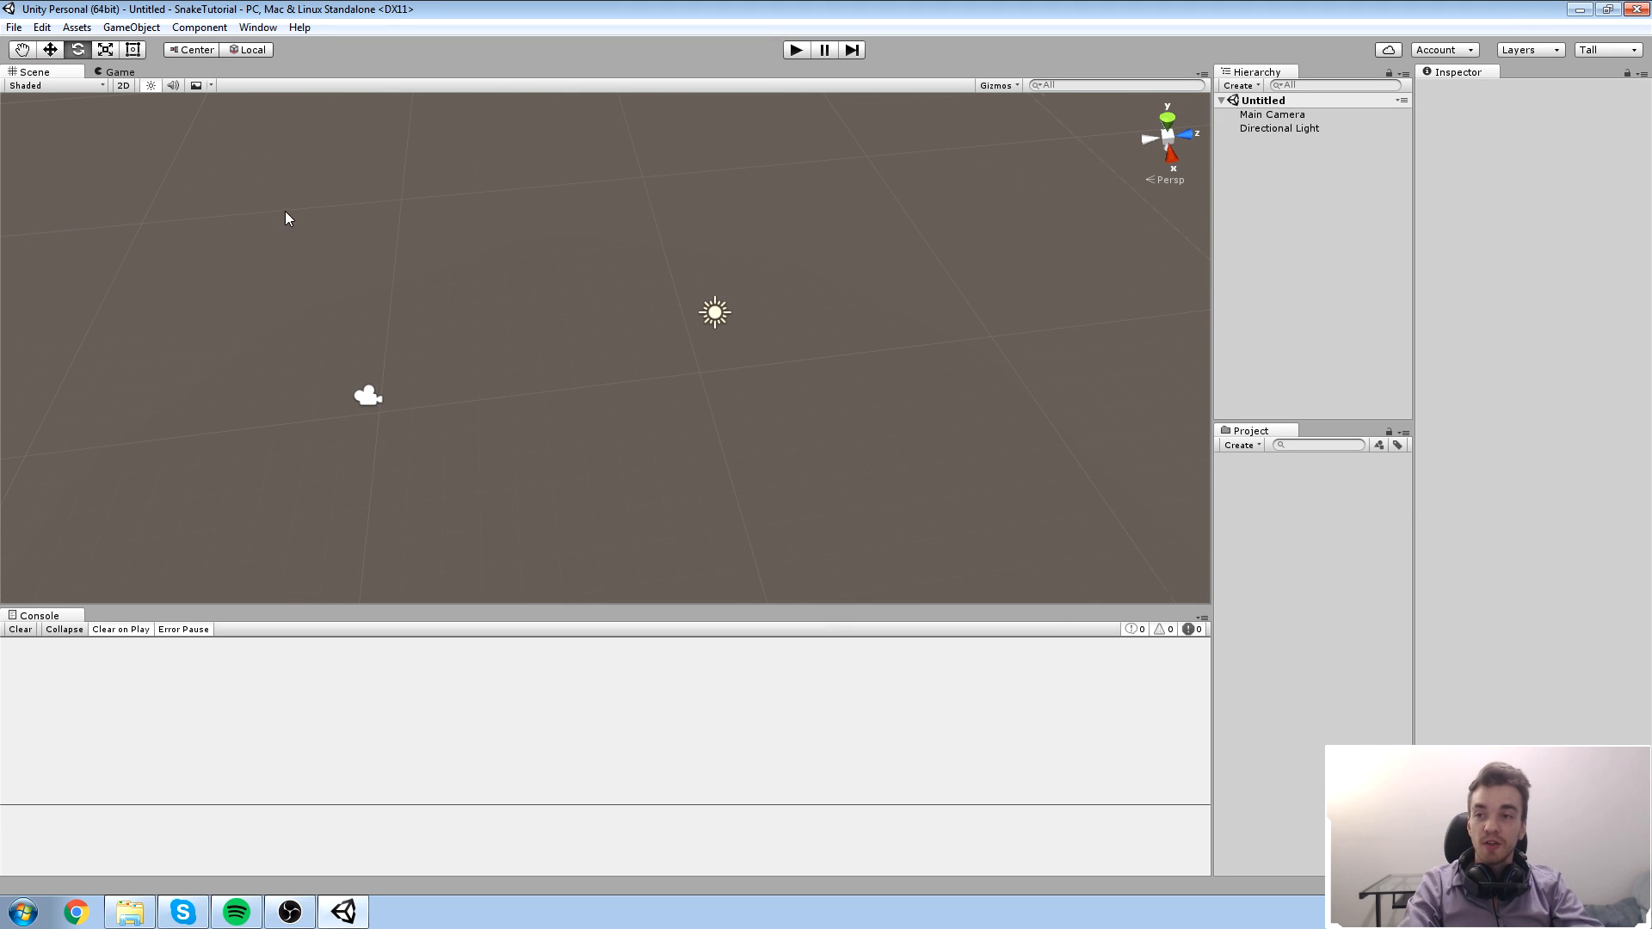
# Step: Compare the Game view with the Scene view and select the Main Camera to inspect its viewing direction and preview
pyautogui.click(117, 73)
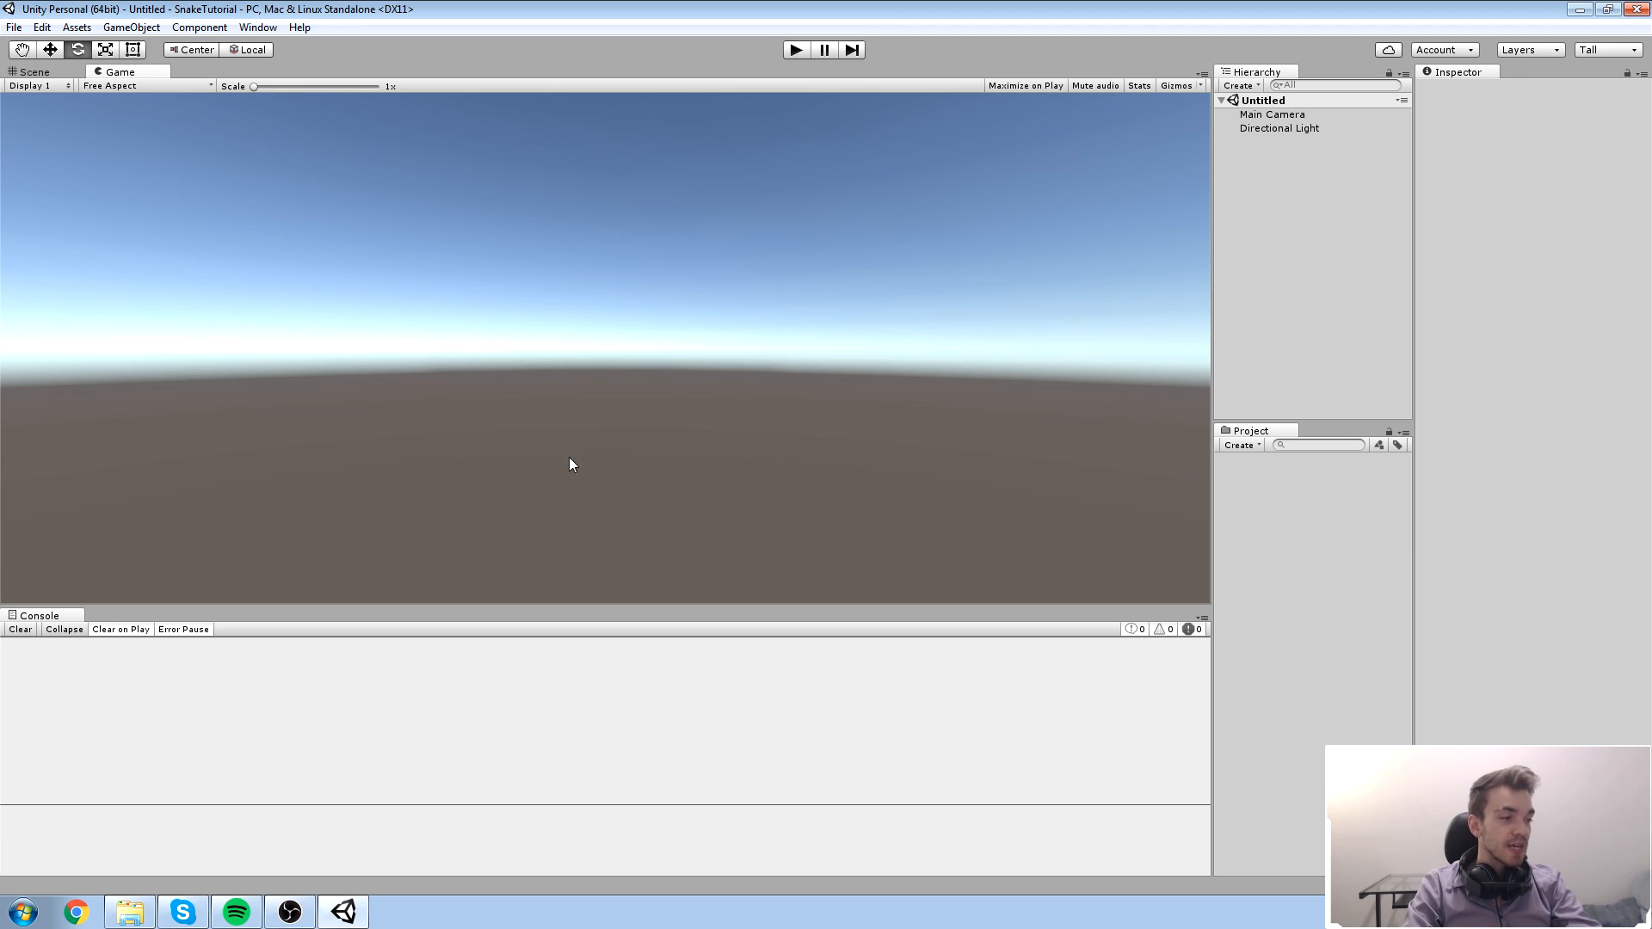
pyautogui.click(39, 74)
pyautogui.moveTo(646, 306)
pyautogui.keyDown('alt'); pyautogui.mouseDown()
pyautogui.moveTo(553, 269)
pyautogui.moveTo(640, 303)
pyautogui.mouseUp(); pyautogui.keyUp('alt')
pyautogui.click(120, 73)
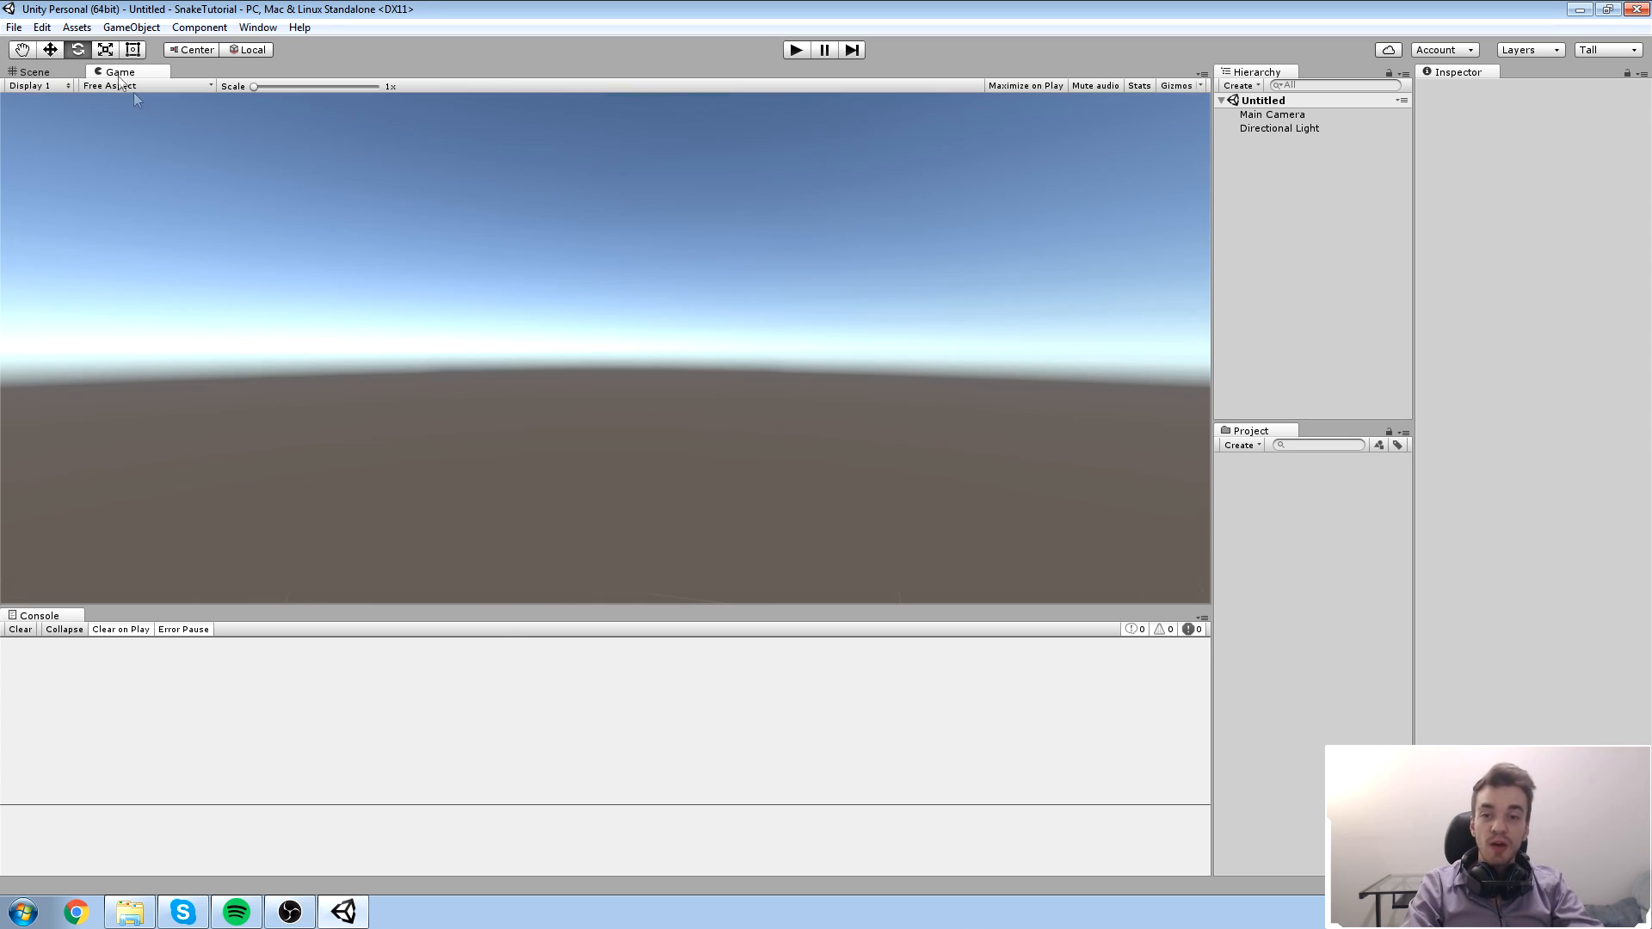
pyautogui.click(34, 72)
pyautogui.moveTo(578, 217); pyautogui.dragTo(715, 421)
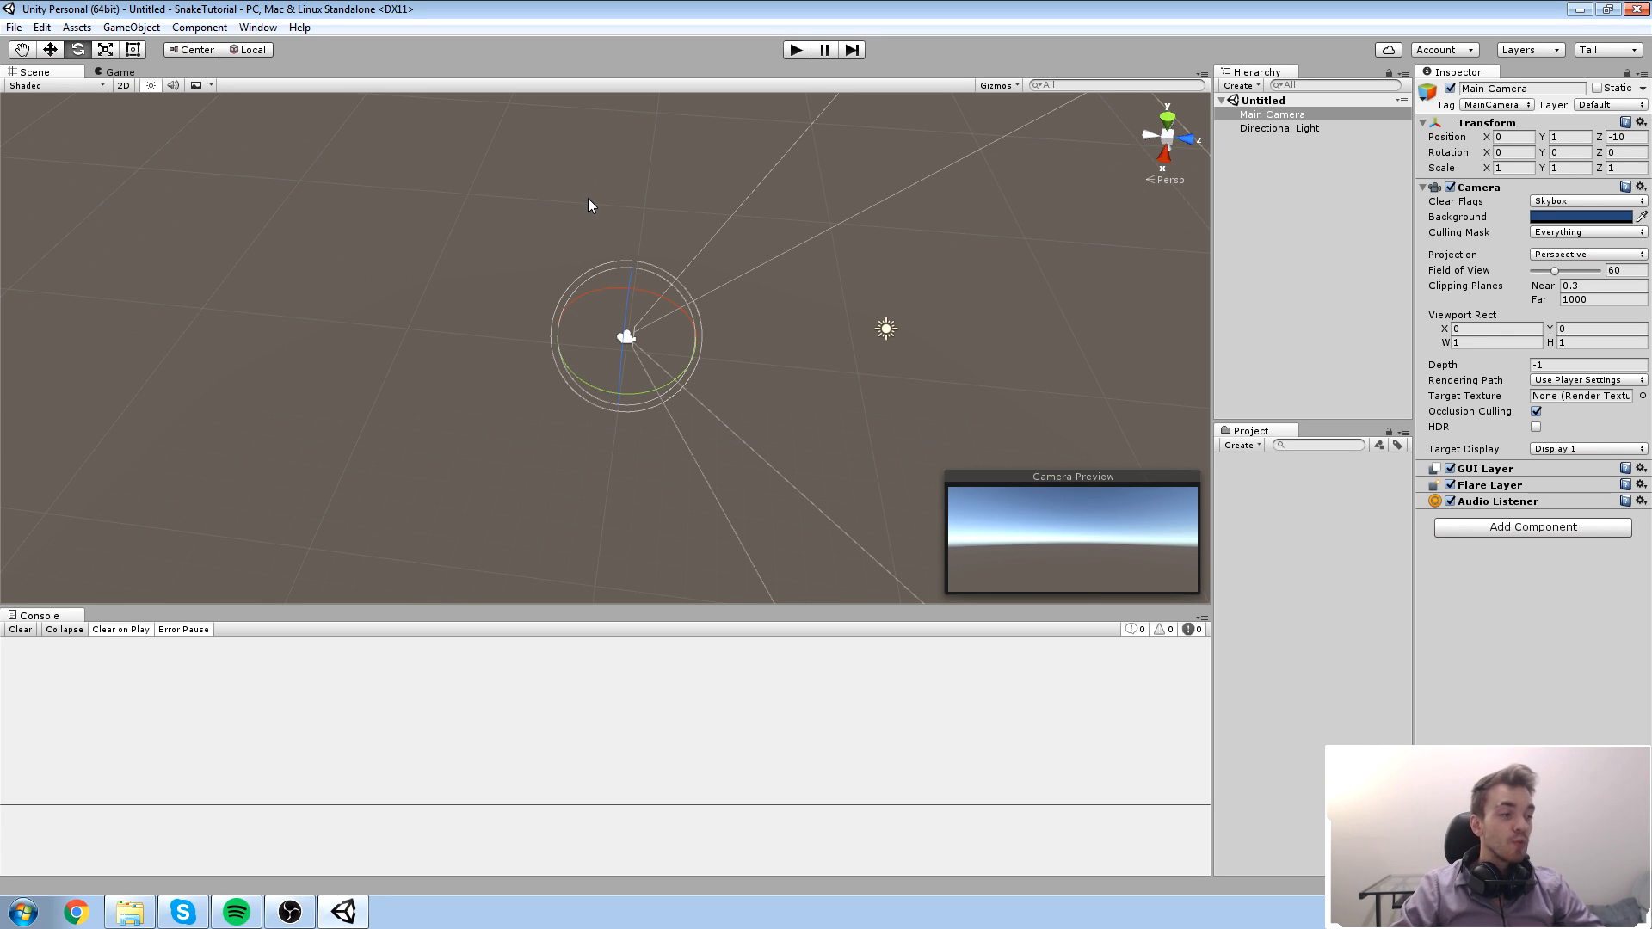
pyautogui.scroll(5, 764, 391)
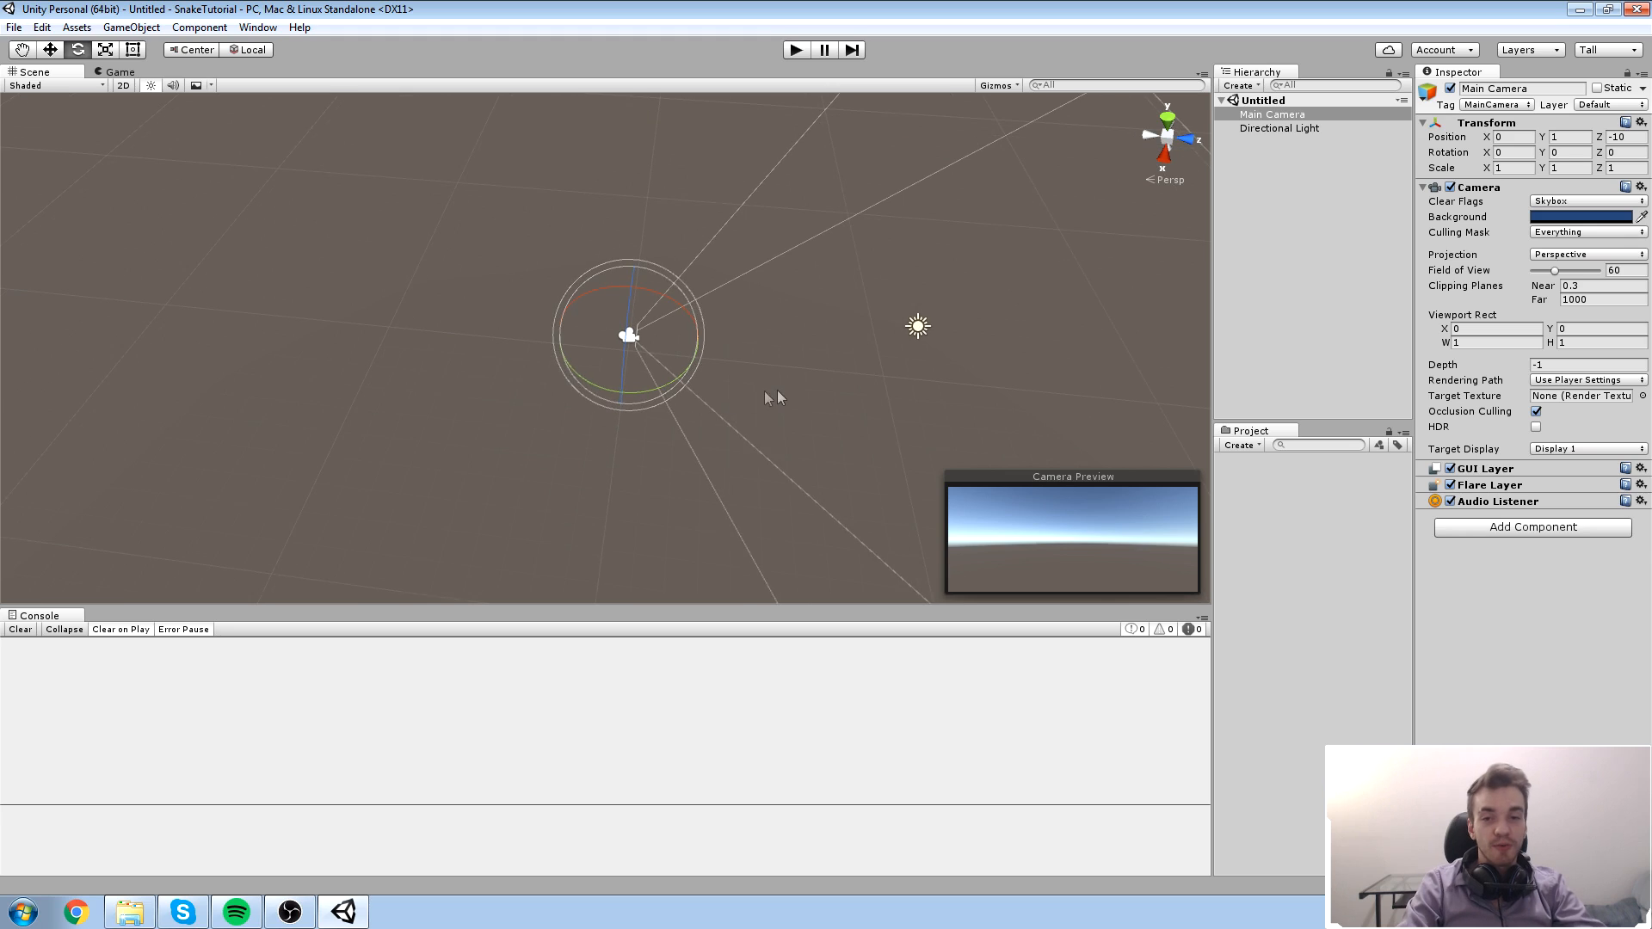
# Step: Add a 3D Cube object to the scene
pyautogui.click(866, 301)
pyautogui.click(132, 26)
pyautogui.moveTo(206, 86)
pyautogui.click(393, 90)
pyautogui.scroll(-2, 692, 295)
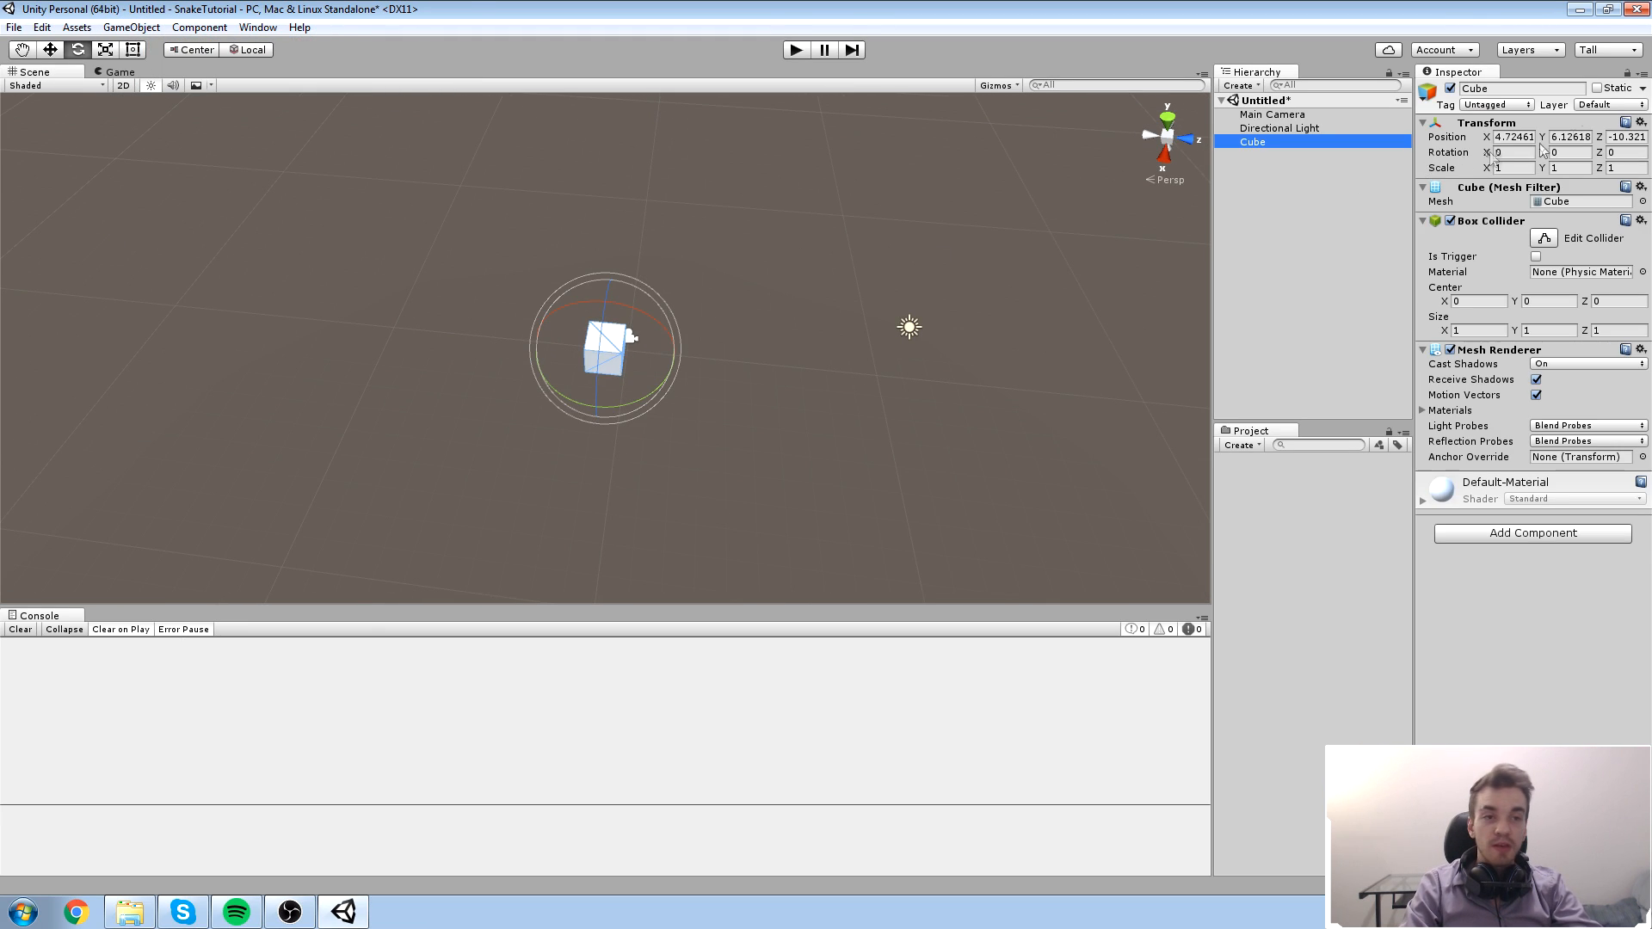
# Step: Set the Cube's position to X 0, Y 0, Z 0
pyautogui.moveTo(1524, 138); pyautogui.dragTo(1496, 138)
pyautogui.press('BackSpace')
pyautogui.doubleClick(1524, 137)
pyautogui.write('0')
pyautogui.press('Tab')
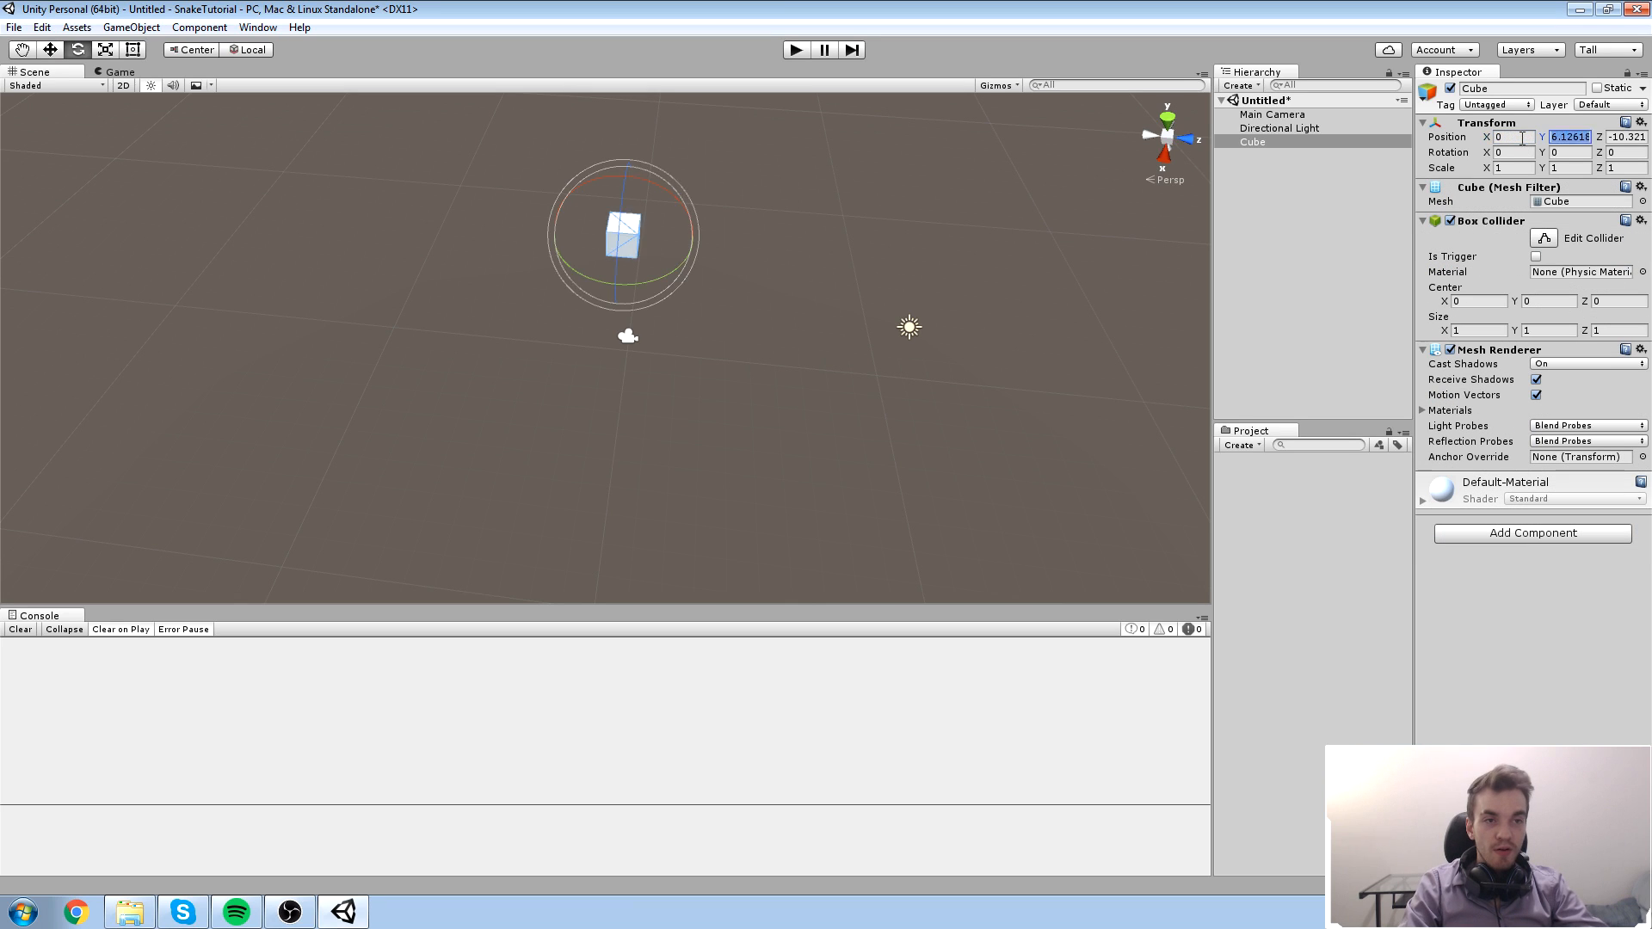
pyautogui.write('0')
pyautogui.press('Tab')
pyautogui.write('0')
pyautogui.click(546, 290)
# Step: Select the Main Camera to check the Cube within its field of view, and inspect the result in the Game view
pyautogui.click(628, 335)
pyautogui.scroll(2, 379, 151)
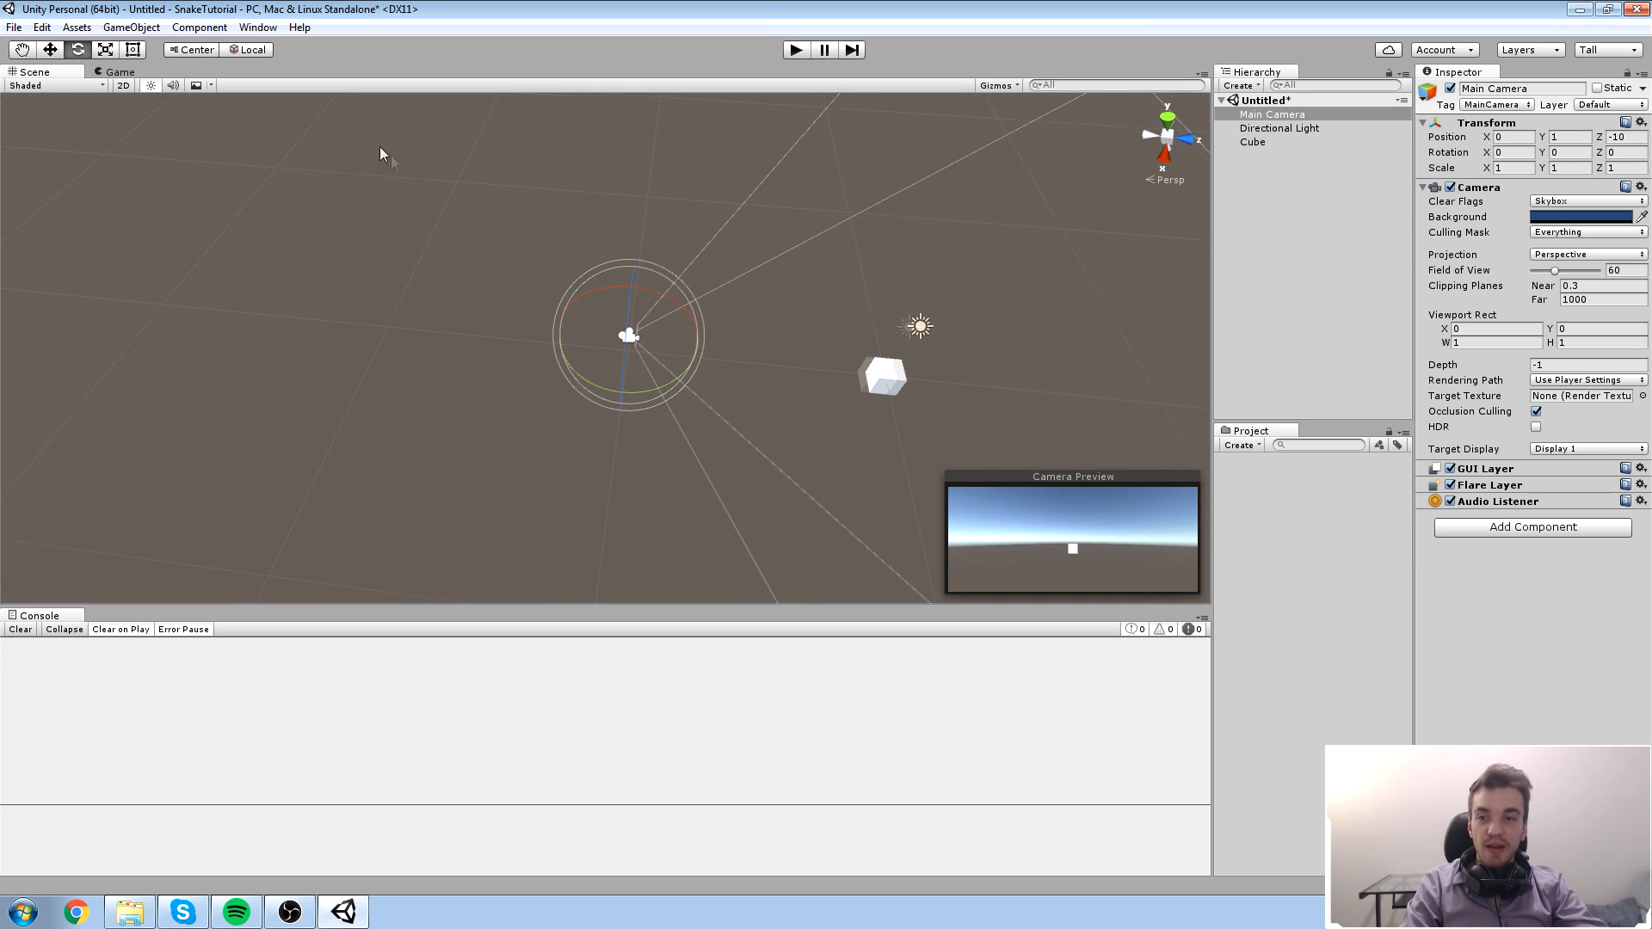
pyautogui.moveTo(616, 310); pyautogui.dragTo(556, 273, button='middle')
pyautogui.scroll(3, 554, 272)
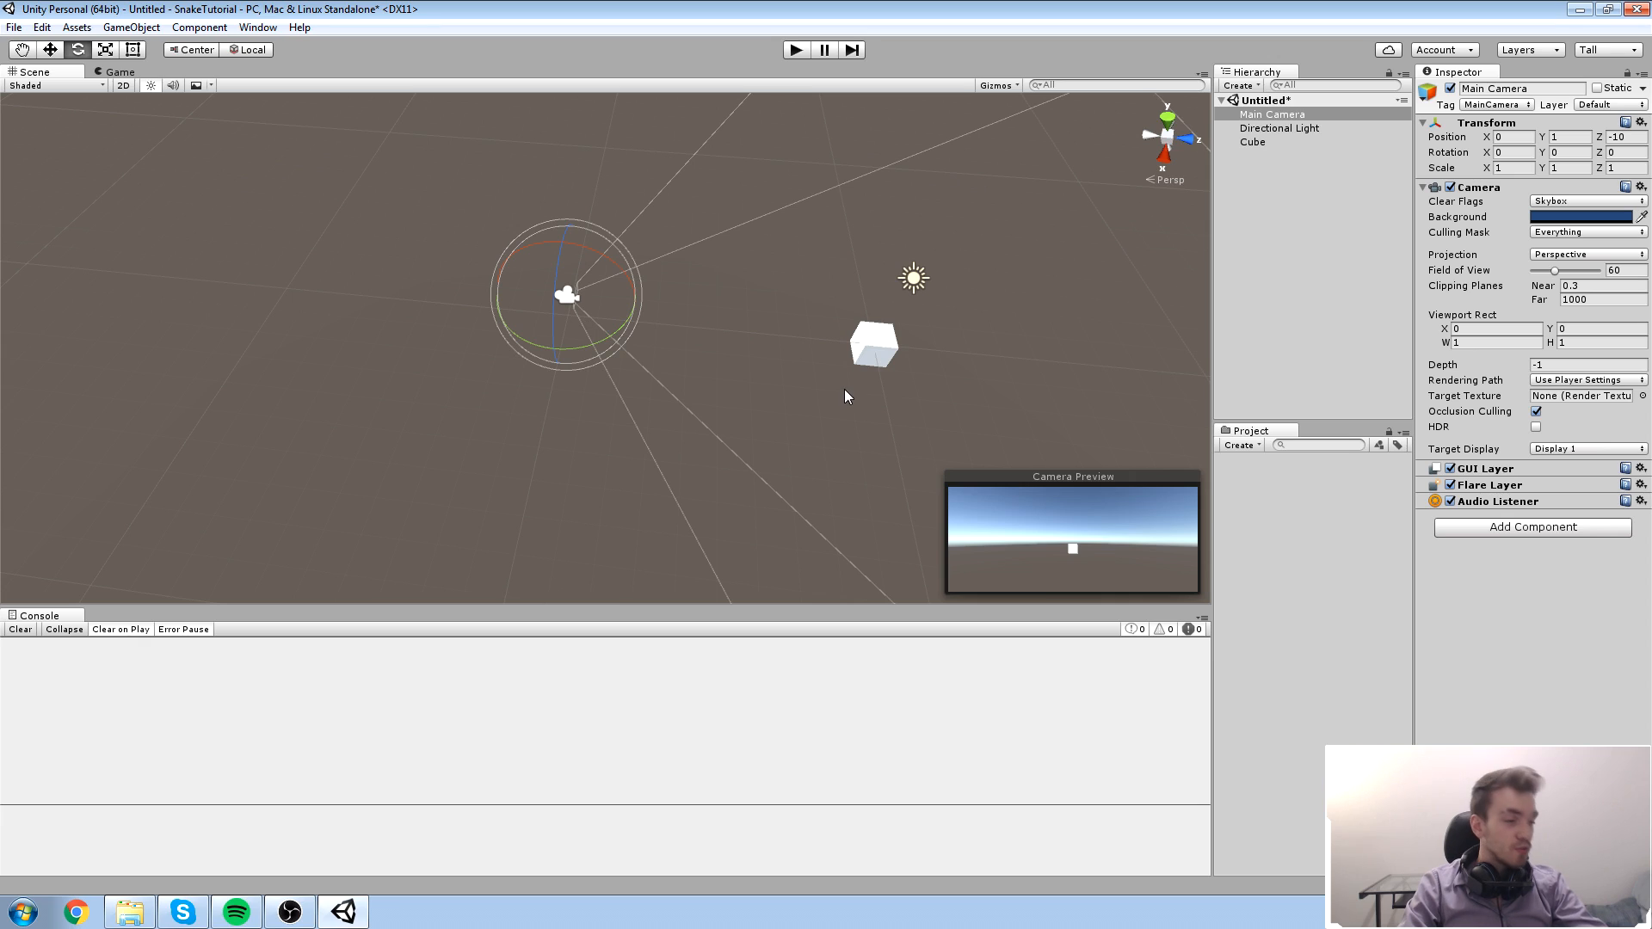
pyautogui.click(126, 74)
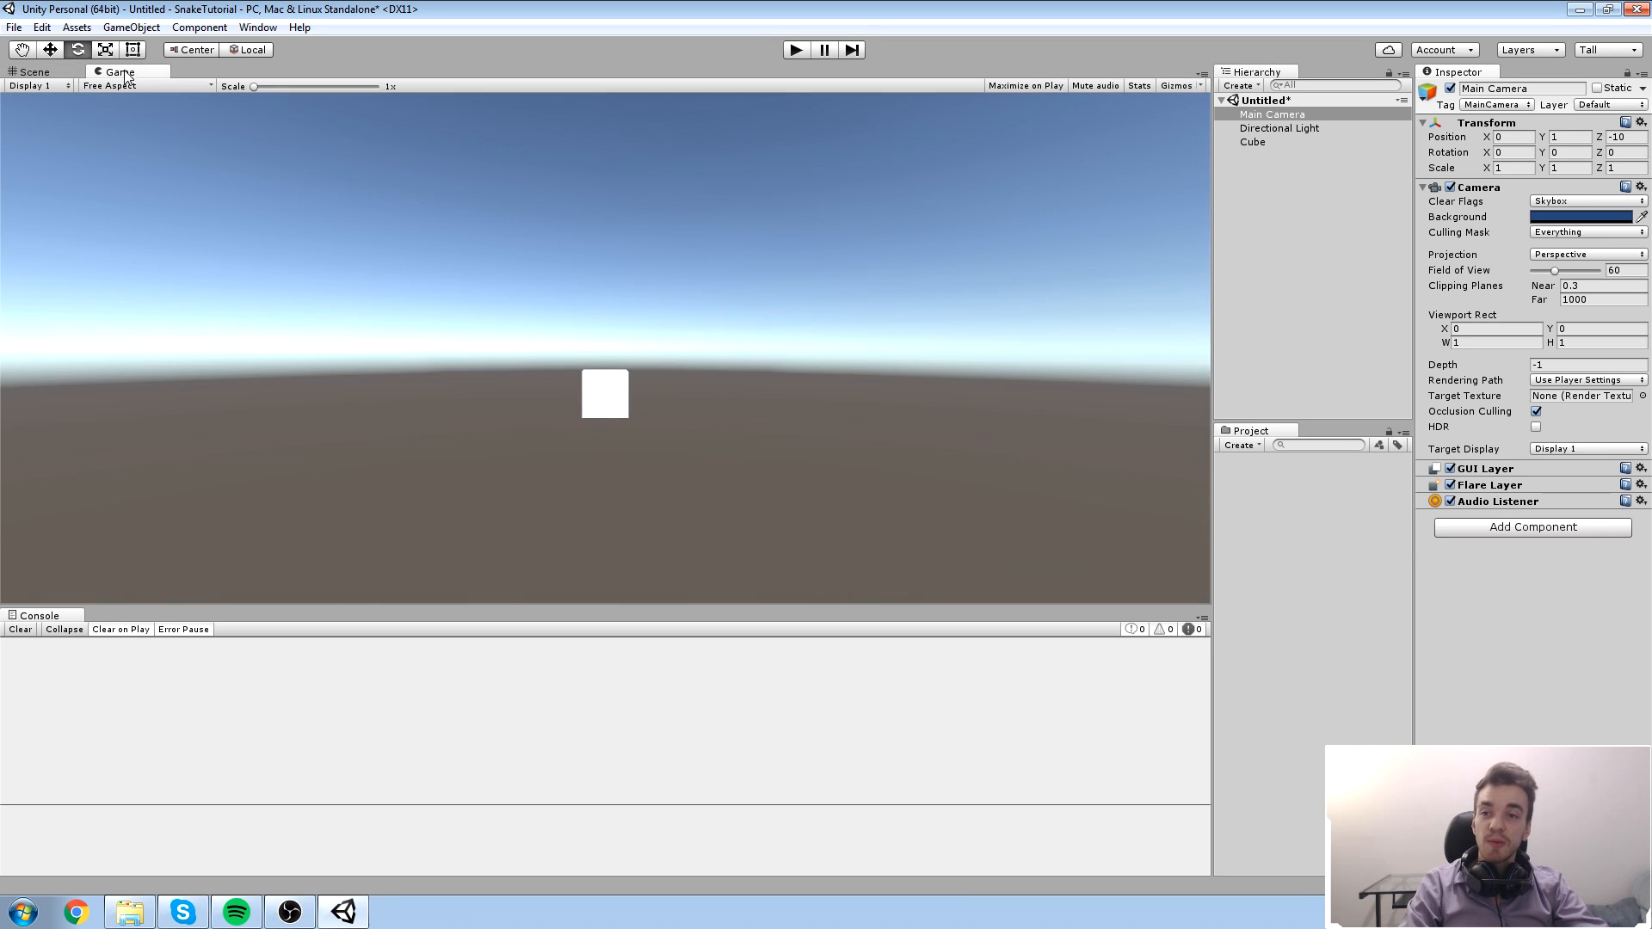
# Step: Compare the Cube in the Scene view with the Main Camera's picture in the Game view
pyautogui.click(53, 76)
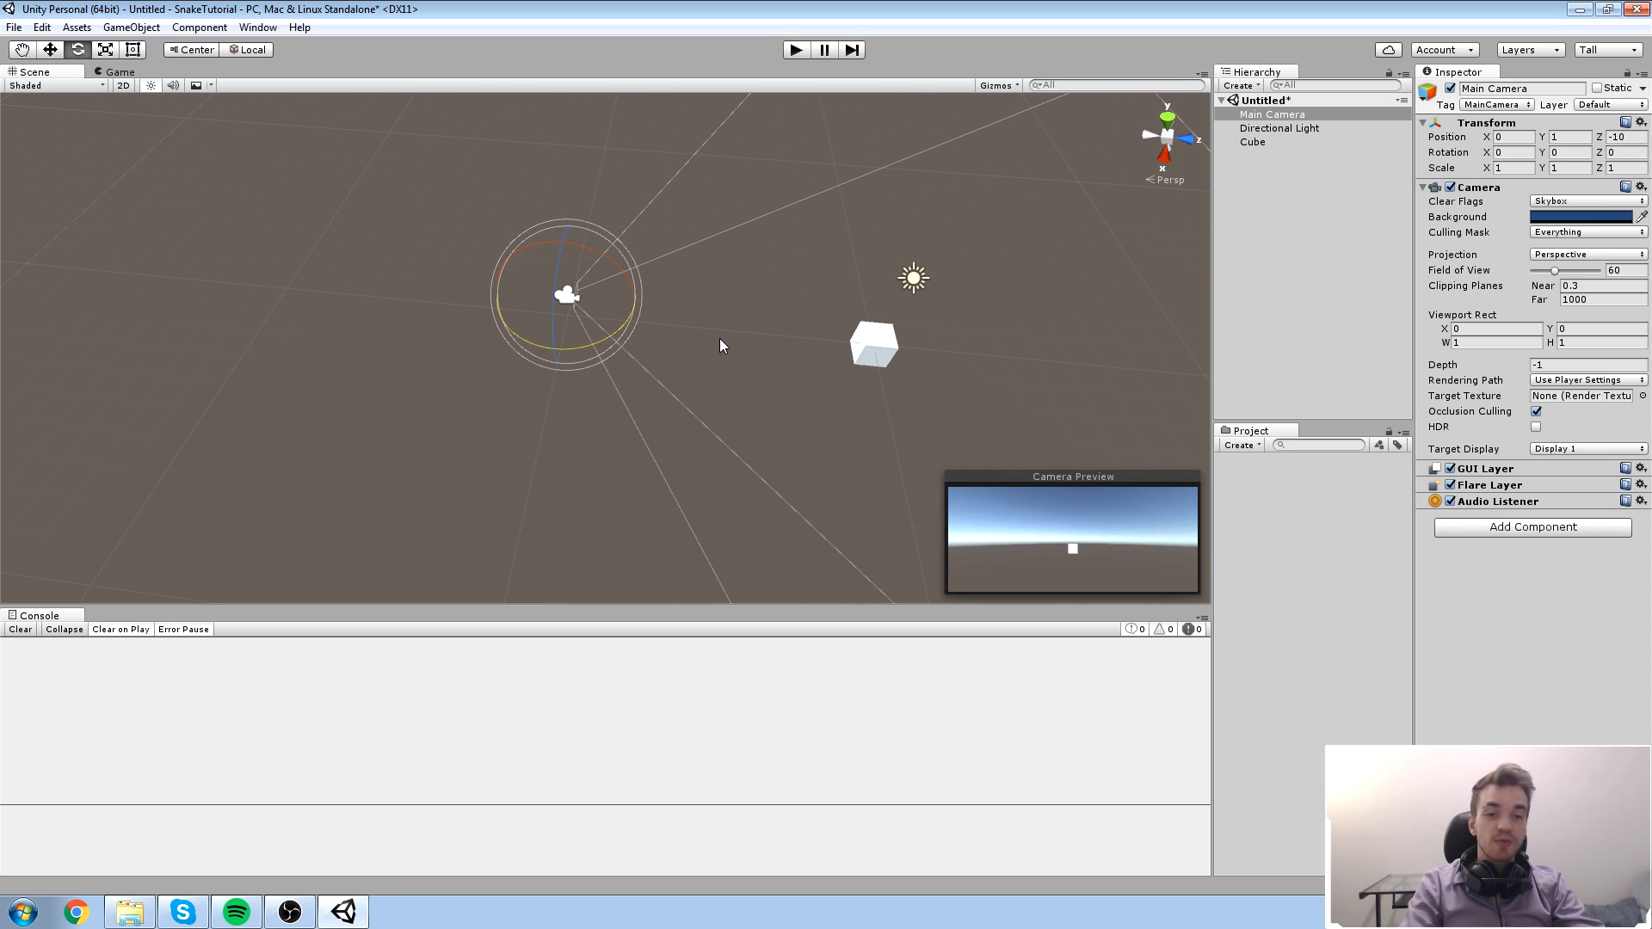
pyautogui.click(116, 73)
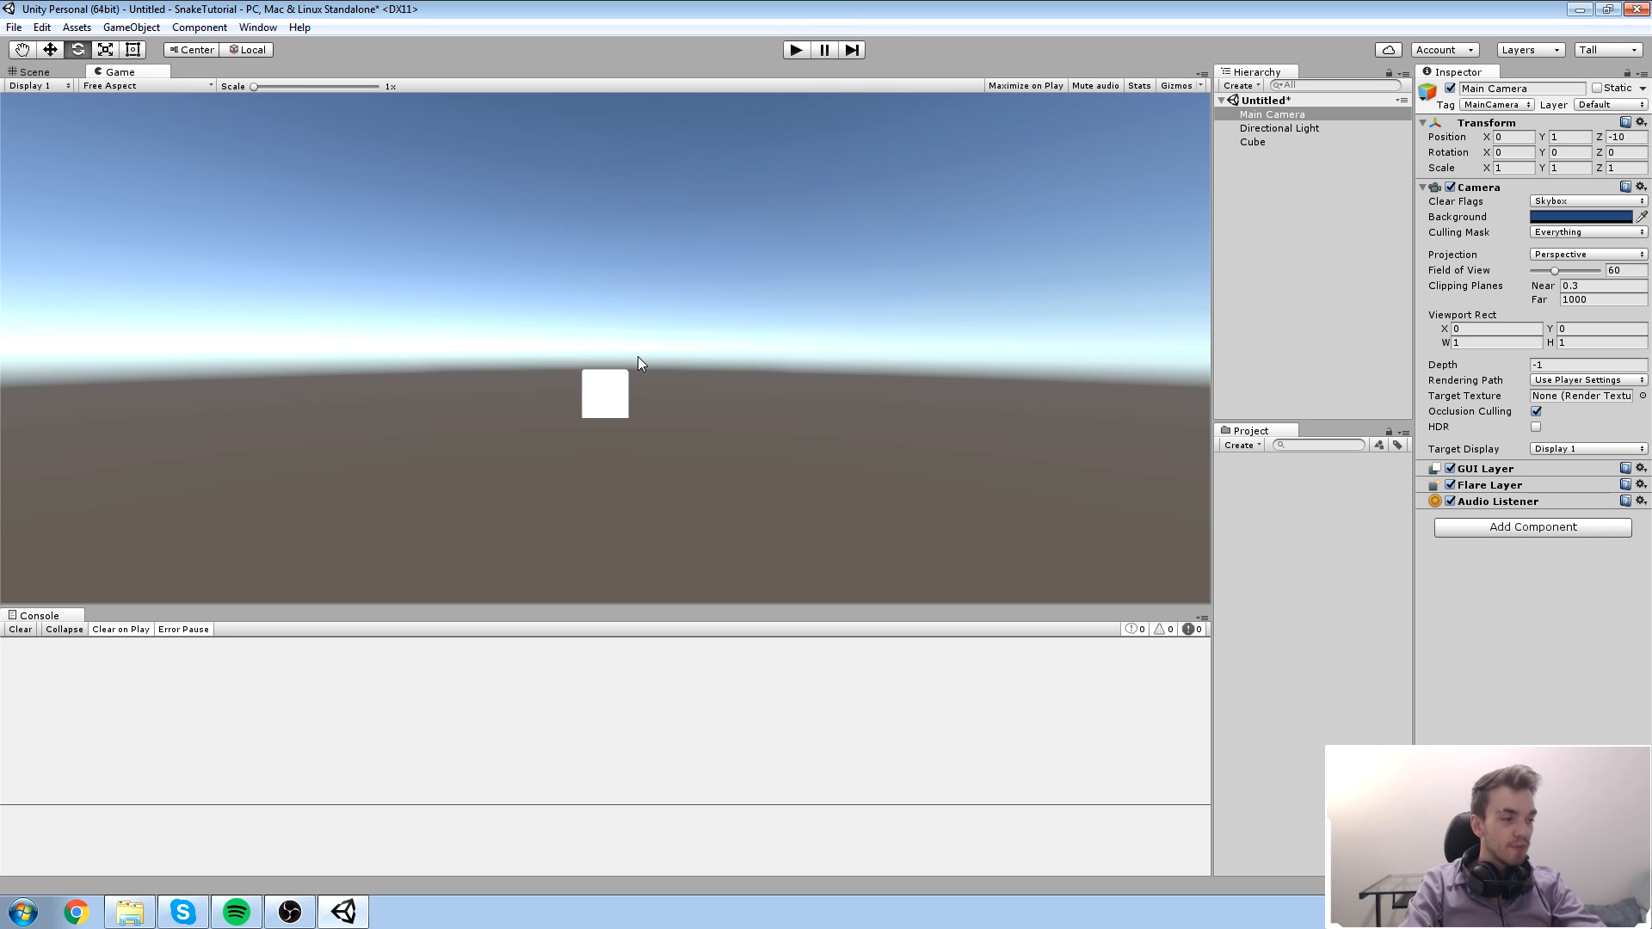
pyautogui.click(32, 73)
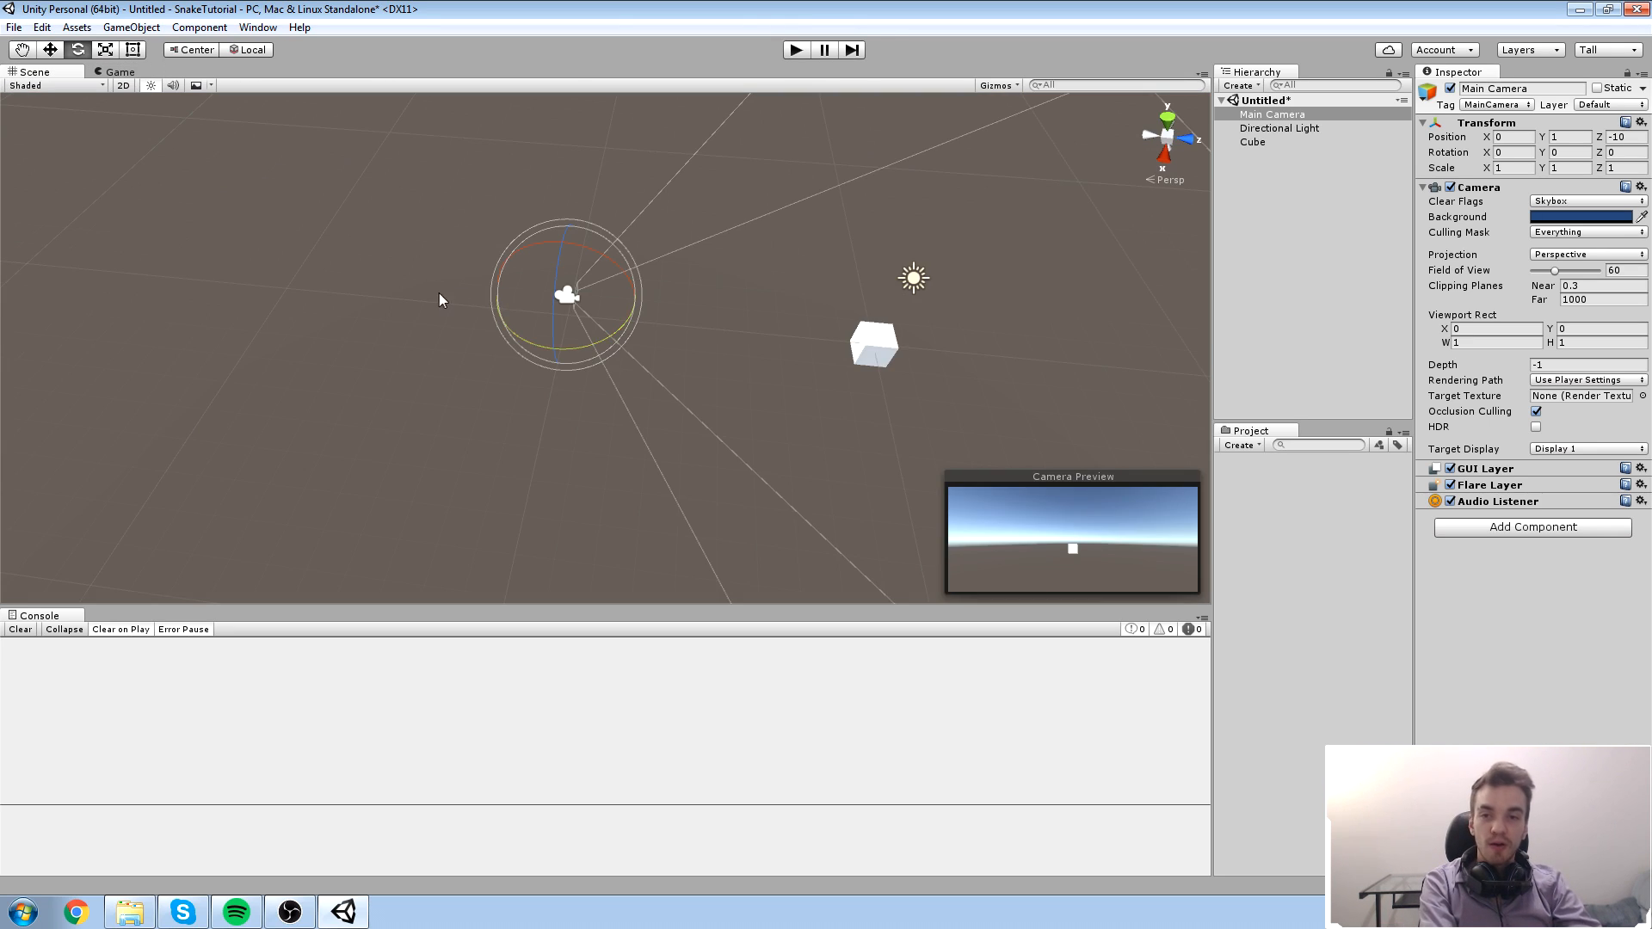
# Step: Look around and pan across the Scene view to examine the Cube, camera and light from different angles
pyautogui.moveTo(456, 298); pyautogui.dragTo(945, 273, button='right')
pyautogui.click(914, 307)
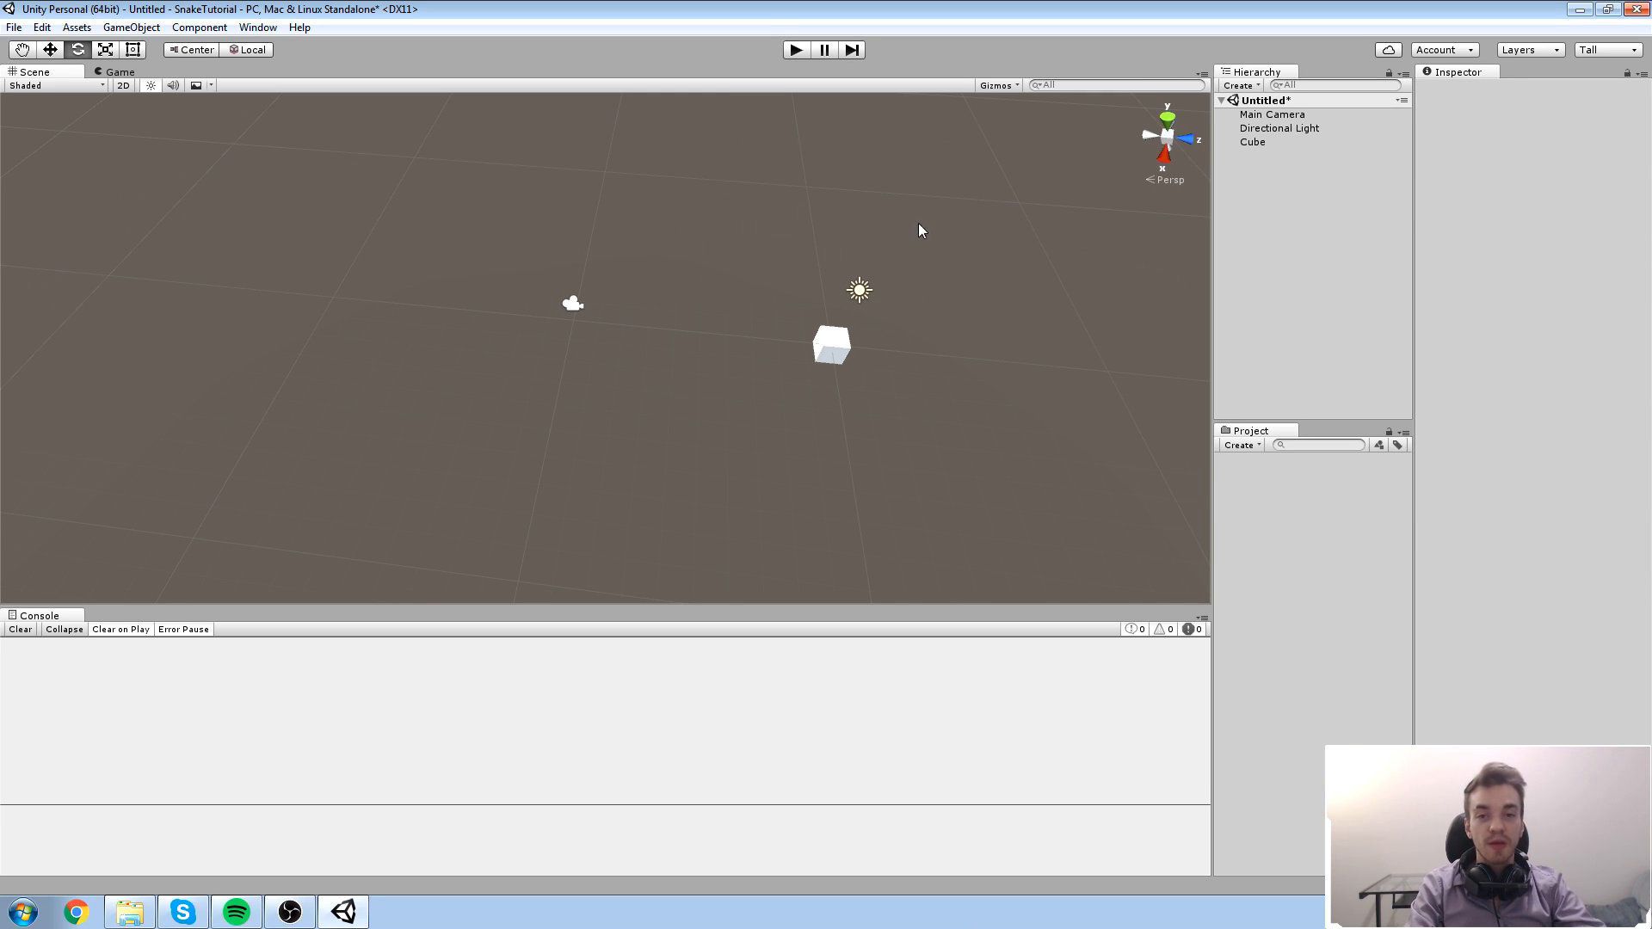
pyautogui.moveTo(978, 212); pyautogui.dragTo(1134, 140, button='right')
pyautogui.moveTo(976, 191); pyautogui.dragTo(964, 266, button='middle')
pyautogui.moveTo(905, 293); pyautogui.dragTo(829, 414, button='right')
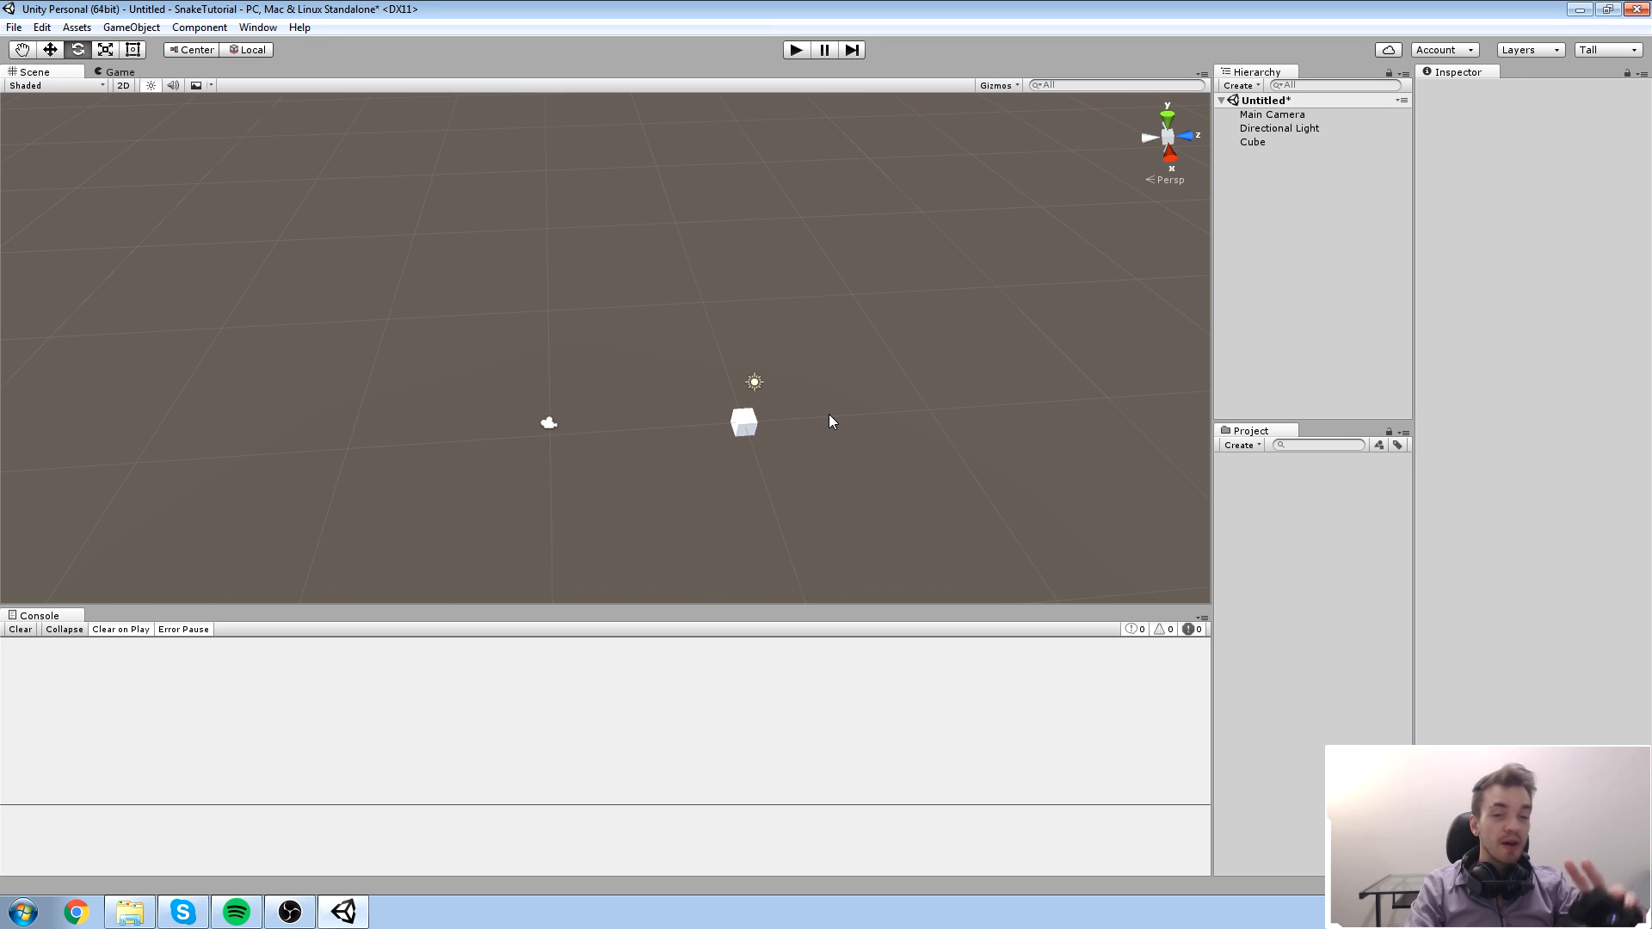
pyautogui.rightClick(829, 415)
pyautogui.moveTo(829, 415); pyautogui.dragTo(880, 441, button='right')
pyautogui.moveTo(795, 398); pyautogui.dragTo(719, 420, button='right')
# Step: Fly through the Scene view forward, backward and sideways around the Cube and camera
pyautogui.press('w')
pyautogui.press('a')
pyautogui.press('d')
pyautogui.press('s')
pyautogui.press('a')
pyautogui.press('d')
pyautogui.press('w')
pyautogui.press('a')
pyautogui.press('d')
pyautogui.press('a')
pyautogui.press('a')
pyautogui.press('d')
pyautogui.press('w')
pyautogui.press('s')
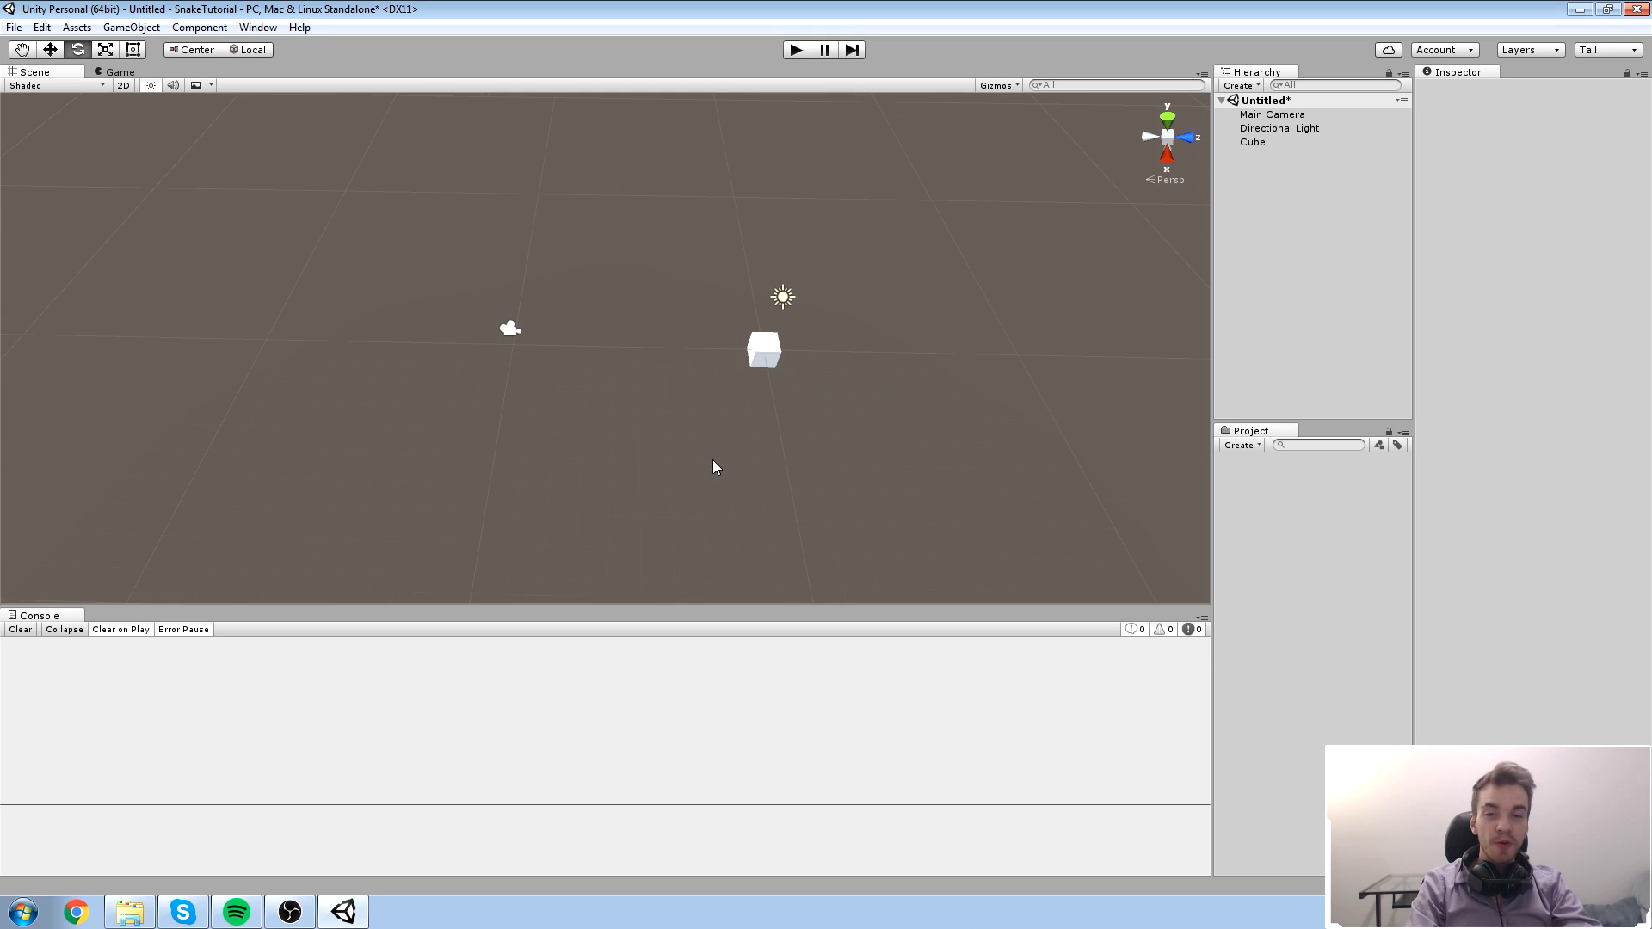
# Step: Pan the Scene view with the Hand tool, and zoom out and in on the objects
pyautogui.press('q')
pyautogui.moveTo(451, 373); pyautogui.dragTo(515, 322)
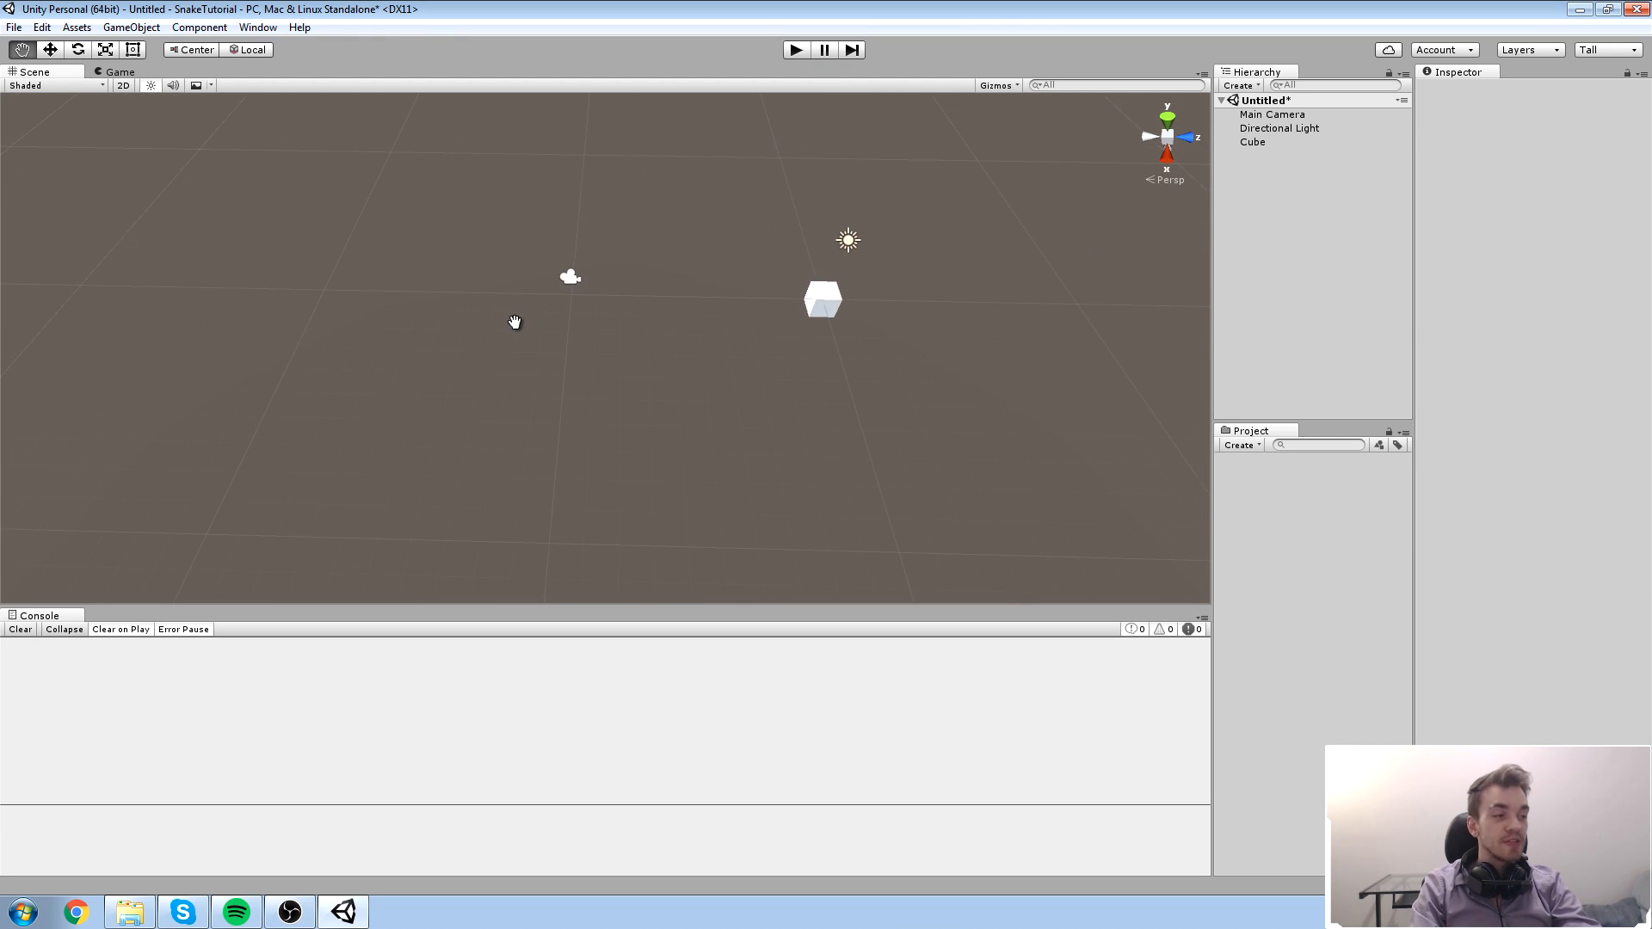
pyautogui.press('e')
pyautogui.scroll(-10, 473, 300)
pyautogui.scroll(18, 473, 301)
pyautogui.scroll(-6, 492, 293)
pyautogui.scroll(-4, 490, 284)
pyautogui.scroll(6, 516, 370)
pyautogui.scroll(-4, 547, 362)
# Step: Orbit around the scene objects, activate the Move tool and undo the last change
pyautogui.keyDown('alt'); pyautogui.moveTo(553, 344); pyautogui.dragTo(734, 335); pyautogui.keyUp('alt')
pyautogui.click(499, 284)
pyautogui.keyDown('alt'); pyautogui.moveTo(499, 284); pyautogui.dragTo(629, 382); pyautogui.keyUp('alt')
pyautogui.press('w')
pyautogui.hotkey('ctrl', 'z')
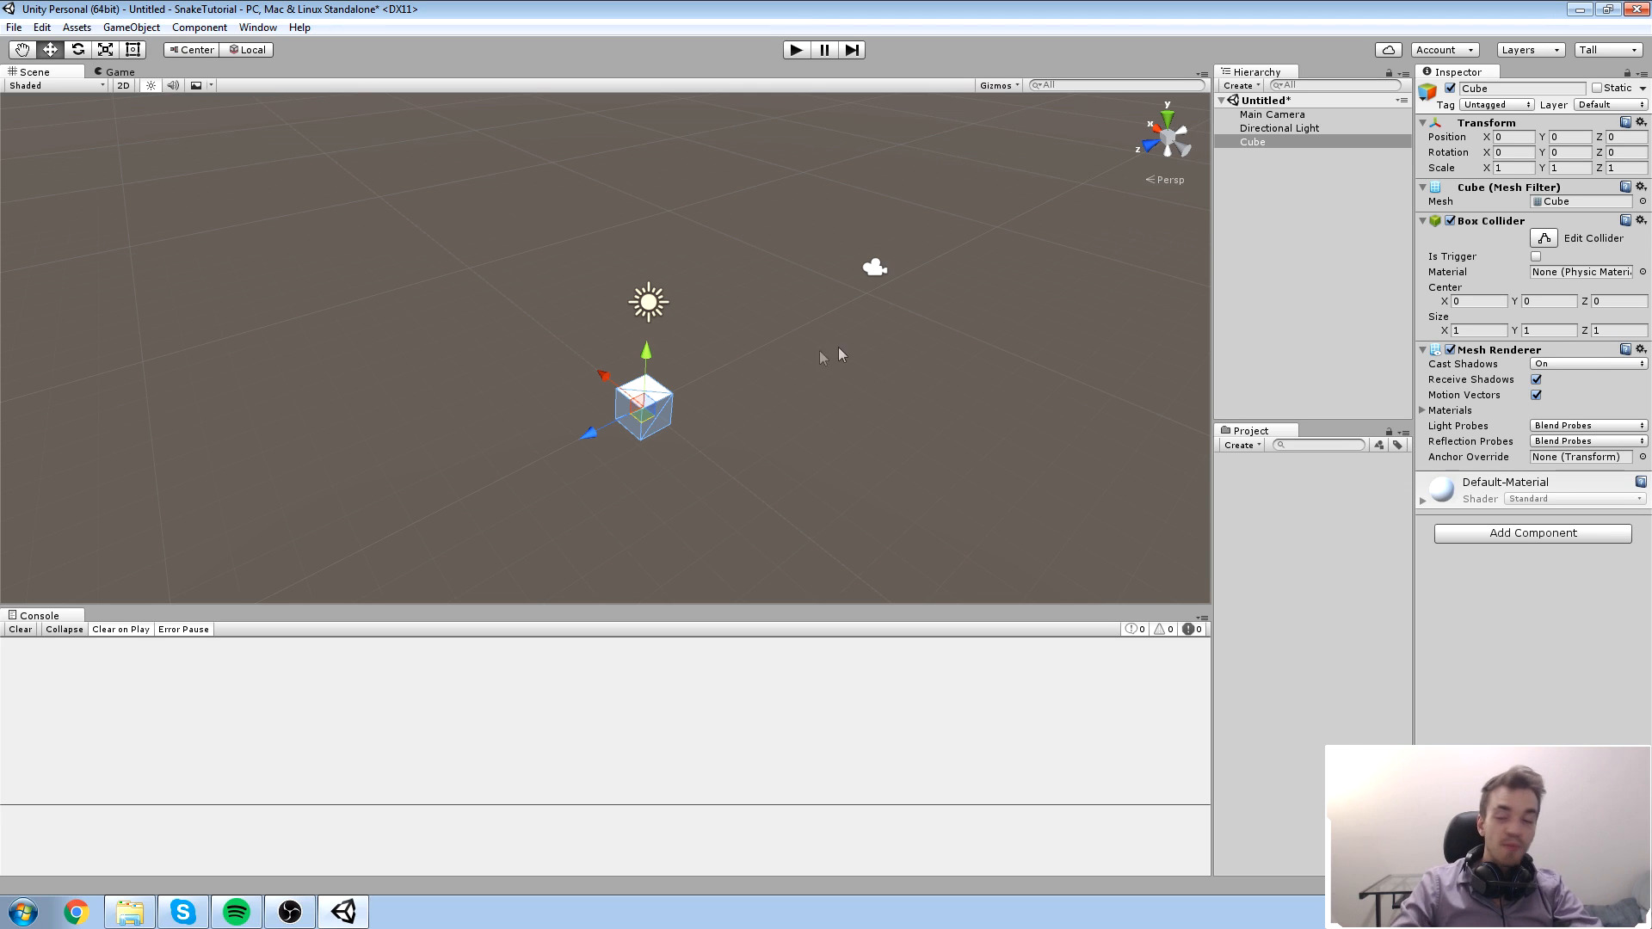
# Step: Orbit around the Cube to view it from several sides, and delete it from the scene
pyautogui.moveTo(693, 347); pyautogui.dragTo(697, 358, button='middle')
pyautogui.keyDown('alt'); pyautogui.moveTo(697, 358); pyautogui.dragTo(926, 437); pyautogui.keyUp('alt')
pyautogui.click(926, 437)
pyautogui.moveTo(824, 442); pyautogui.dragTo(848, 453, button='middle')
pyautogui.click(742, 467)
pyautogui.keyDown('alt'); pyautogui.moveTo(756, 467); pyautogui.dragTo(854, 315); pyautogui.keyUp('alt')
pyautogui.scroll(3, 854, 315)
pyautogui.moveTo(556, 207); pyautogui.dragTo(546, 249, button='middle')
pyautogui.moveTo(546, 250); pyautogui.dragTo(587, 260, button='right')
pyautogui.moveTo(588, 259)
pyautogui.mouseDown(button='middle')
pyautogui.moveTo(588, 316)
pyautogui.moveTo(586, 289)
pyautogui.mouseUp(button='middle')
pyautogui.click(440, 240)
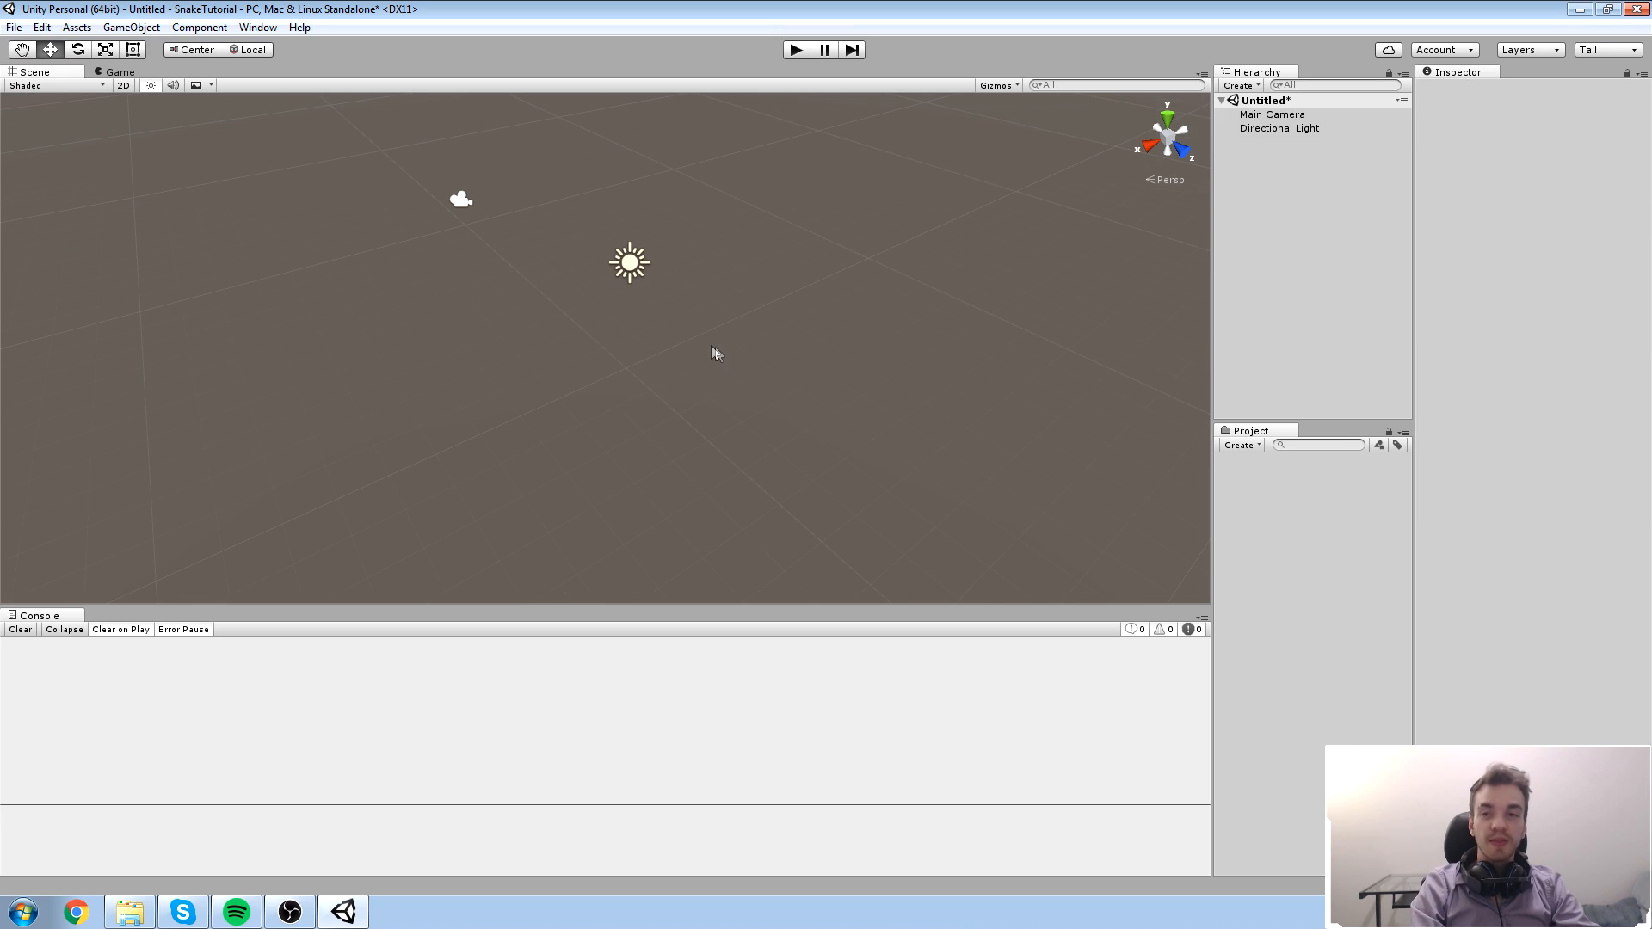
# Step: Add a new 3D Cube object to the scene
pyautogui.click(118, 31)
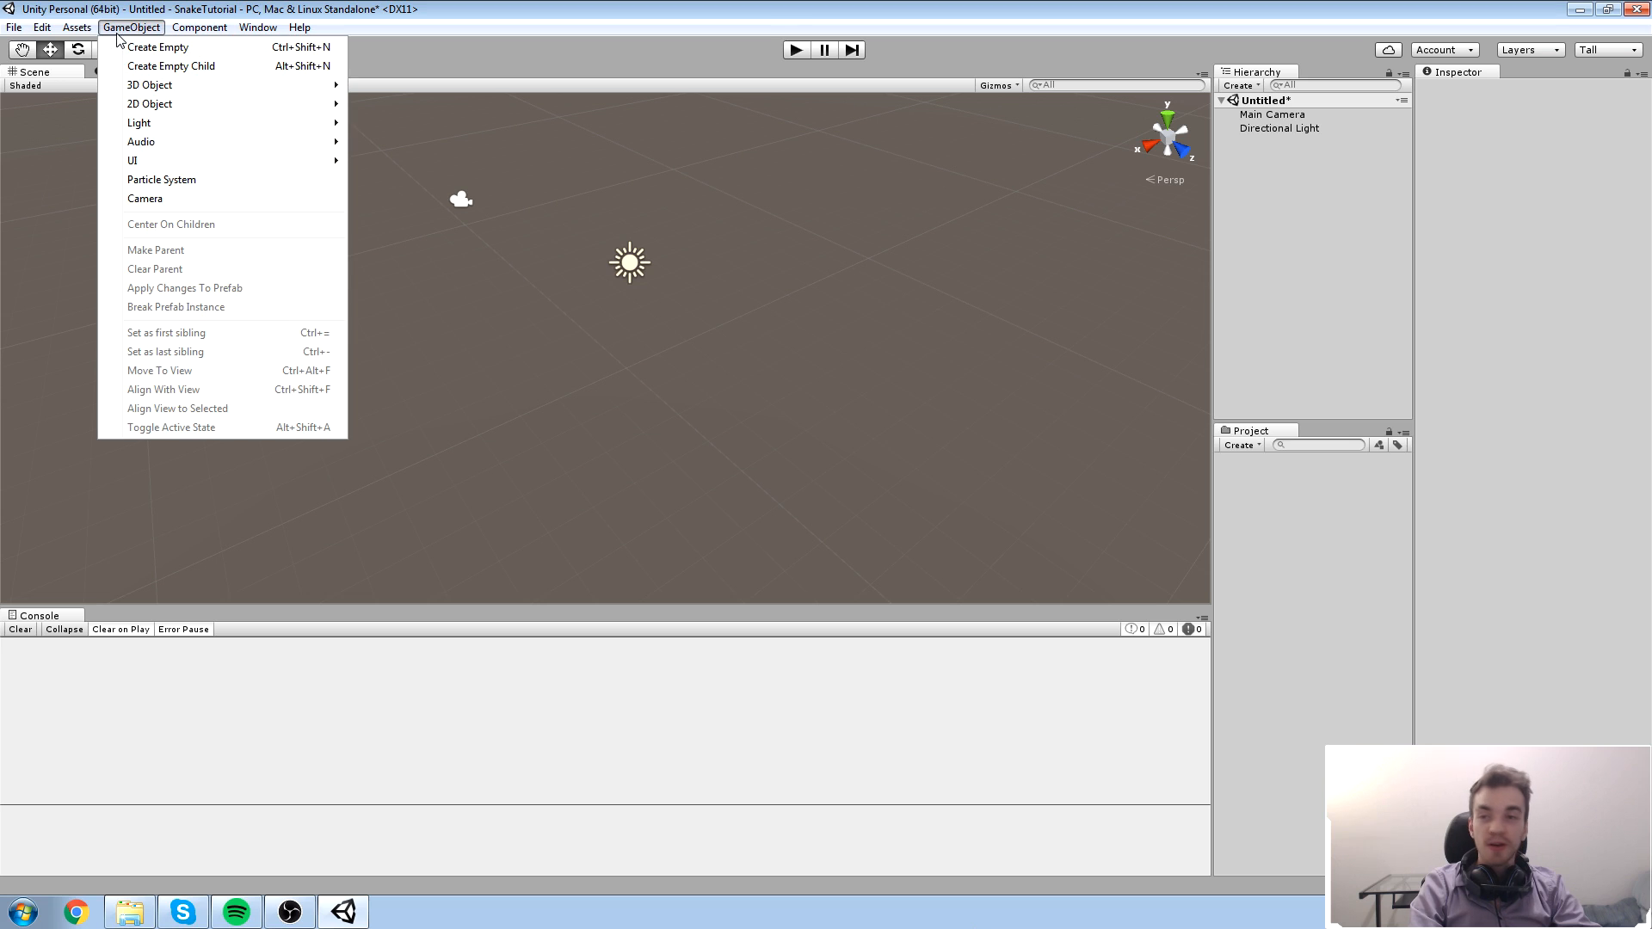
pyautogui.moveTo(198, 85)
pyautogui.click(379, 84)
# Step: Set the new Cube's position to X 0, Y 0, Z 0
pyautogui.moveTo(1532, 137); pyautogui.dragTo(1453, 140)
pyautogui.write('0')
pyautogui.press('Tab')
pyautogui.write('0')
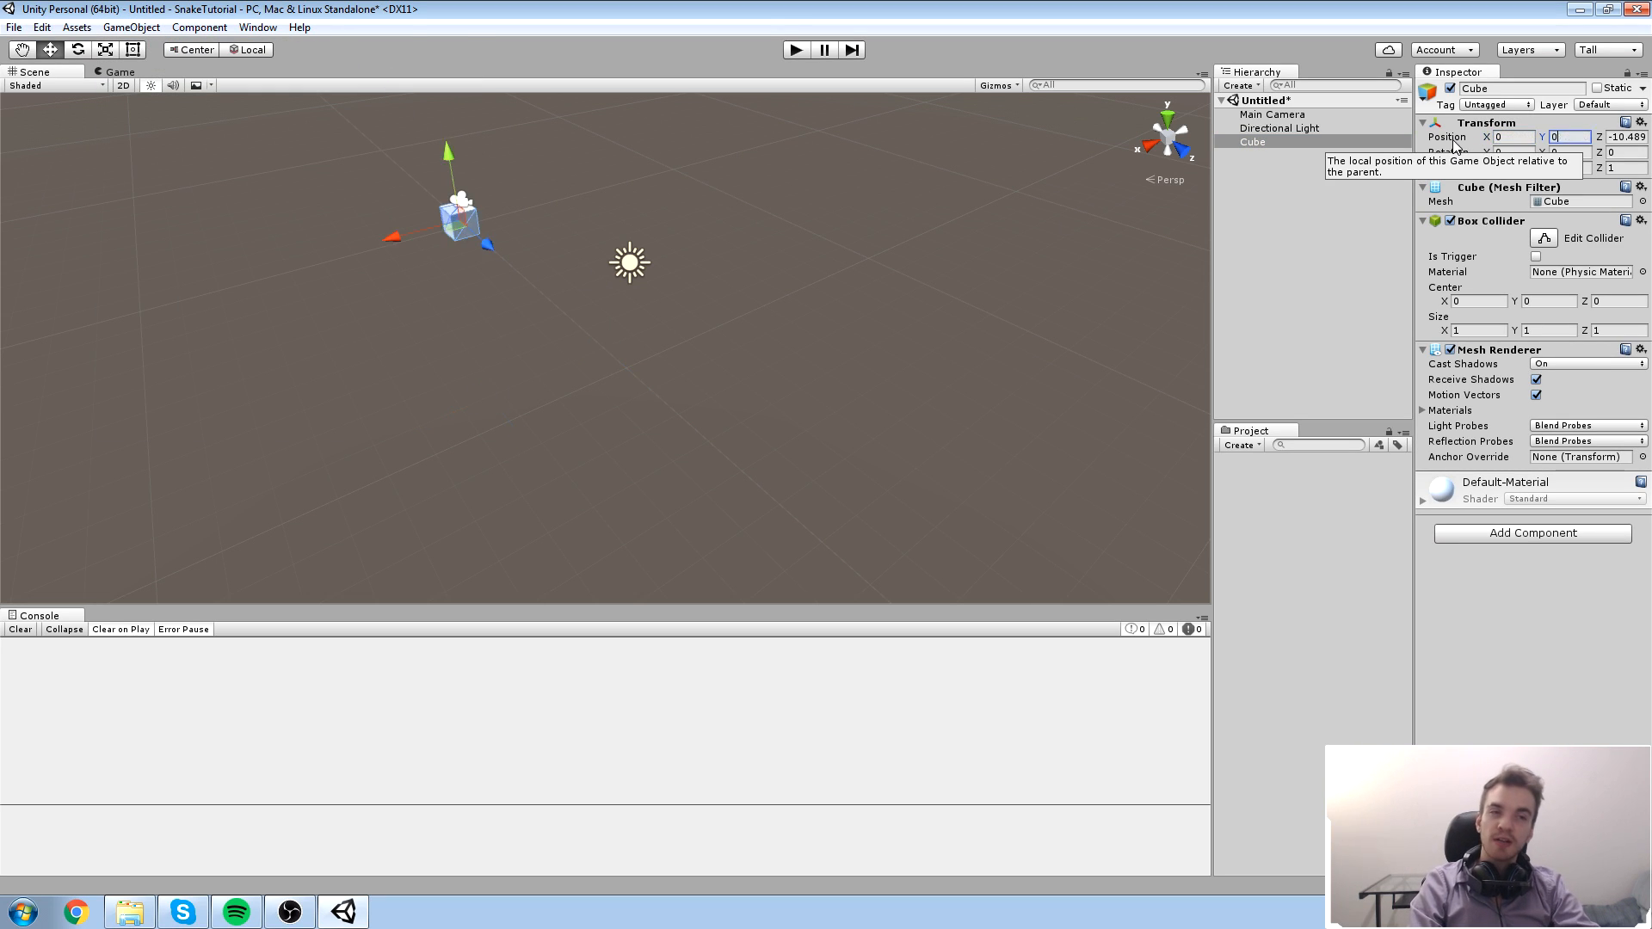
pyautogui.press('Tab')
pyautogui.write('0')
pyautogui.keyDown('alt'); pyautogui.moveTo(618, 331); pyautogui.dragTo(746, 360); pyautogui.keyUp('alt')
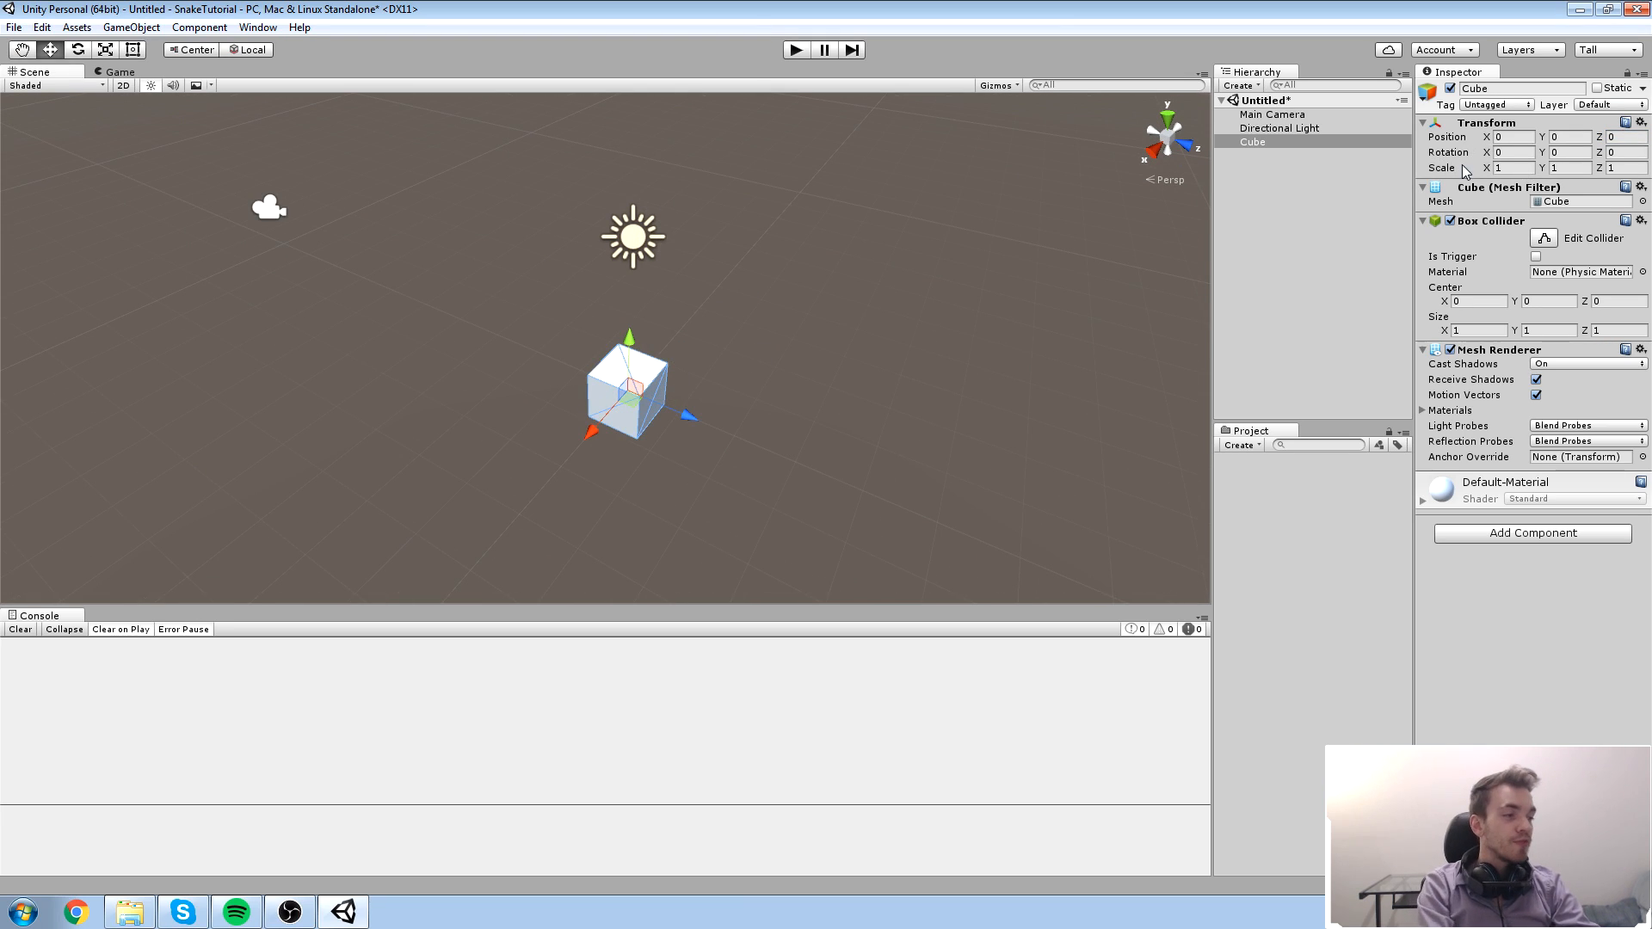
# Step: Check the X, Y and Z position fields of the Cube's Transform
pyautogui.click(1491, 141)
pyautogui.press('Tab')
pyautogui.press('Tab')
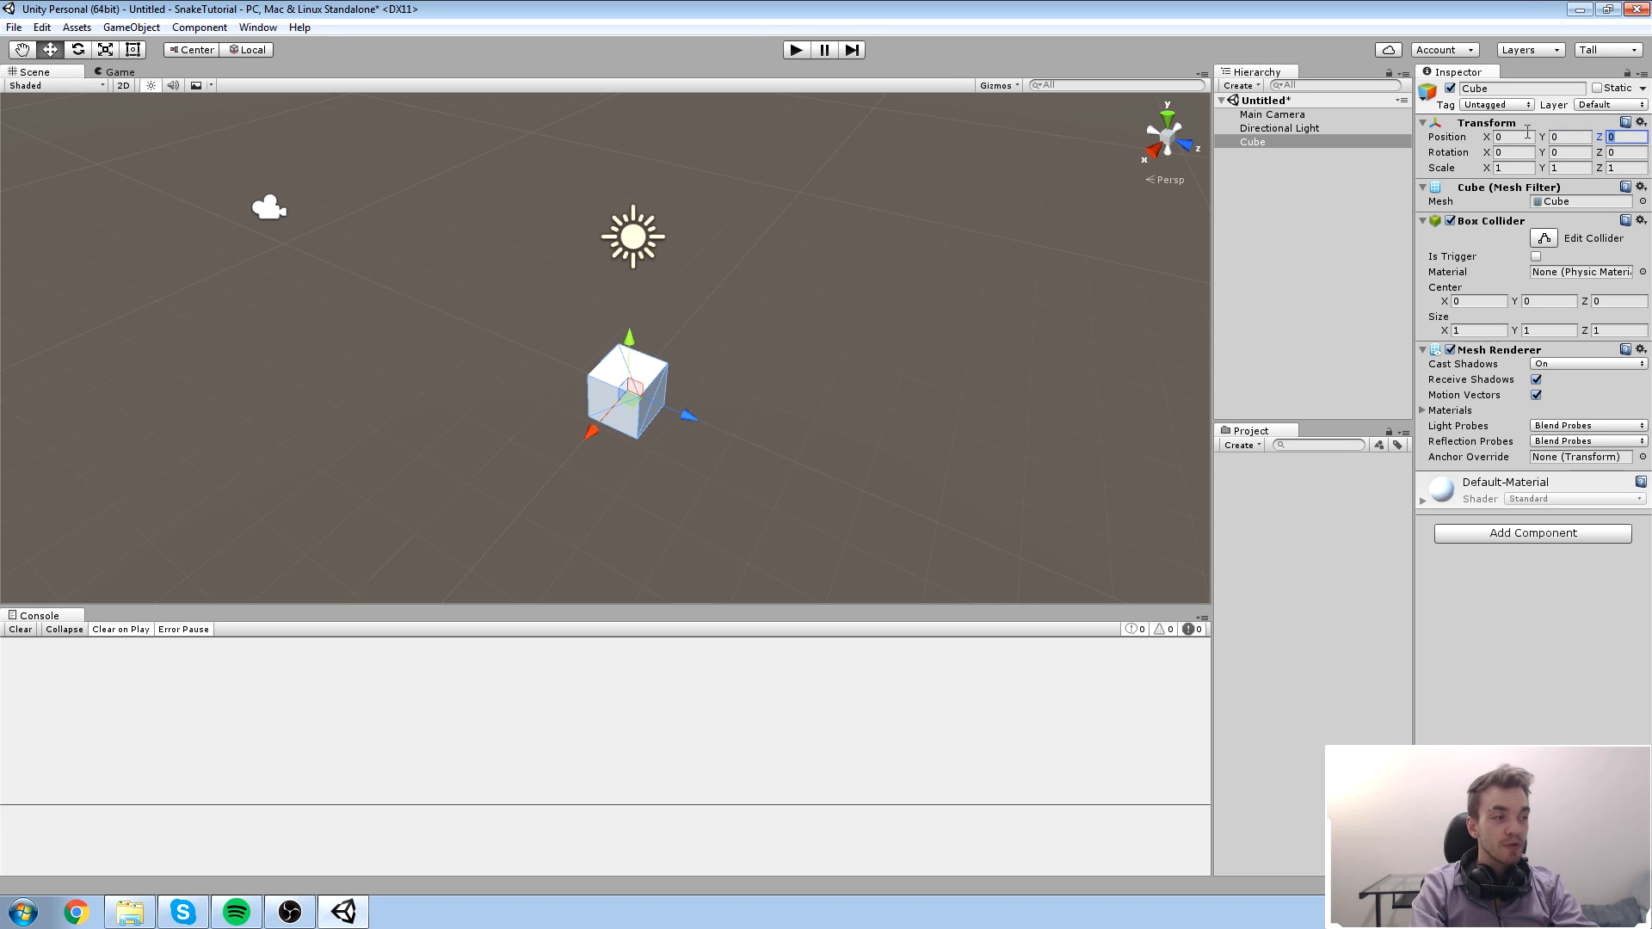
pyautogui.moveTo(791, 227); pyautogui.dragTo(856, 151, button='middle')
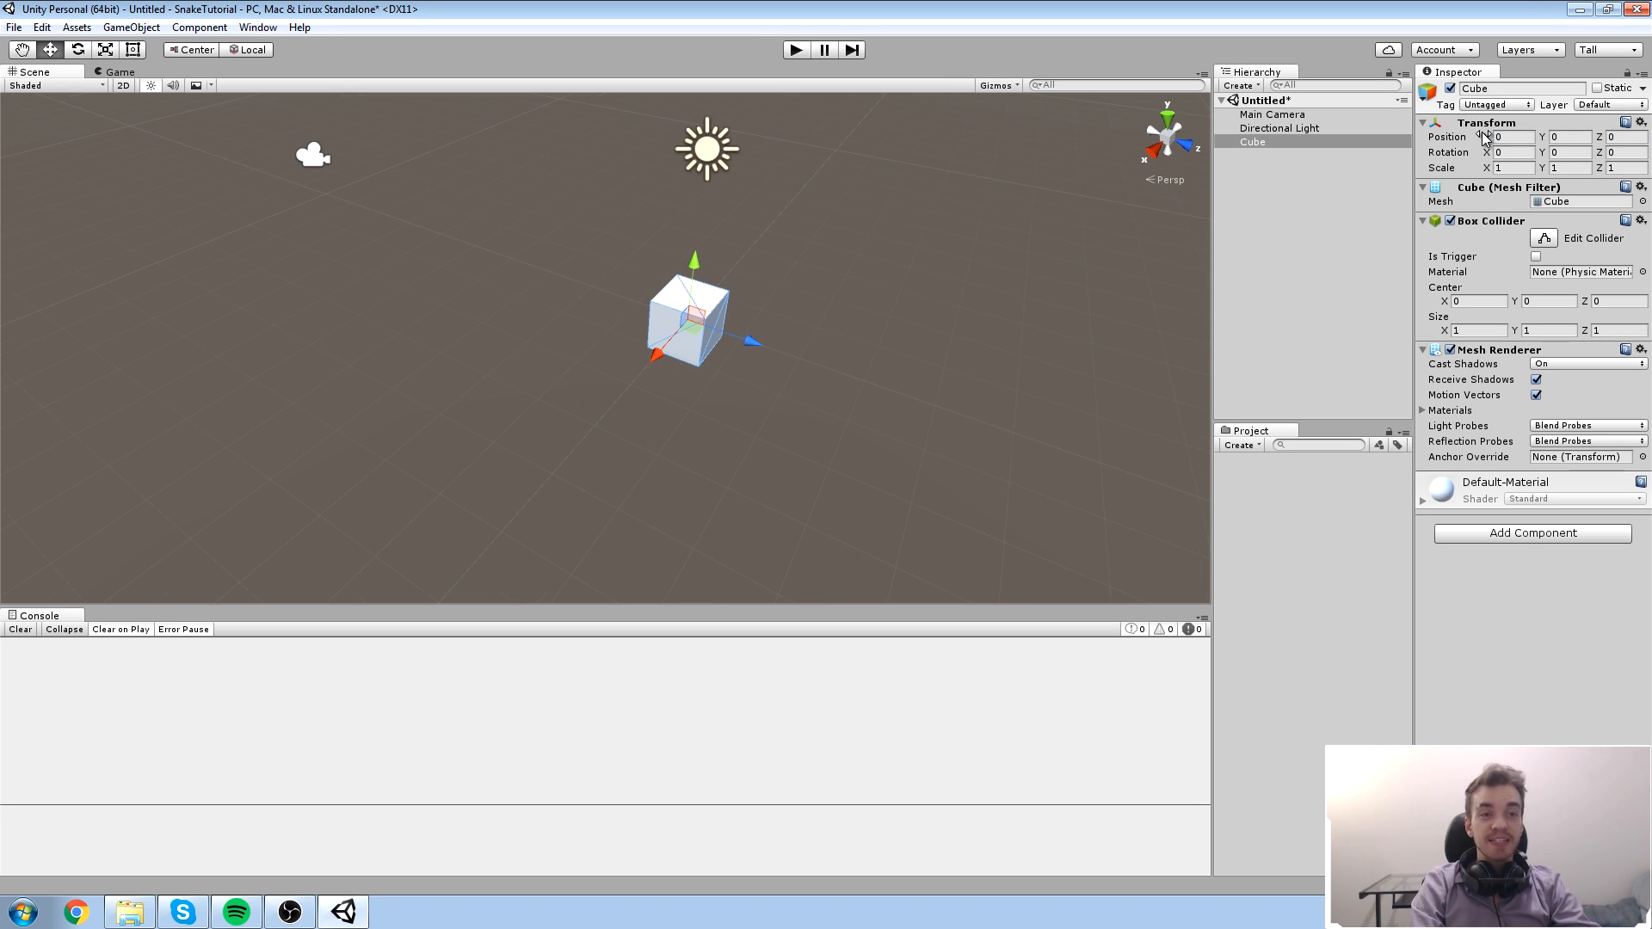
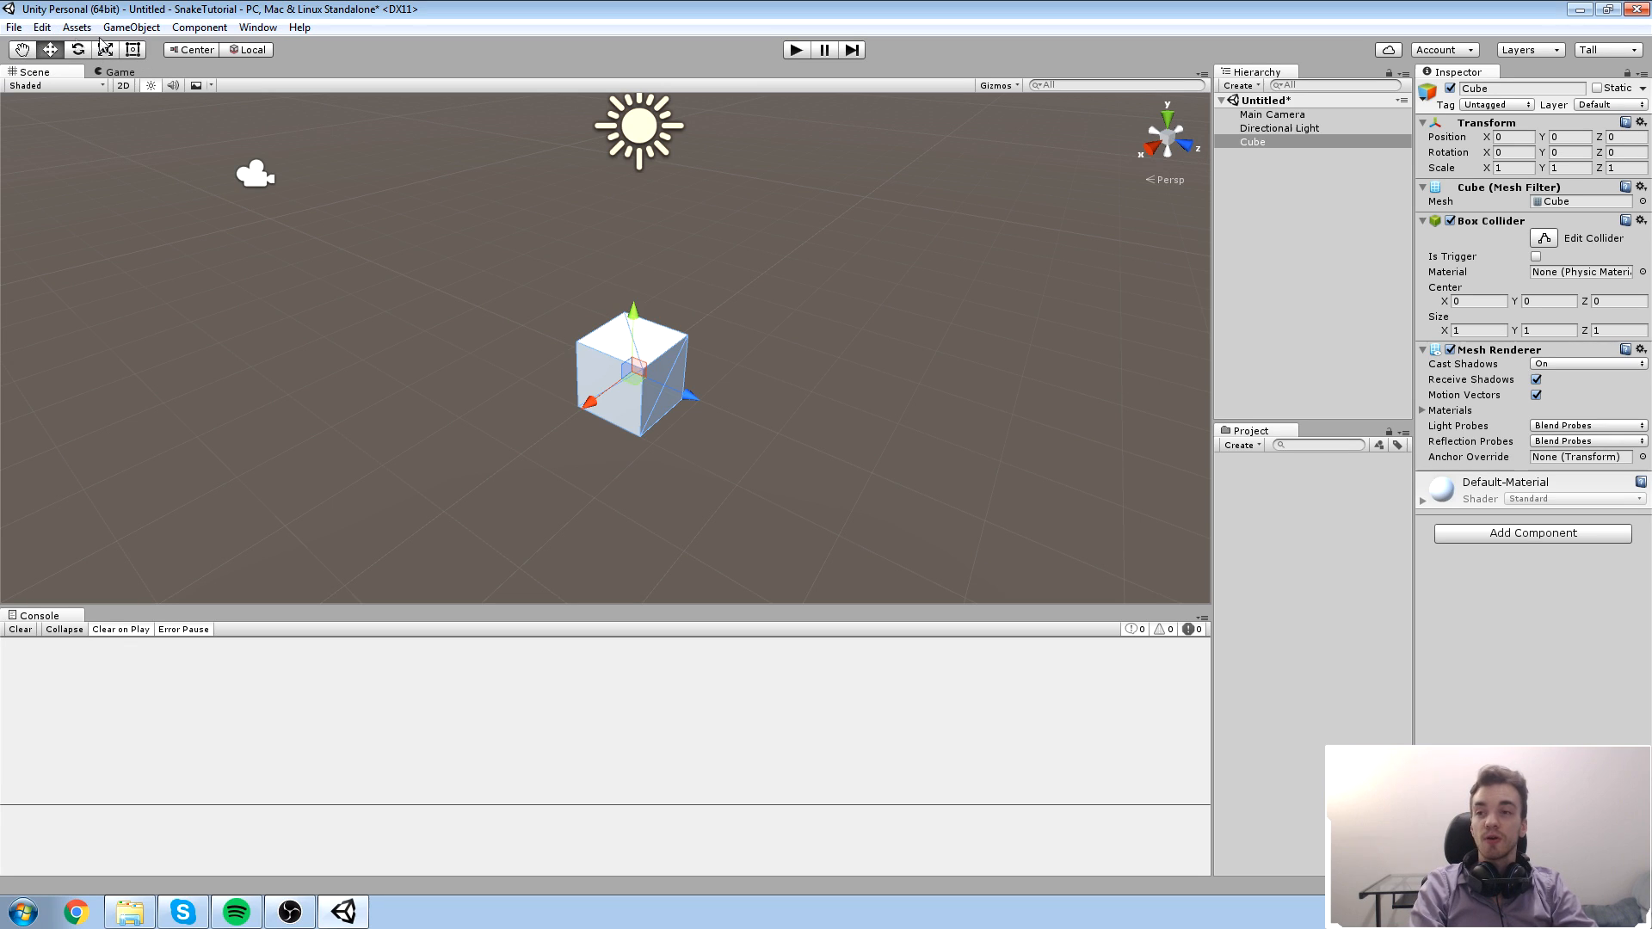
# Step: Pan the view with the Hand tool, try to shift the Cube with the Move tool and undo the shift
pyautogui.click(24, 51)
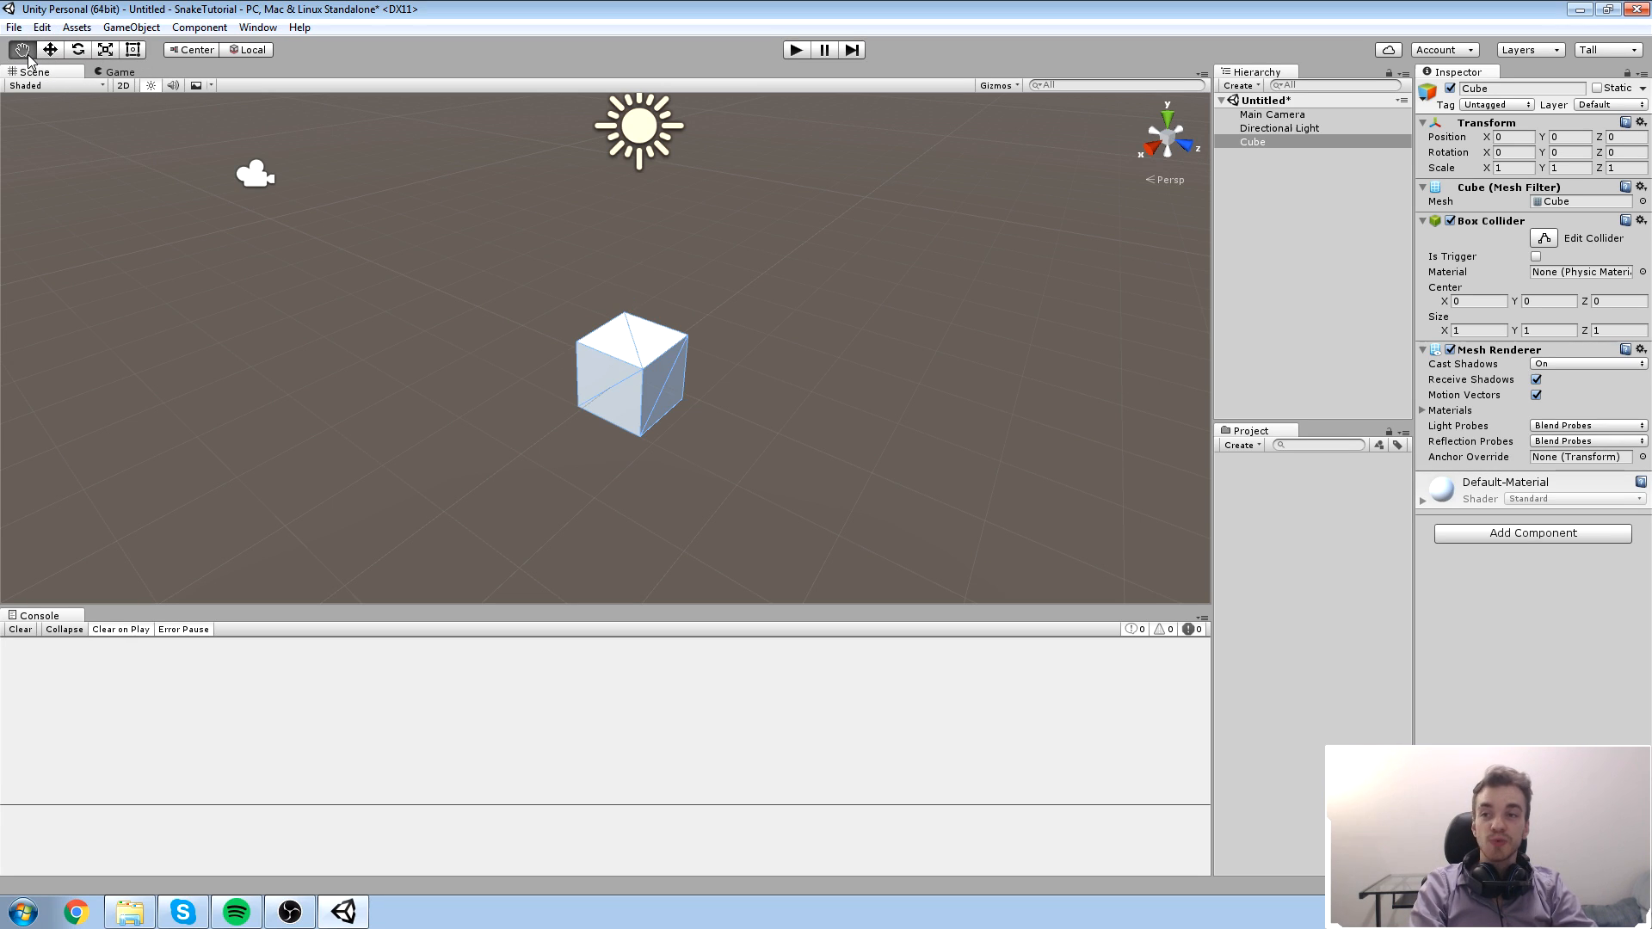
pyautogui.moveTo(546, 349); pyautogui.dragTo(685, 390)
pyautogui.click(49, 51)
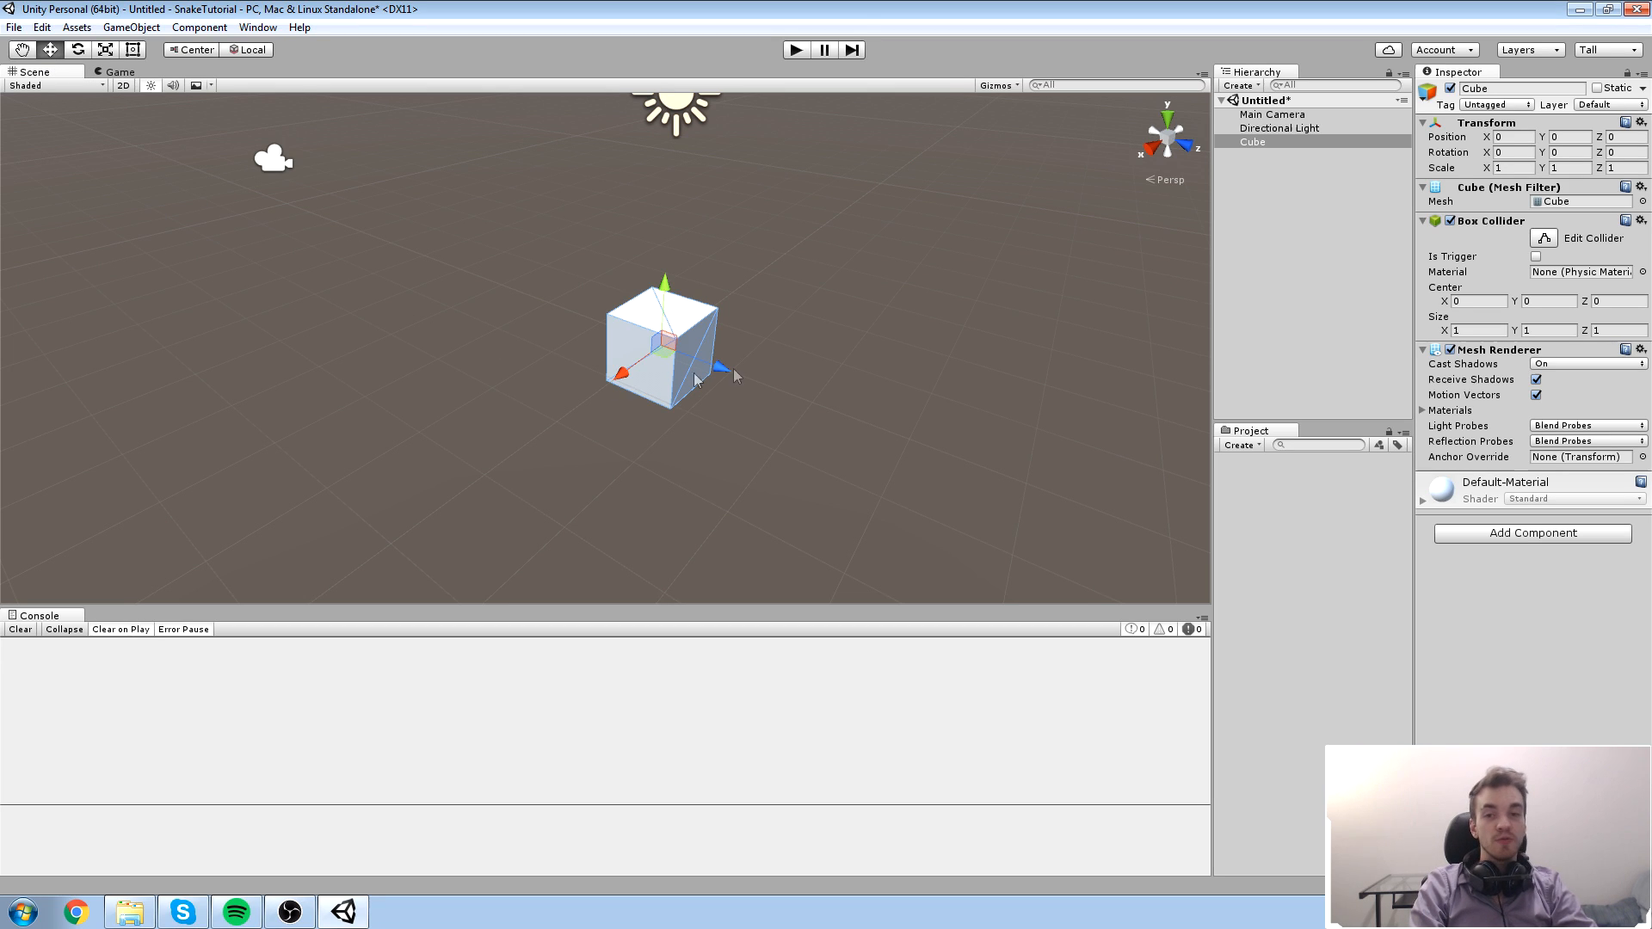
pyautogui.moveTo(668, 344); pyautogui.dragTo(624, 344)
pyautogui.hotkey('ctrl', 'z')
pyautogui.hotkey('ctrl', 'z')
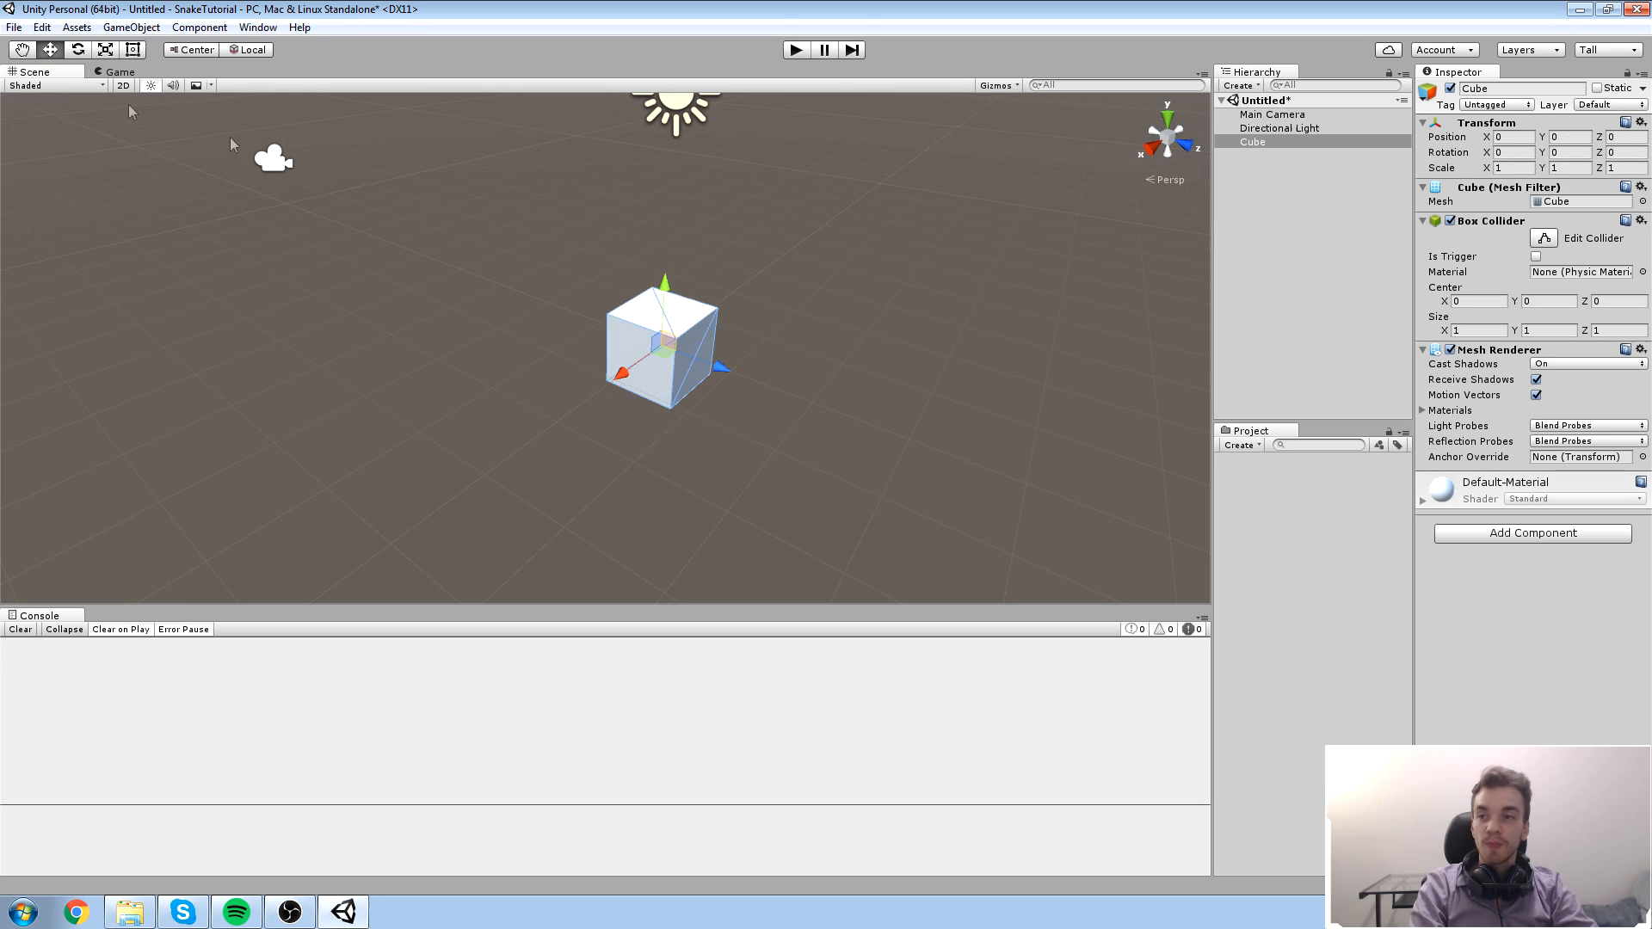
# Step: Try to rotate the Cube freehand with the Rotate tool and undo each rotation
pyautogui.click(77, 49)
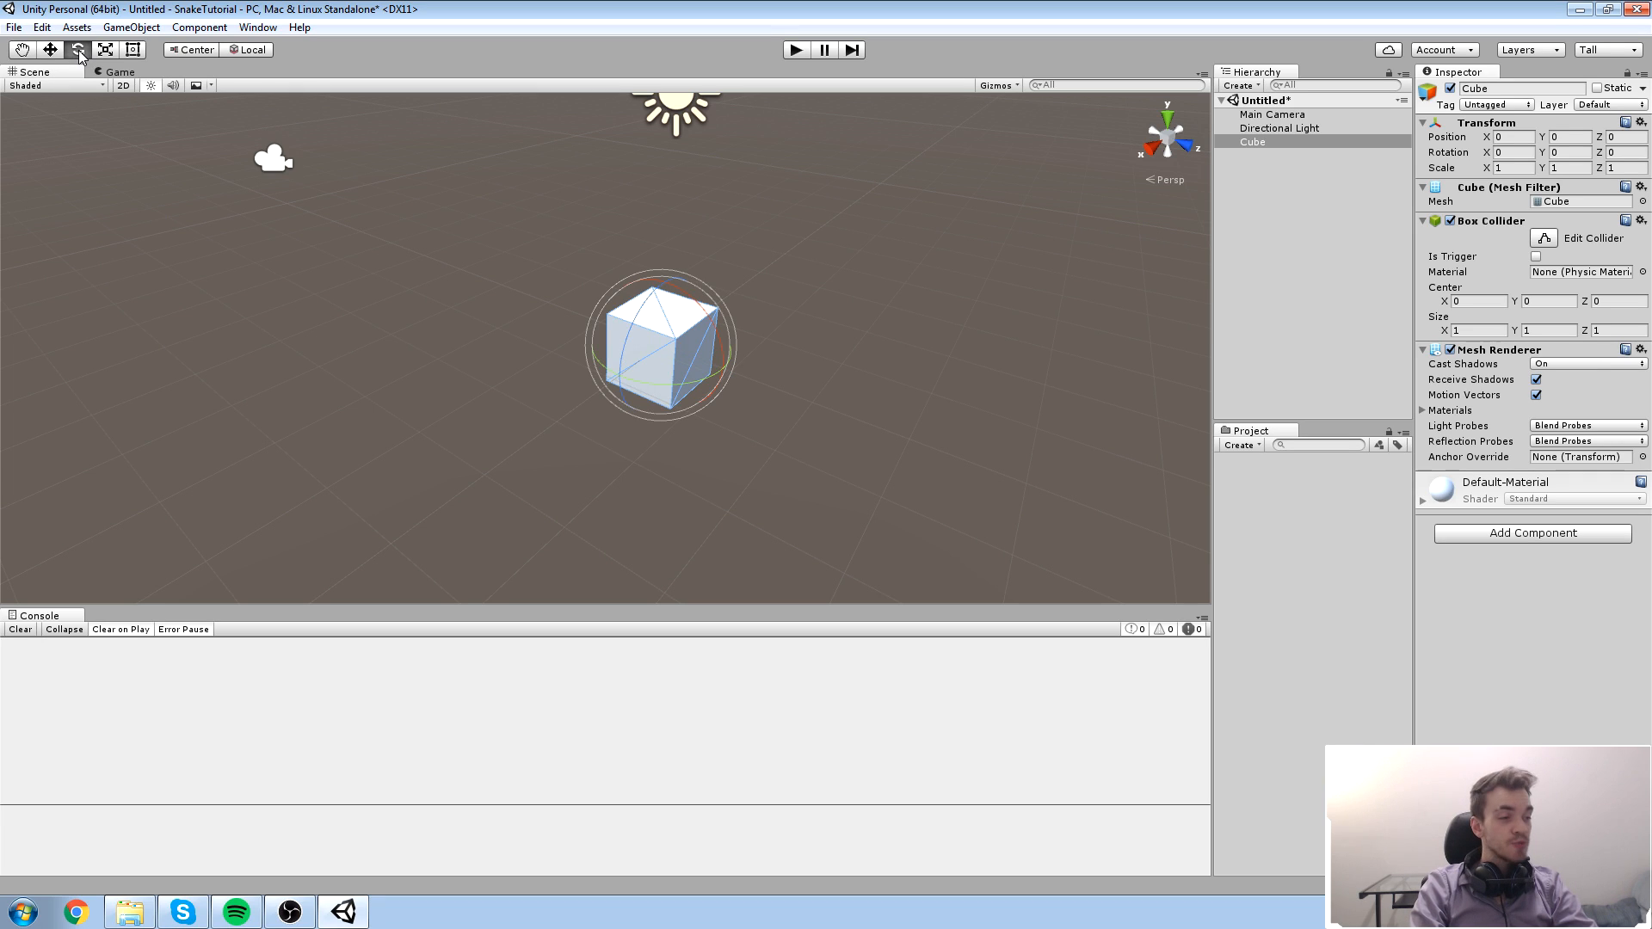
pyautogui.press('w')
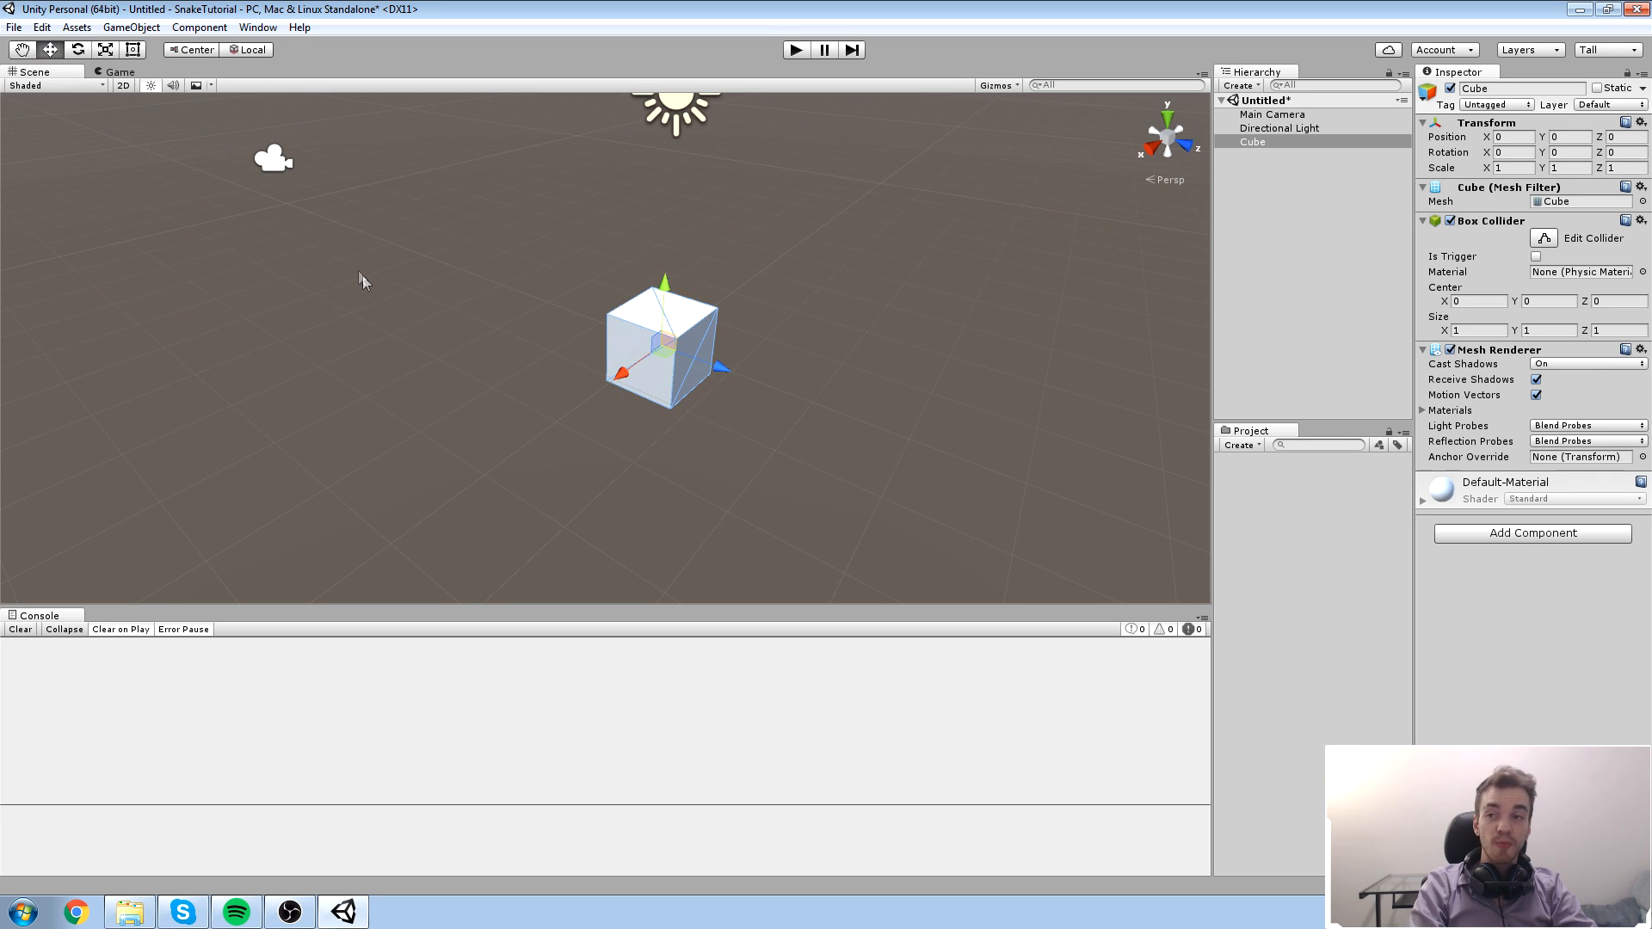
pyautogui.press('e')
pyautogui.moveTo(678, 327); pyautogui.dragTo(723, 367)
pyautogui.hotkey('ctrl', 'z')
pyautogui.hotkey('ctrl', 'z')
pyautogui.moveTo(634, 314); pyautogui.dragTo(603, 361)
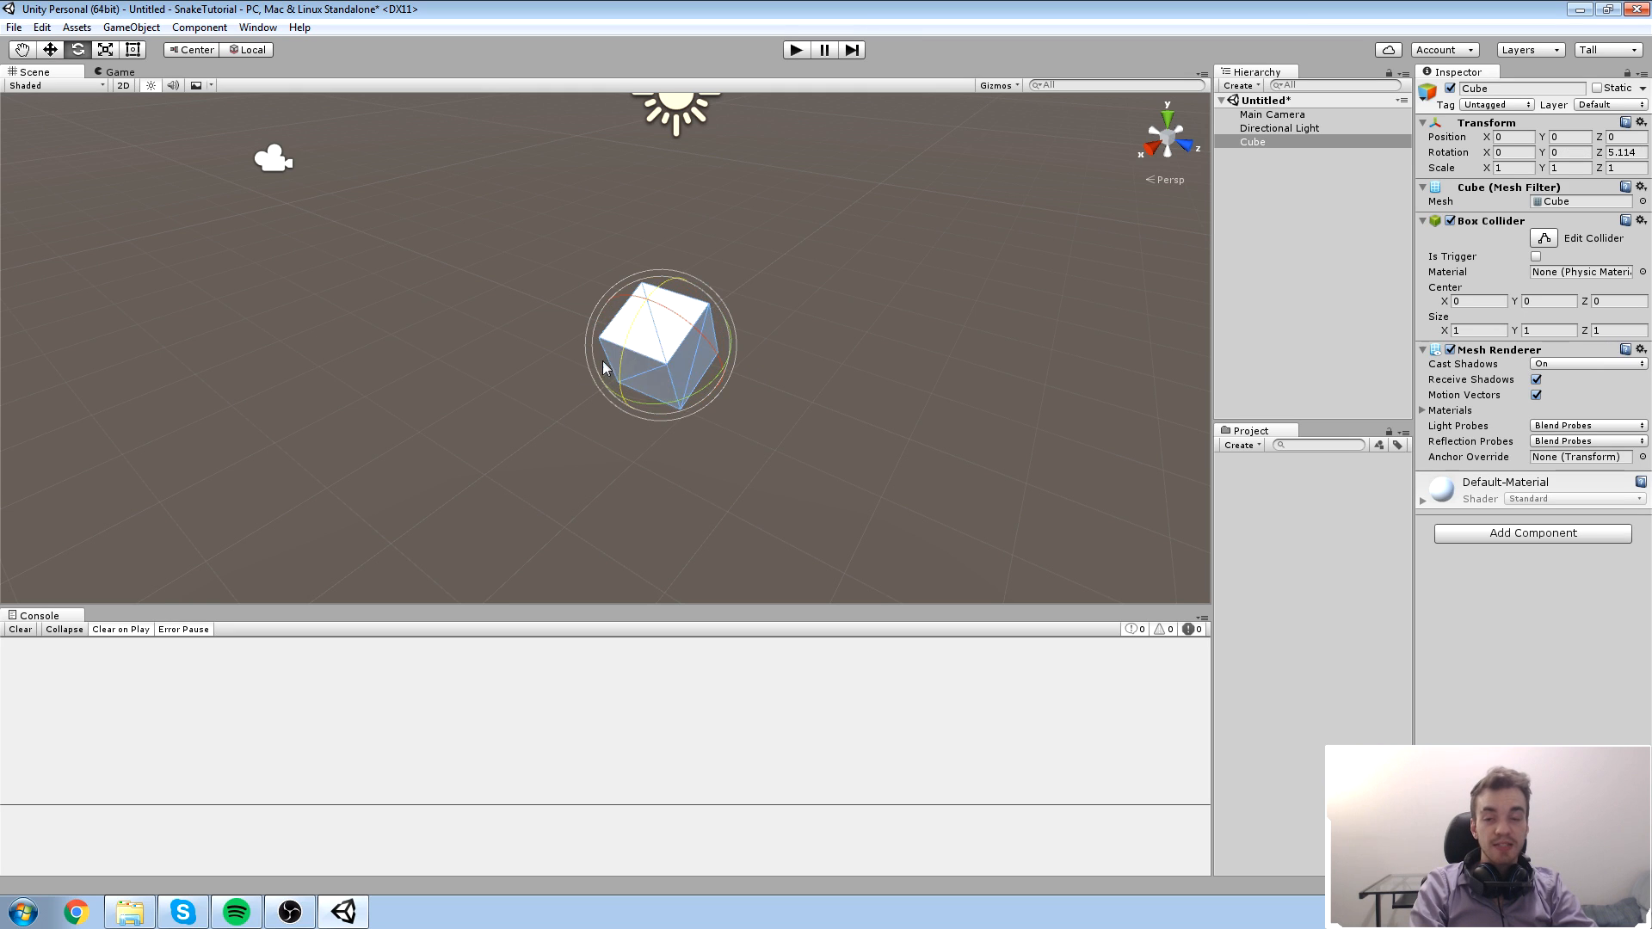
pyautogui.hotkey('ctrl', 'z')
# Step: Examine the Cube's rotation handles up close and switch to the Scale tool
pyautogui.click(886, 370)
pyautogui.scroll(4, 740, 337)
pyautogui.click(736, 336)
pyautogui.moveTo(726, 339); pyautogui.dragTo(765, 346, button='right')
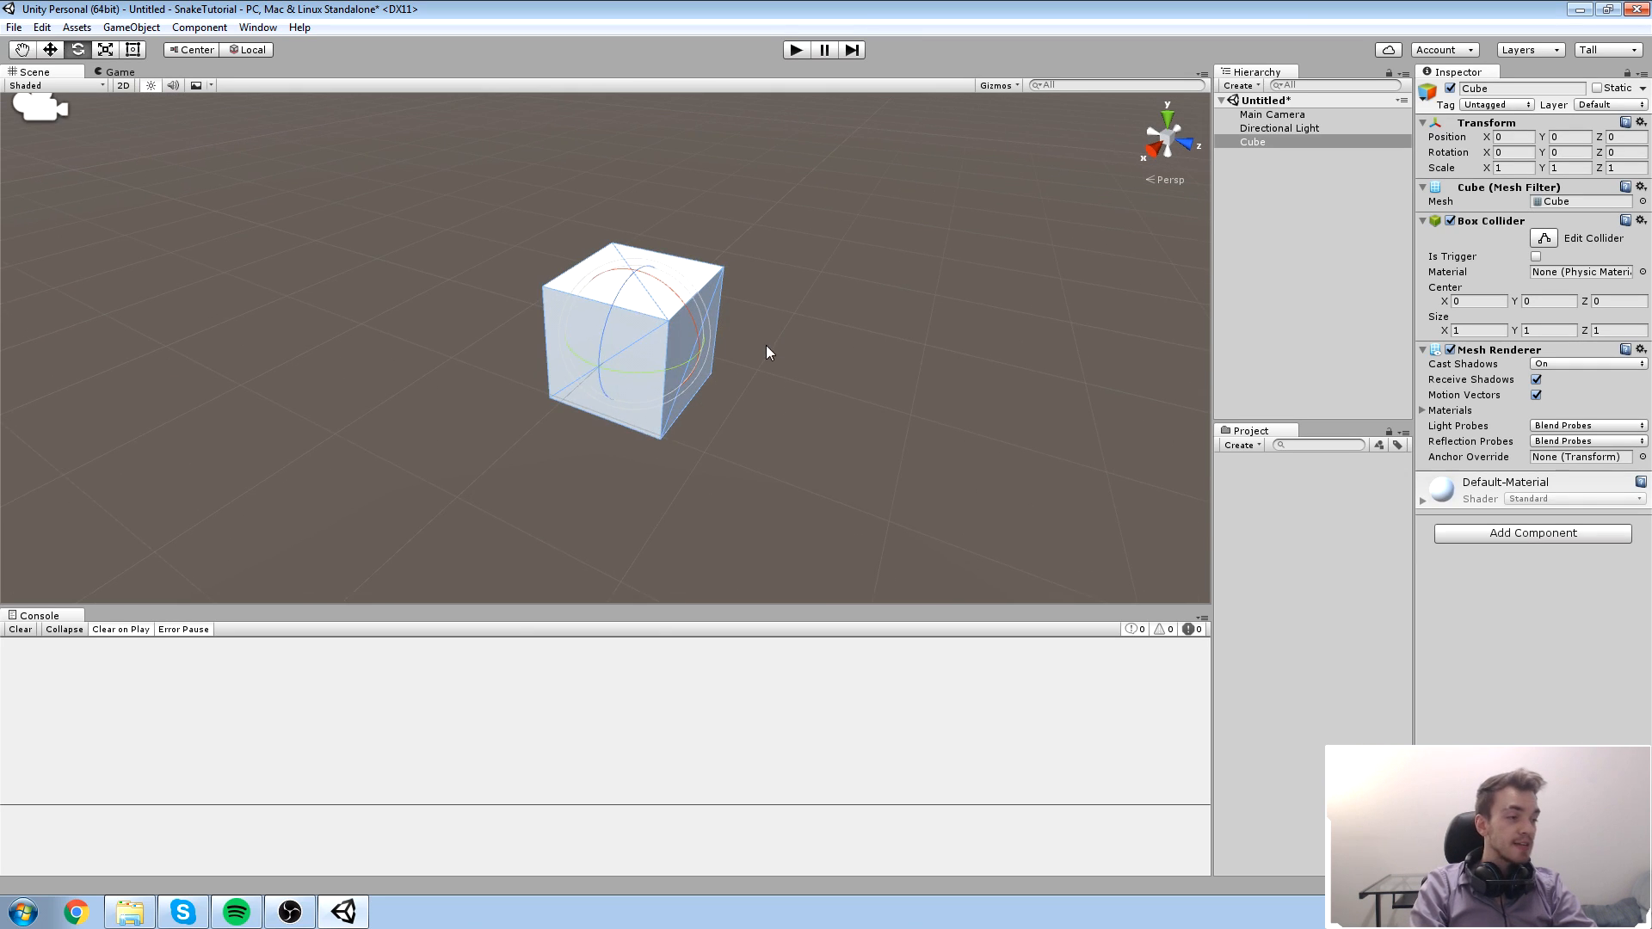
pyautogui.scroll(3, 768, 353)
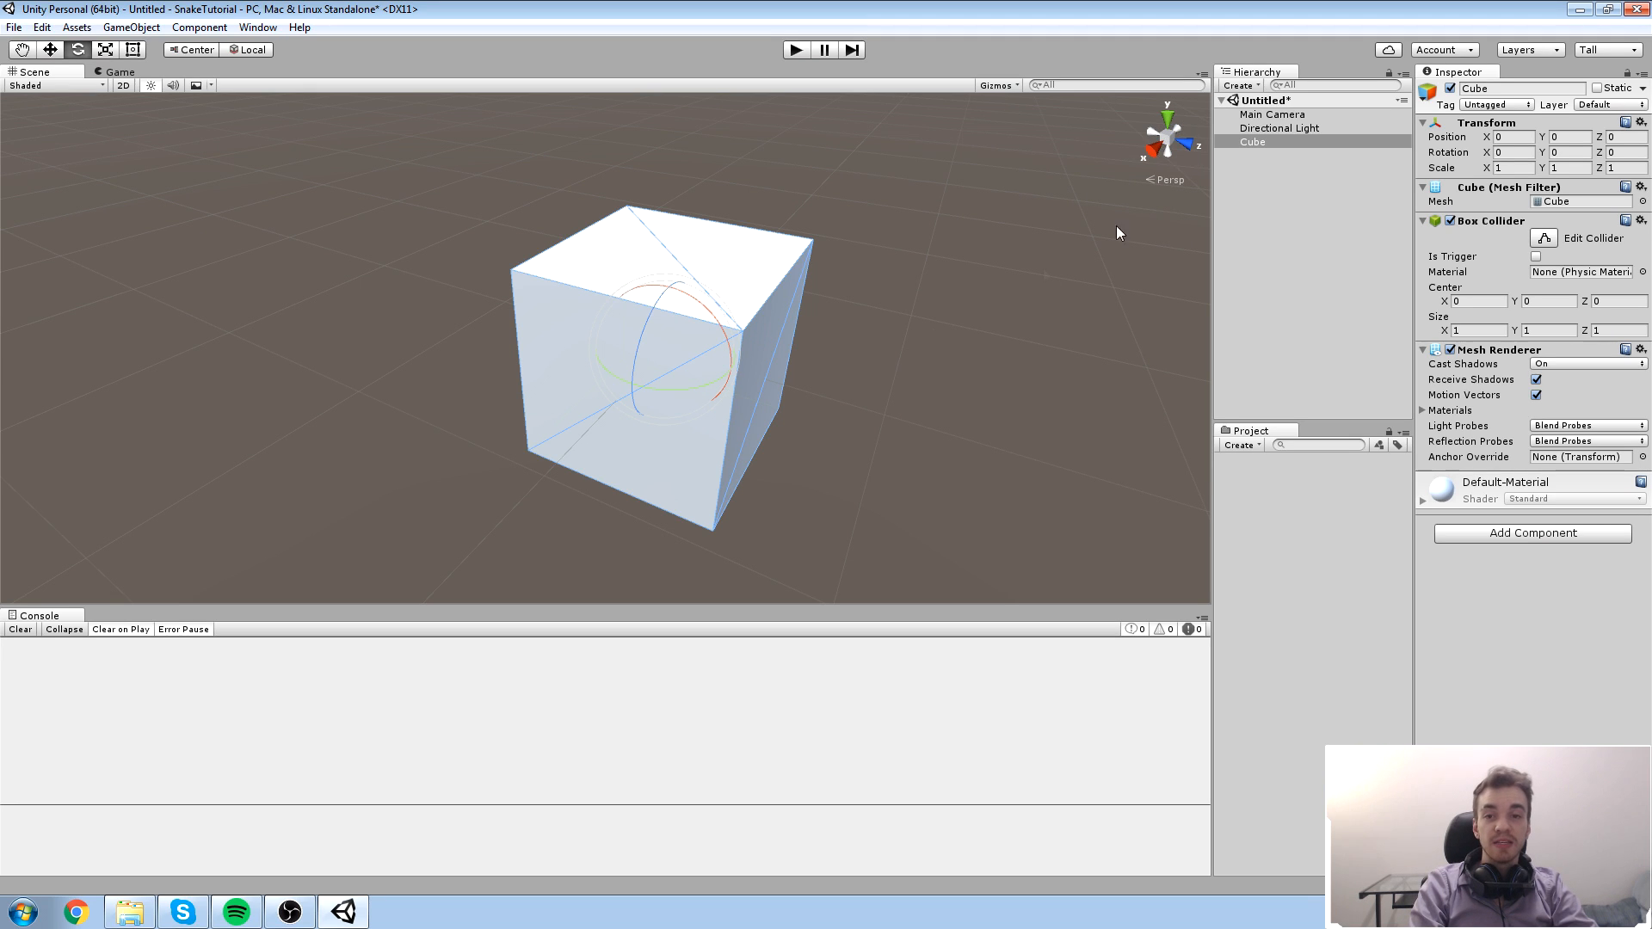
pyautogui.moveTo(1117, 232); pyautogui.dragTo(766, 284, button='right')
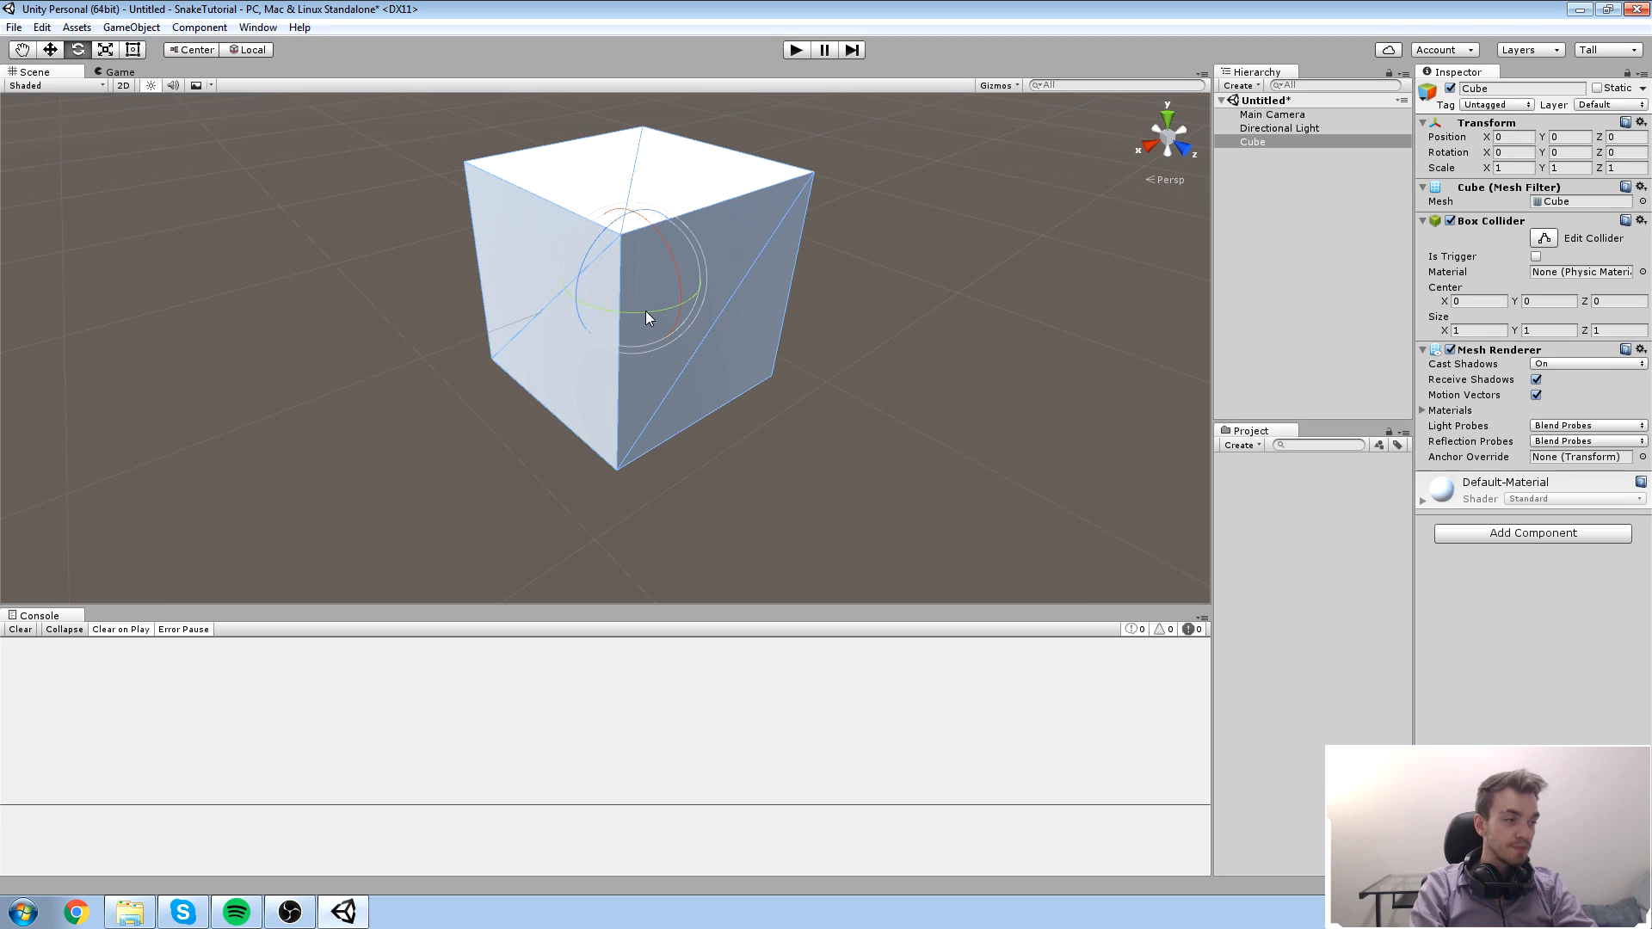
pyautogui.press('r')
pyautogui.scroll(-5, 646, 311)
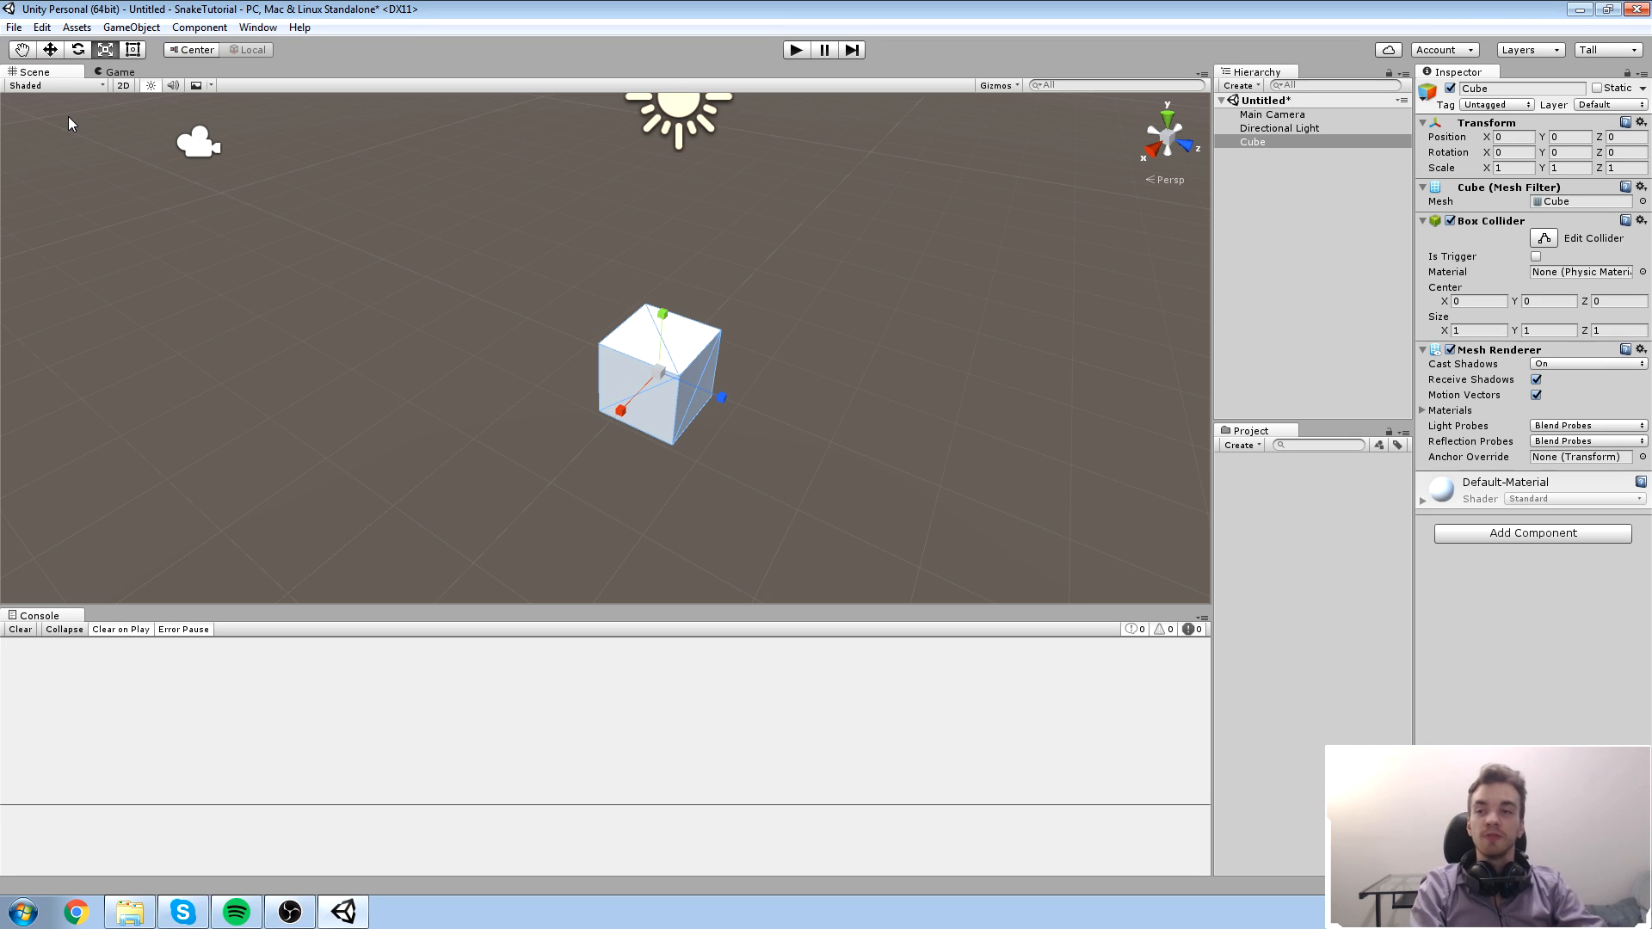
# Step: Switch the Scene view to 2D mode and center the Cube in it
pyautogui.press('2')
pyautogui.press('2')
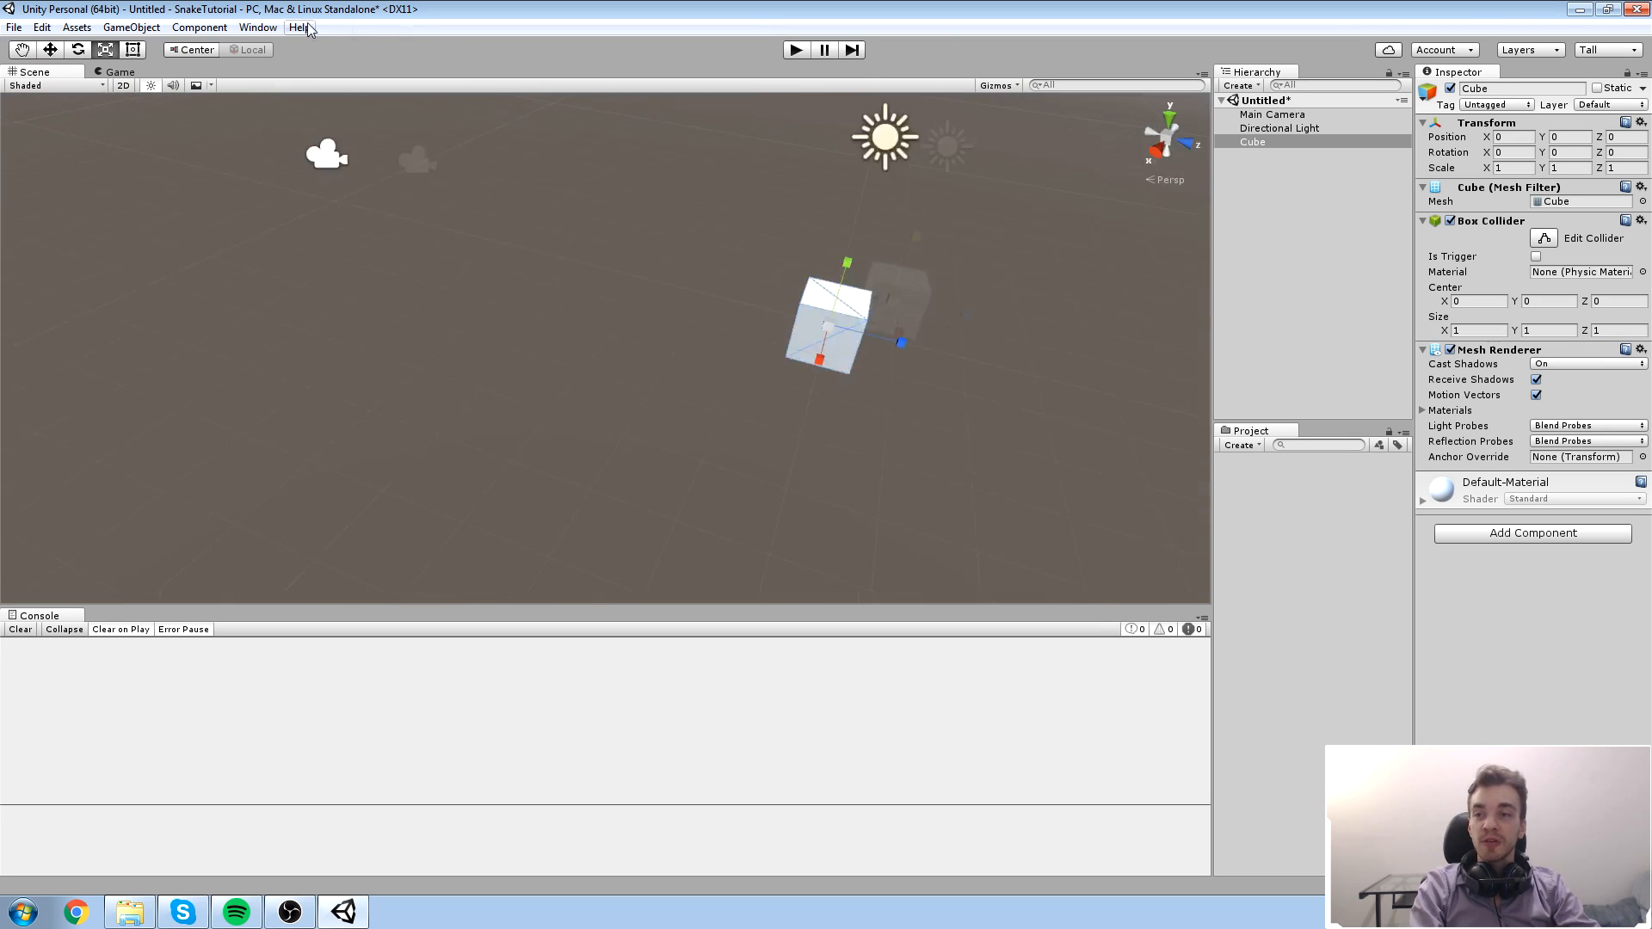
pyautogui.click(124, 86)
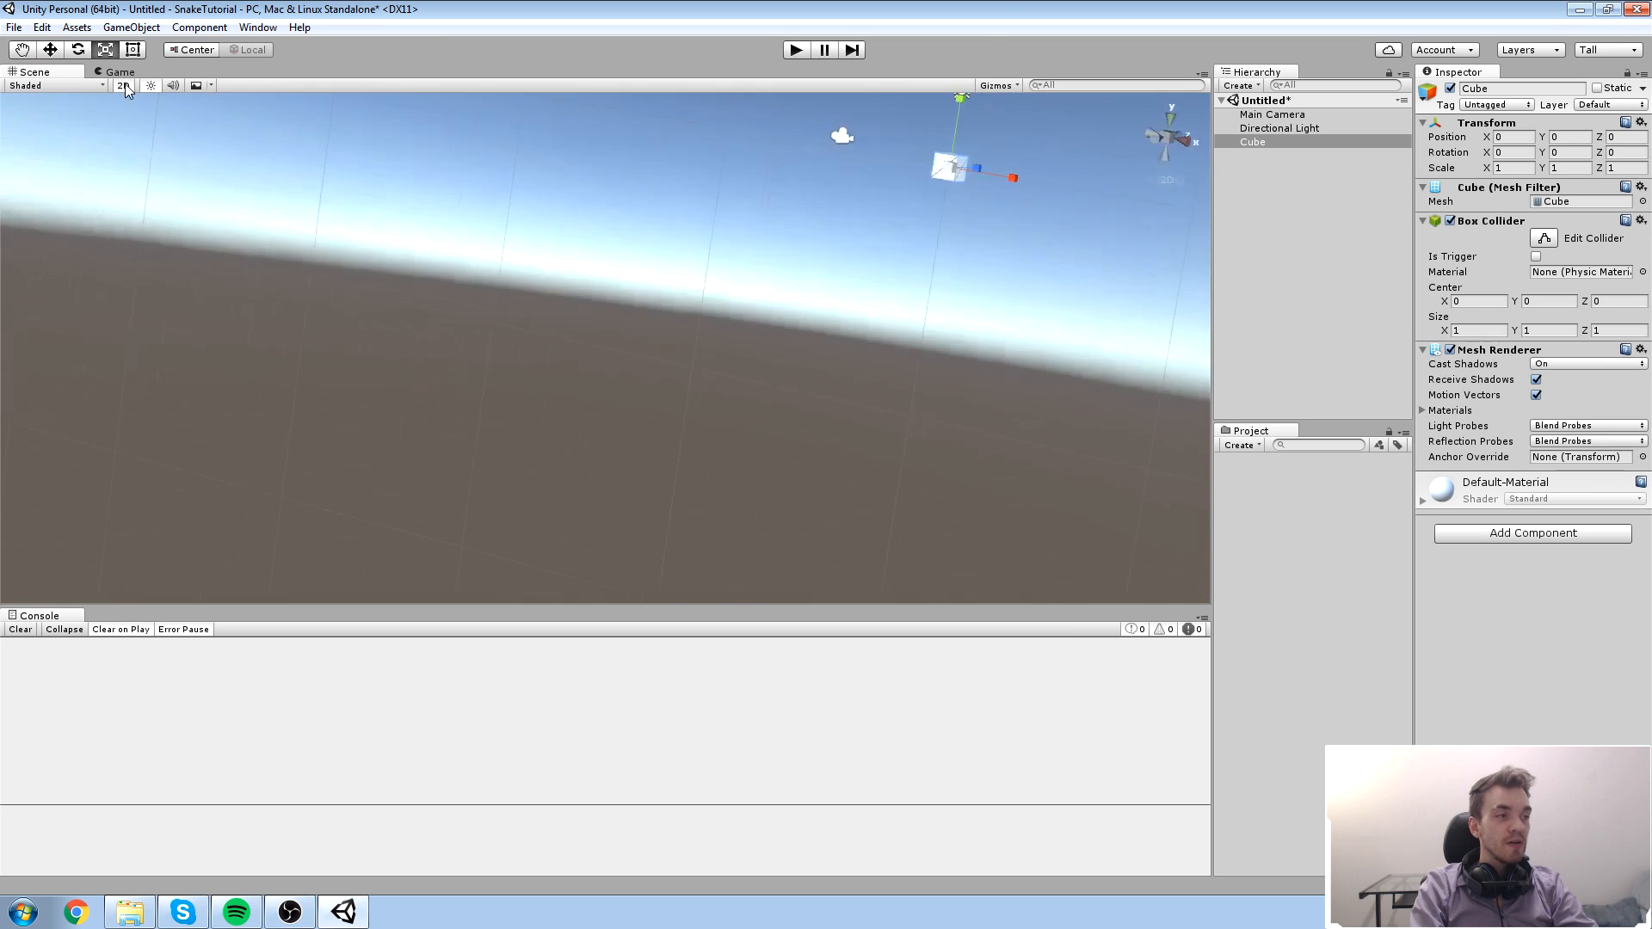
pyautogui.click(126, 84)
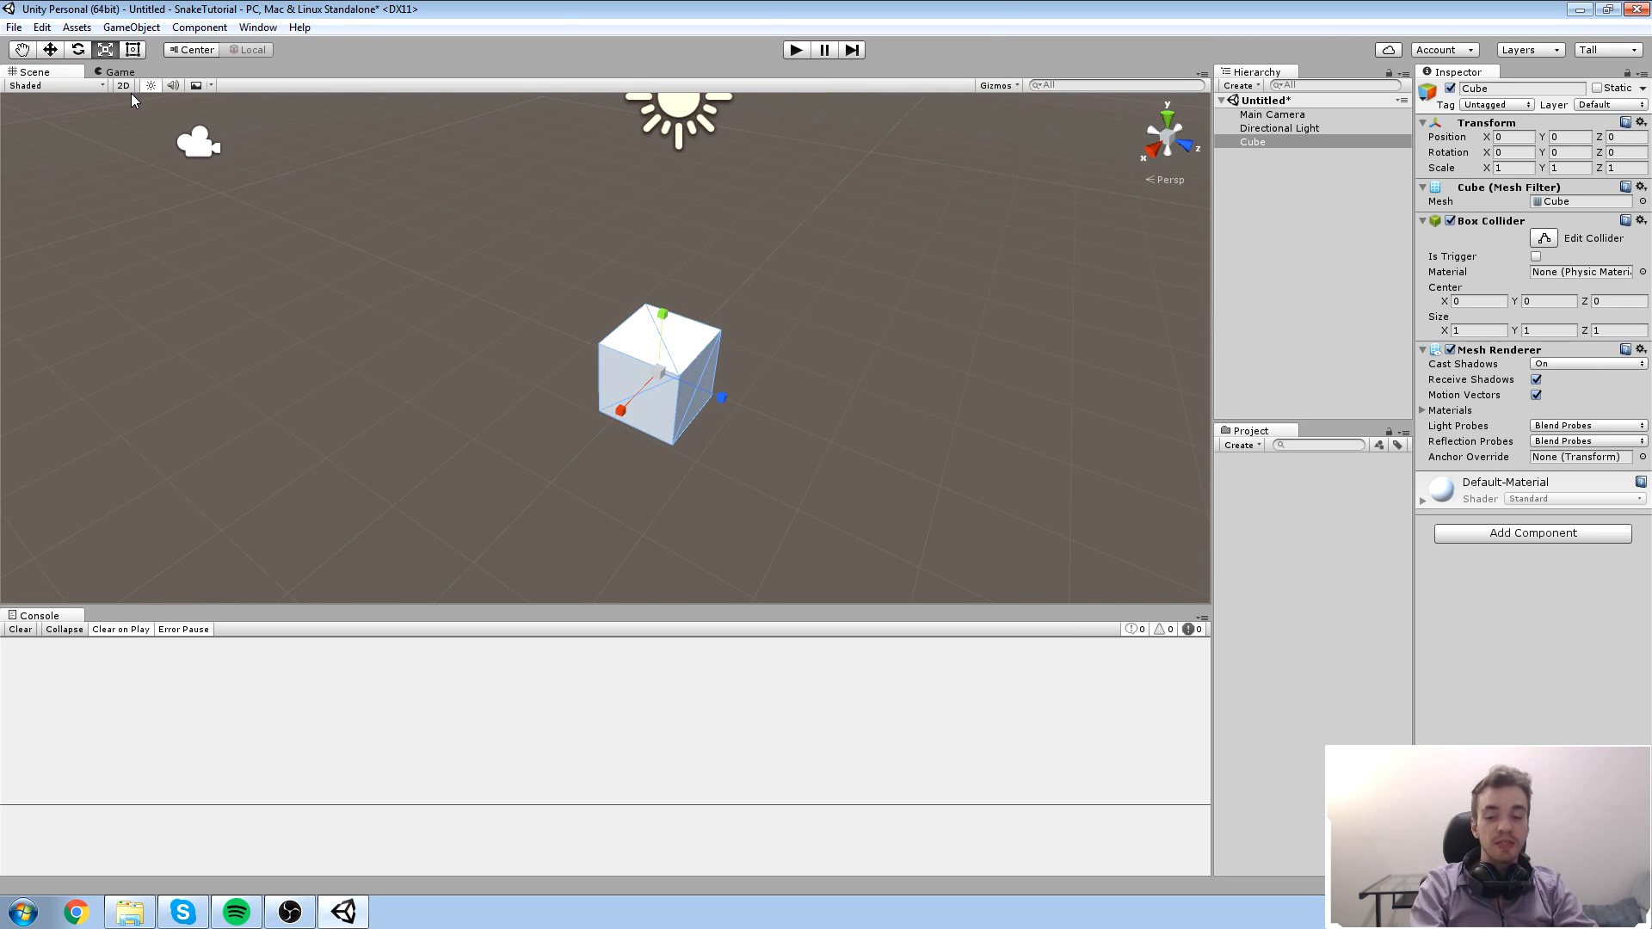
pyautogui.click(126, 86)
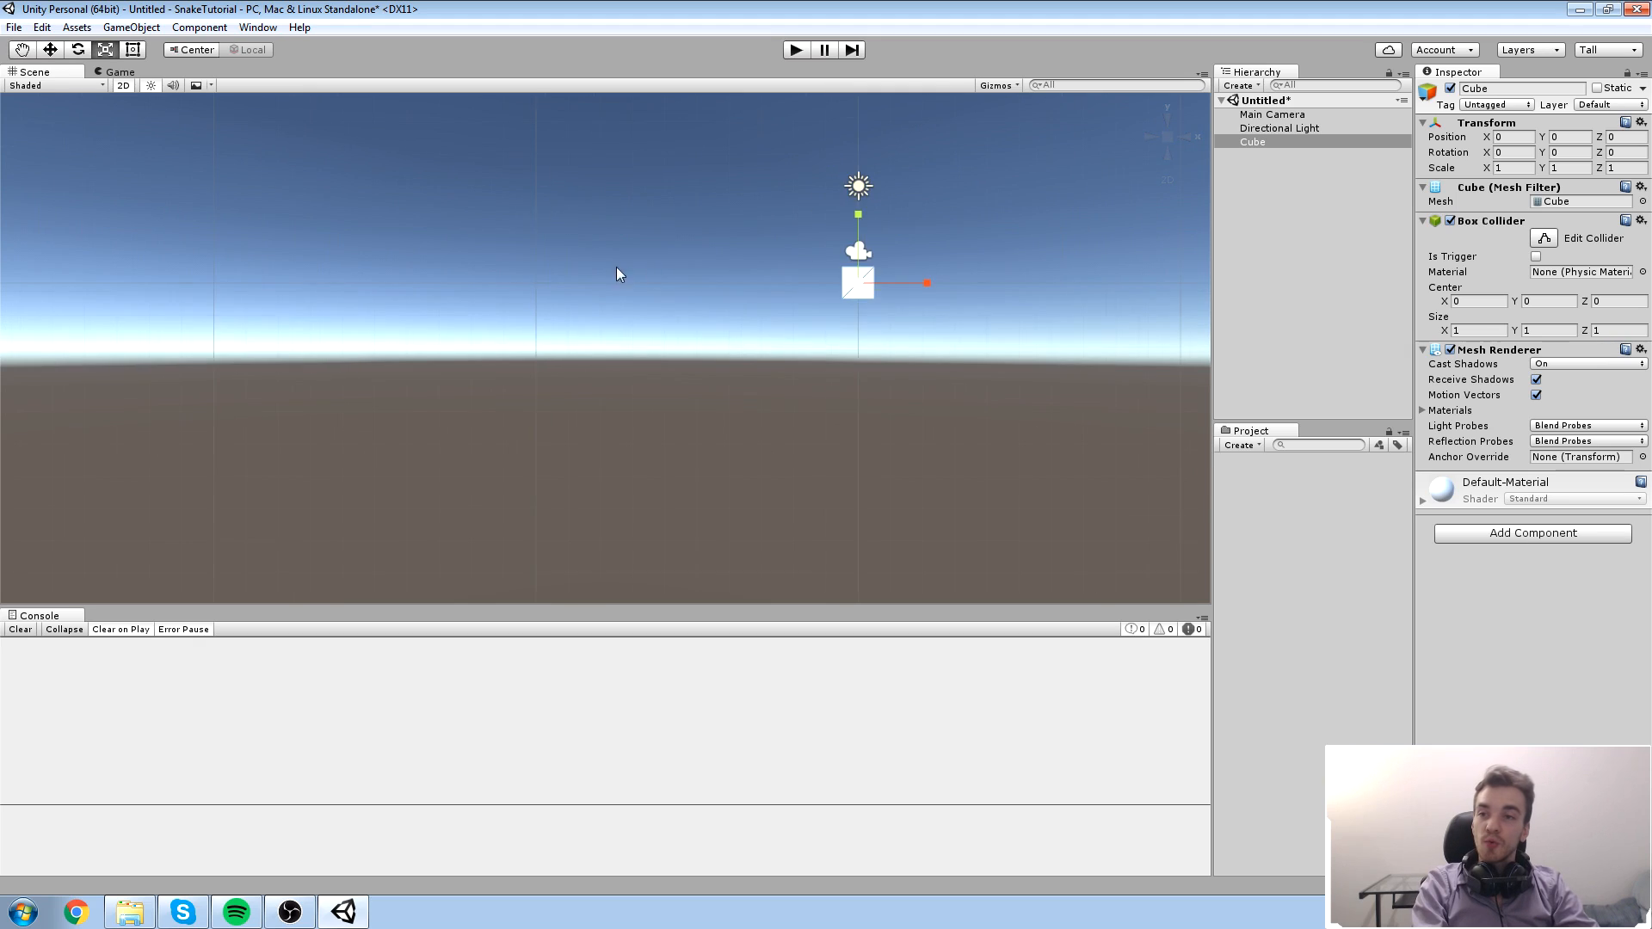
pyautogui.moveTo(616, 269); pyautogui.dragTo(373, 209, button='middle')
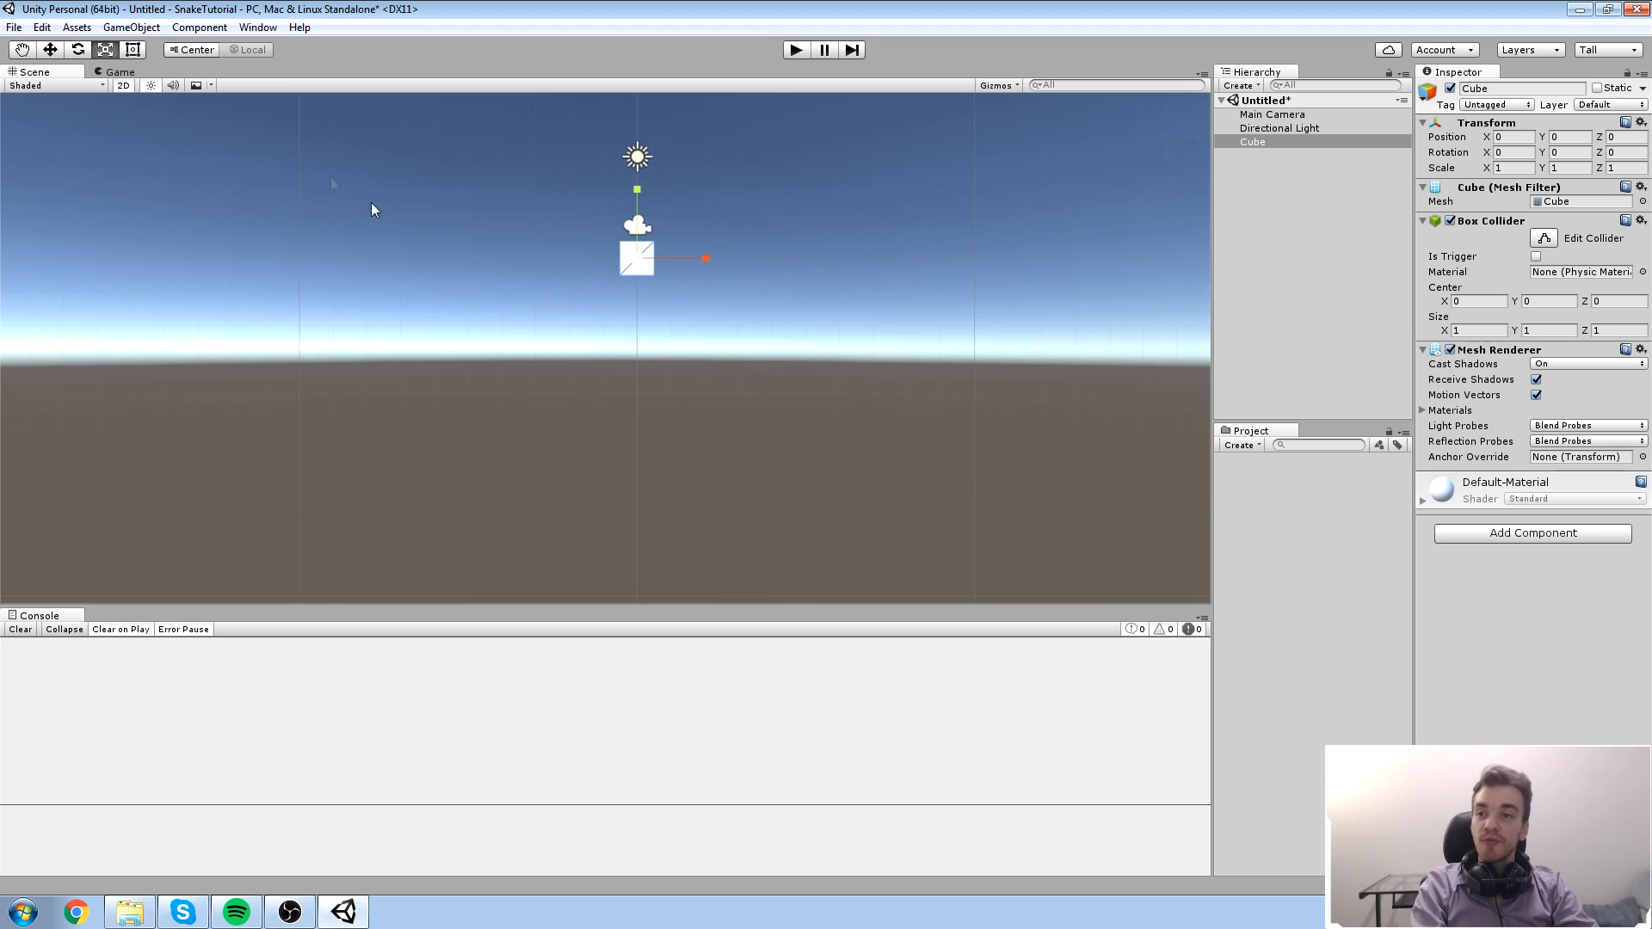
# Step: Resize the Cube with the Rect tool to a scale of about X 4.3 and Y 2.79
pyautogui.click(133, 50)
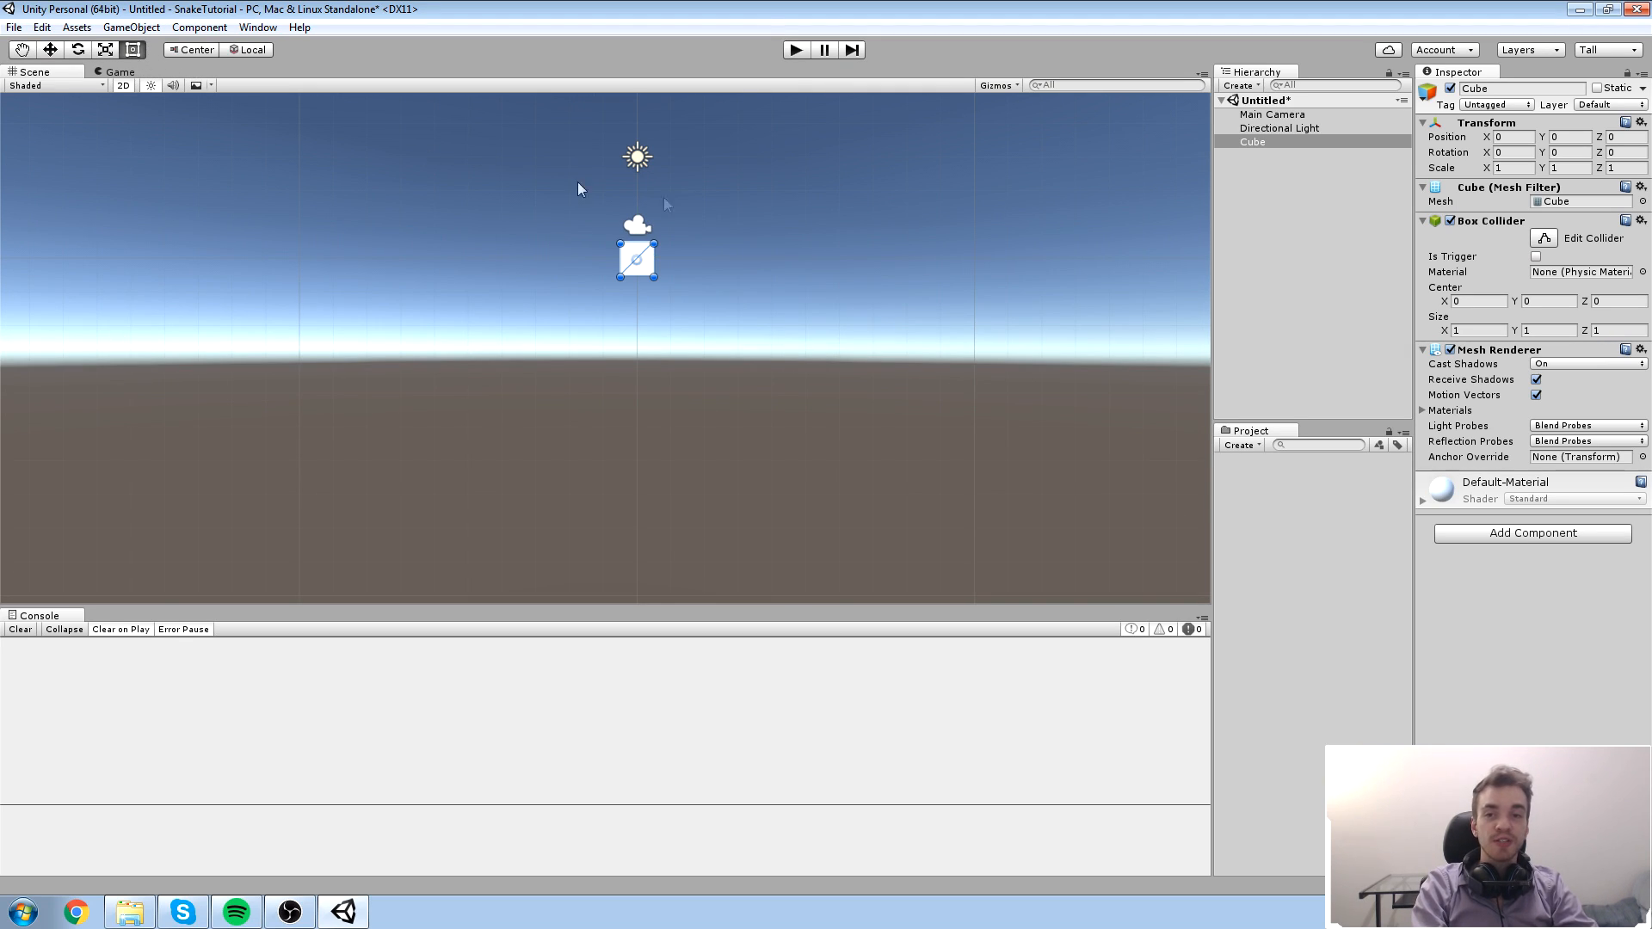
pyautogui.scroll(2, 723, 187)
pyautogui.moveTo(635, 258); pyautogui.dragTo(783, 182)
pyautogui.moveTo(672, 209); pyautogui.dragTo(641, 249, button='middle')
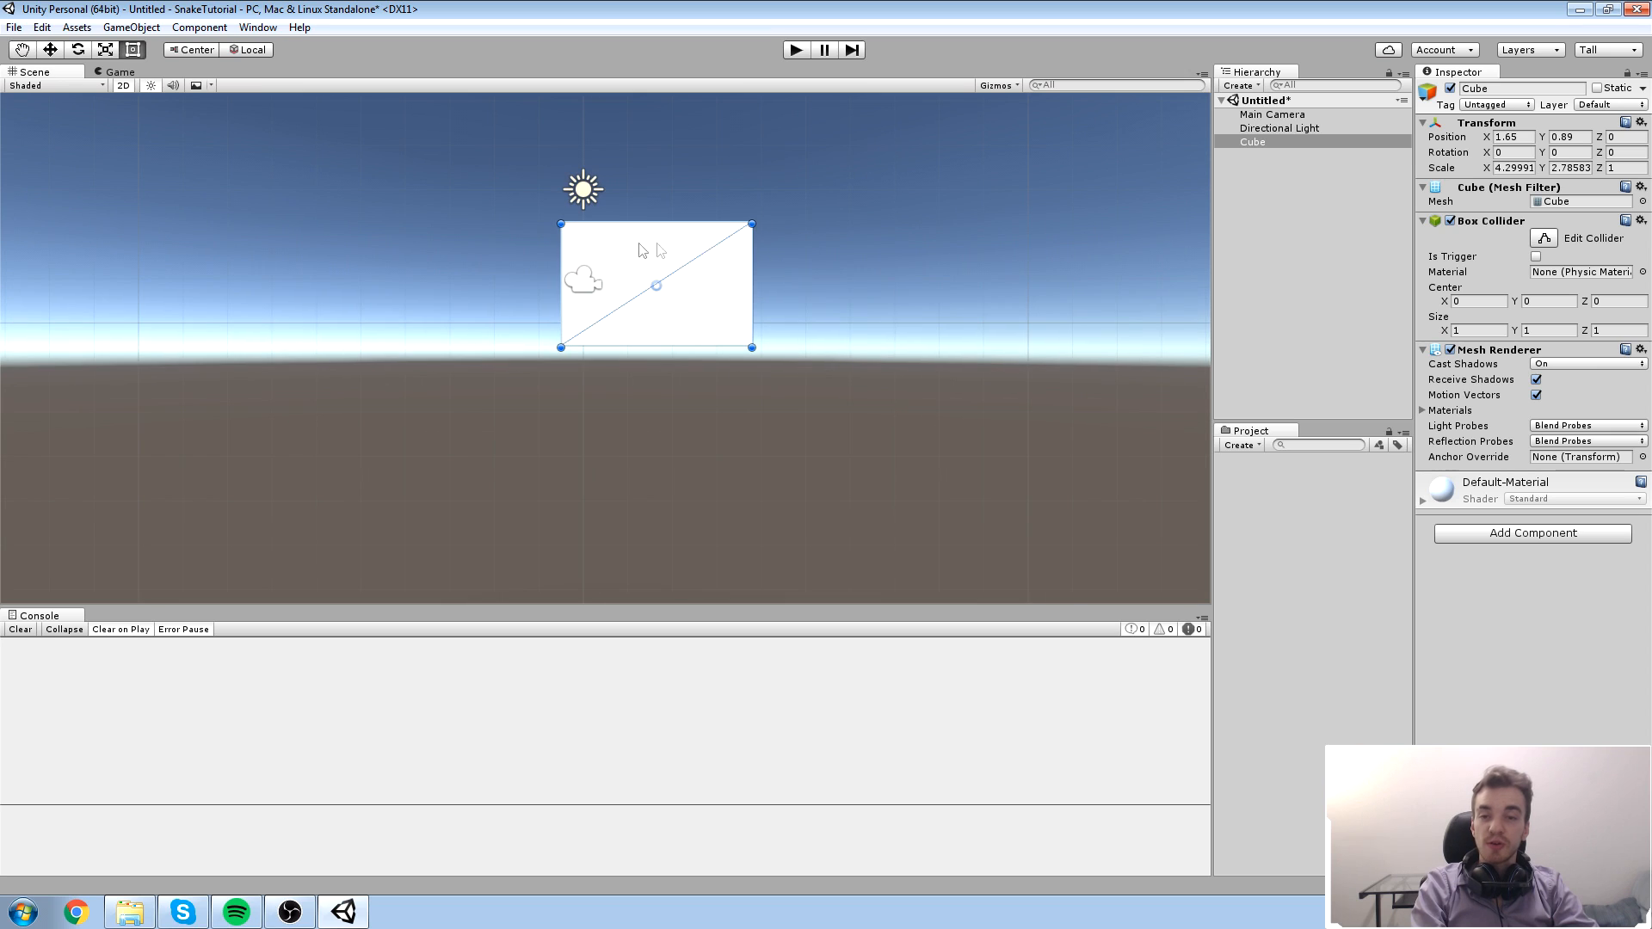
# Step: Return the Scene view to 3D and reactivate the Rect tool to examine its handles on the Cube
pyautogui.press('w')
pyautogui.click(123, 85)
pyautogui.keyDown('alt'); pyautogui.moveTo(908, 344); pyautogui.dragTo(564, 289); pyautogui.keyUp('alt')
pyautogui.press('t')
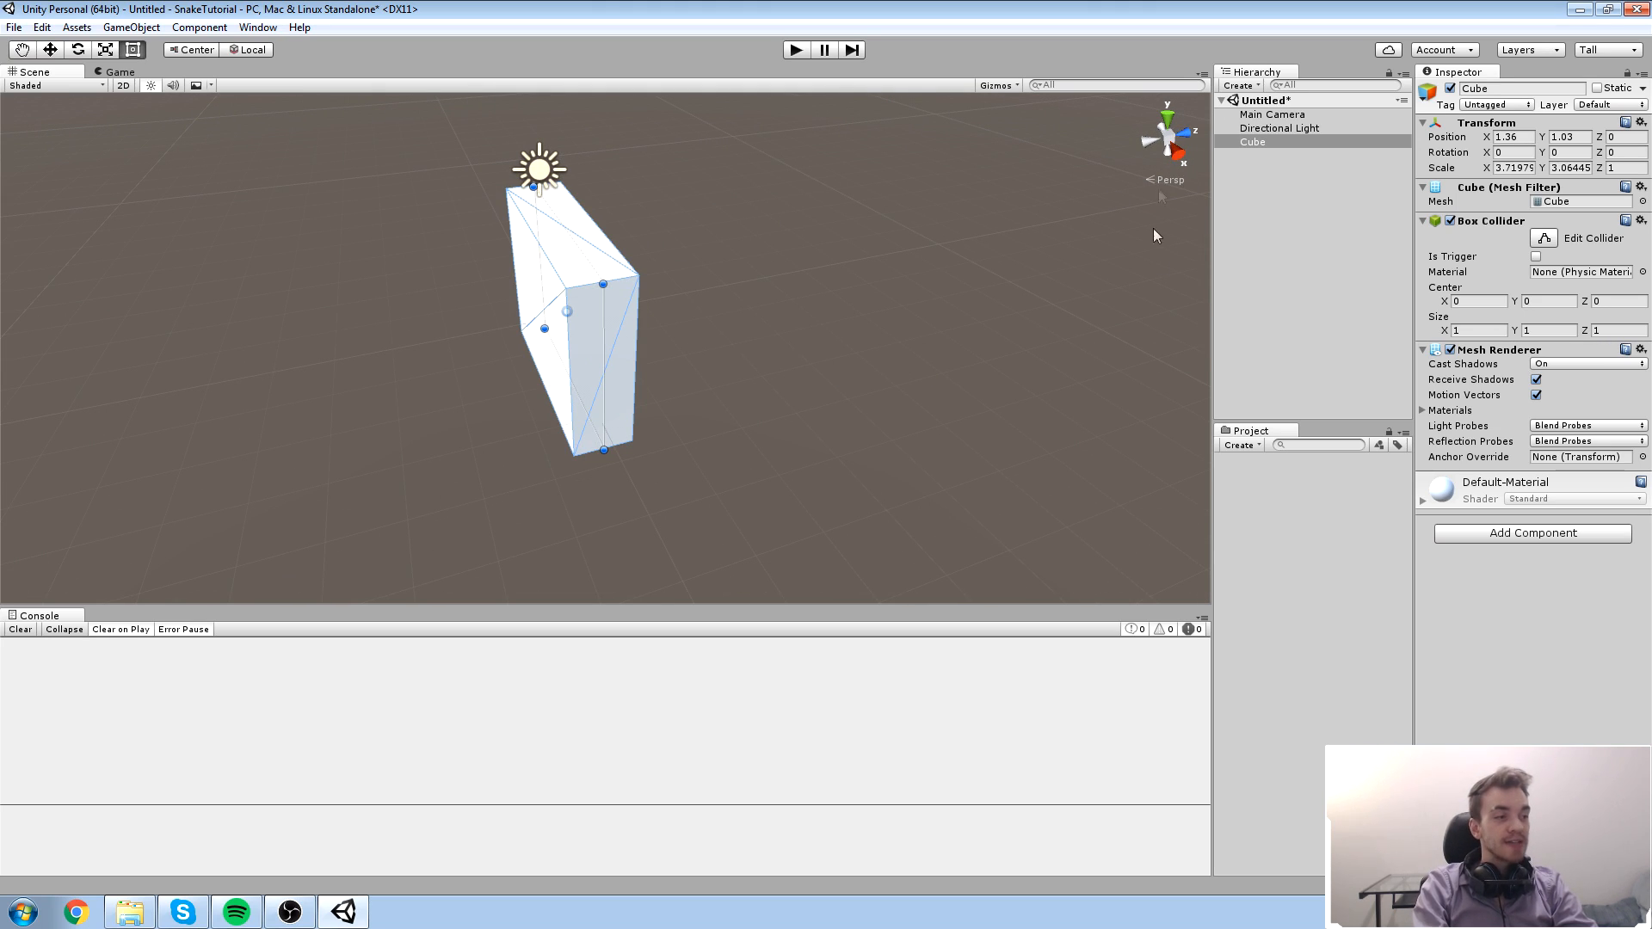
pyautogui.keyDown('alt'); pyautogui.moveTo(439, 383); pyautogui.dragTo(528, 331); pyautogui.keyUp('alt')
pyautogui.moveTo(527, 331)
pyautogui.mouseDown(button='middle')
pyautogui.moveTo(550, 344)
pyautogui.moveTo(537, 361)
pyautogui.mouseUp(button='middle')
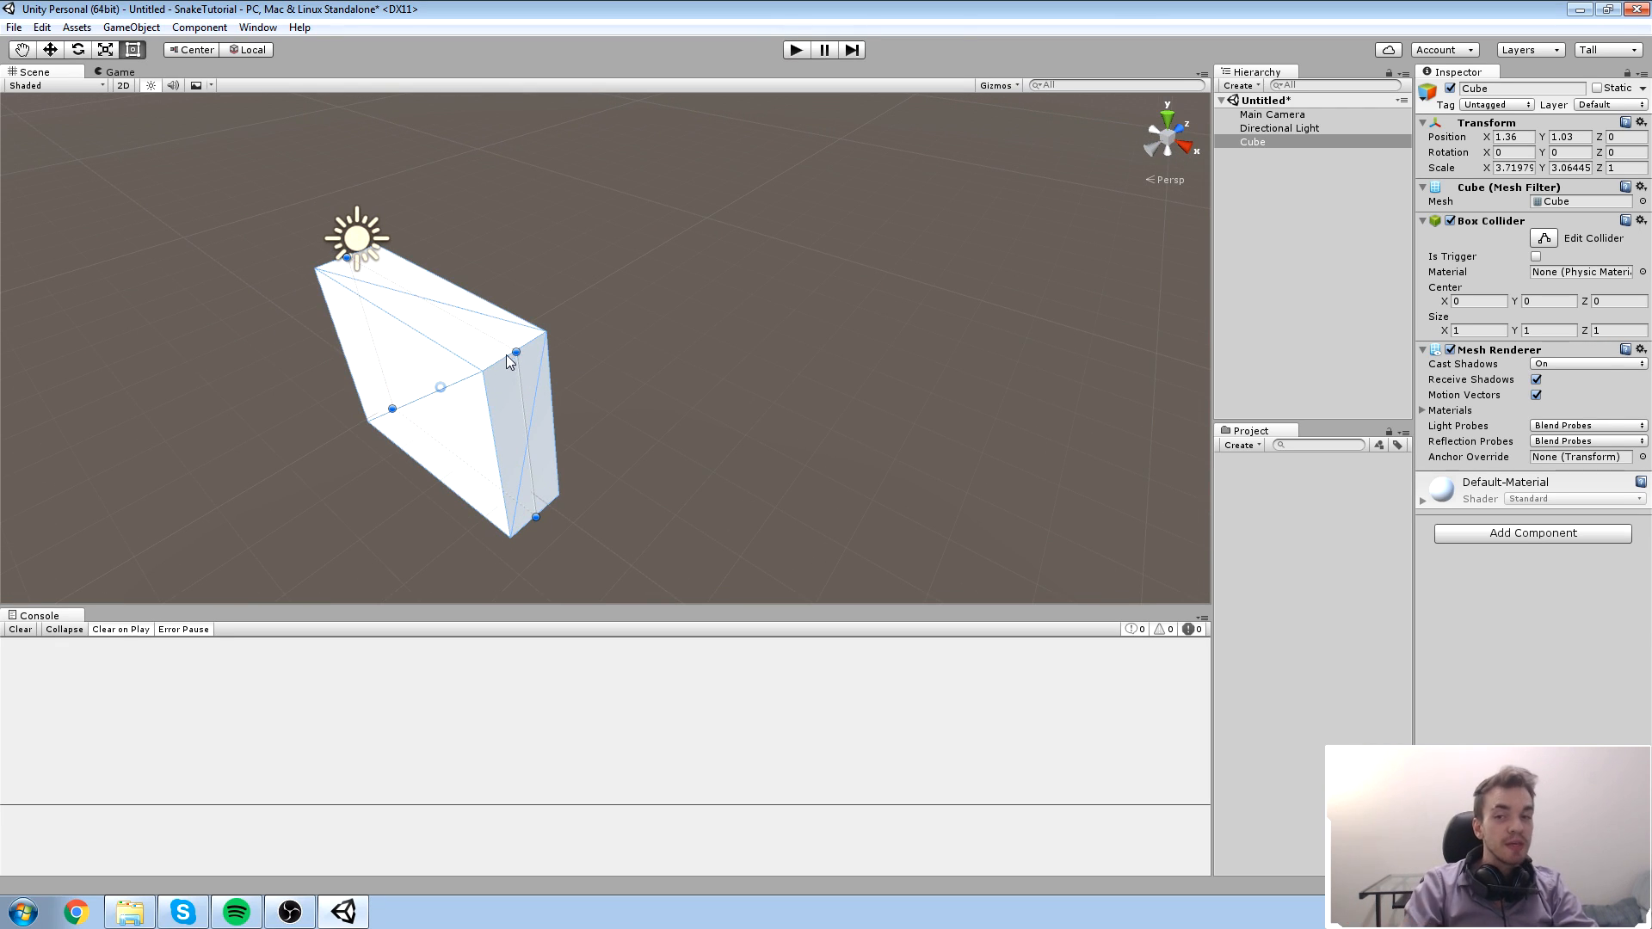
# Step: Try to resize the Cube with the Rect tool in the 3D view and undo the change
pyautogui.moveTo(517, 353); pyautogui.dragTo(688, 226)
pyautogui.hotkey('ctrl', 'z')
pyautogui.hotkey('ctrl', 'z')
pyautogui.hotkey('ctrl', 'z')
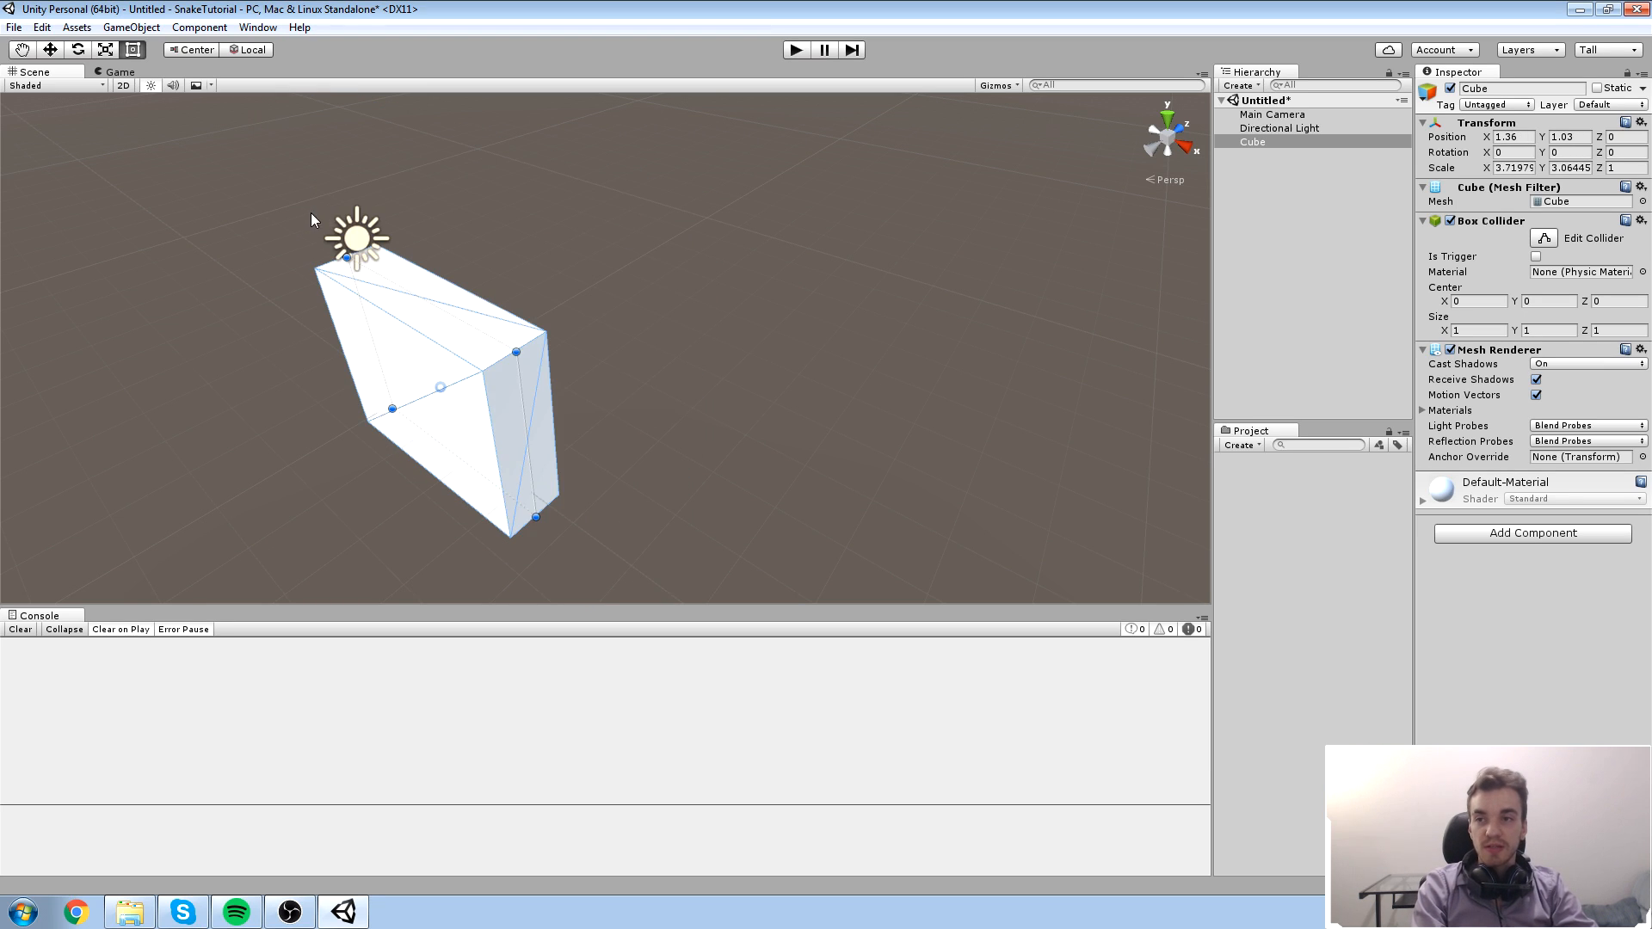
# Step: Activate the Move tool and frame the selected Cube in the Scene view
pyautogui.moveTo(448, 305); pyautogui.dragTo(520, 246, button='middle')
pyautogui.press('w')
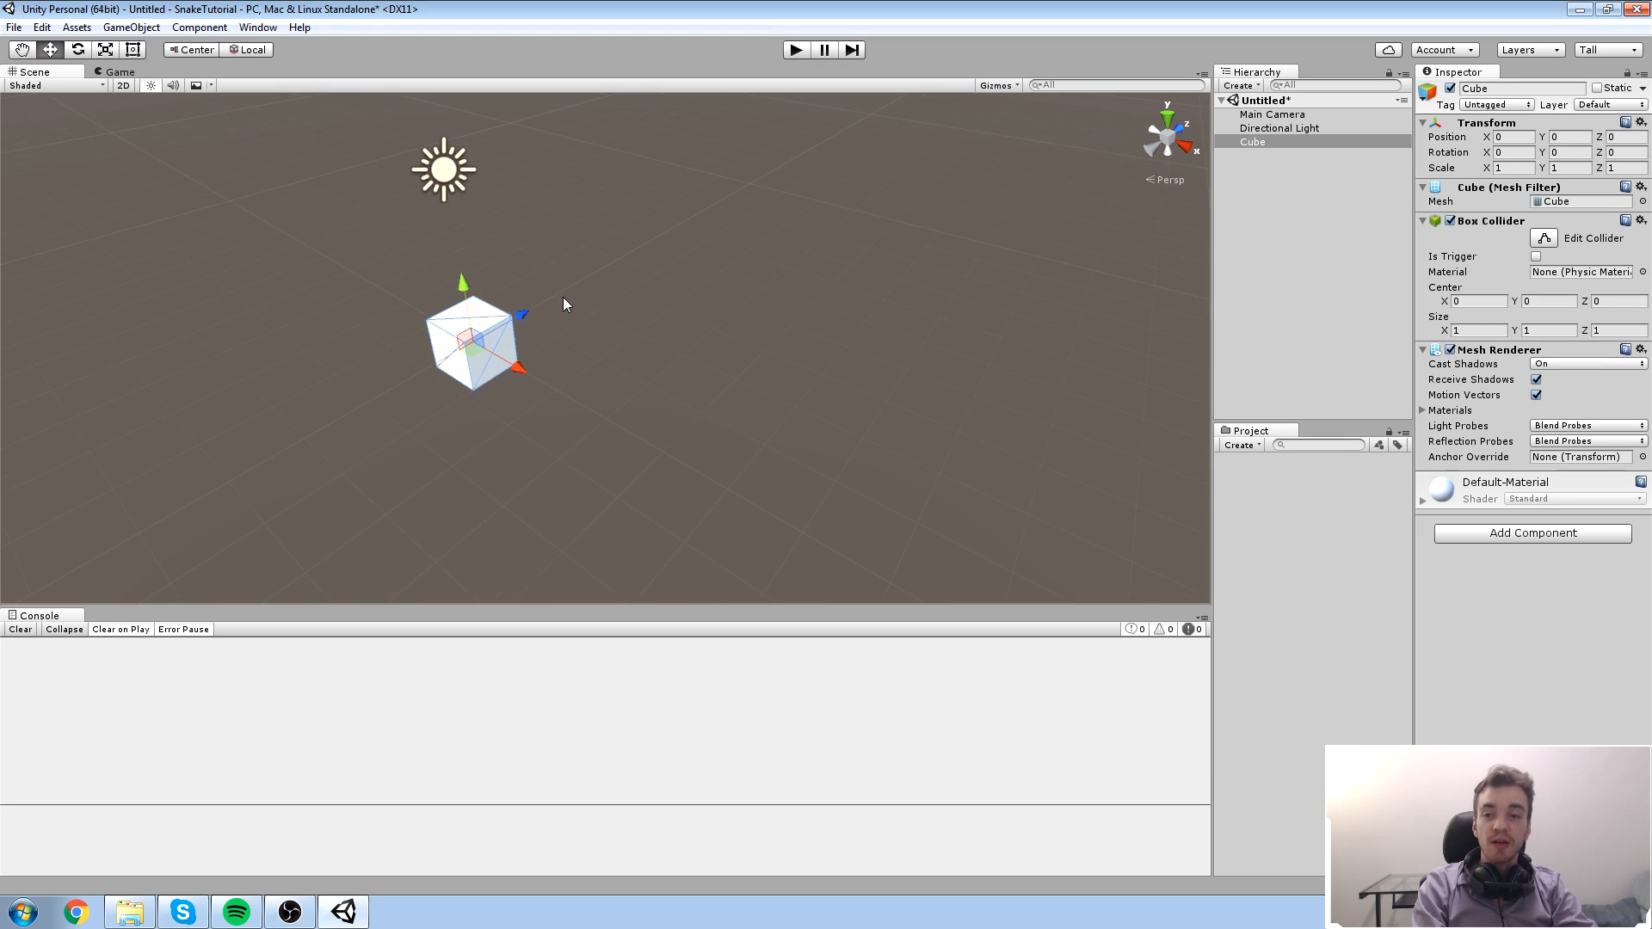
pyautogui.press('f')
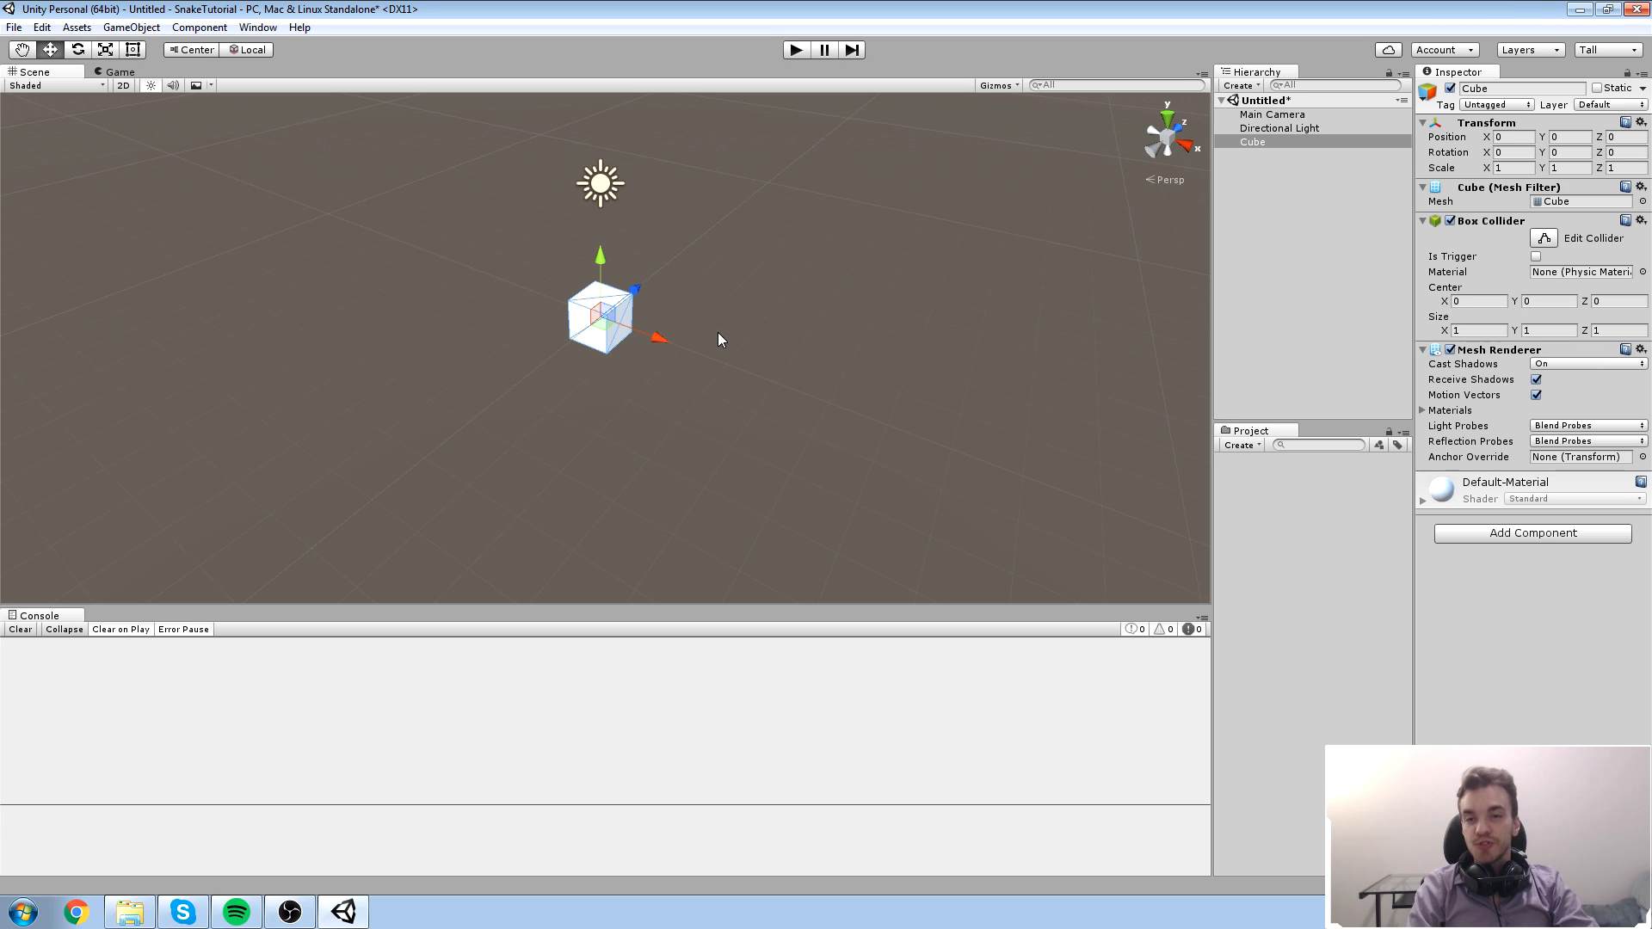
pyautogui.click(718, 332)
pyautogui.click(600, 318)
pyautogui.scroll(1, 600, 319)
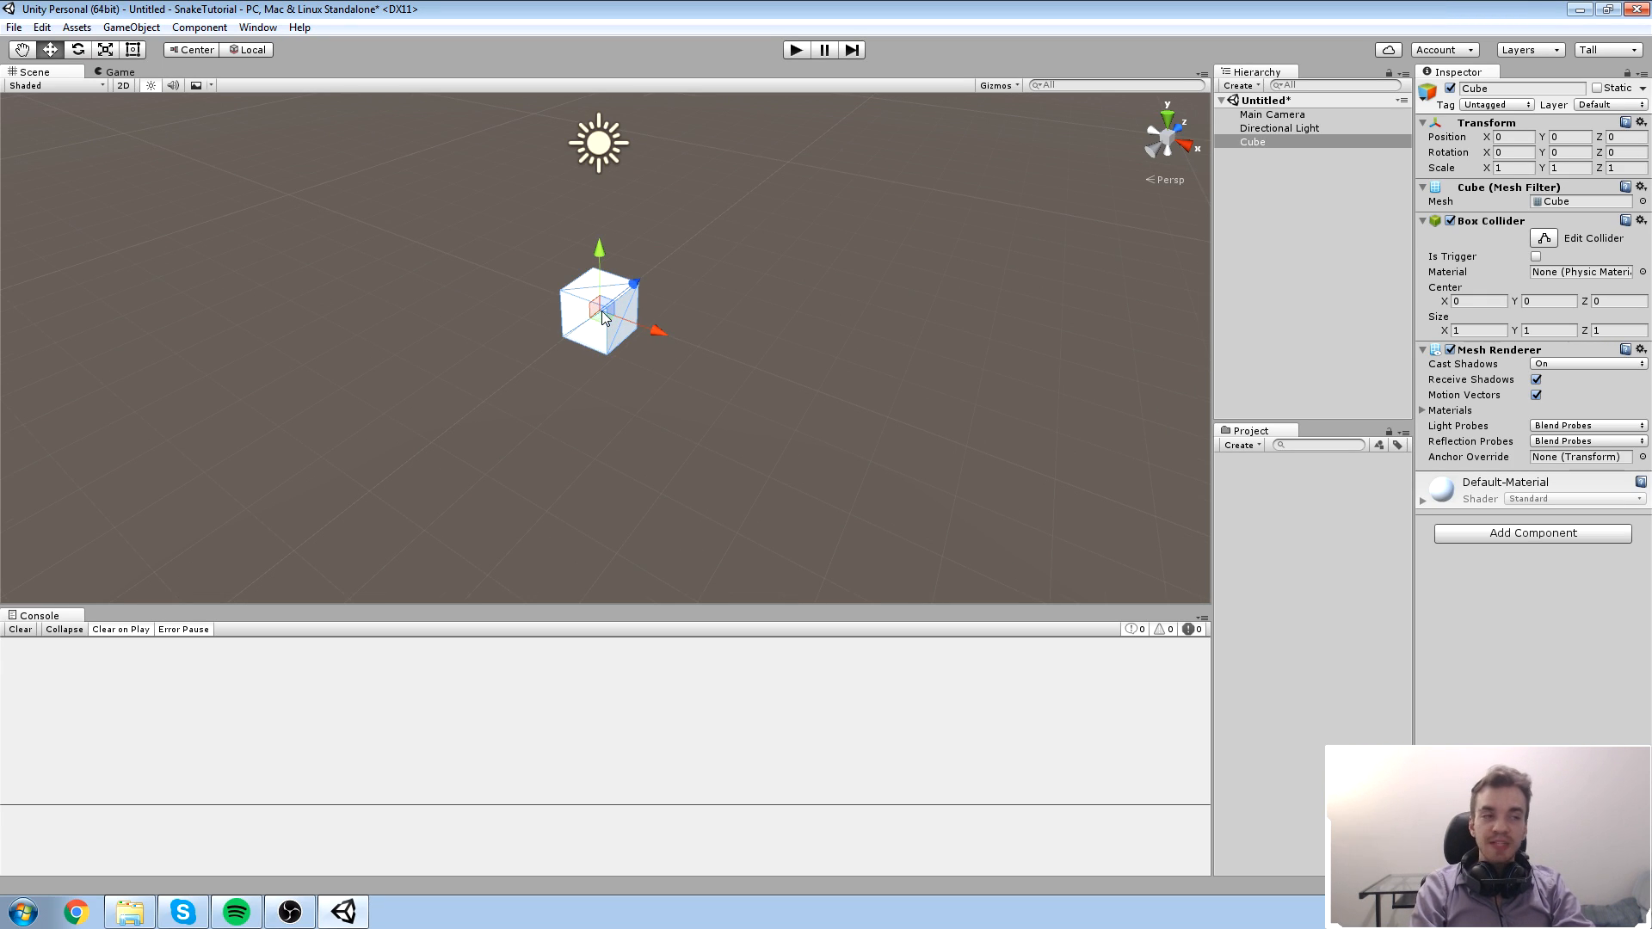
# Step: Duplicate the Cube, try to line the copy up beside it by moving it freely along X, and delete the copy
pyautogui.hotkey('ctrl', 'd')
pyautogui.keyDown('ctrl'); pyautogui.moveTo(658, 339); pyautogui.dragTo(809, 392); pyautogui.keyUp('ctrl')
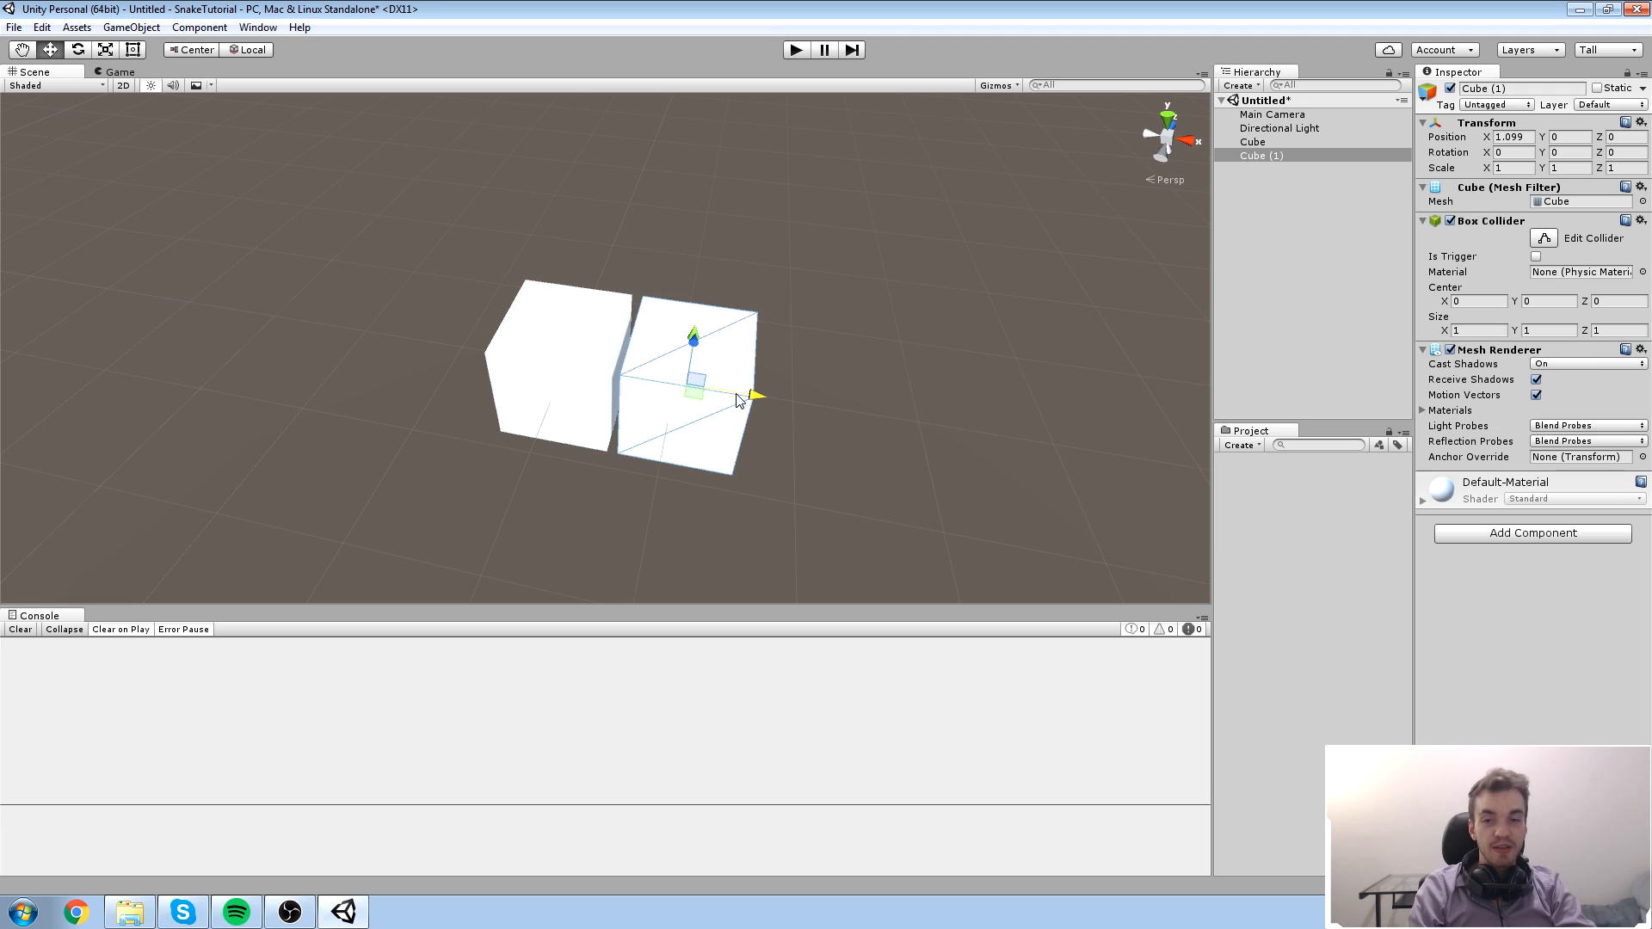
pyautogui.moveTo(752, 397)
pyautogui.mouseDown()
pyautogui.moveTo(989, 435)
pyautogui.moveTo(755, 418)
pyautogui.mouseUp()
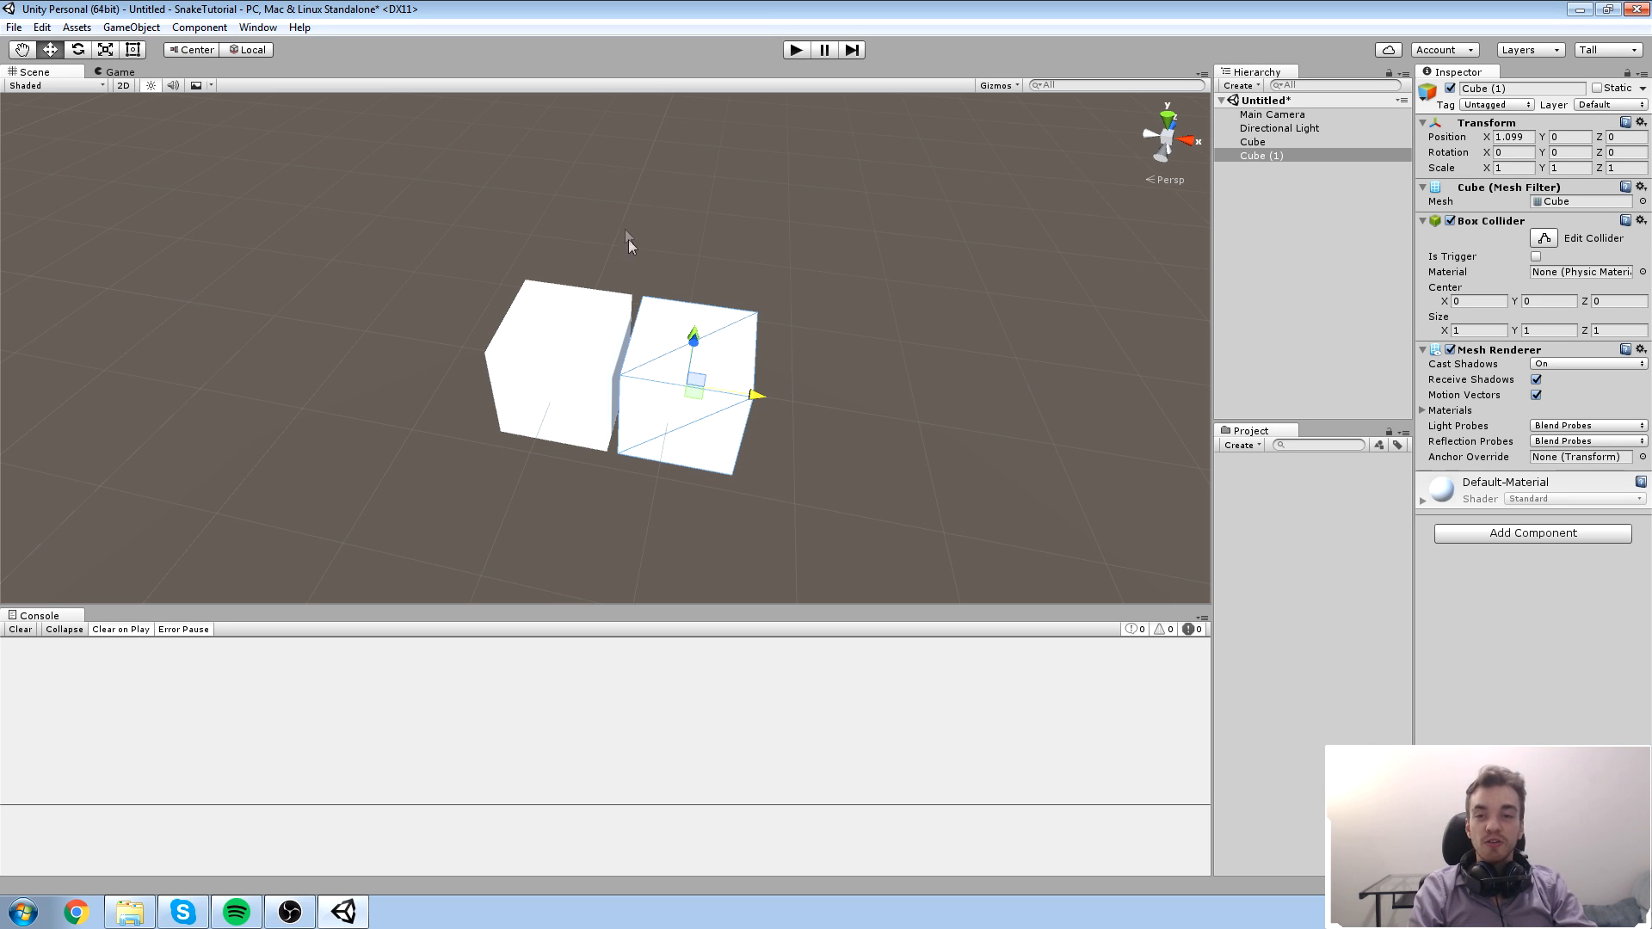
pyautogui.scroll(8, 605, 272)
pyautogui.moveTo(874, 448); pyautogui.dragTo(924, 493)
pyautogui.press('Delete')
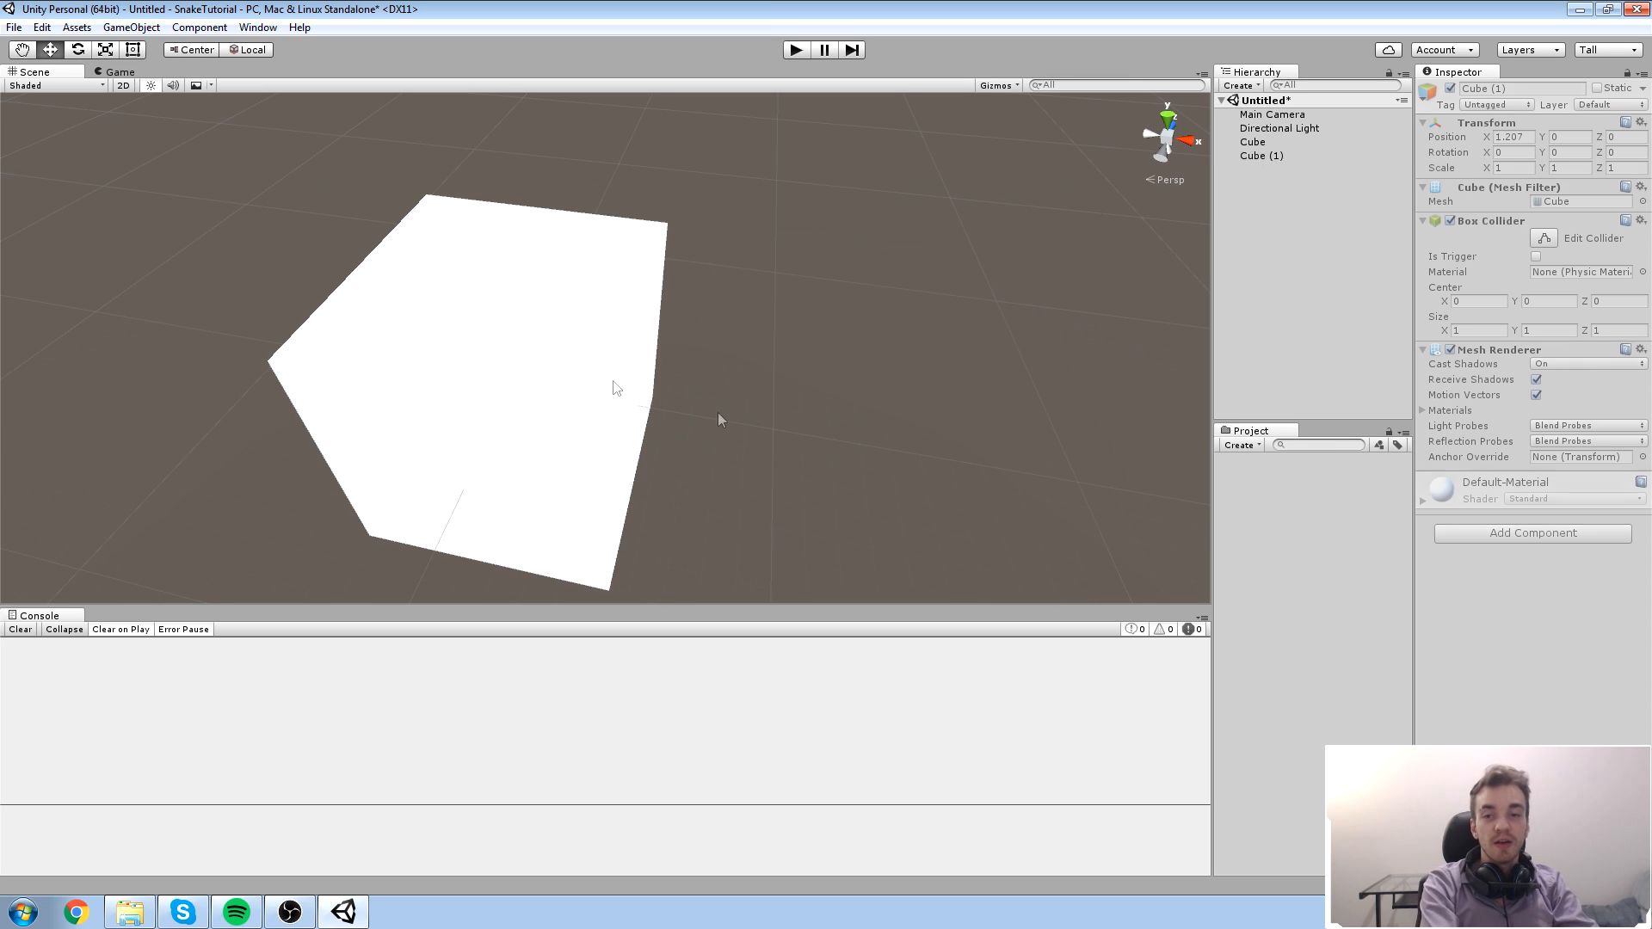
# Step: Duplicate the Cube, move the copy to X 1 using increment snapping, and delete the copy
pyautogui.click(560, 372)
pyautogui.hotkey('ctrl', 'd')
pyautogui.keyDown('ctrl'); pyautogui.moveTo(578, 398); pyautogui.dragTo(817, 462); pyautogui.keyUp('ctrl')
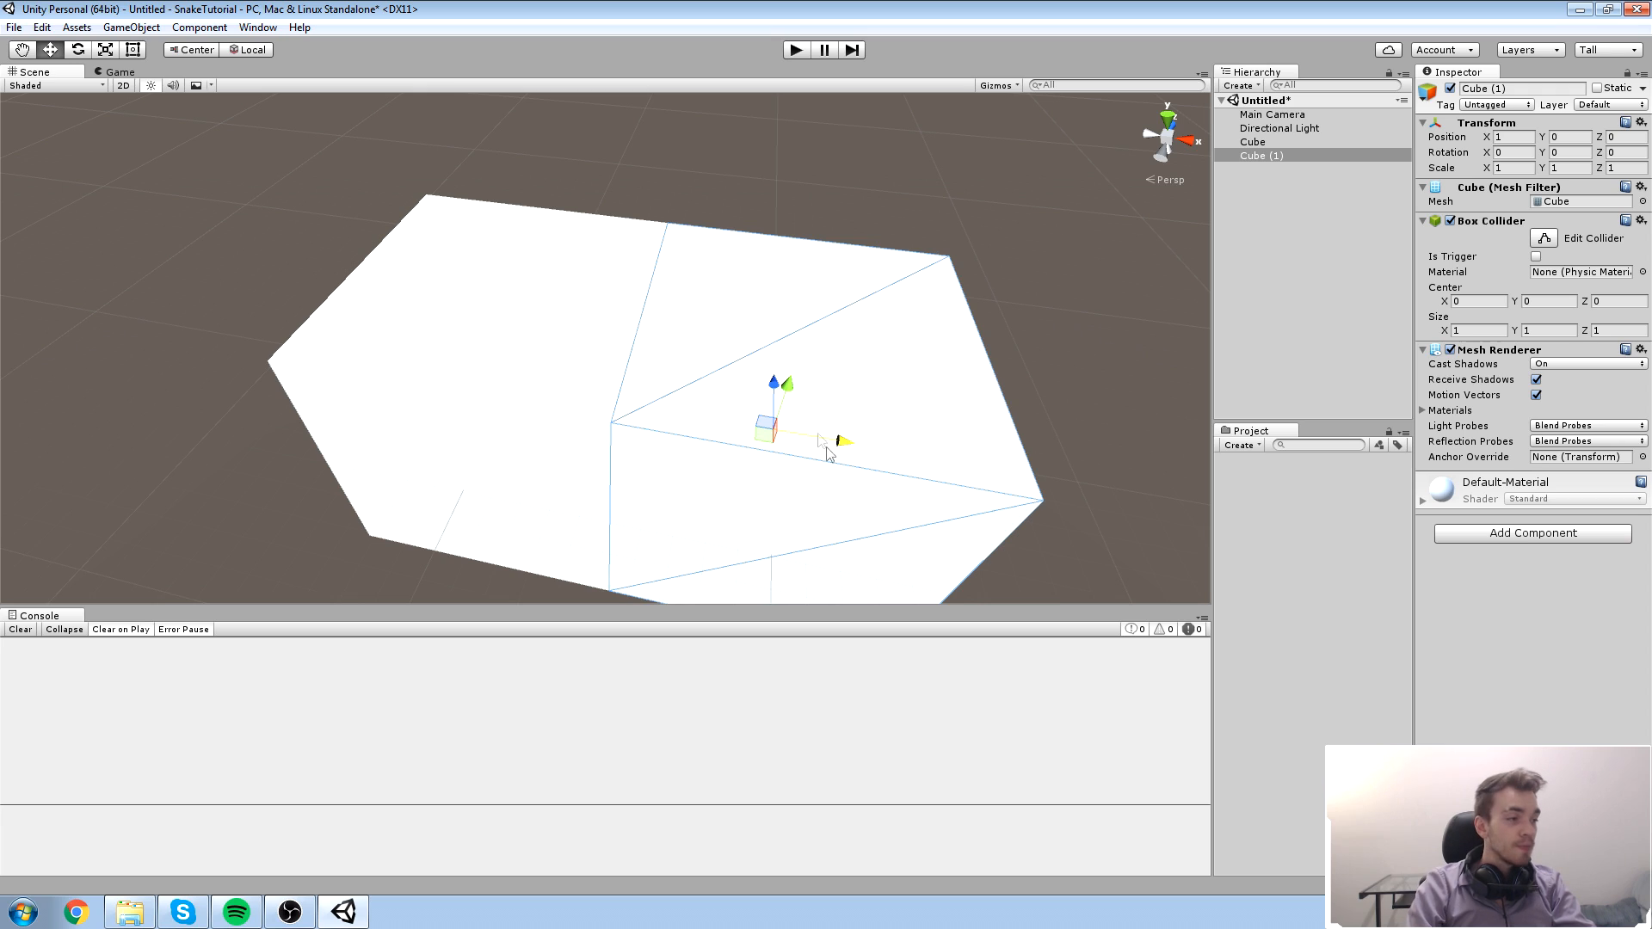
pyautogui.press('Delete')
# Step: Set the Cube's X scale to 1.3
pyautogui.click(592, 370)
pyautogui.click(1504, 168)
pyautogui.write('1.')
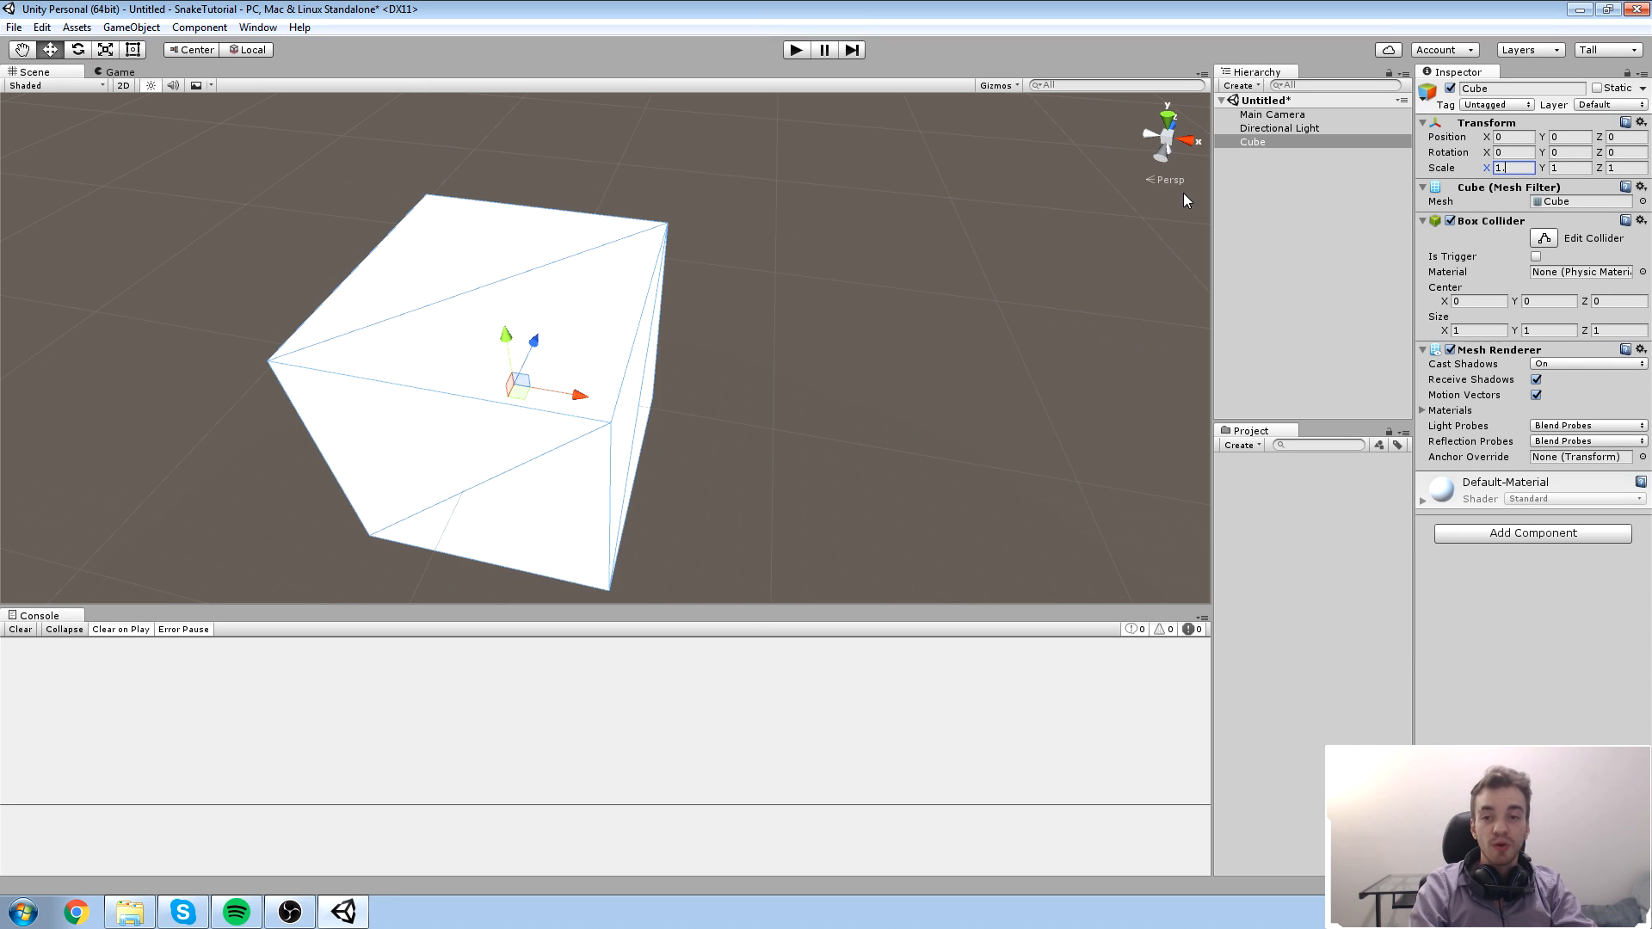
pyautogui.write('3')
pyautogui.press('Return')
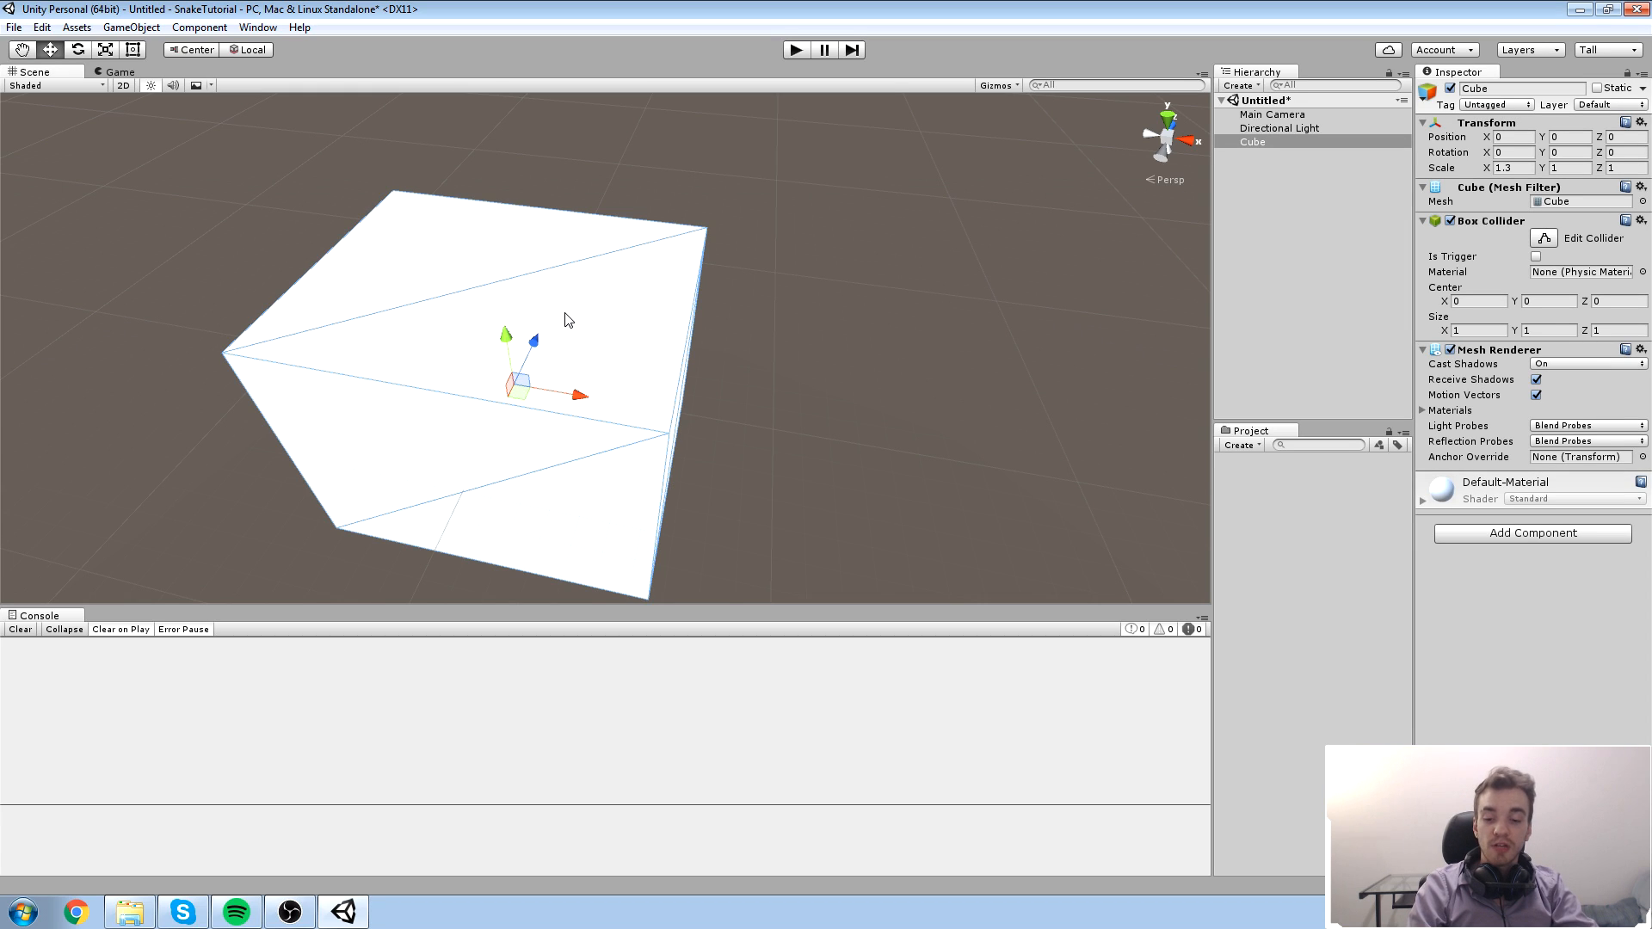
# Step: Duplicate the widened Cube, move the copy to X 1 with increment snapping, and select each cube in turn to compare their edges
pyautogui.hotkey('ctrl', 'd')
pyautogui.keyDown('ctrl'); pyautogui.moveTo(576, 394); pyautogui.dragTo(818, 454); pyautogui.keyUp('ctrl')
pyautogui.click(424, 350)
pyautogui.click(672, 395)
pyautogui.click(501, 327)
pyautogui.click(878, 421)
pyautogui.click(463, 313)
pyautogui.click(829, 384)
pyautogui.click(413, 316)
pyautogui.click(783, 389)
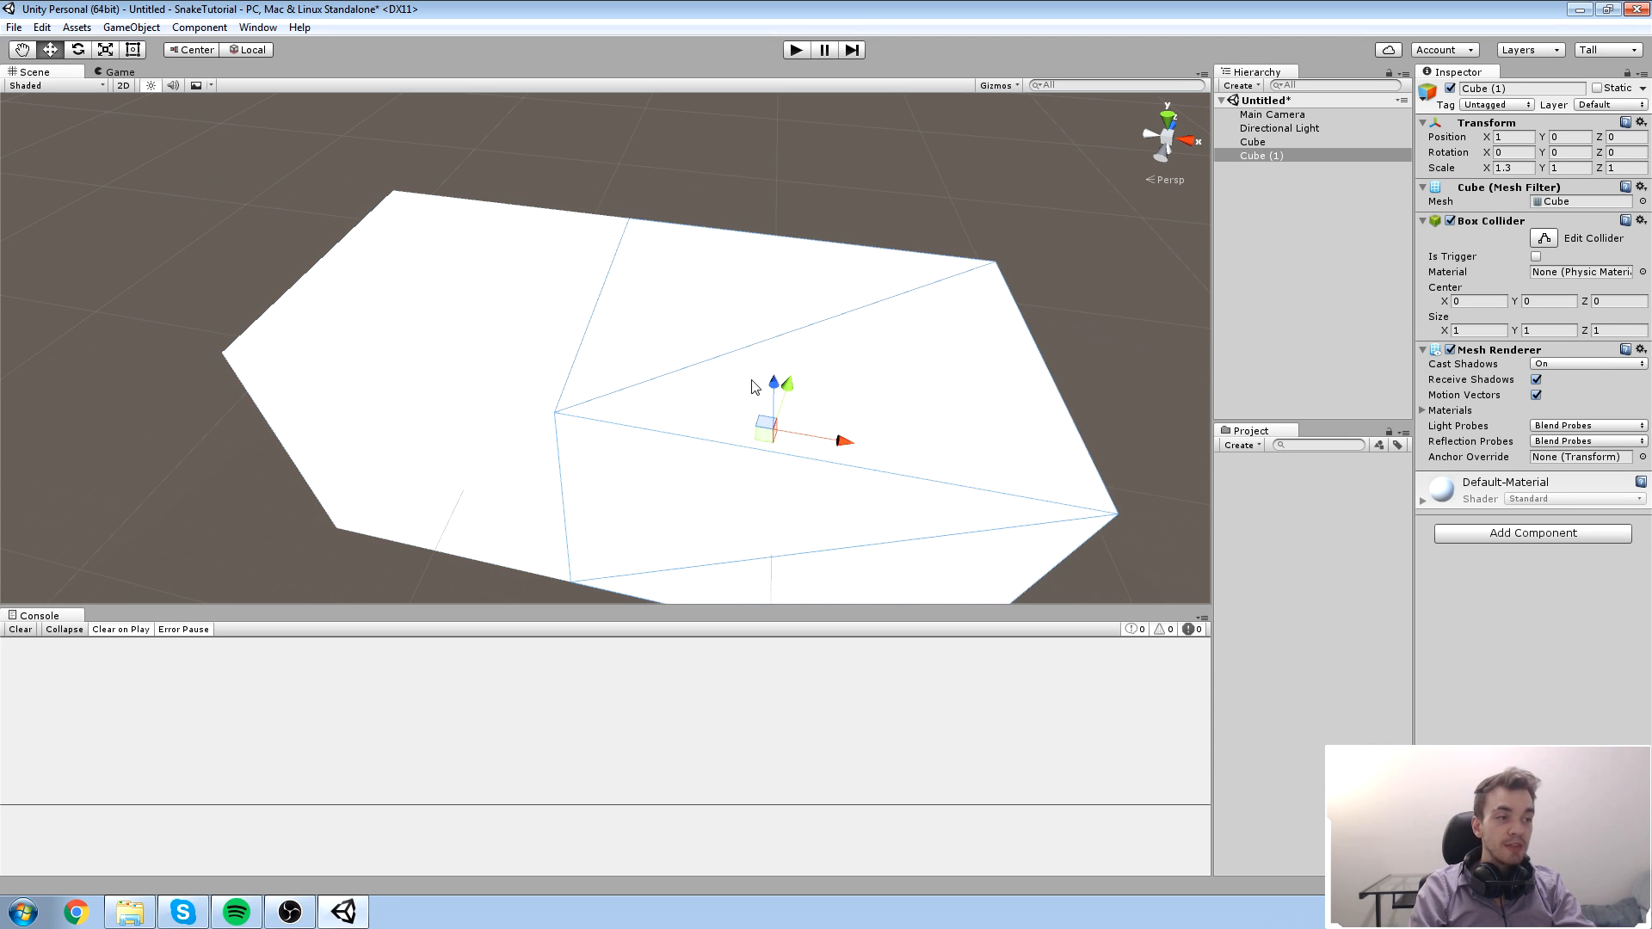
# Step: Move the duplicate away from the Cube and vertex-snap its corner to the Cube's matching corner, placing it at X 1.3, Z 0
pyautogui.moveTo(762, 445); pyautogui.dragTo(919, 389)
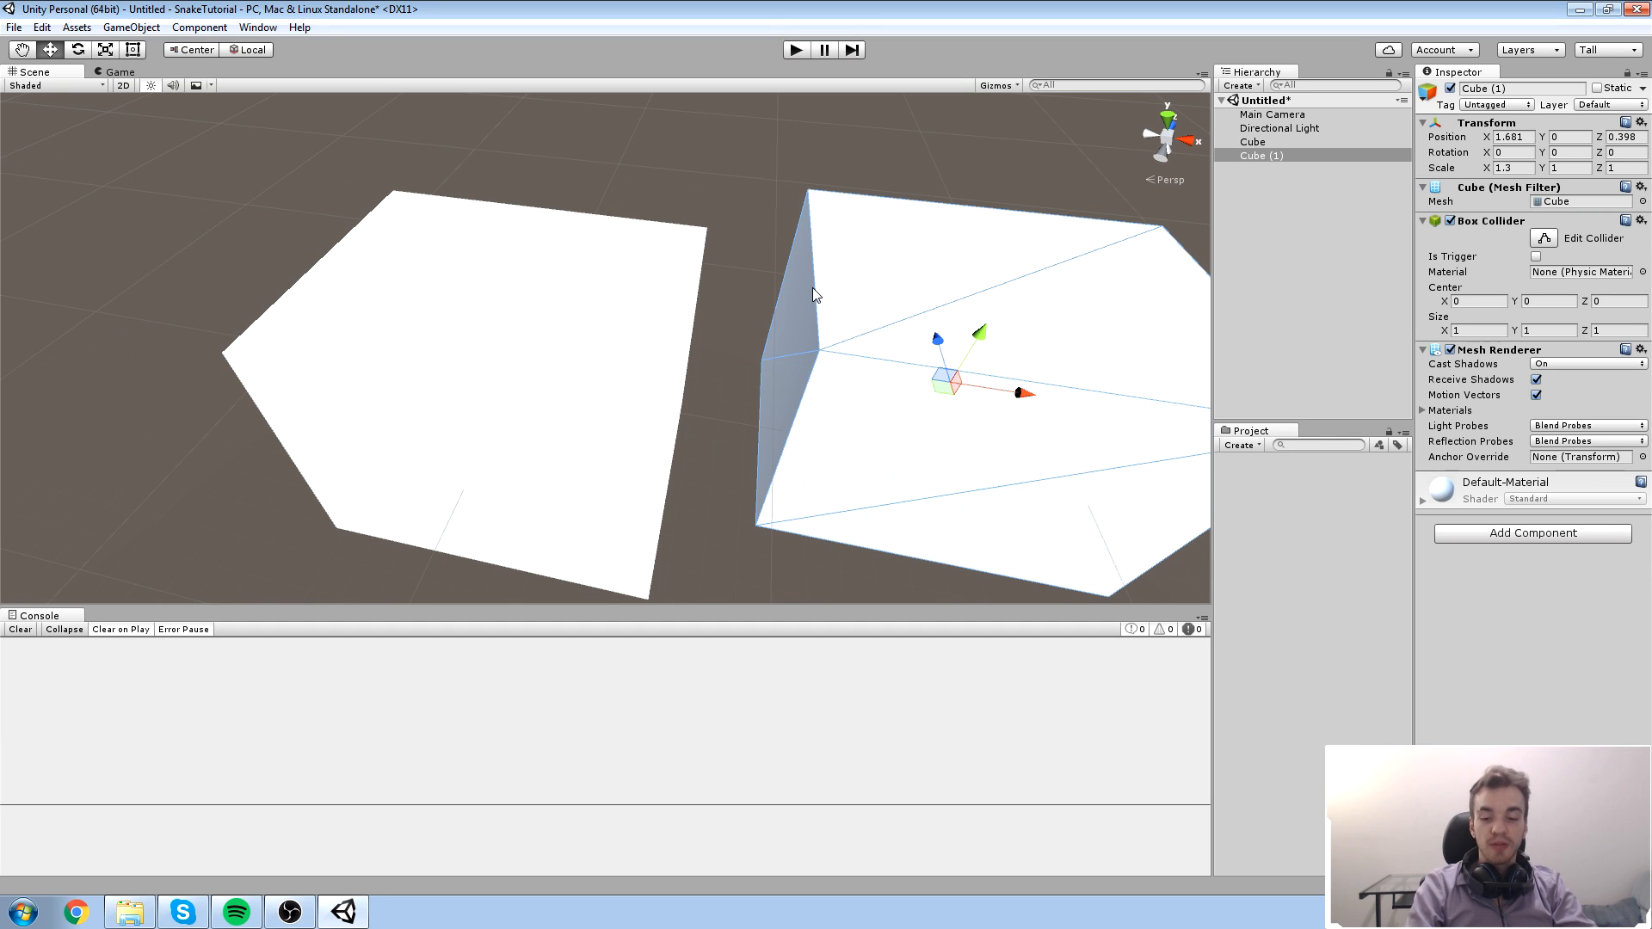
pyautogui.scroll(-3, 814, 308)
pyautogui.press('v')
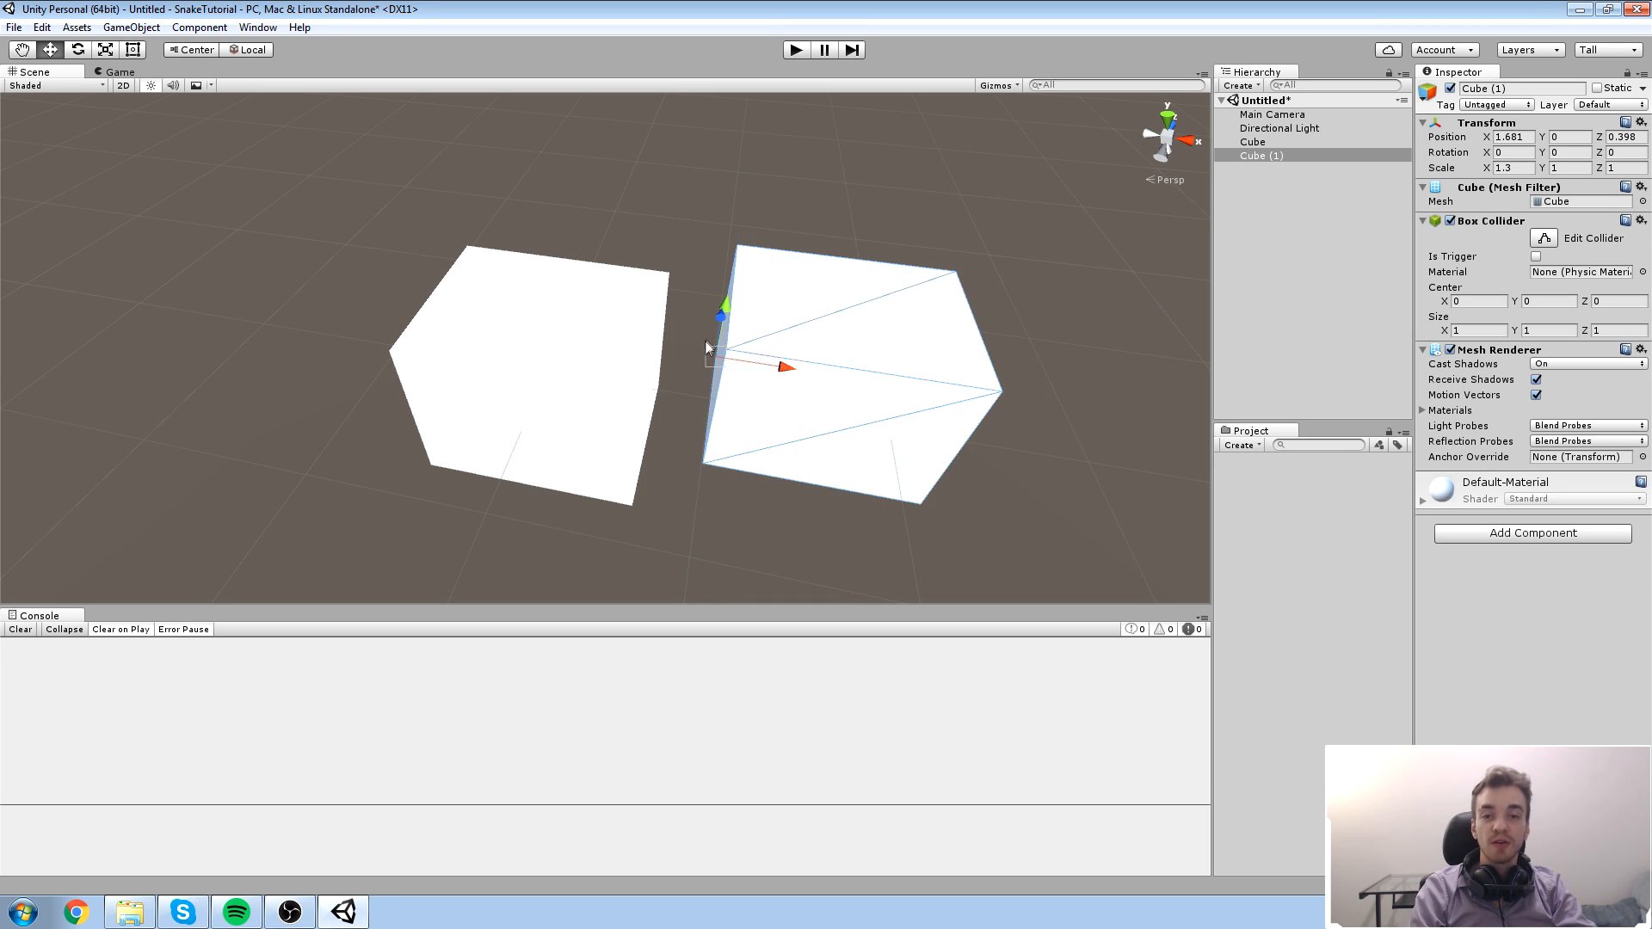
pyautogui.moveTo(729, 355); pyautogui.dragTo(818, 292)
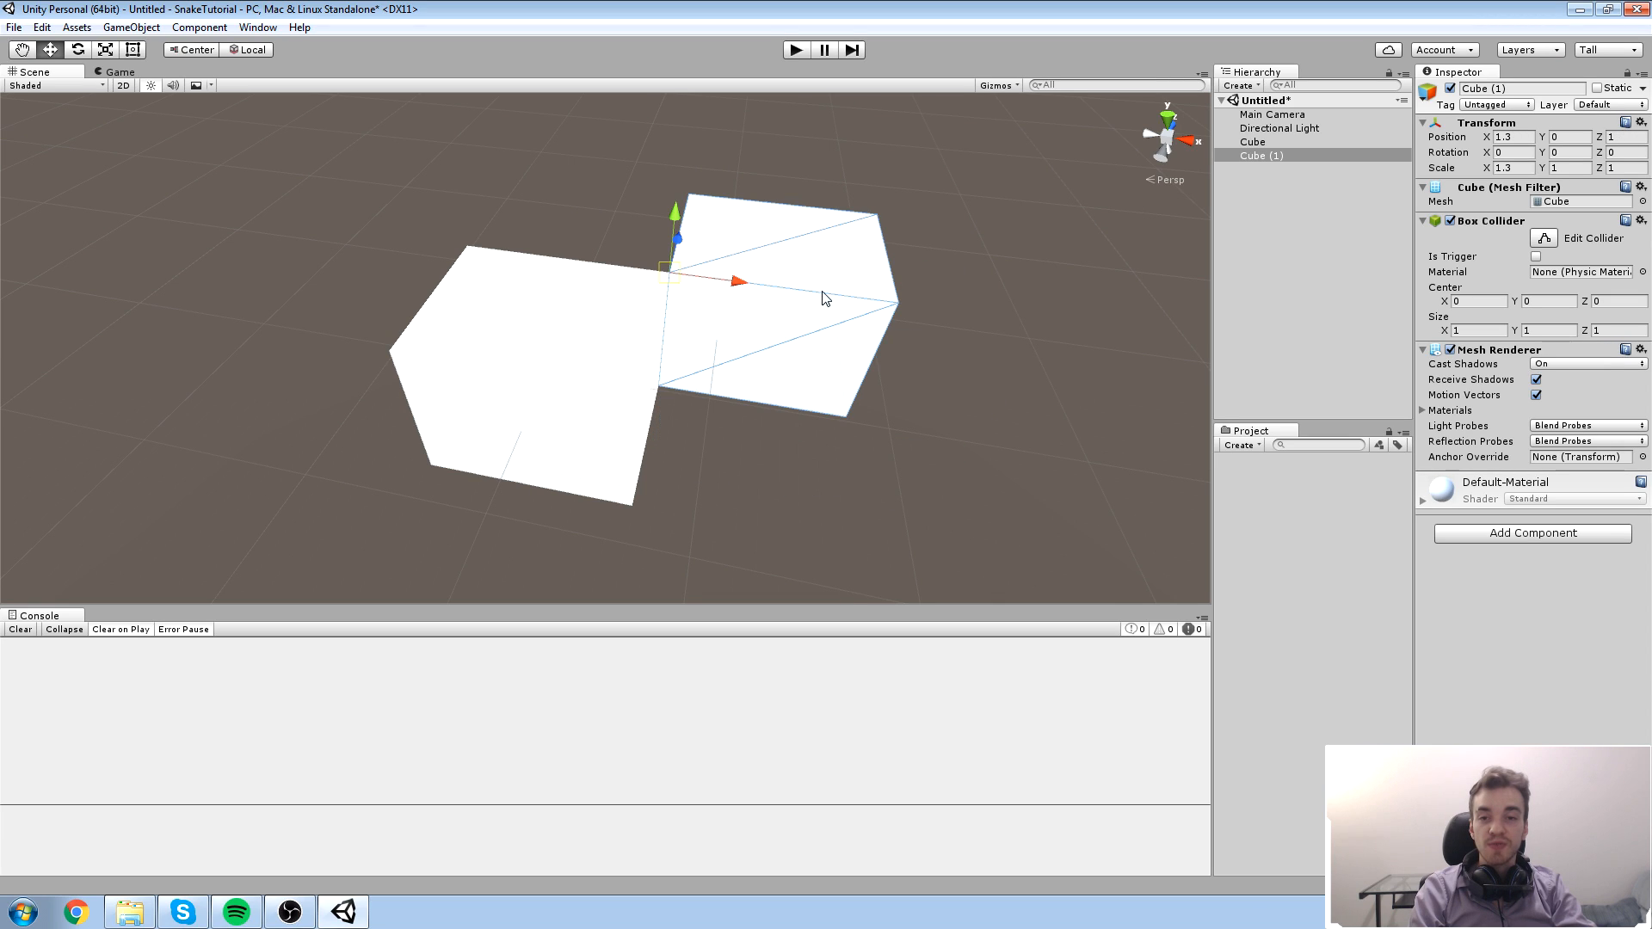
pyautogui.moveTo(667, 297); pyautogui.dragTo(641, 405)
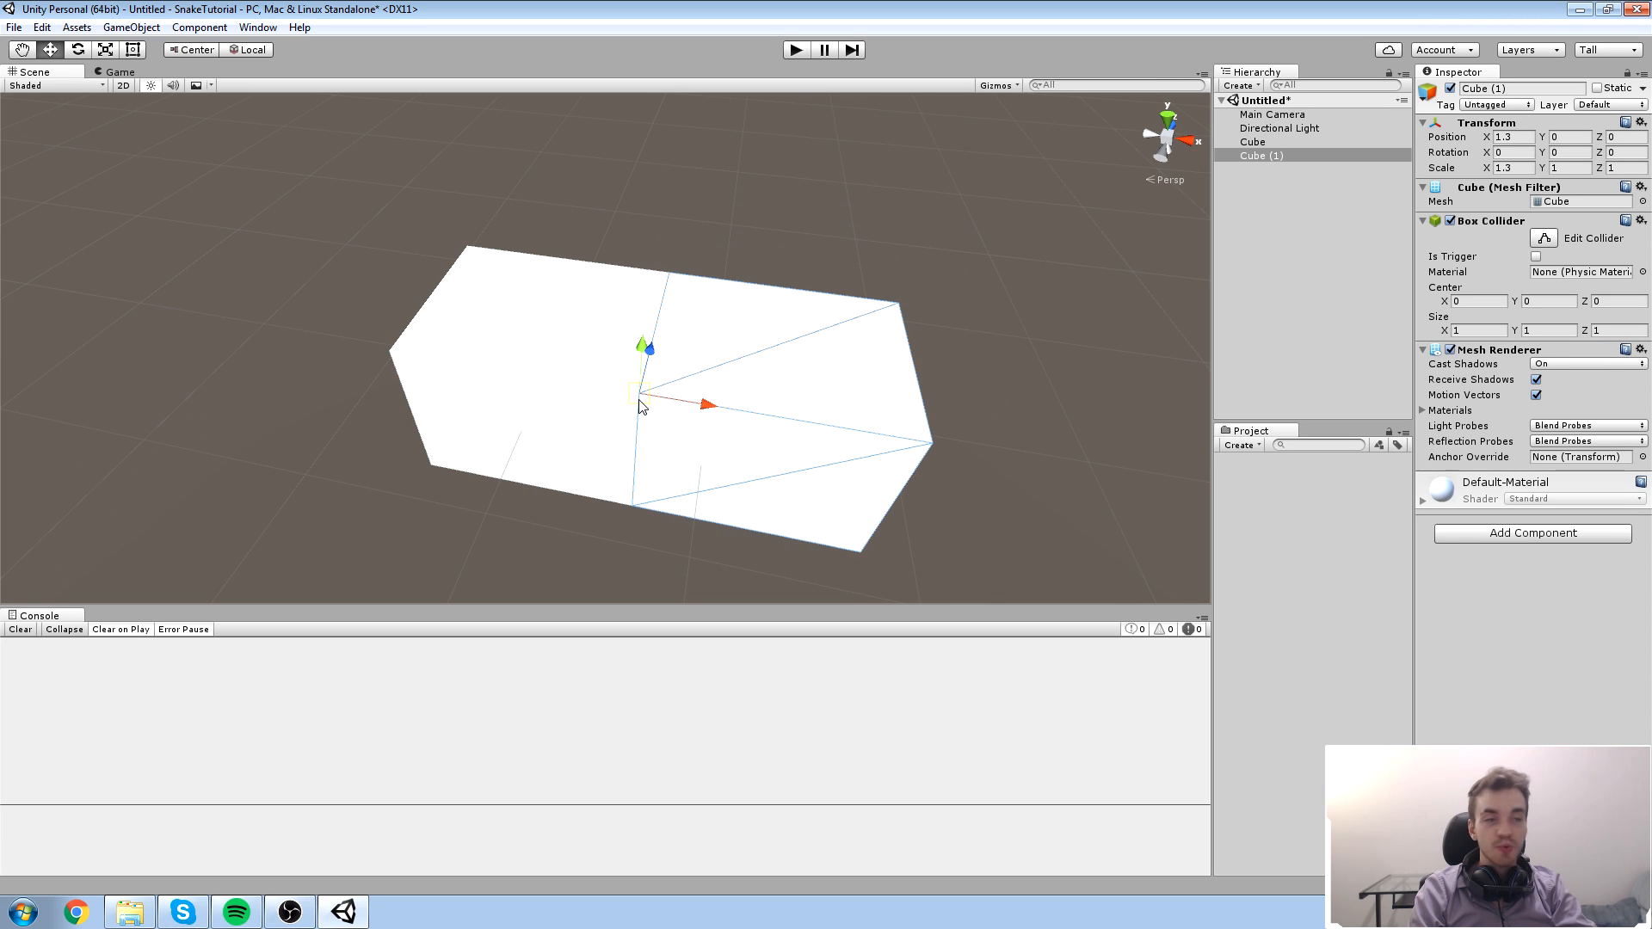
# Step: Select the two cubes alternately and examine how their edges meet after vertex snapping
pyautogui.click(892, 192)
pyautogui.click(557, 313)
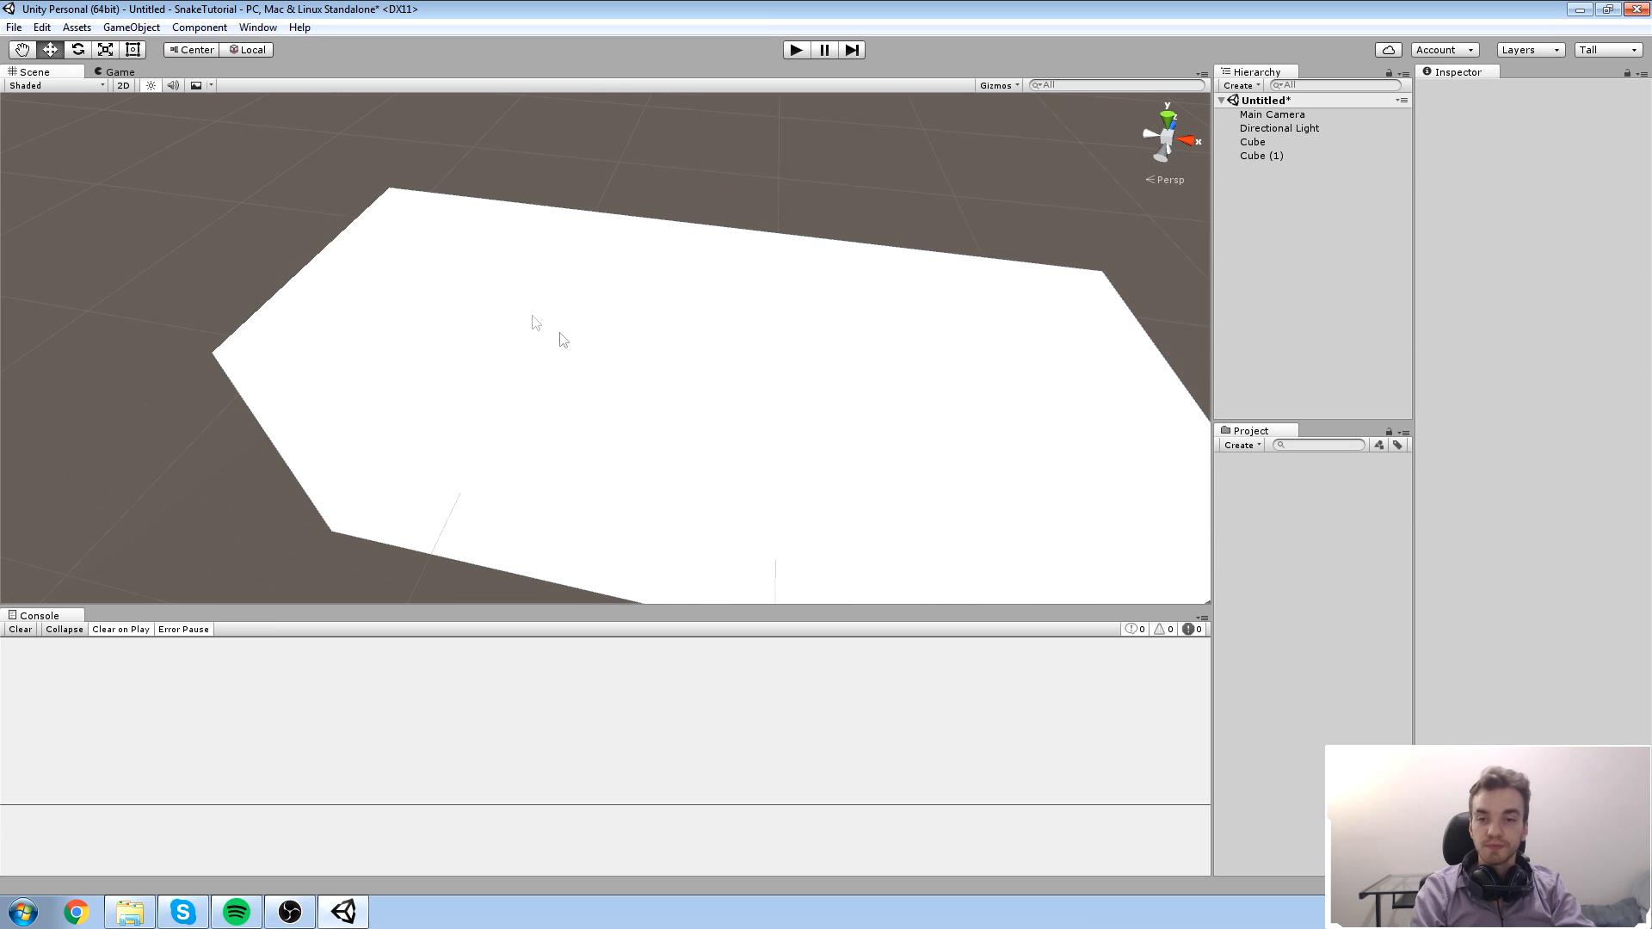
pyautogui.click(881, 421)
pyautogui.click(618, 355)
pyautogui.click(859, 422)
pyautogui.scroll(-3, 775, 411)
pyautogui.click(577, 354)
pyautogui.click(796, 400)
pyautogui.click(506, 346)
pyautogui.scroll(-2, 742, 371)
pyautogui.click(741, 371)
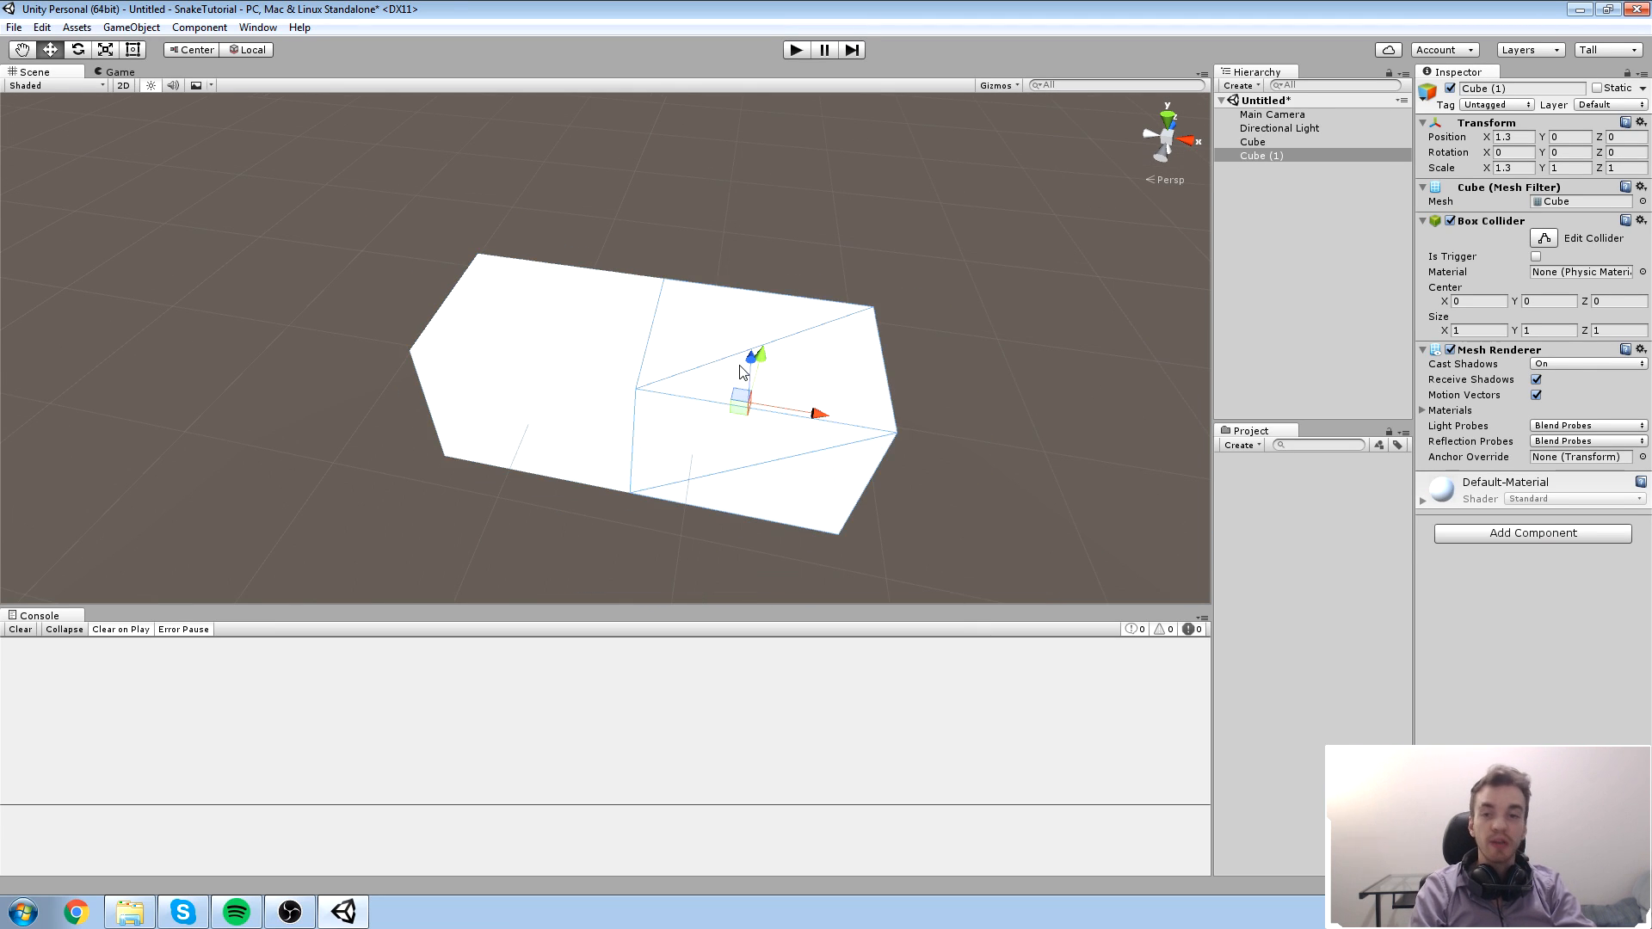
pyautogui.click(611, 340)
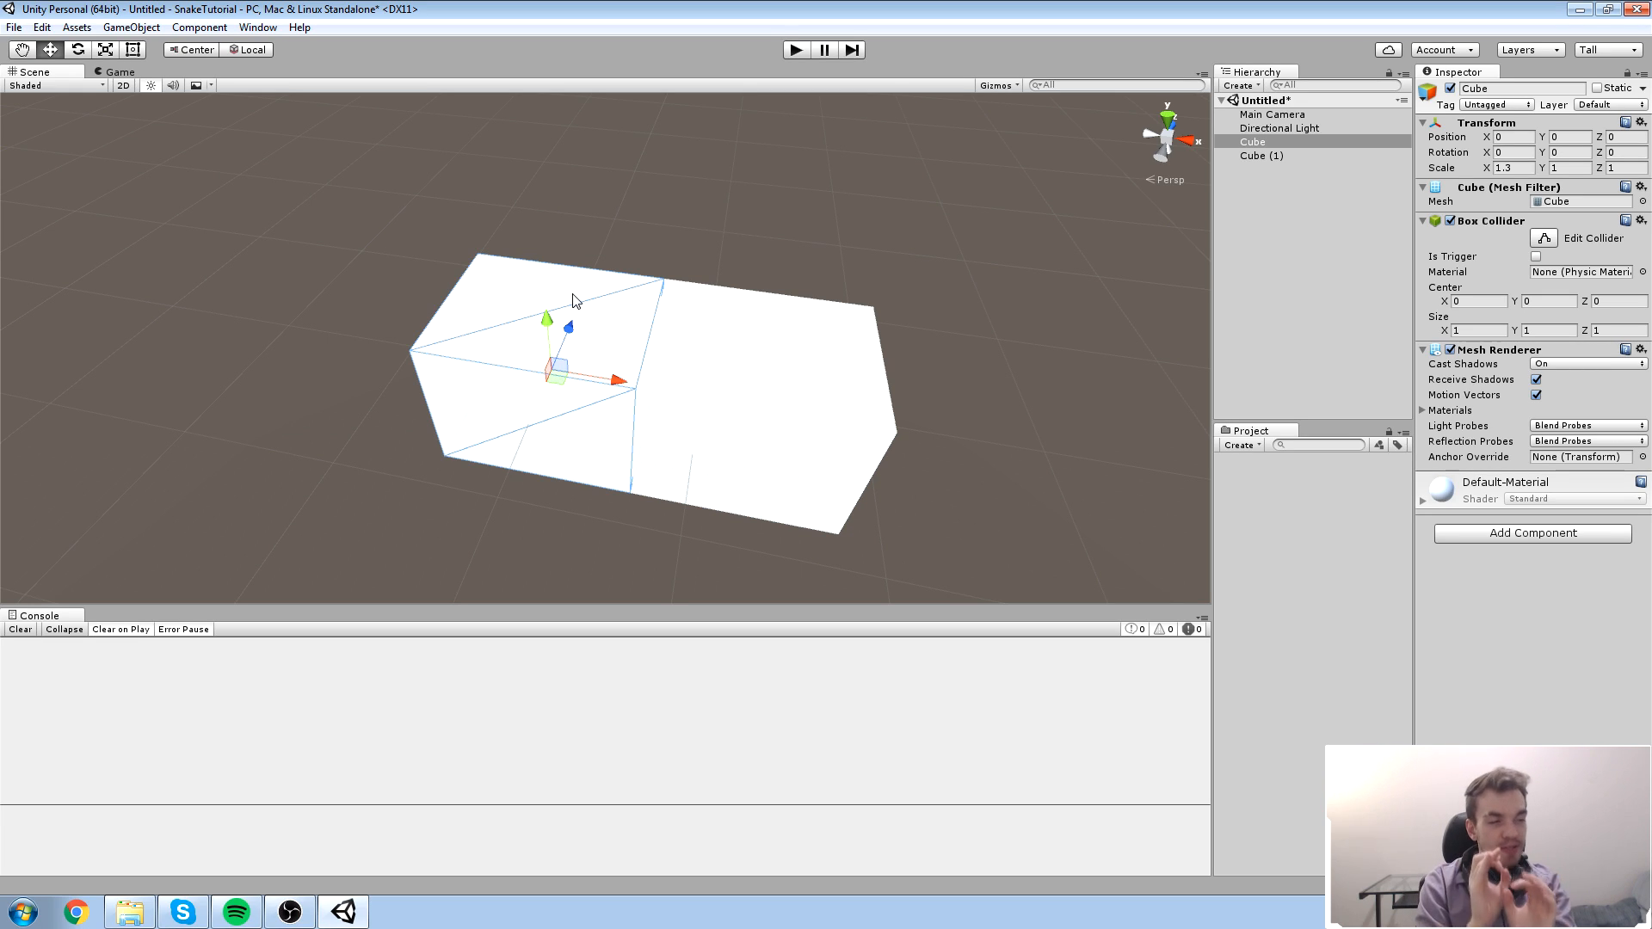
pyautogui.click(817, 374)
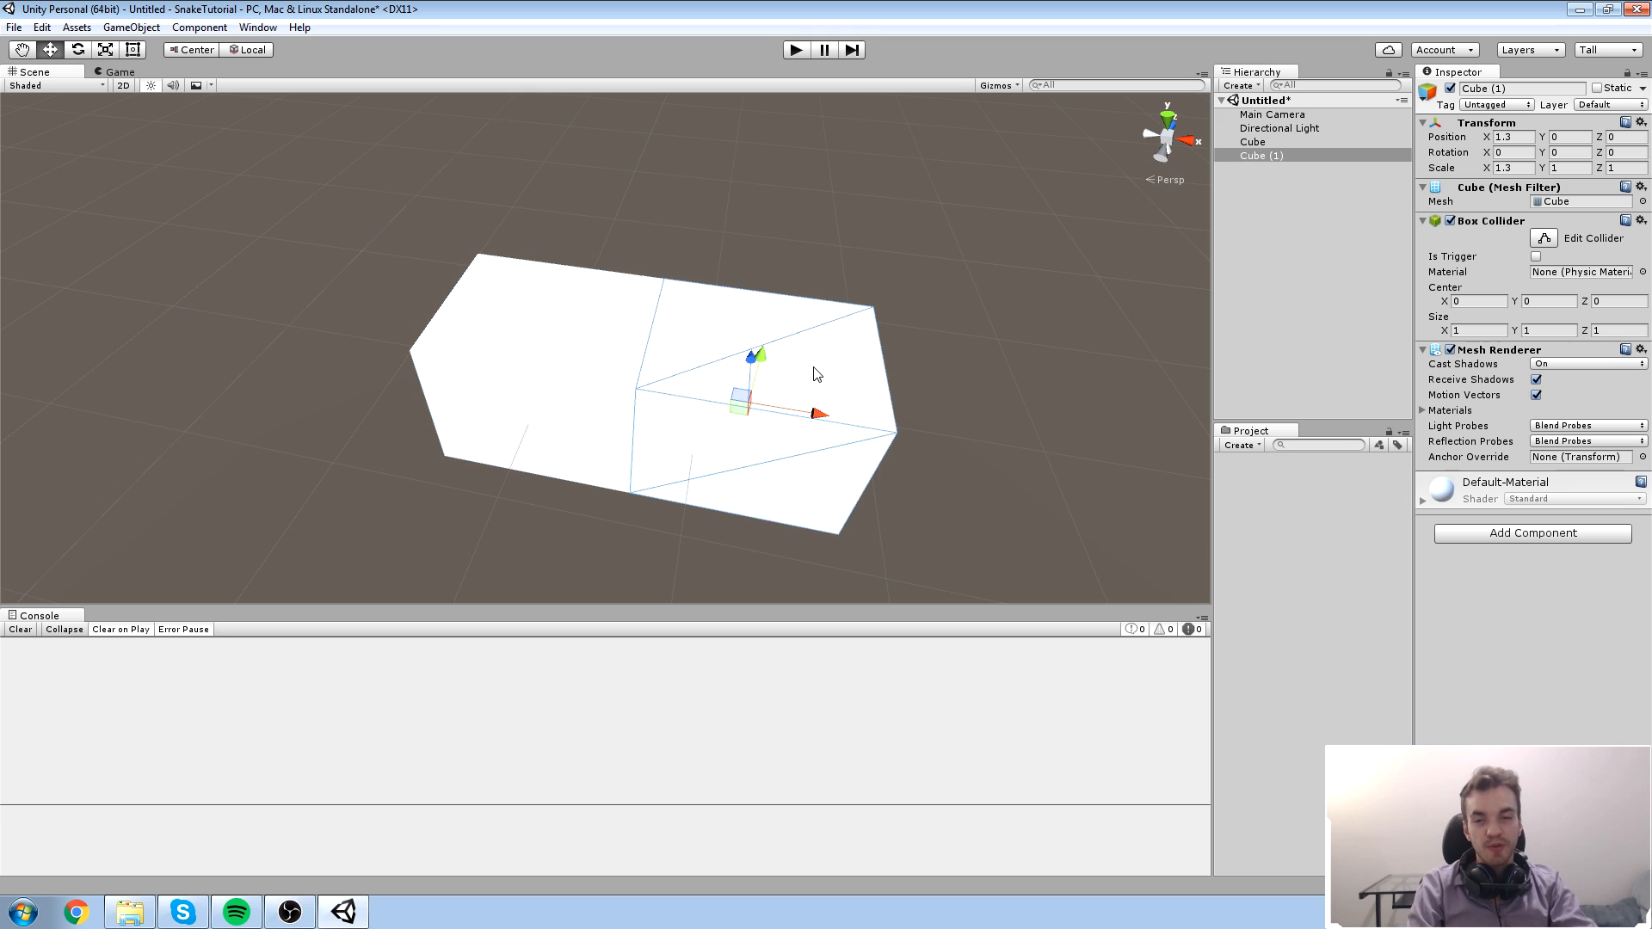
# Step: Delete the duplicate cube and set the original Cube's X scale to 1
pyautogui.scroll(-3, 809, 374)
pyautogui.press('Delete')
pyautogui.click(636, 363)
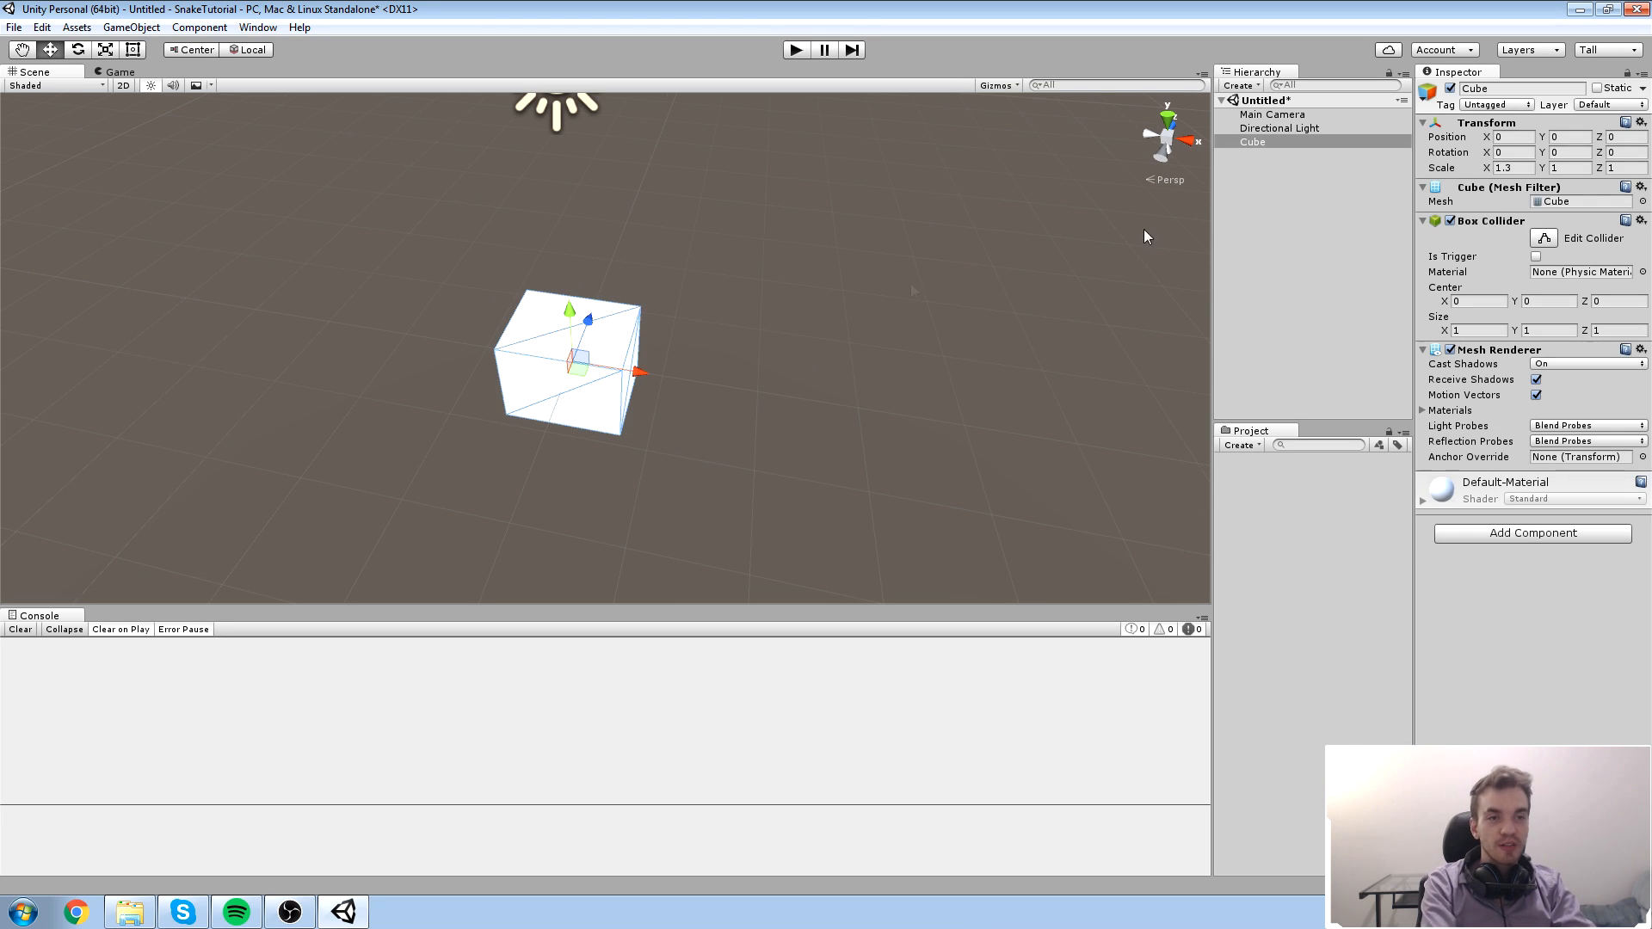
pyautogui.click(1515, 168)
pyautogui.write('1')
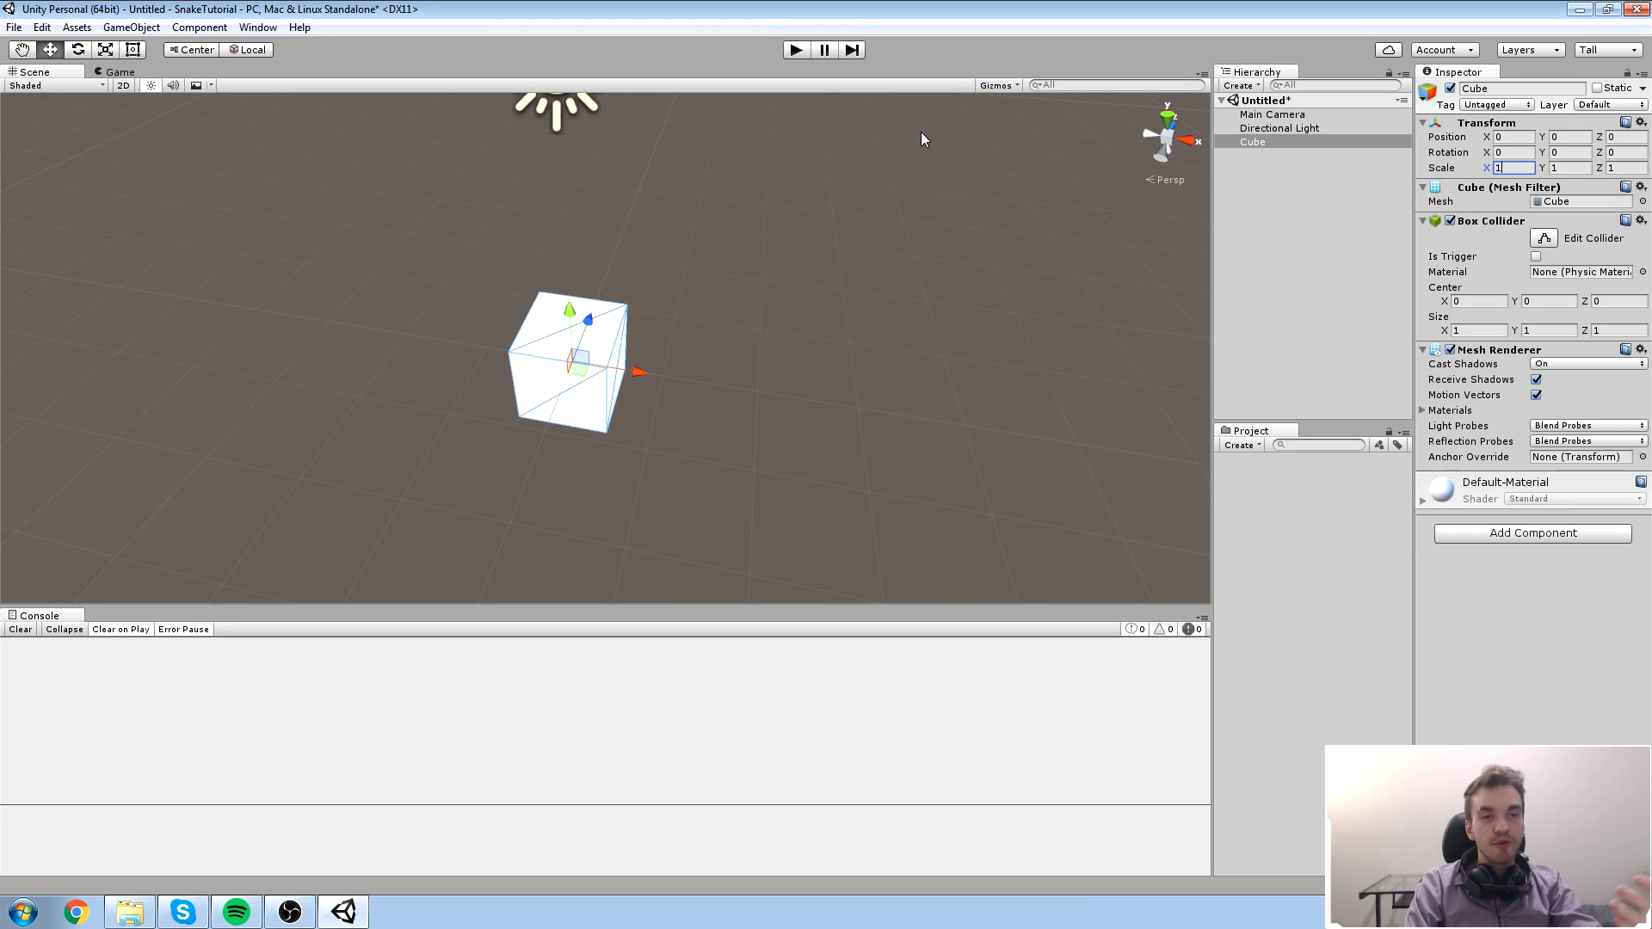
pyautogui.hotkey('ctrl', 's')
pyautogui.press('Escape')
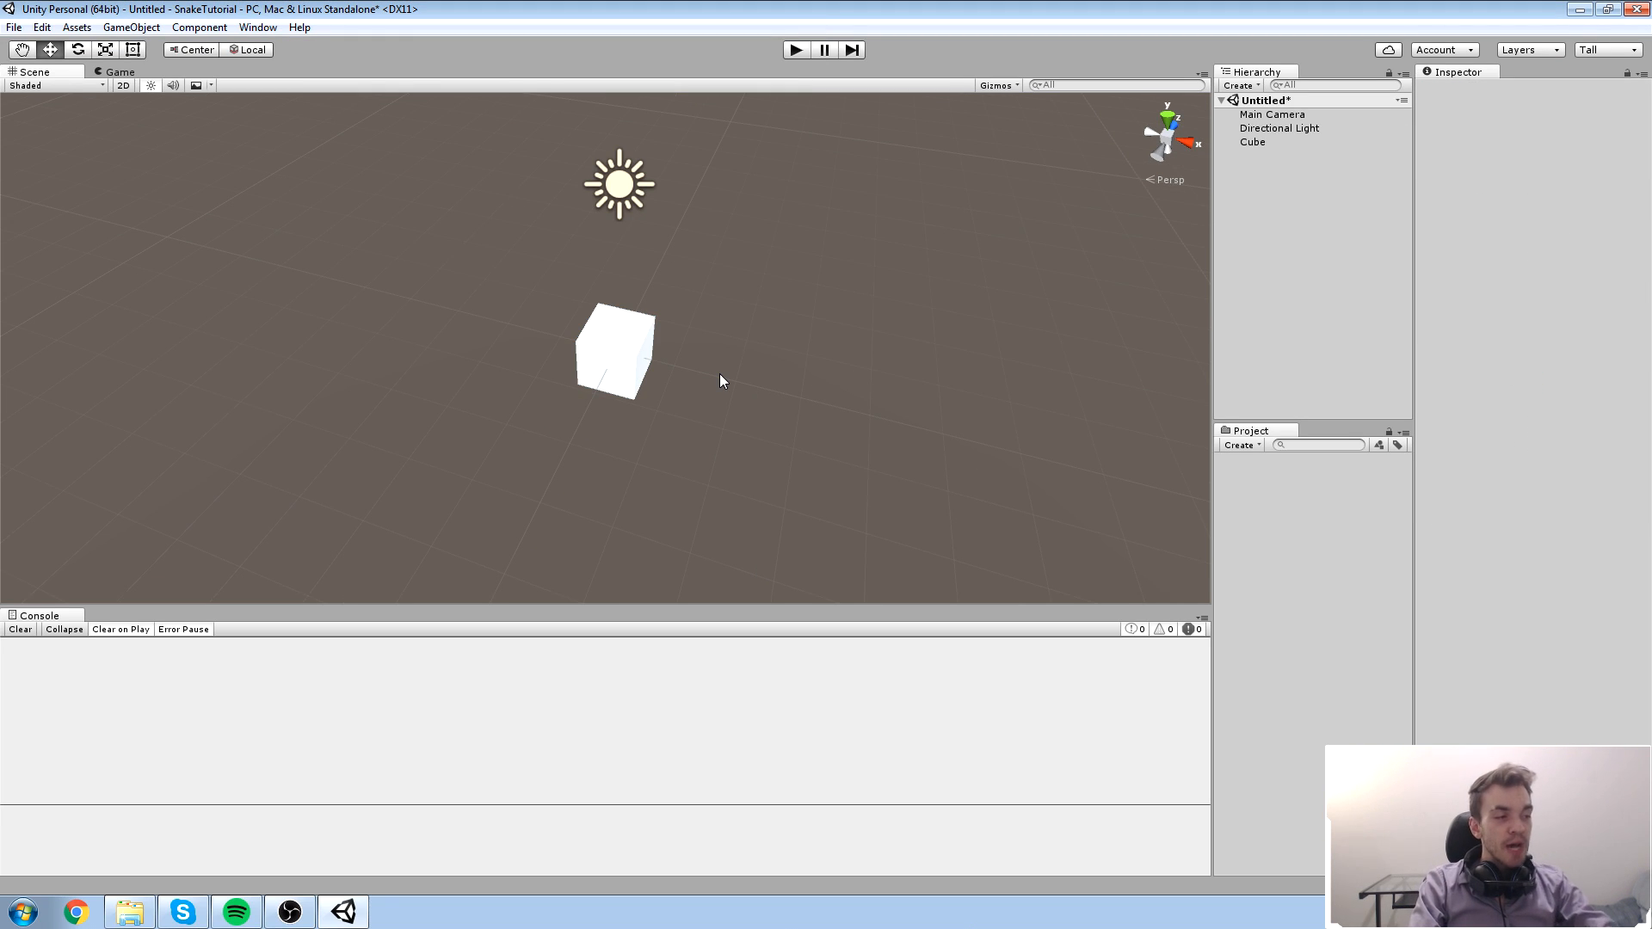
# Step: Duplicate the Cube and move the copy along the X axis to X 2 with increment snapping
pyautogui.click(635, 353)
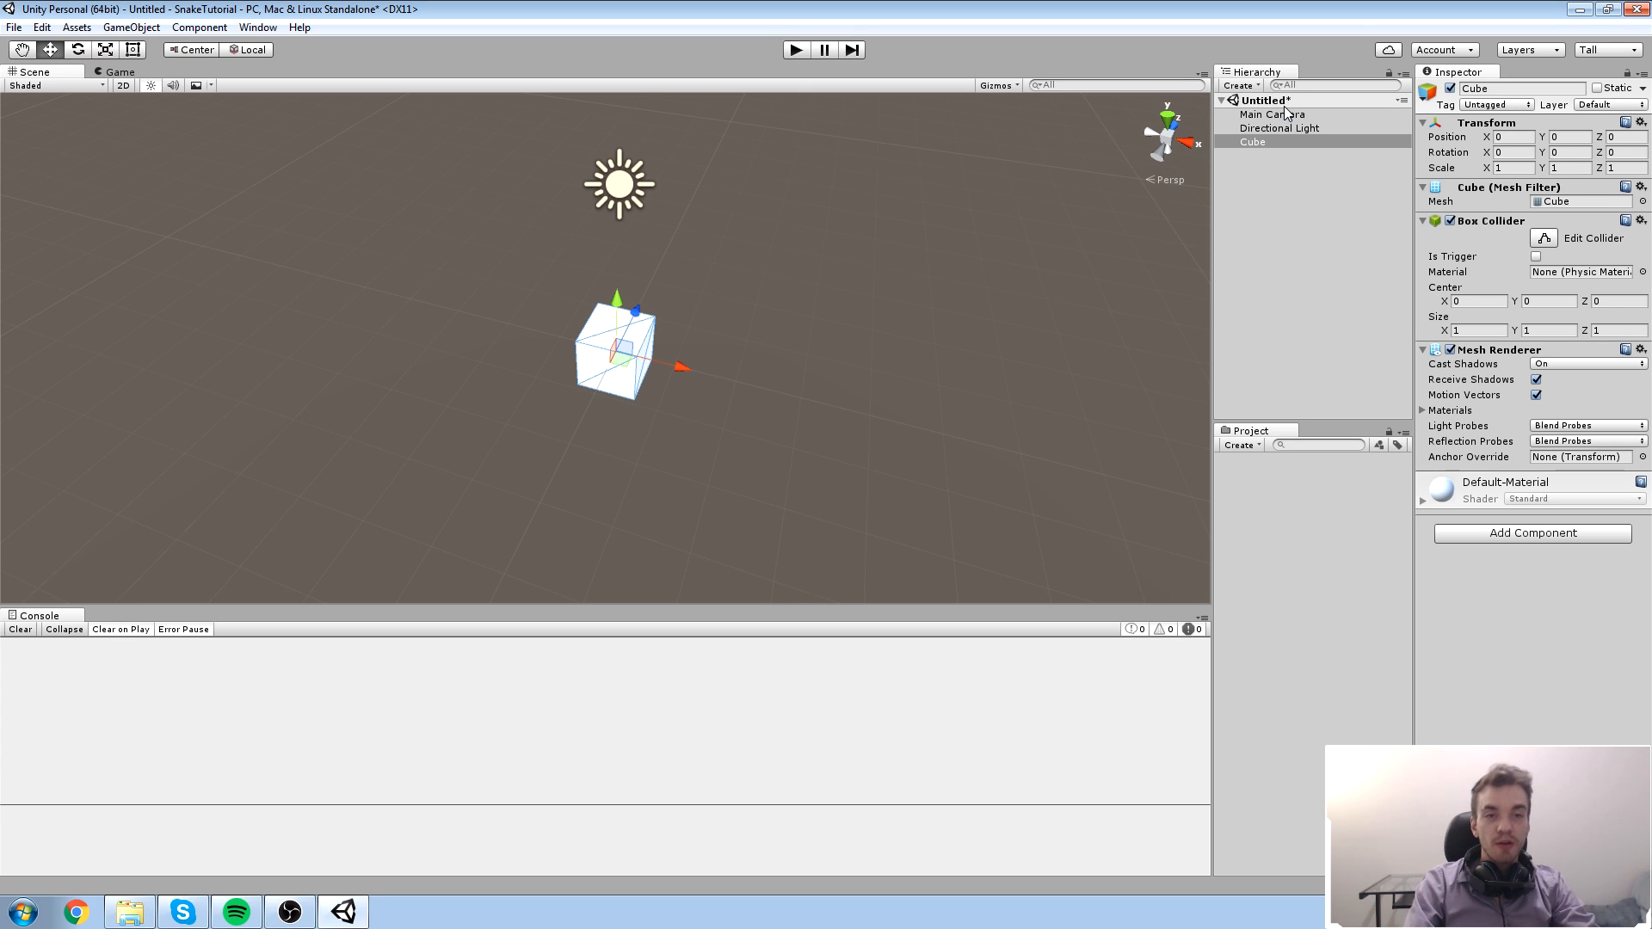
pyautogui.hotkey('ctrl', 'd')
pyautogui.keyDown('ctrl'); pyautogui.moveTo(679, 368); pyautogui.dragTo(790, 401); pyautogui.keyUp('ctrl')
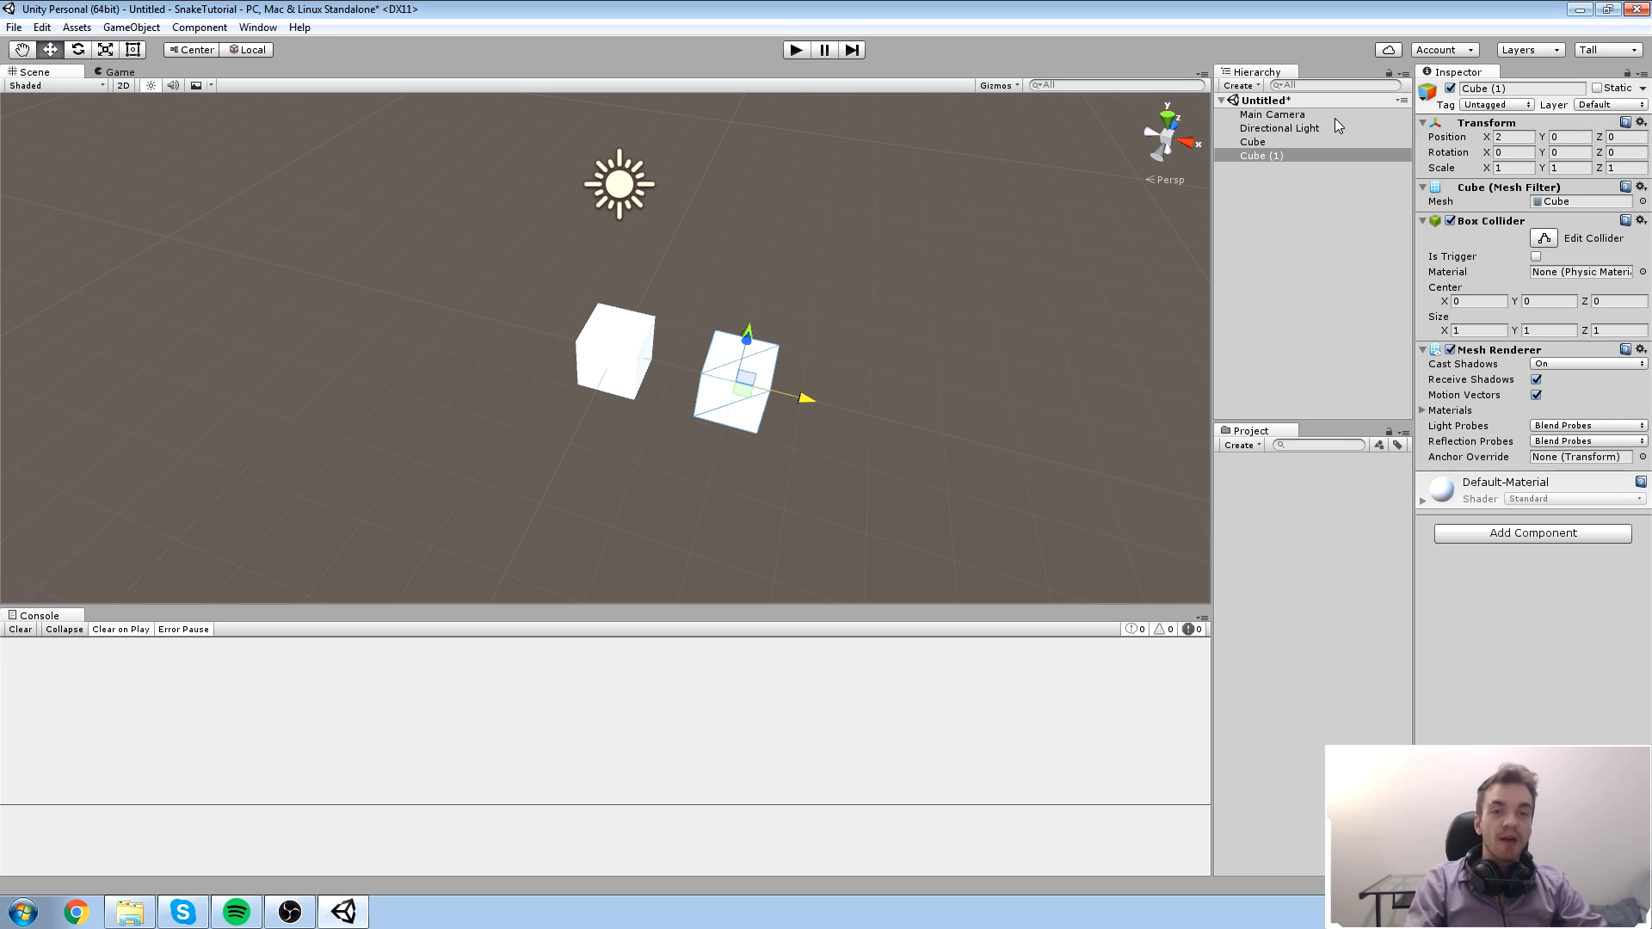
# Step: Add a second directional light to the scene
pyautogui.keyDown('alt'); pyautogui.moveTo(641, 325); pyautogui.dragTo(891, 261); pyautogui.keyUp('alt')
pyautogui.click(891, 261)
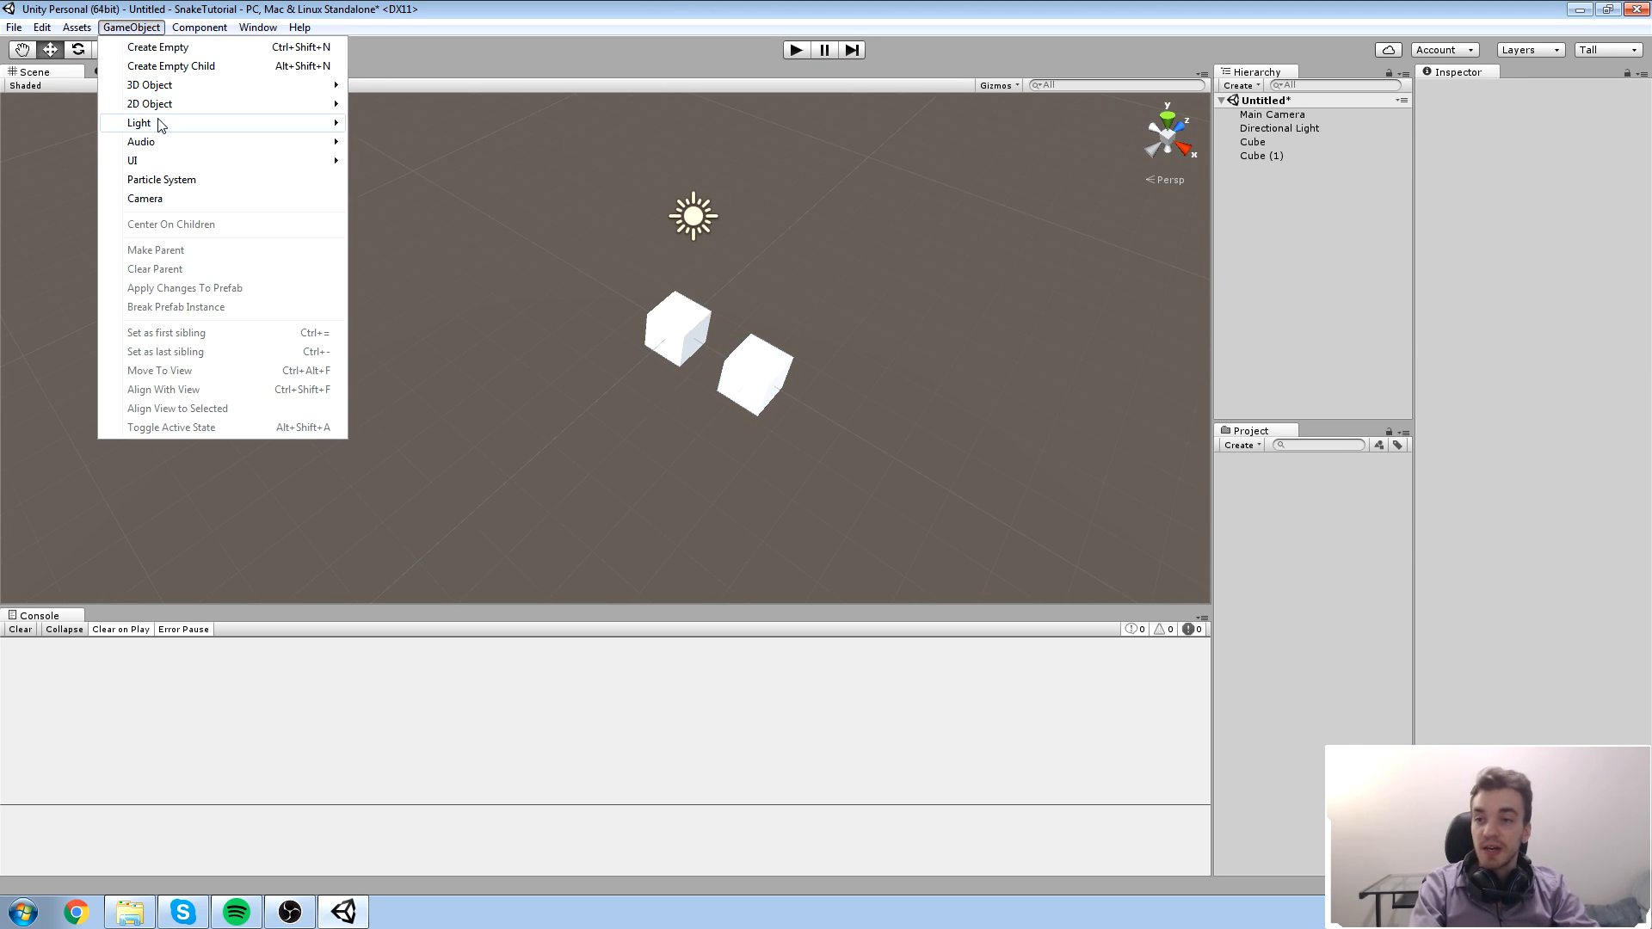
pyautogui.moveTo(159, 123)
pyautogui.click(435, 126)
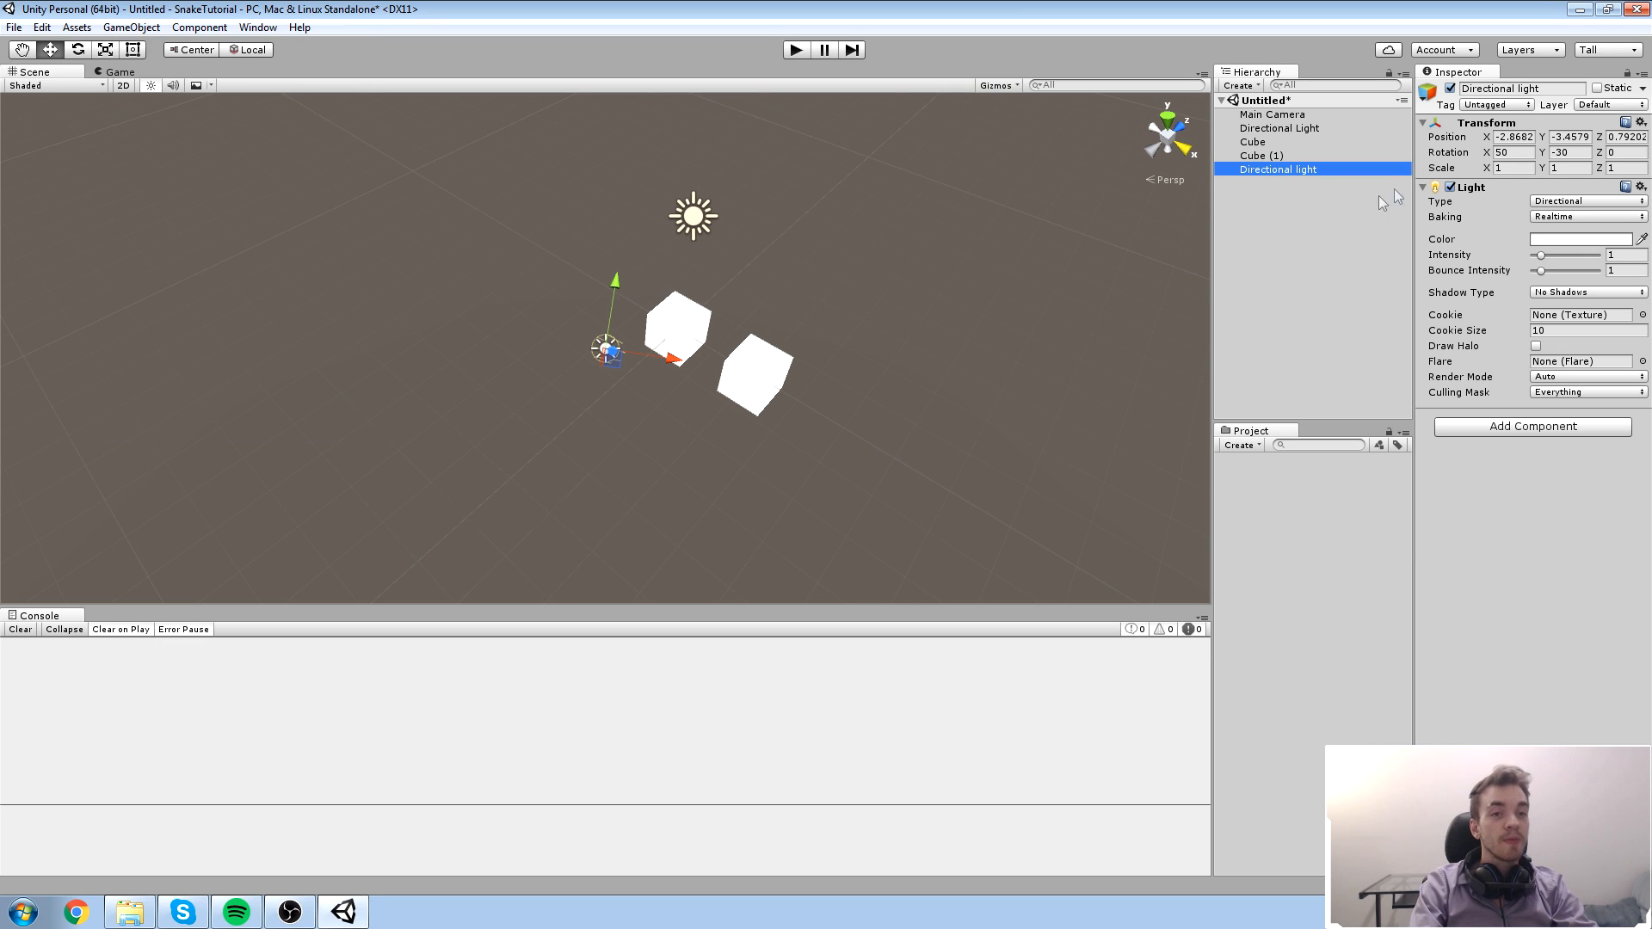
# Step: Select the lights and cubes in turn and examine how the Hierarchy entries correspond to the objects in the Scene view
pyautogui.click(897, 280)
pyautogui.click(608, 353)
pyautogui.click(1296, 129)
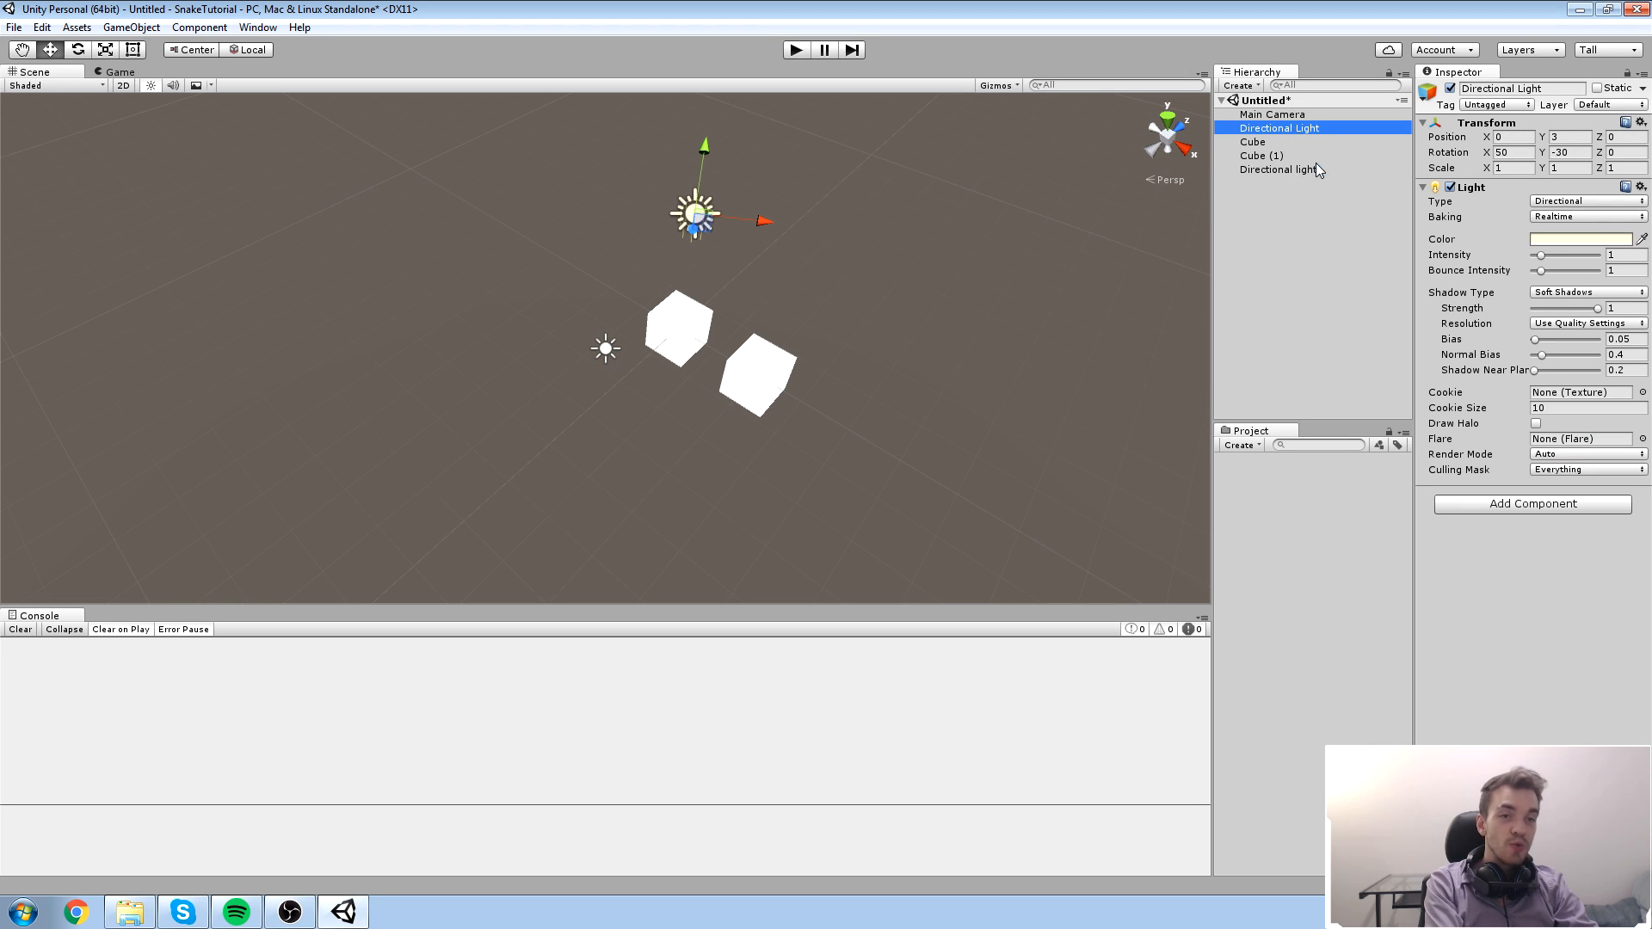
pyautogui.click(1315, 163)
pyautogui.press('Up')
pyautogui.press('Up')
pyautogui.press('Up')
pyautogui.click(1308, 147)
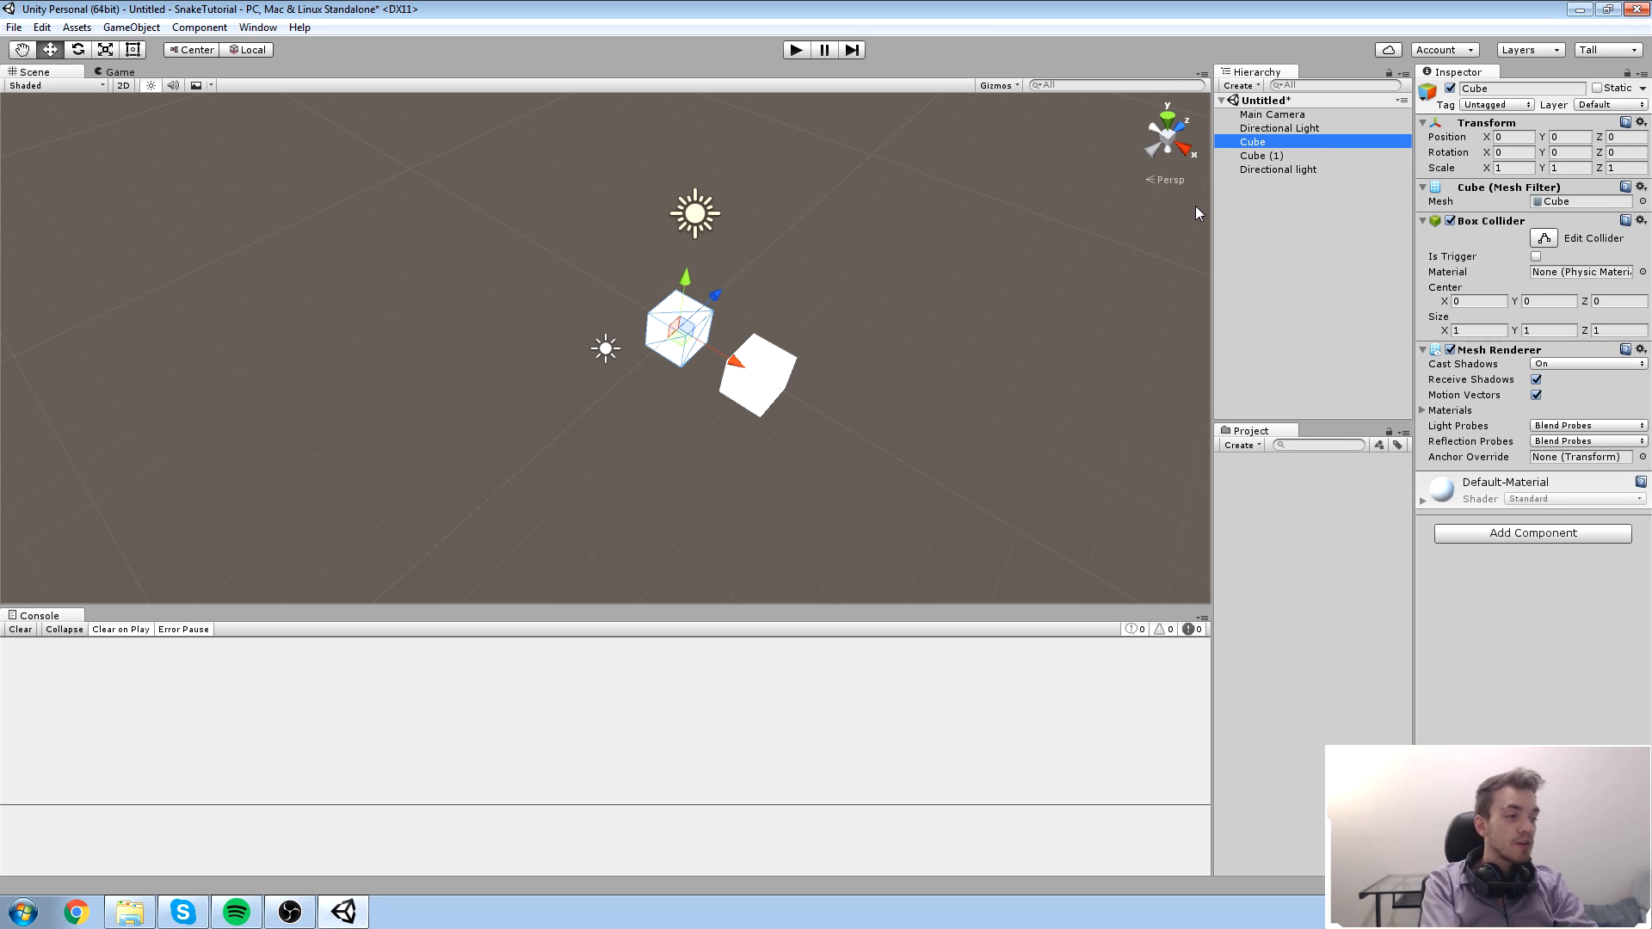
pyautogui.click(1306, 172)
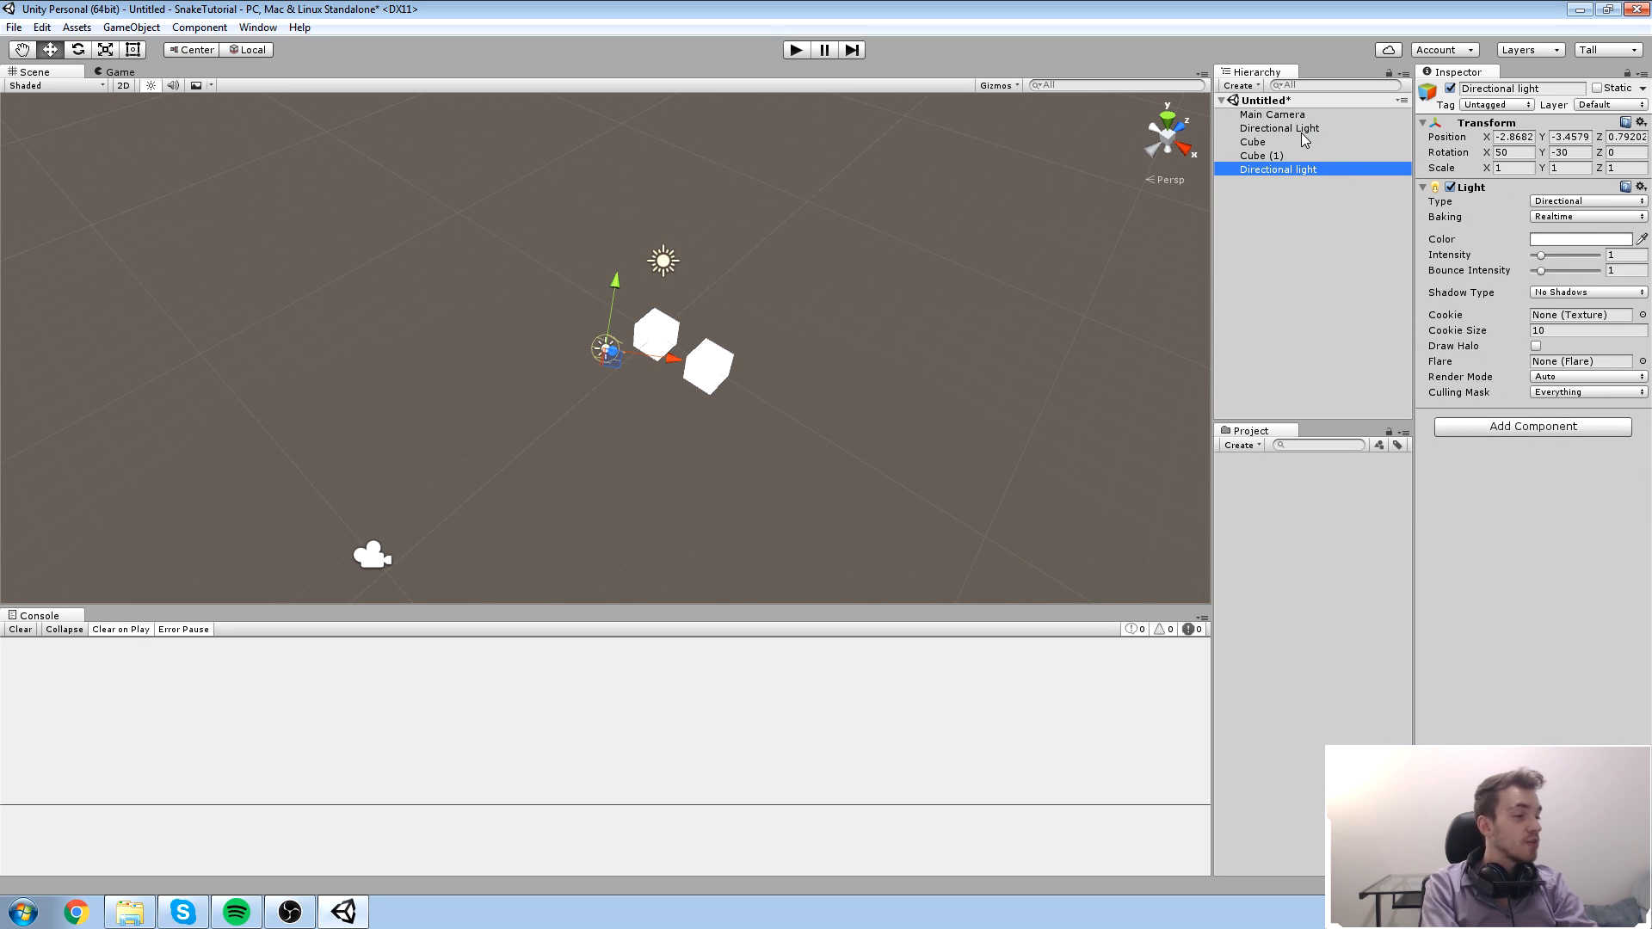
pyautogui.click(1306, 129)
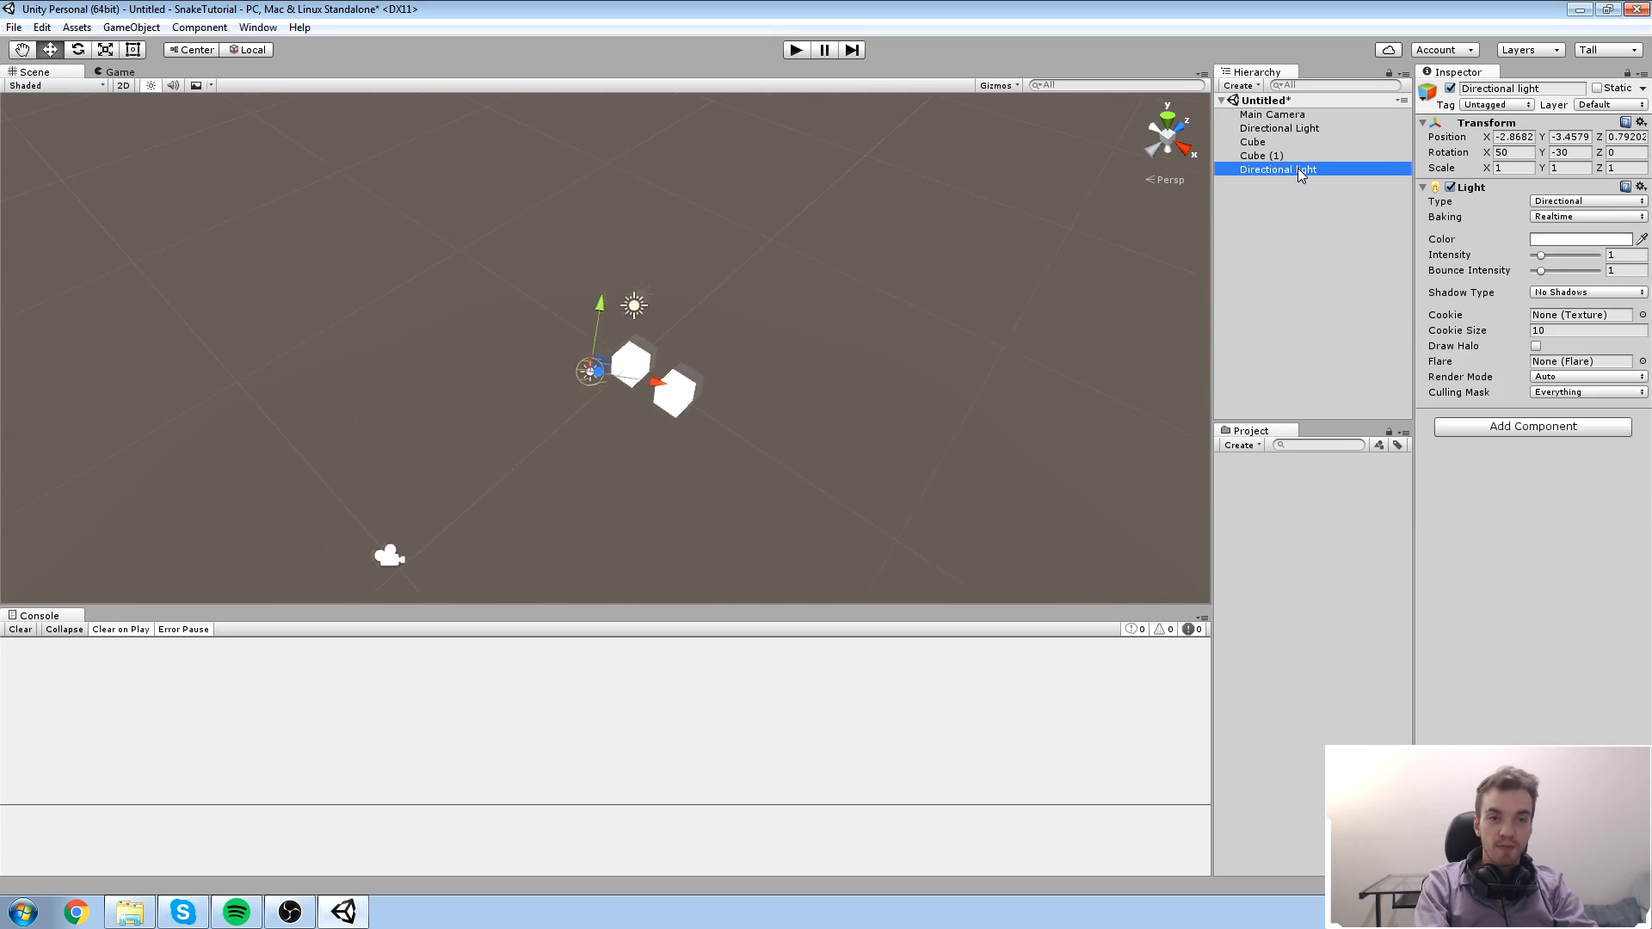
pyautogui.click(831, 398)
pyautogui.scroll(3, 831, 399)
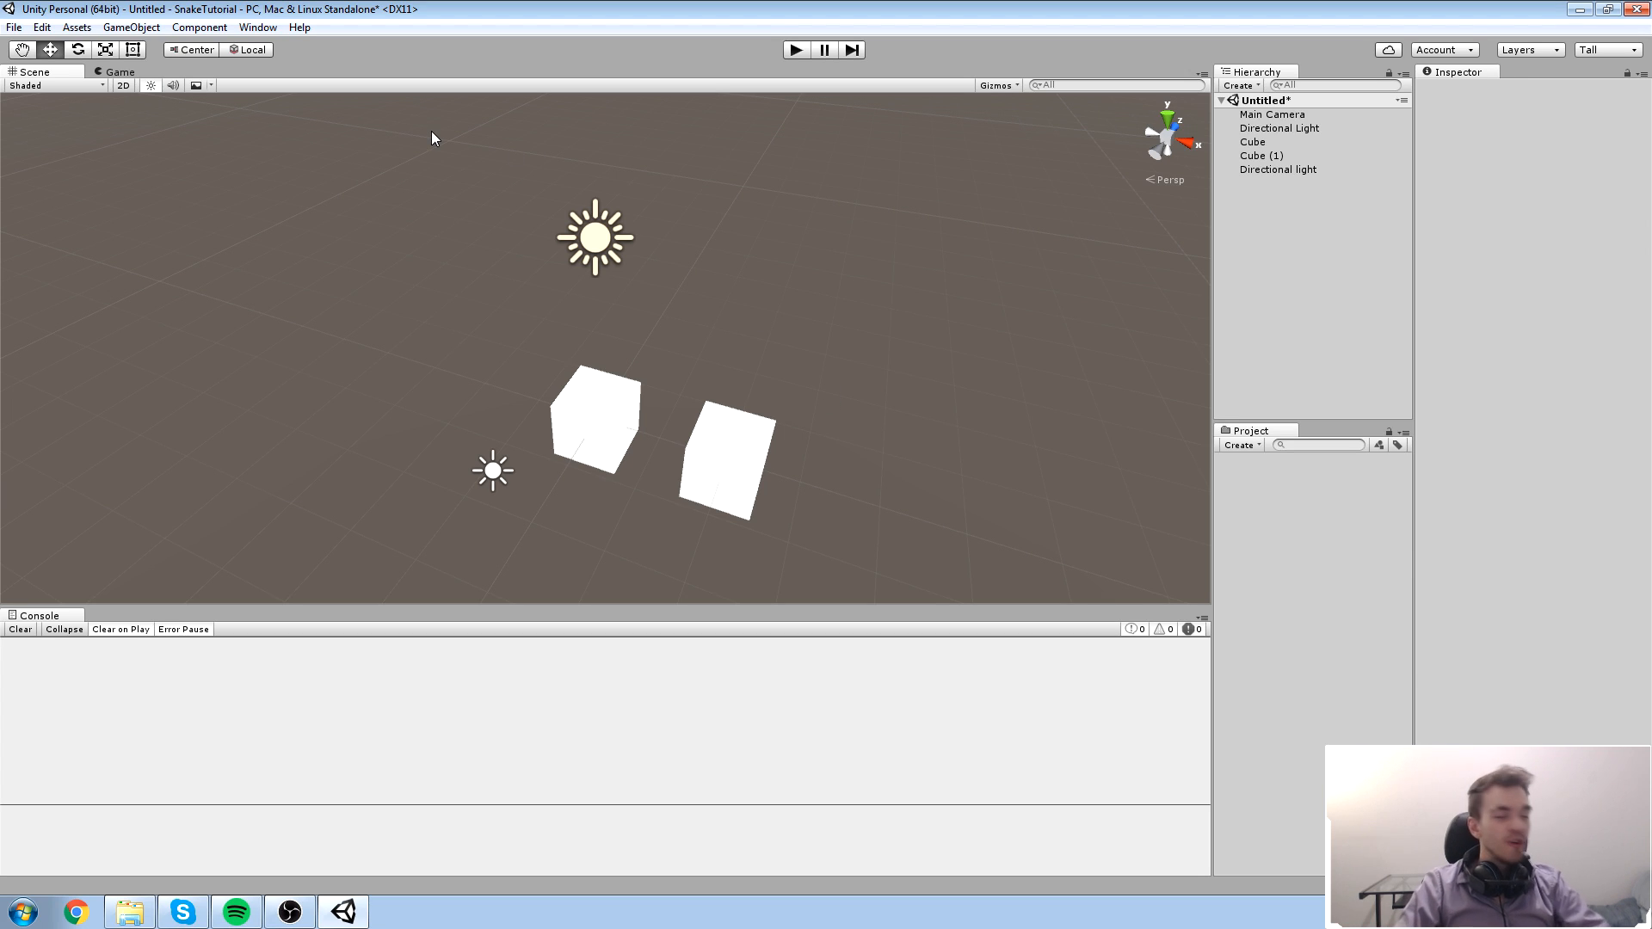
pyautogui.moveTo(903, 288); pyautogui.dragTo(843, 284, button='right')
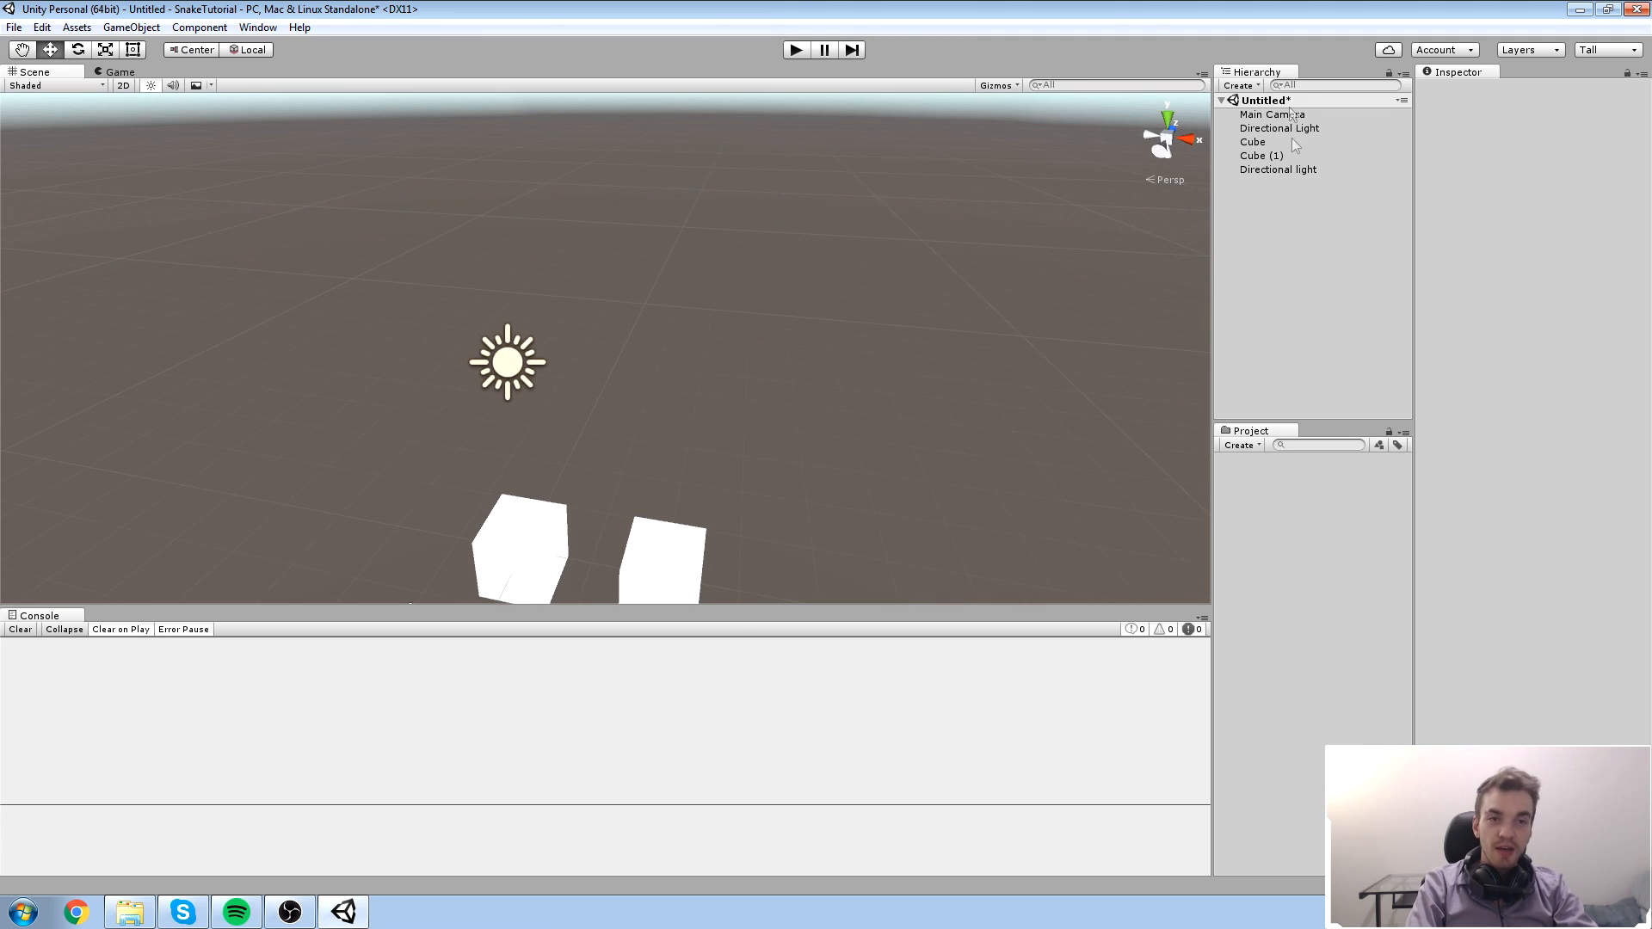
# Step: Select the Main Camera, focus the Scene view on it, and examine its view frustum and preview from several angles
pyautogui.click(1266, 115)
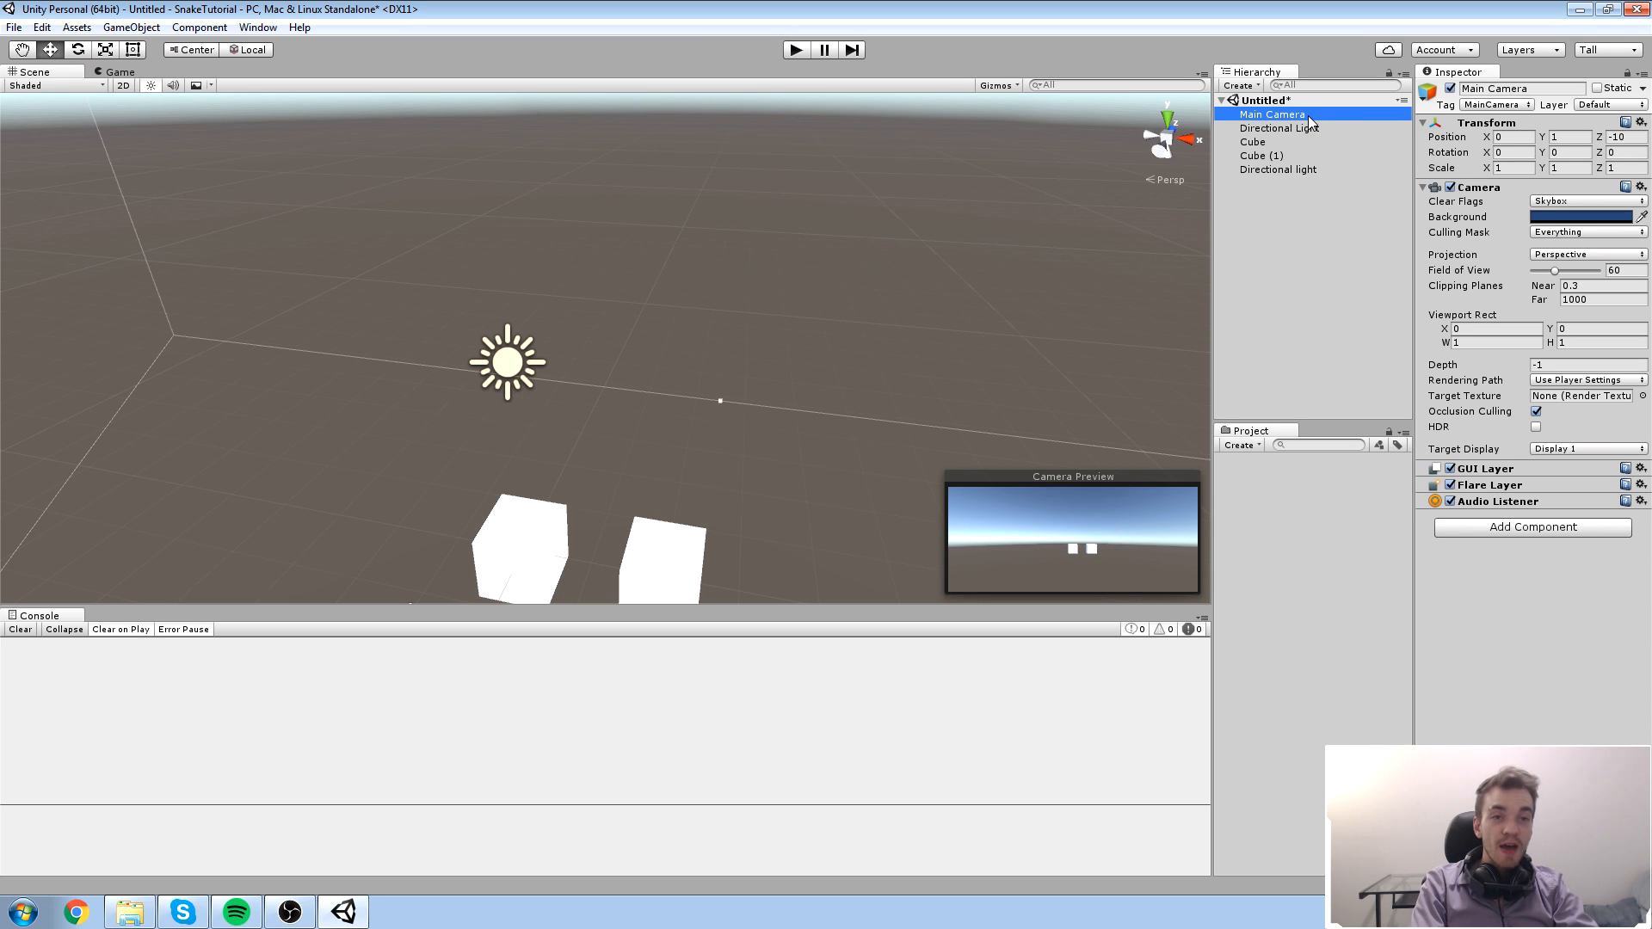
pyautogui.doubleClick(1308, 115)
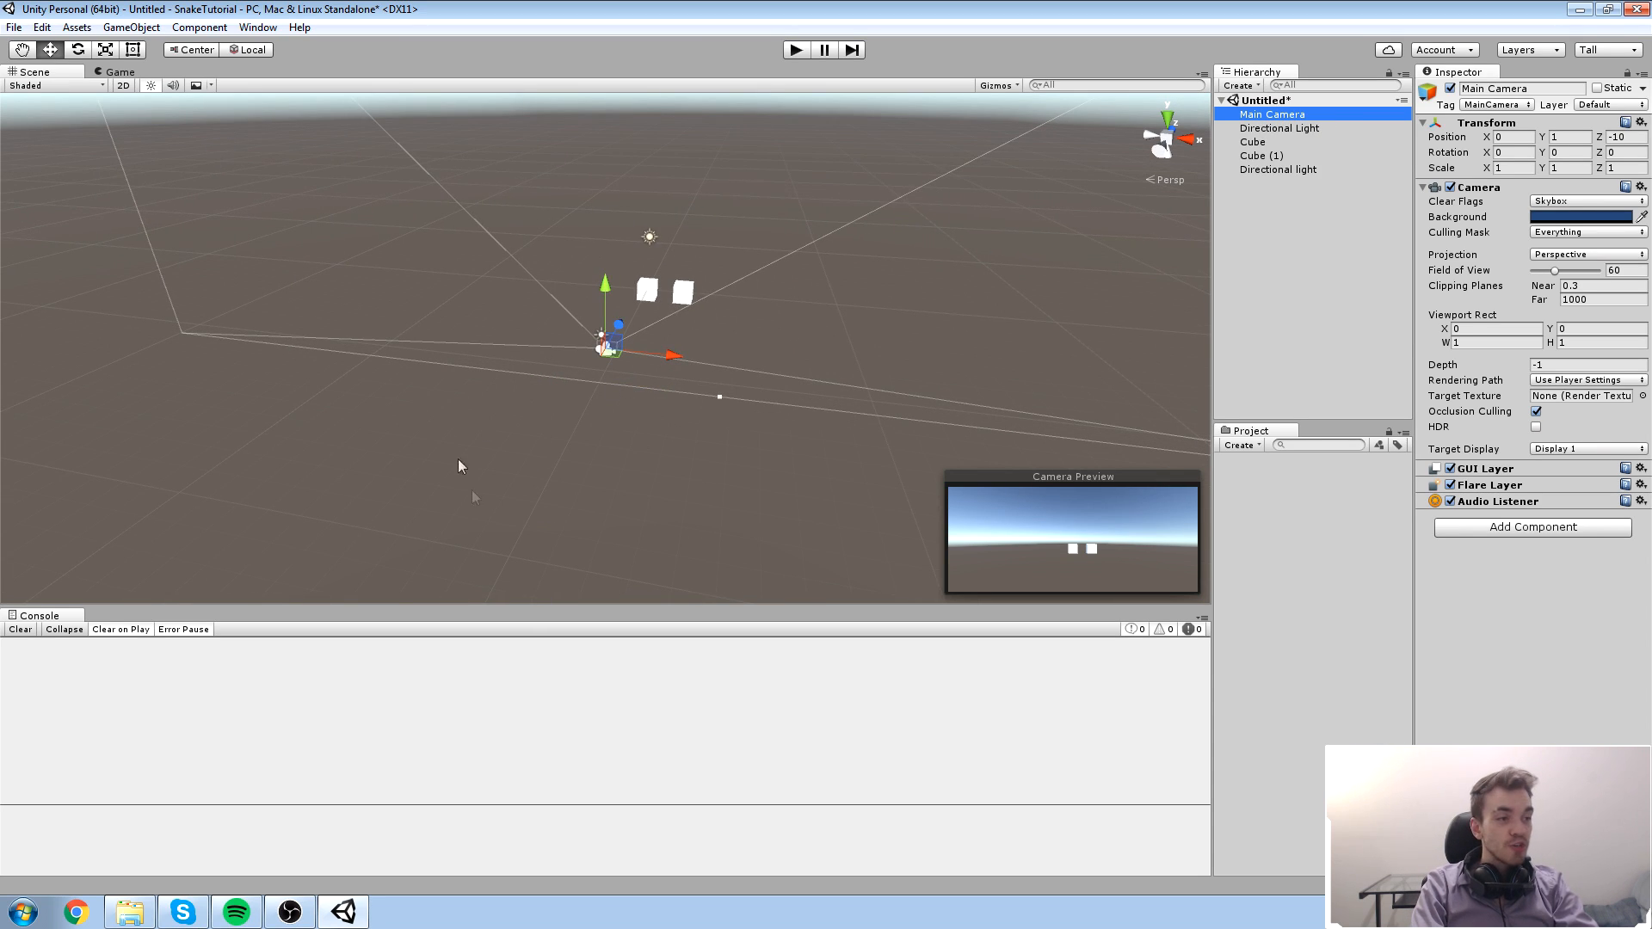
pyautogui.moveTo(642, 389); pyautogui.dragTo(773, 261, button='right')
pyautogui.press('f')
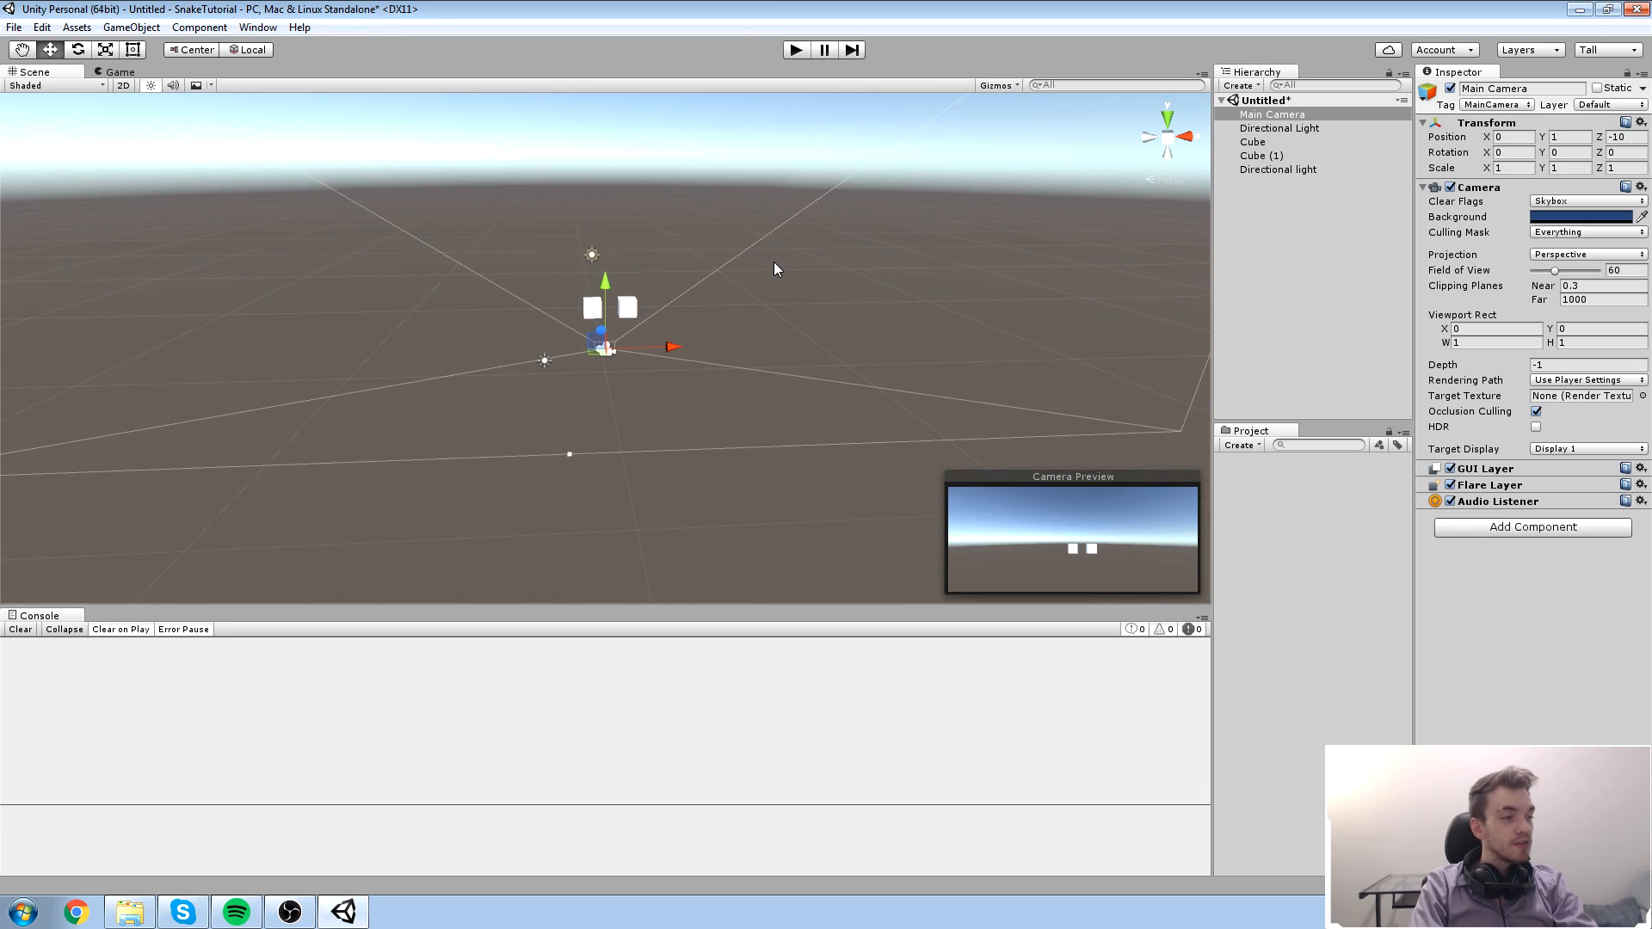
pyautogui.moveTo(981, 314); pyautogui.dragTo(432, 364, button='right')
pyautogui.press('f')
pyautogui.moveTo(674, 324); pyautogui.dragTo(1304, 146, button='right')
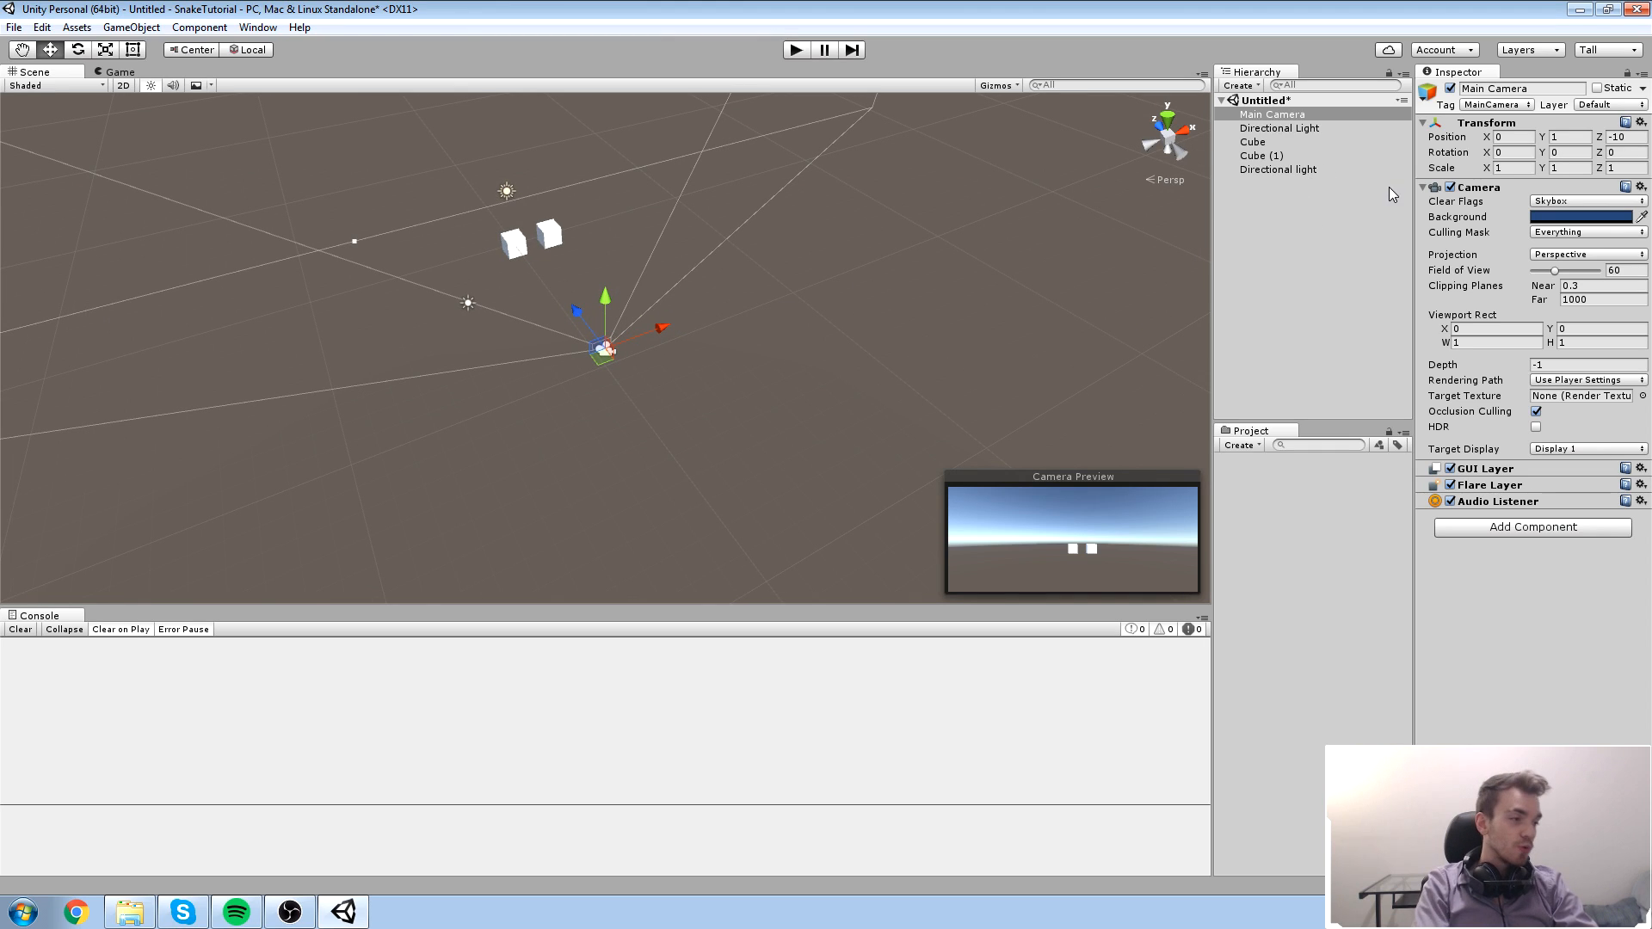
# Step: Delete both cubes and the second directional light from the scene
pyautogui.click(1276, 145)
pyautogui.keyDown('shift'); pyautogui.click(1286, 156); pyautogui.keyUp('shift')
pyautogui.moveTo(856, 137); pyautogui.dragTo(933, 194, button='middle')
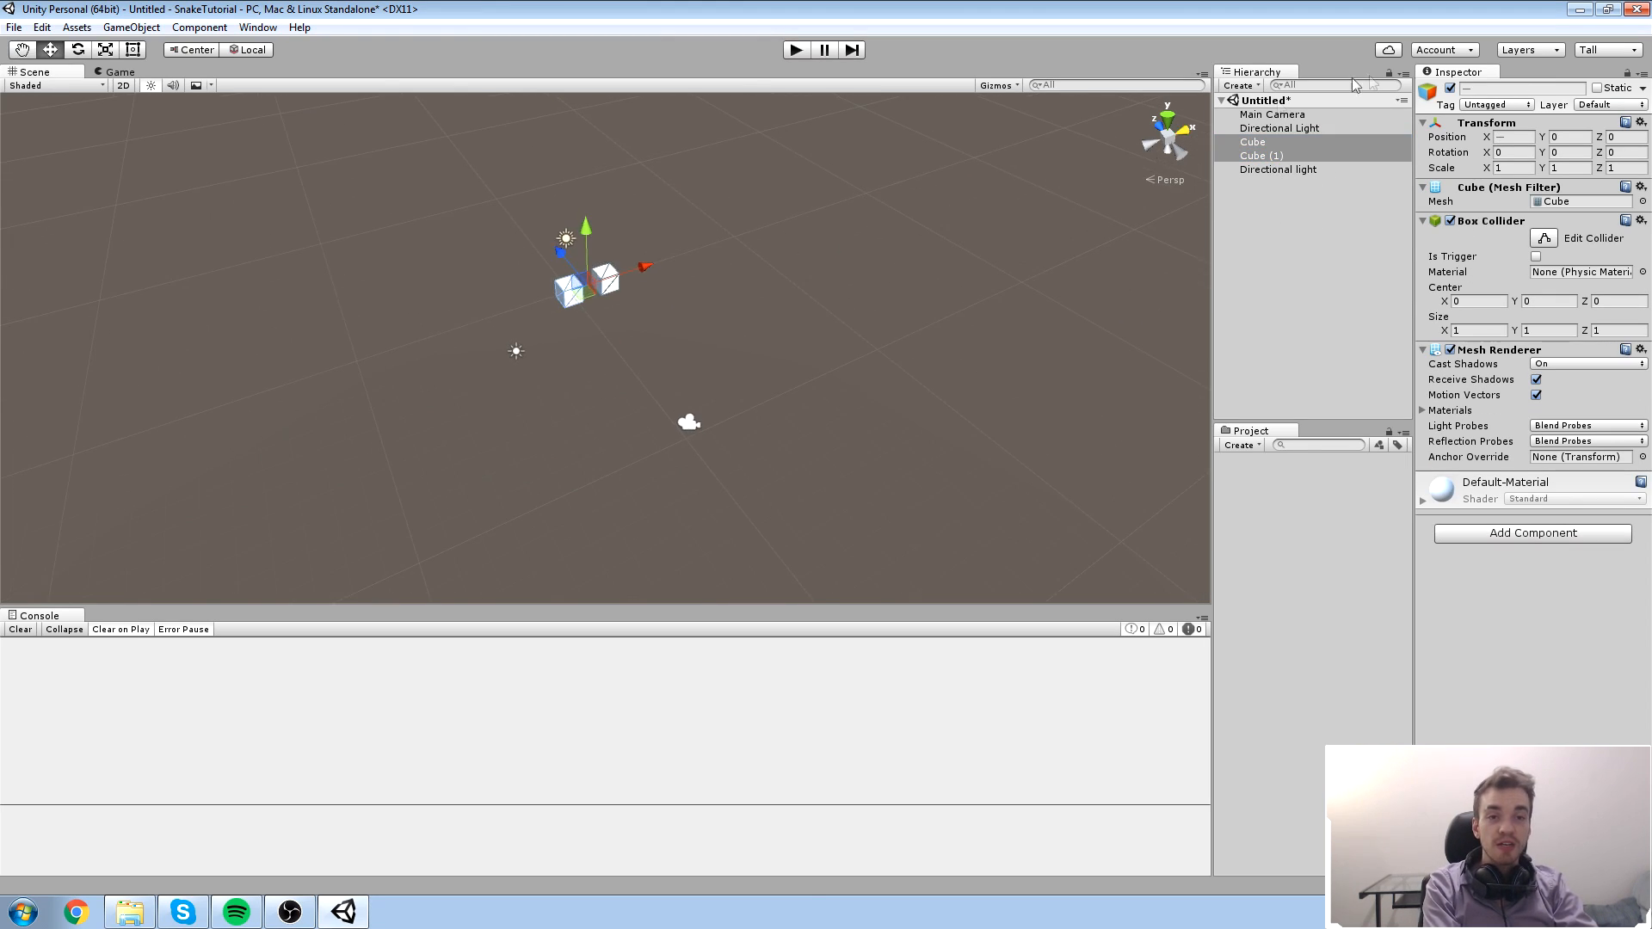
pyautogui.press('Delete')
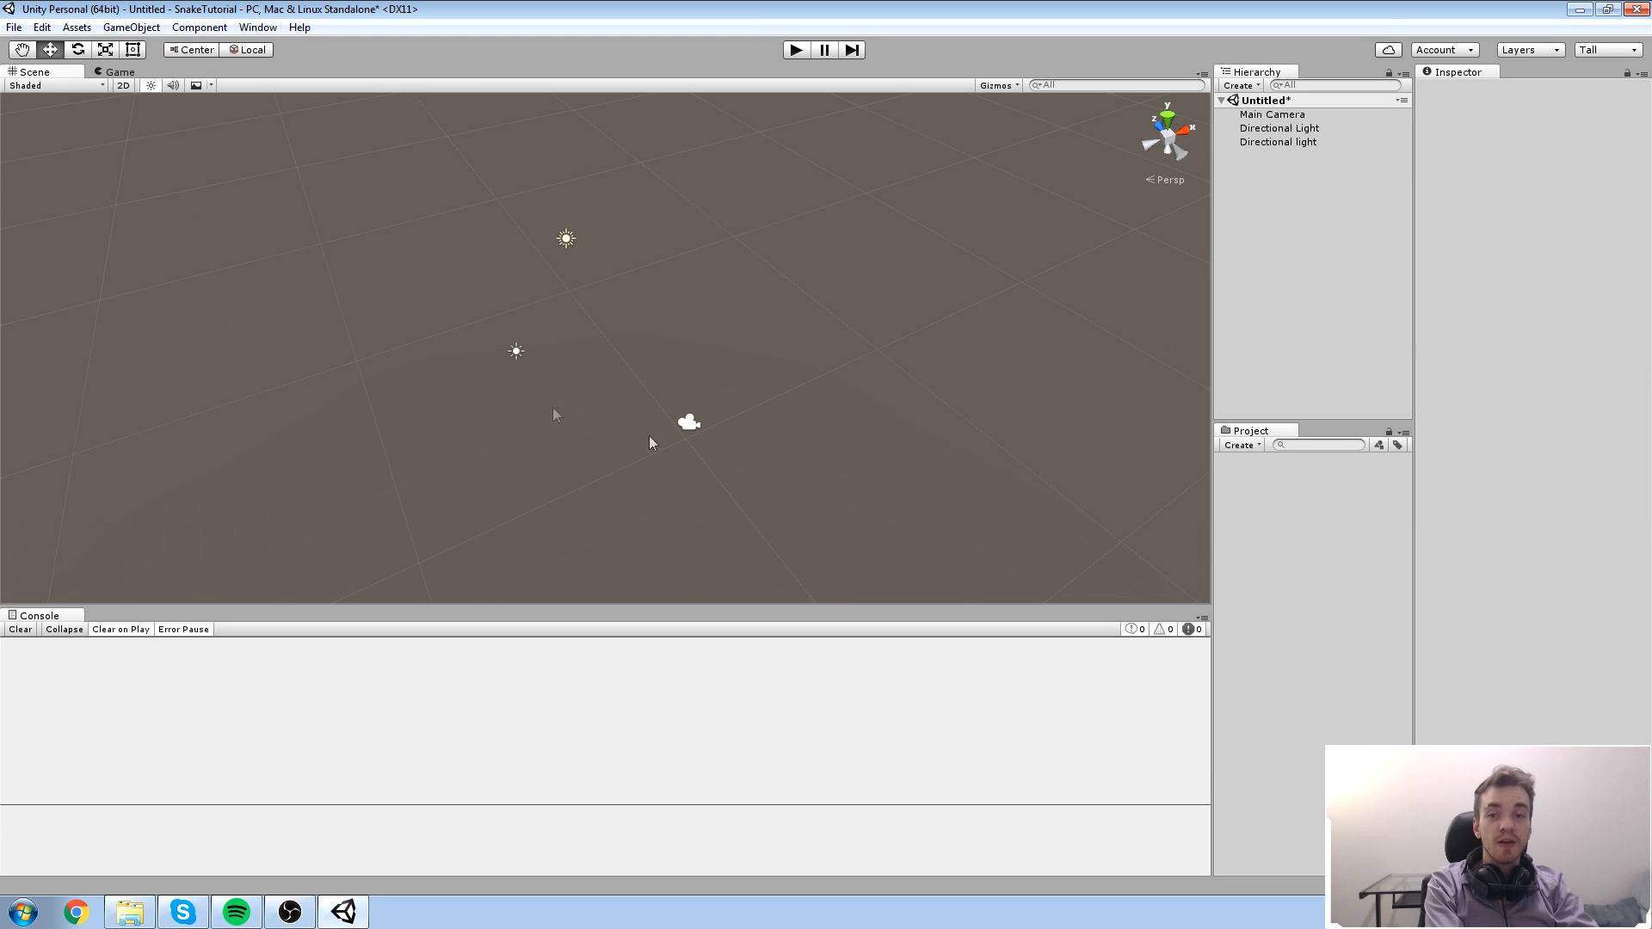
pyautogui.click(1281, 143)
pyautogui.press('Delete')
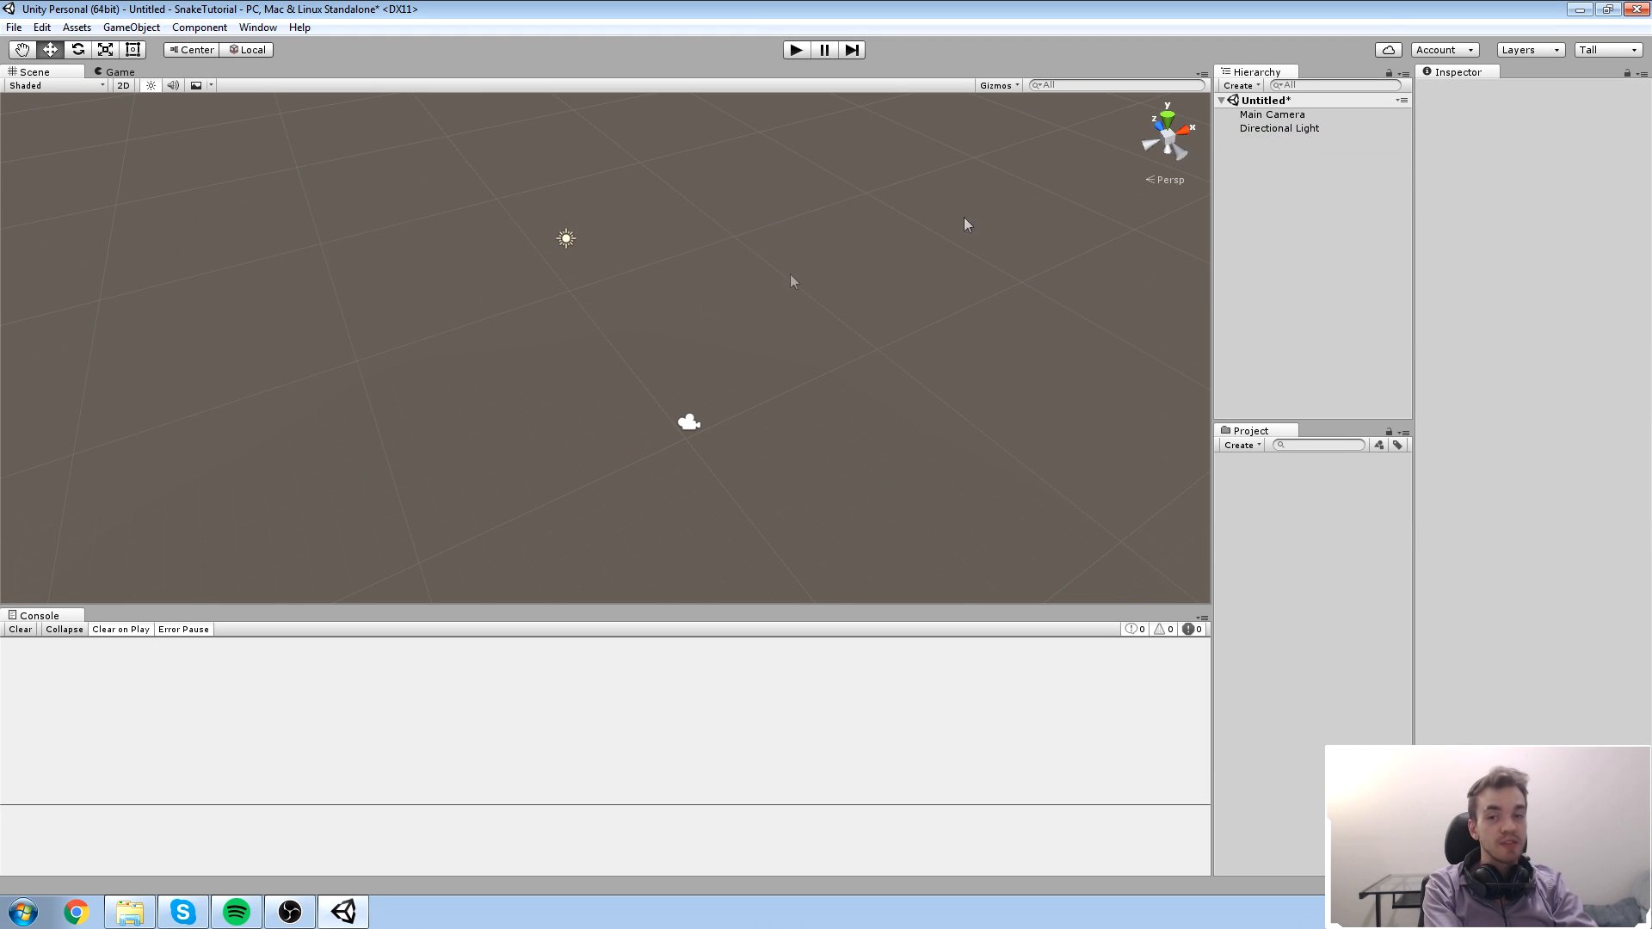
pyautogui.scroll(1, 688, 313)
pyautogui.moveTo(689, 313); pyautogui.dragTo(698, 313, button='middle')
pyautogui.hotkey('ctrl', 's')
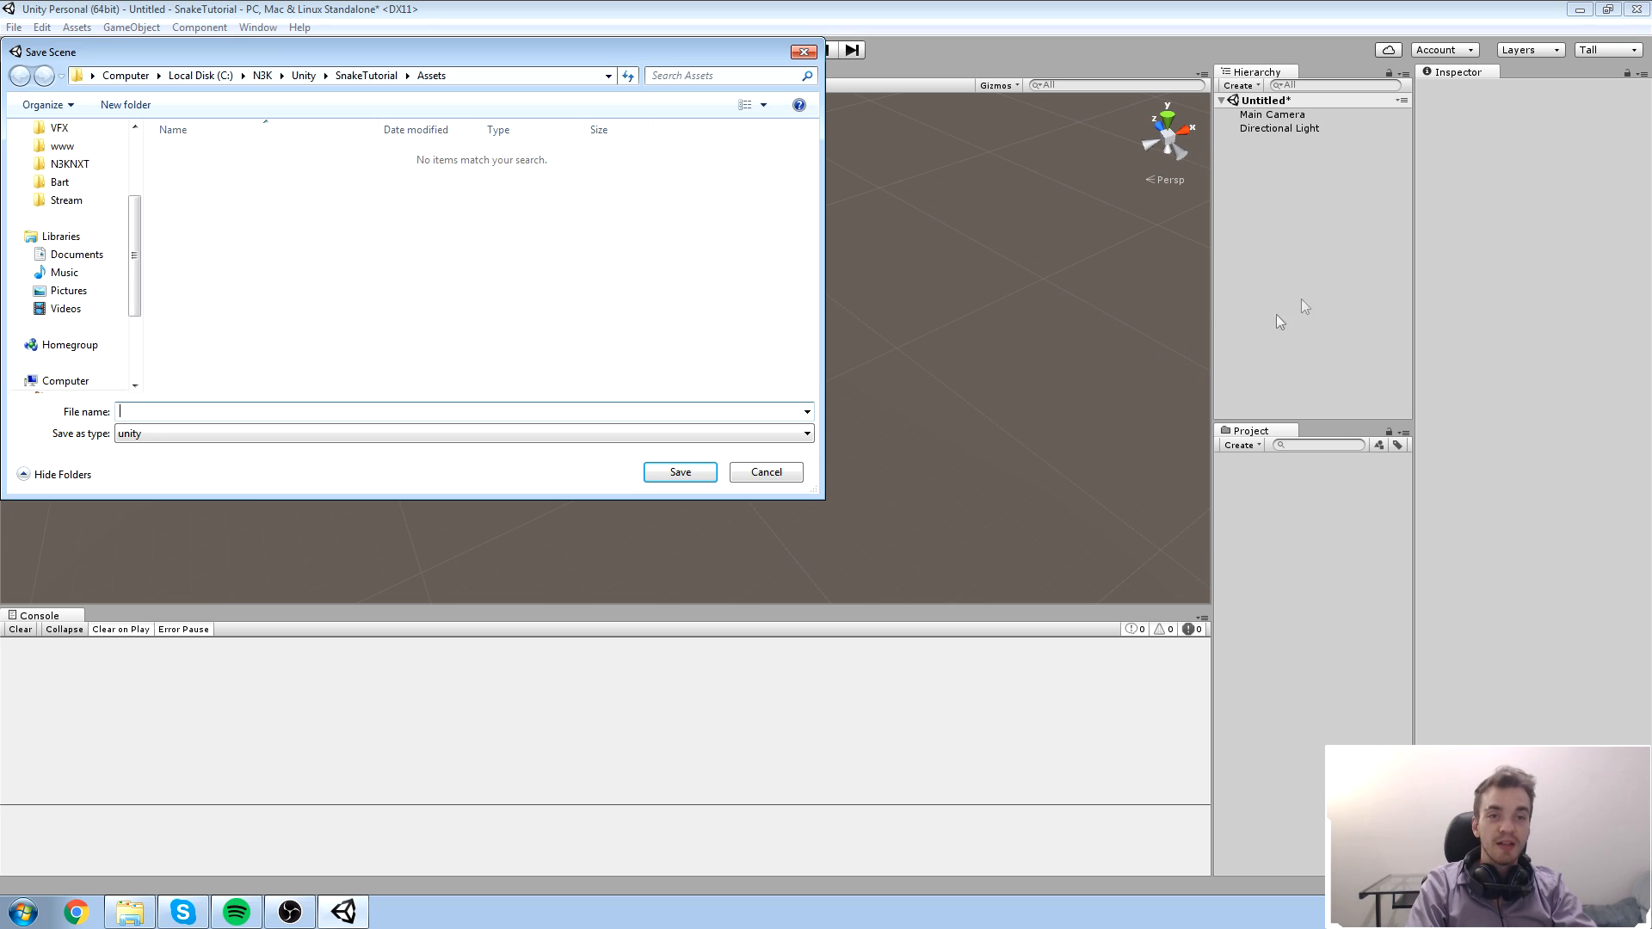
pyautogui.click(804, 53)
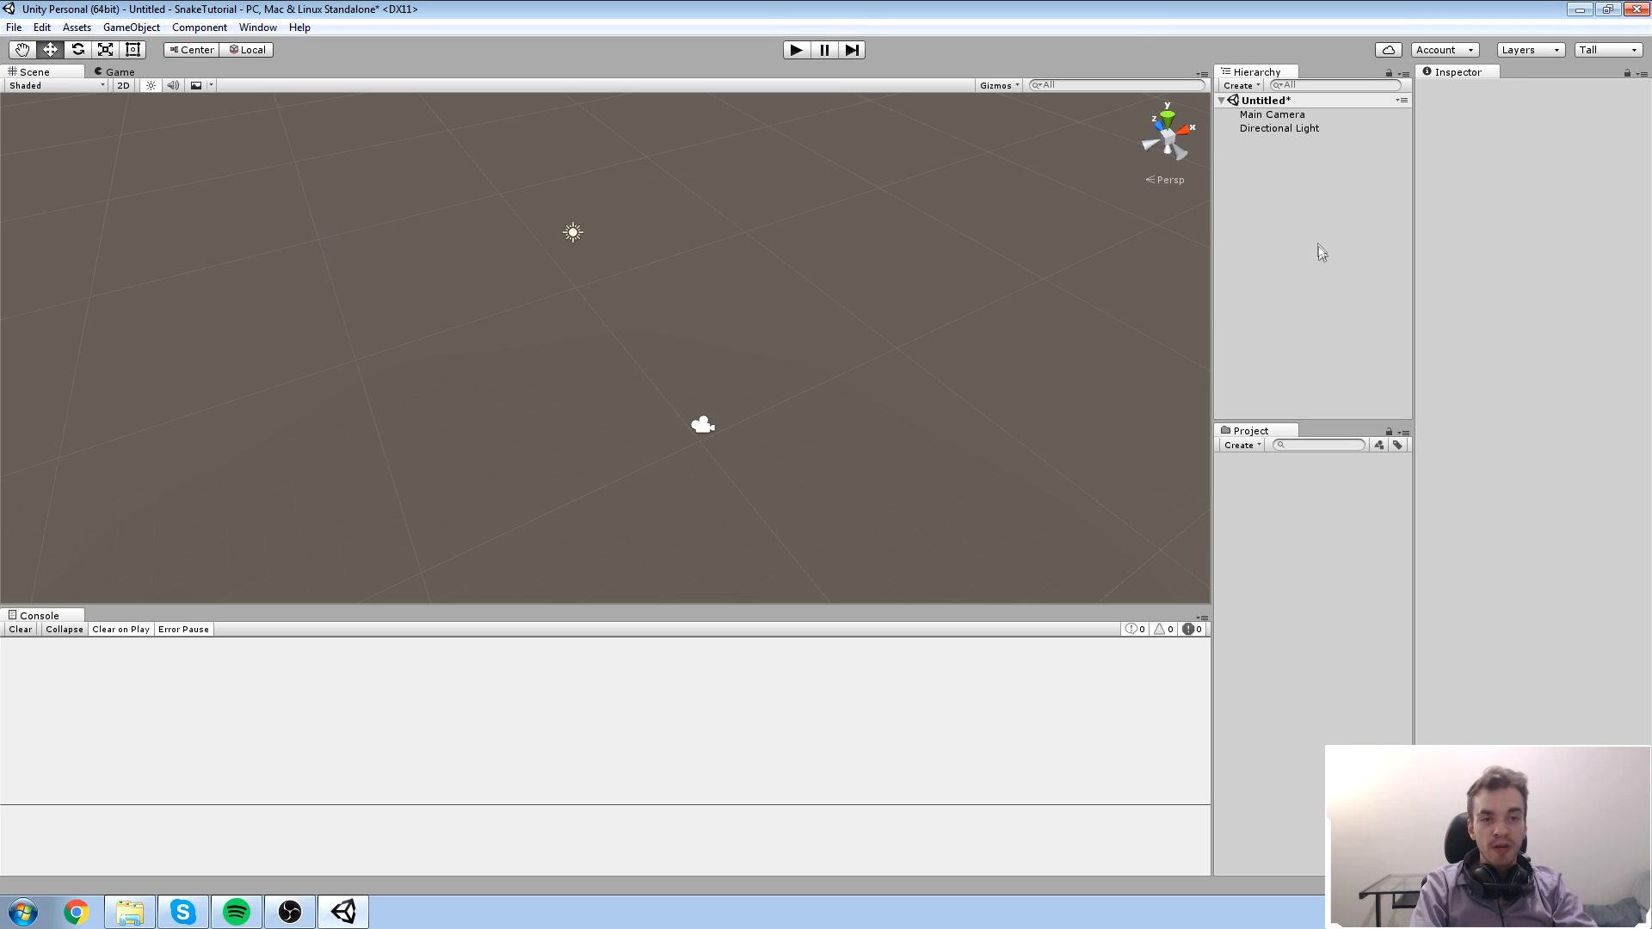
# Step: Add a new 3D Cube to the scene
pyautogui.scroll(1, 661, 320)
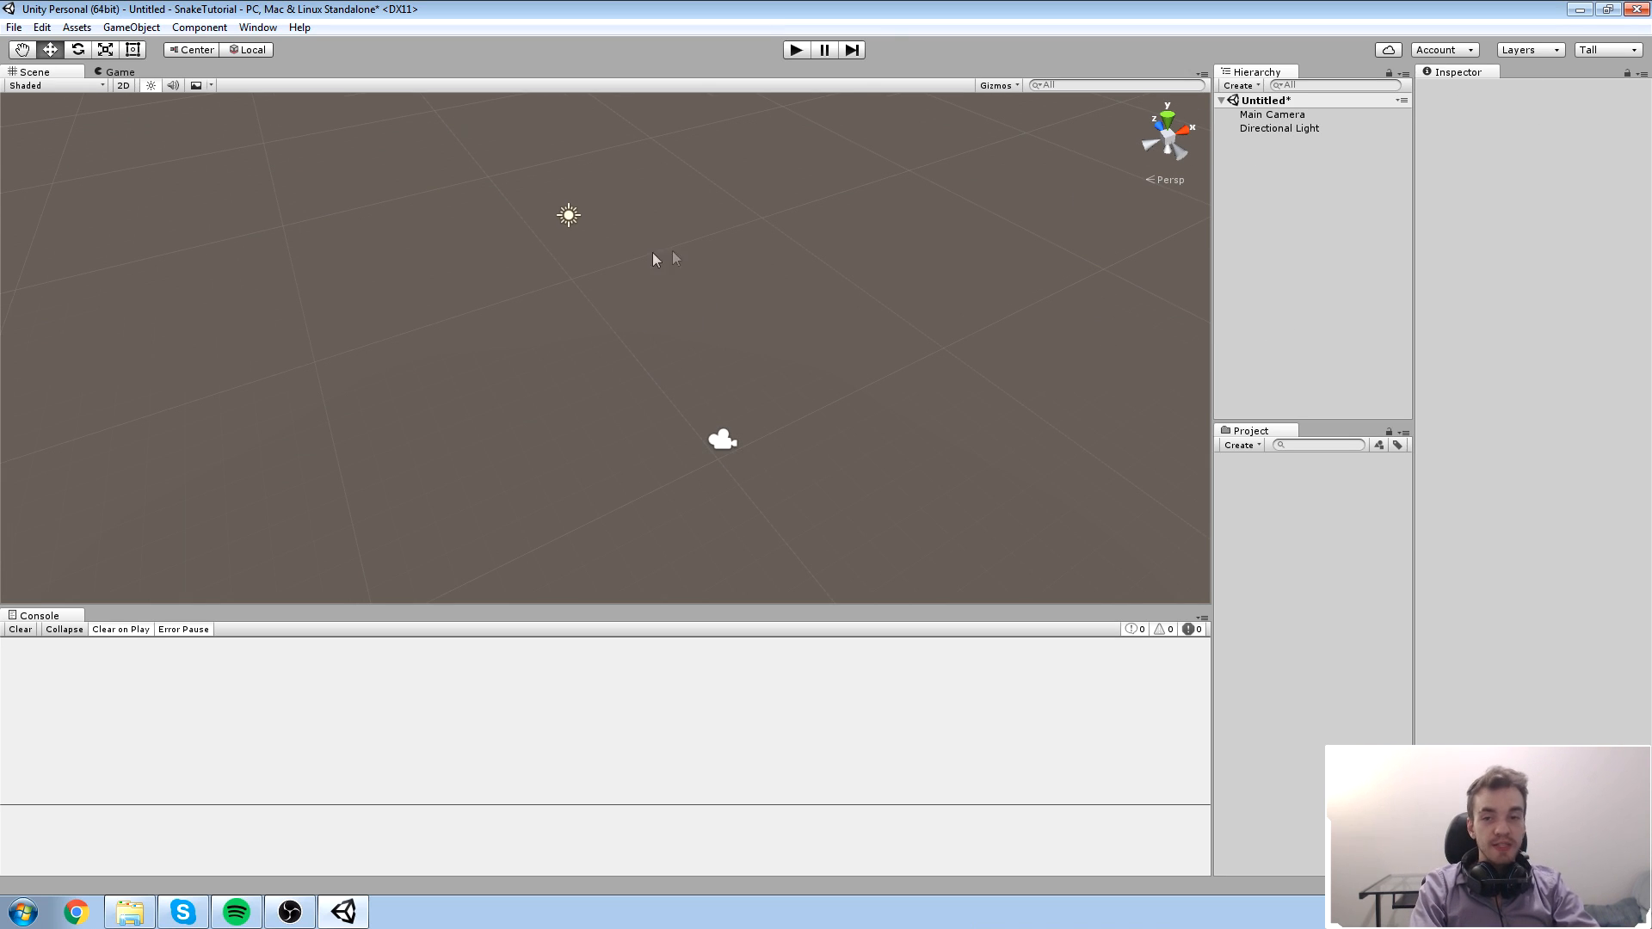
pyautogui.click(131, 27)
pyautogui.moveTo(177, 84)
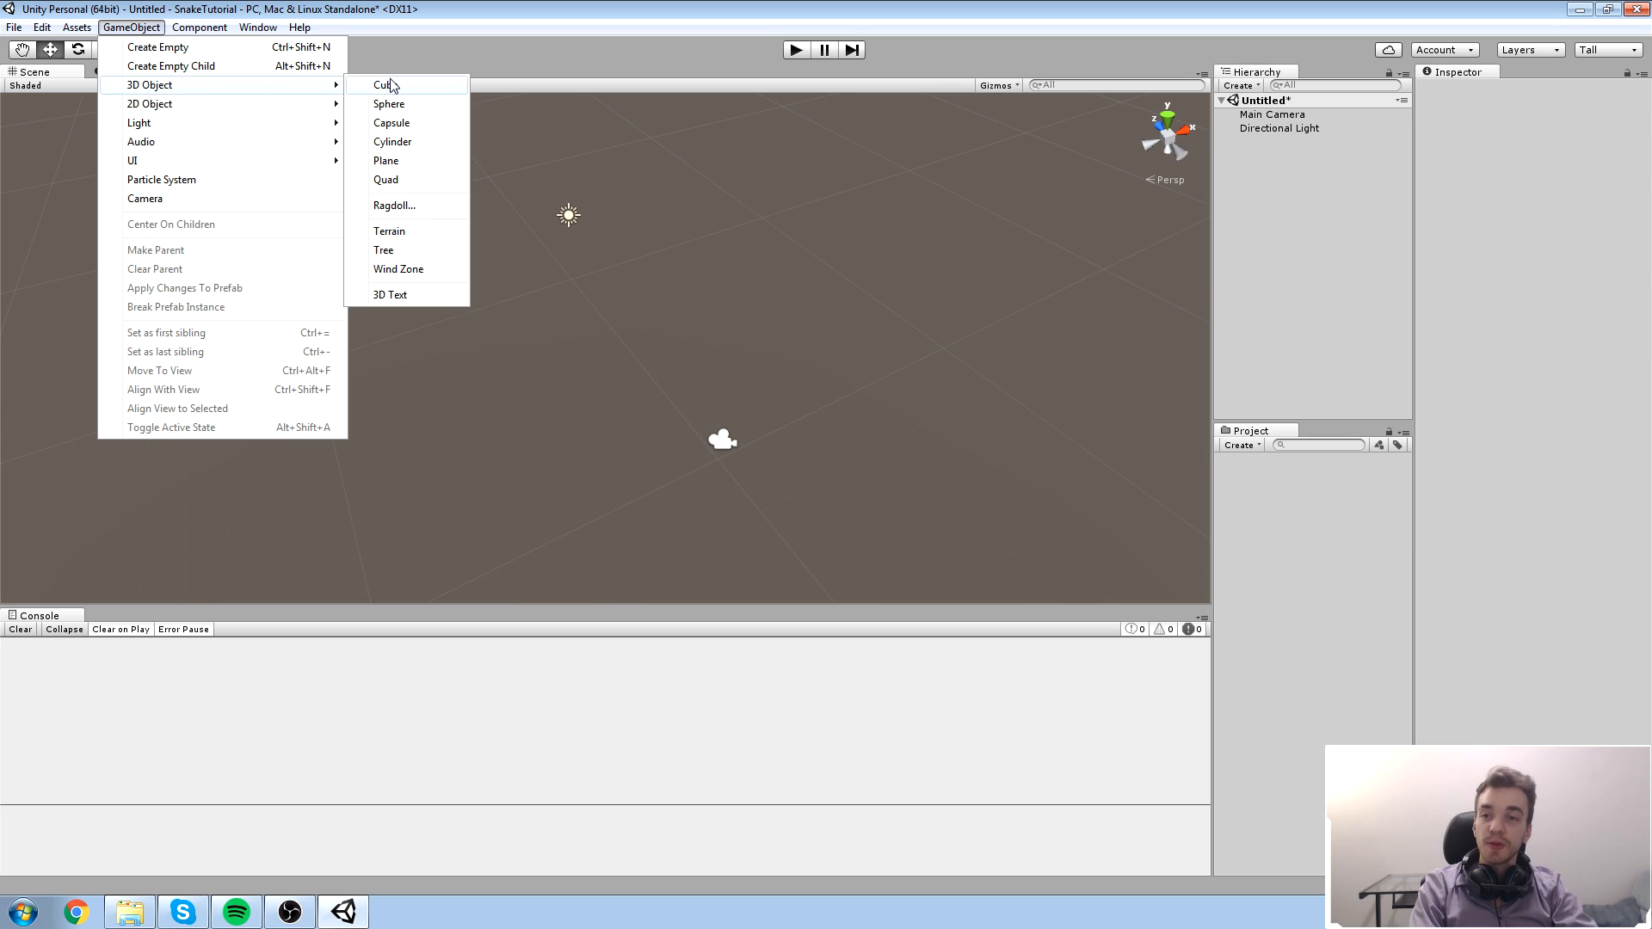
pyautogui.click(392, 84)
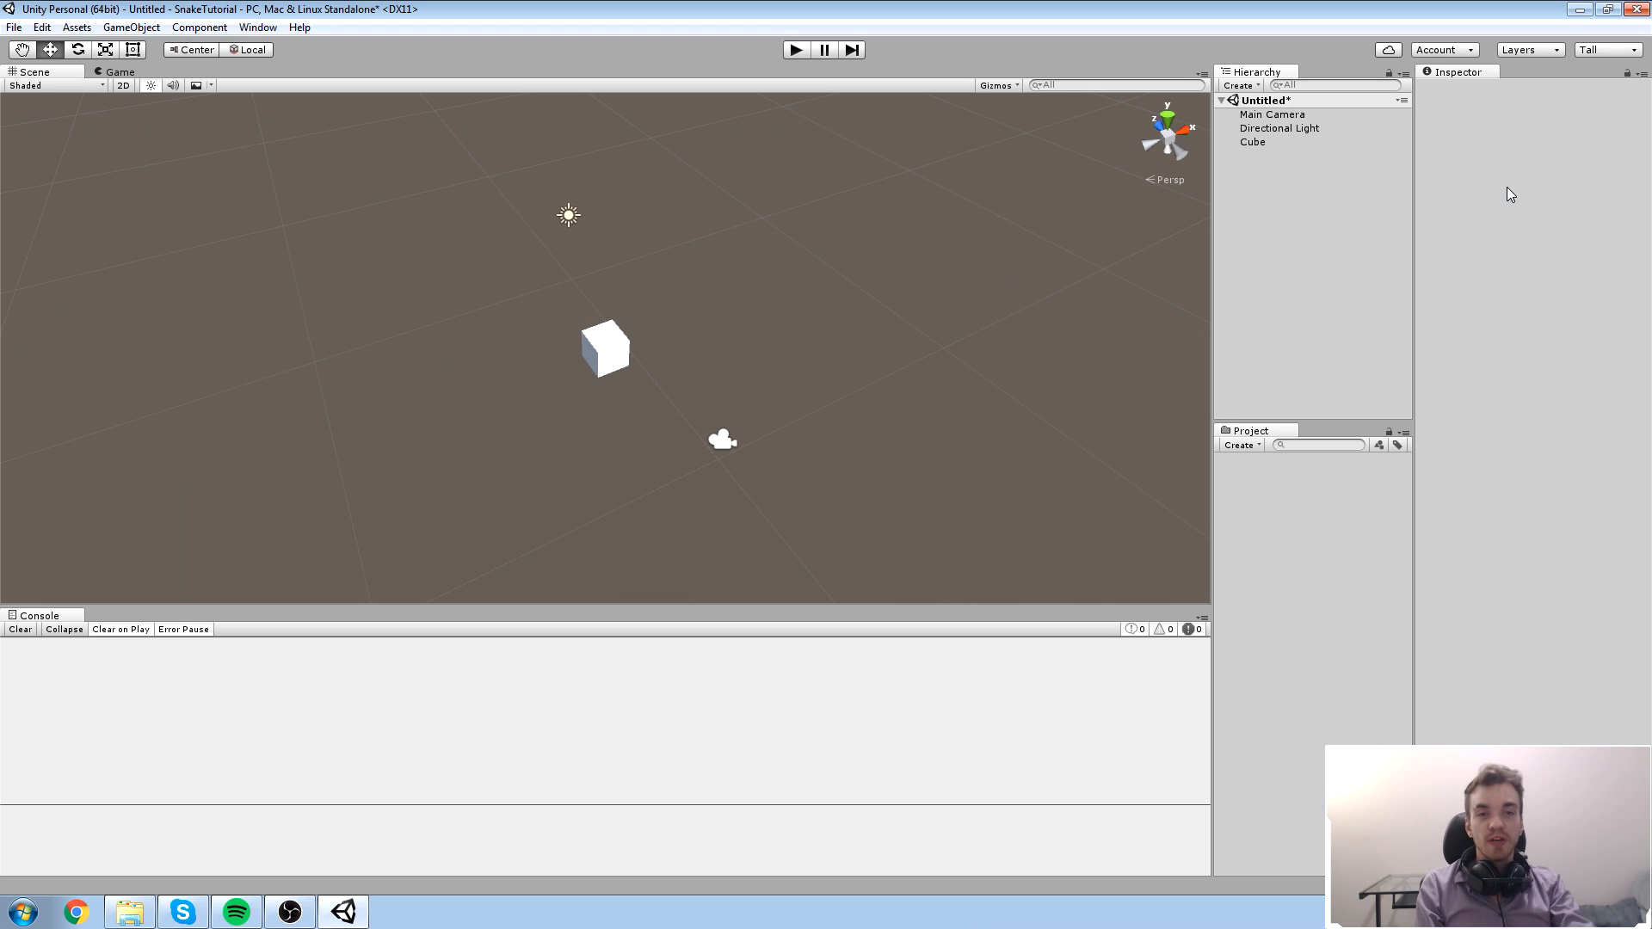
# Step: Set the Main Camera's Field of View to 72 and collapse its Camera component in the Inspector
pyautogui.moveTo(681, 366); pyautogui.dragTo(790, 500)
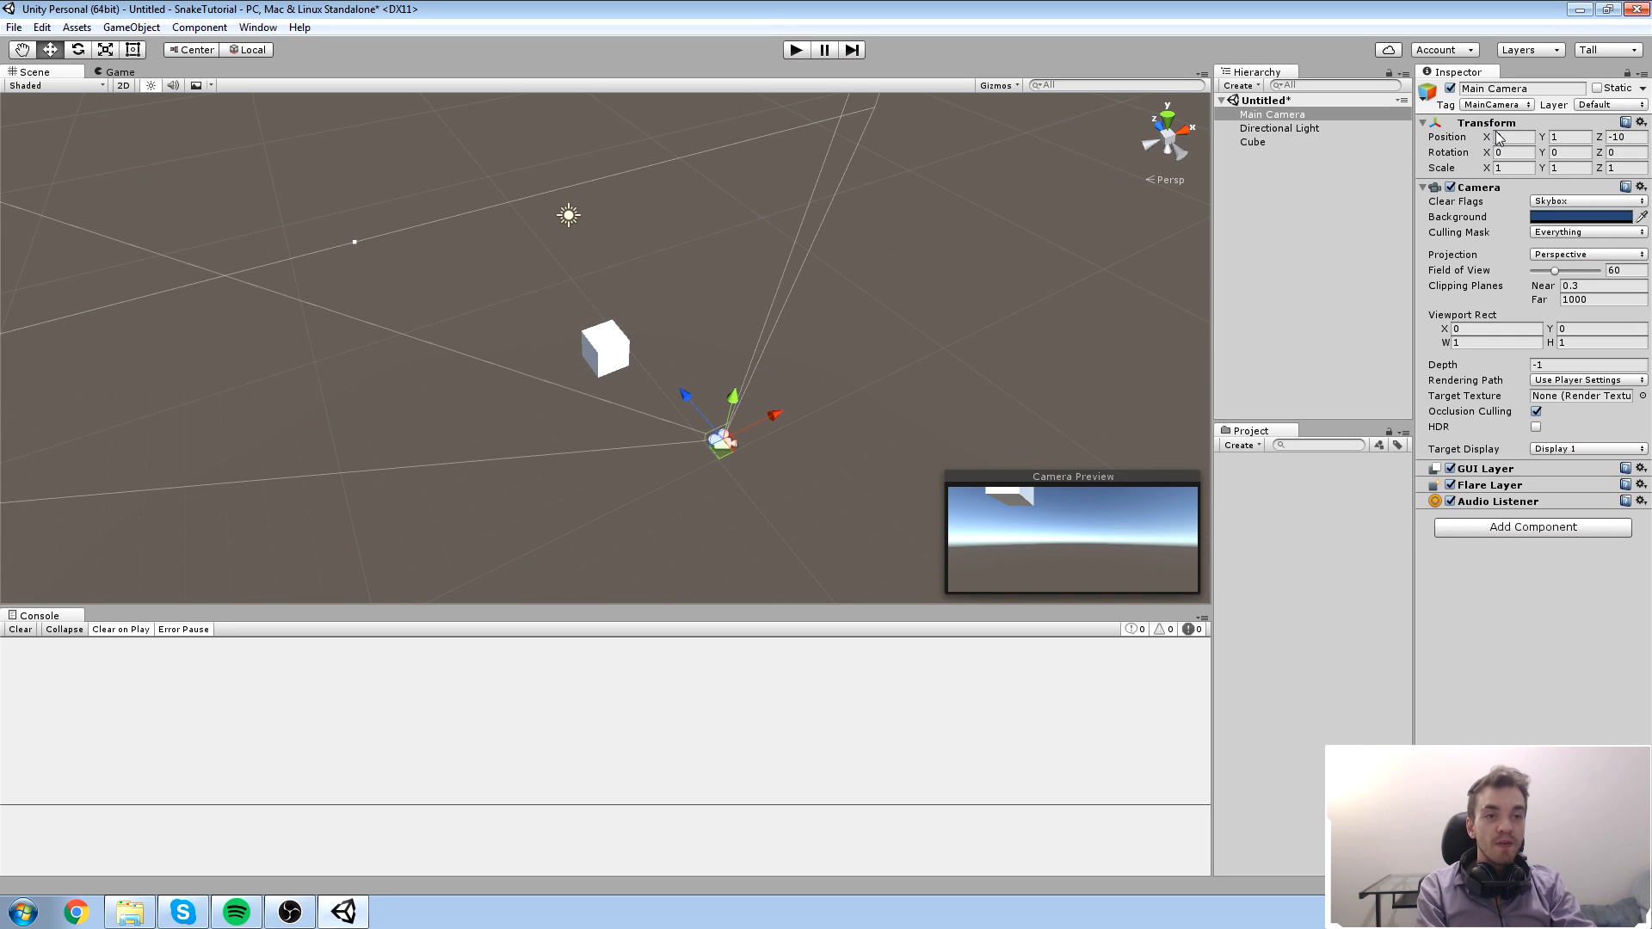
pyautogui.click(1493, 189)
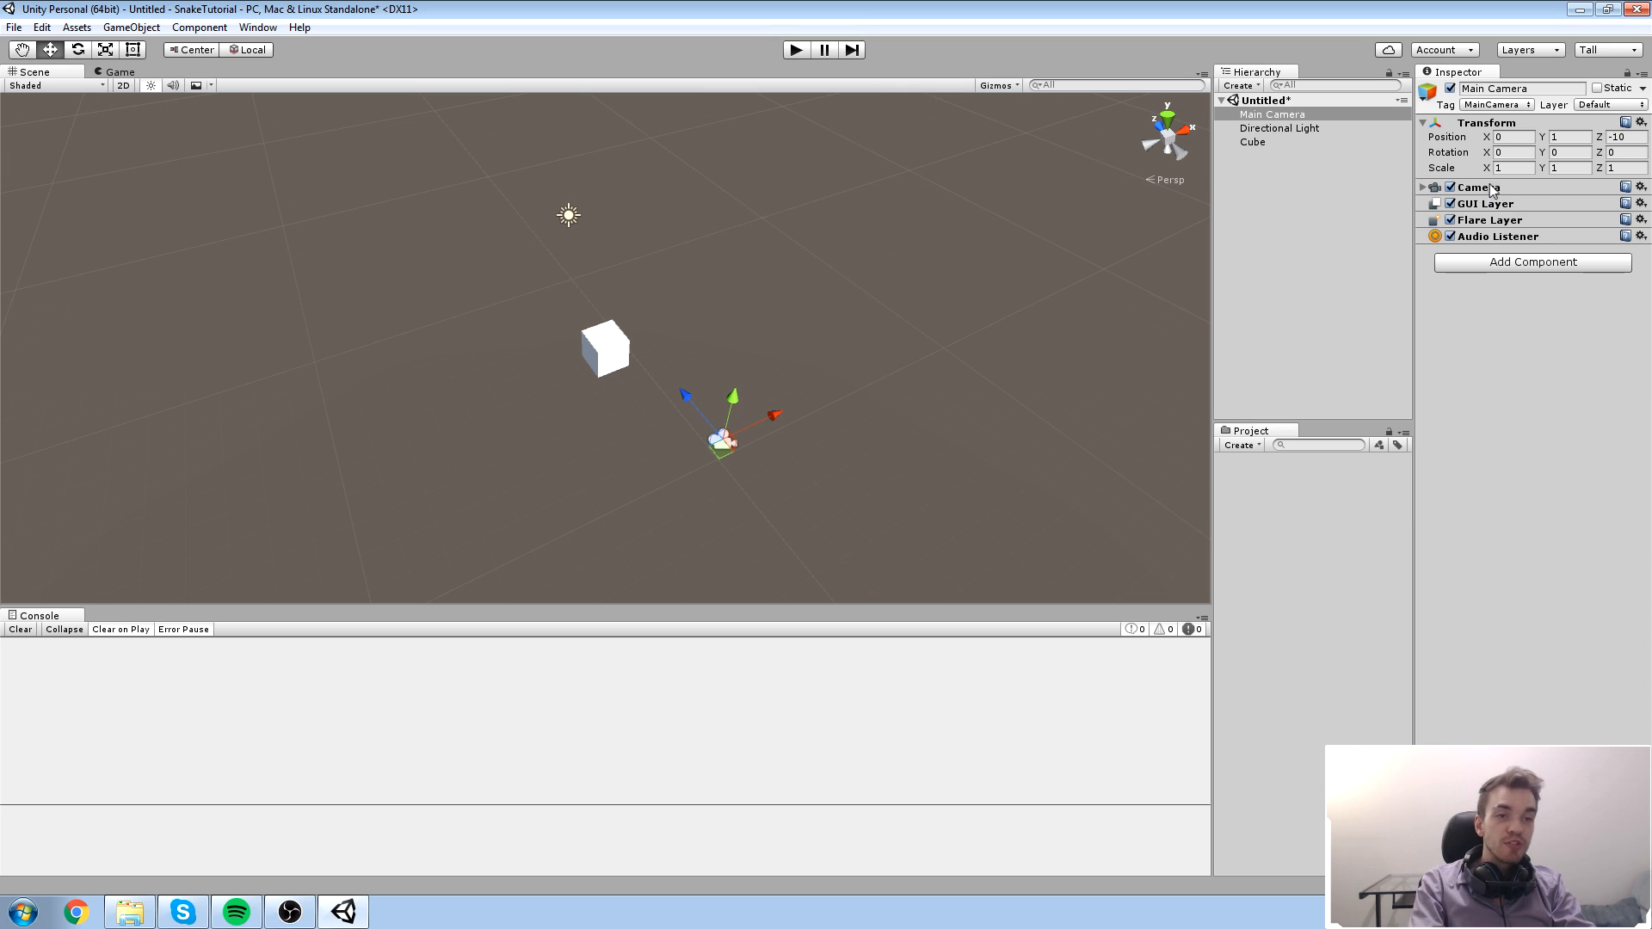
pyautogui.click(1494, 191)
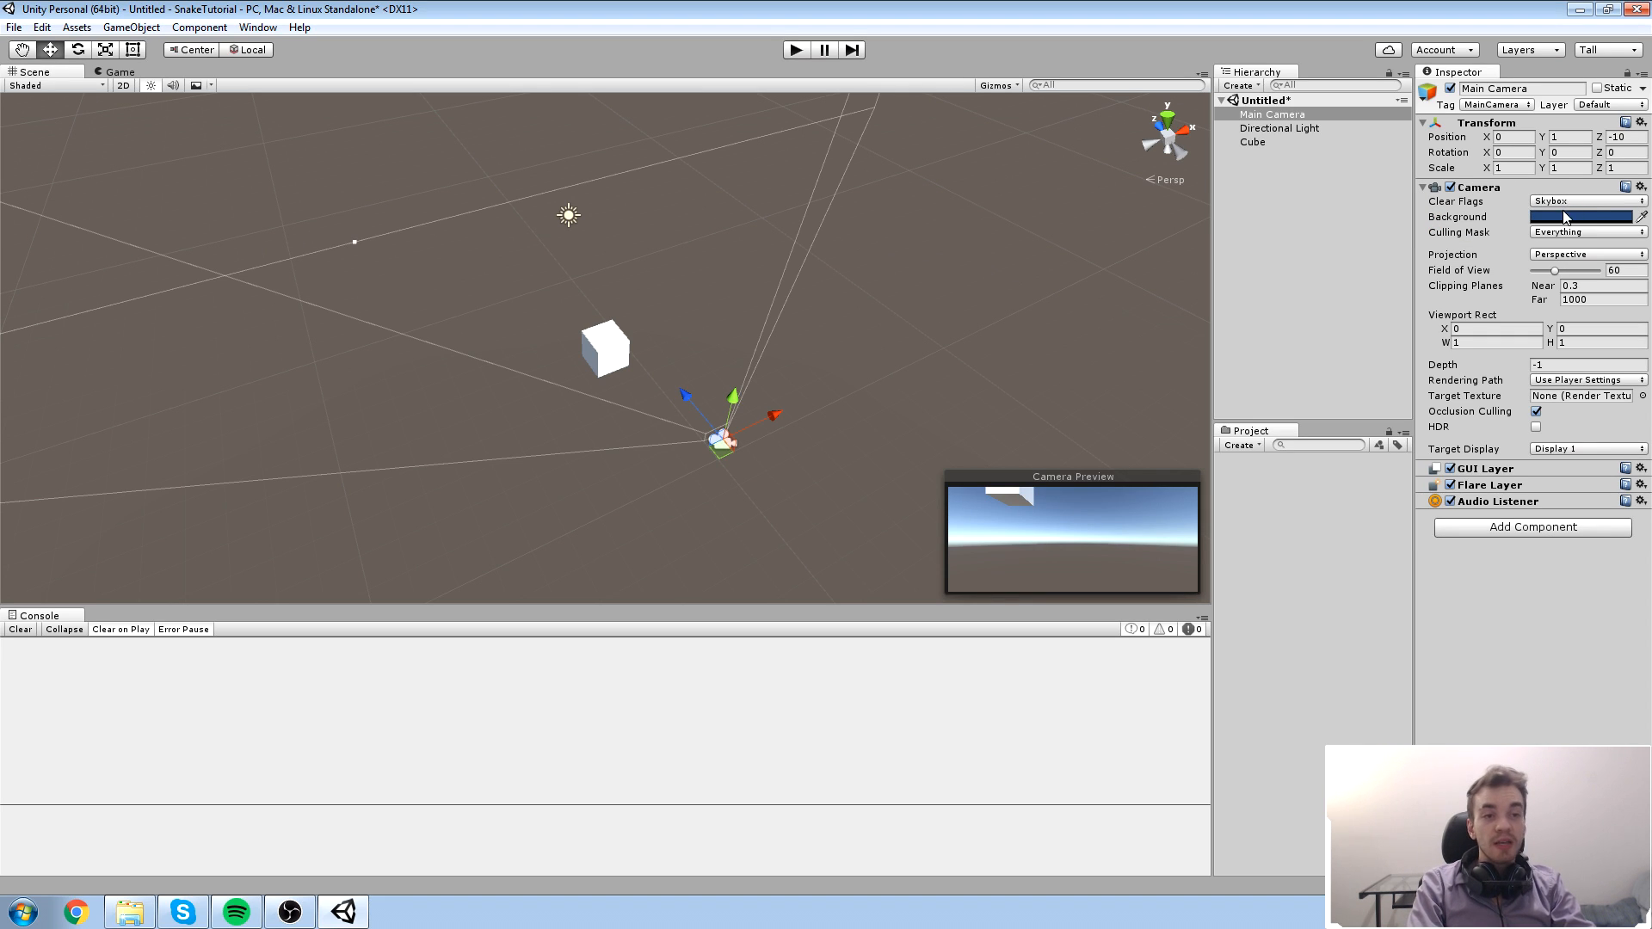
pyautogui.click(1555, 272)
pyautogui.moveTo(1559, 281)
pyautogui.mouseDown()
pyautogui.moveTo(1592, 281)
pyautogui.moveTo(1559, 282)
pyautogui.mouseUp()
pyautogui.click(1494, 476)
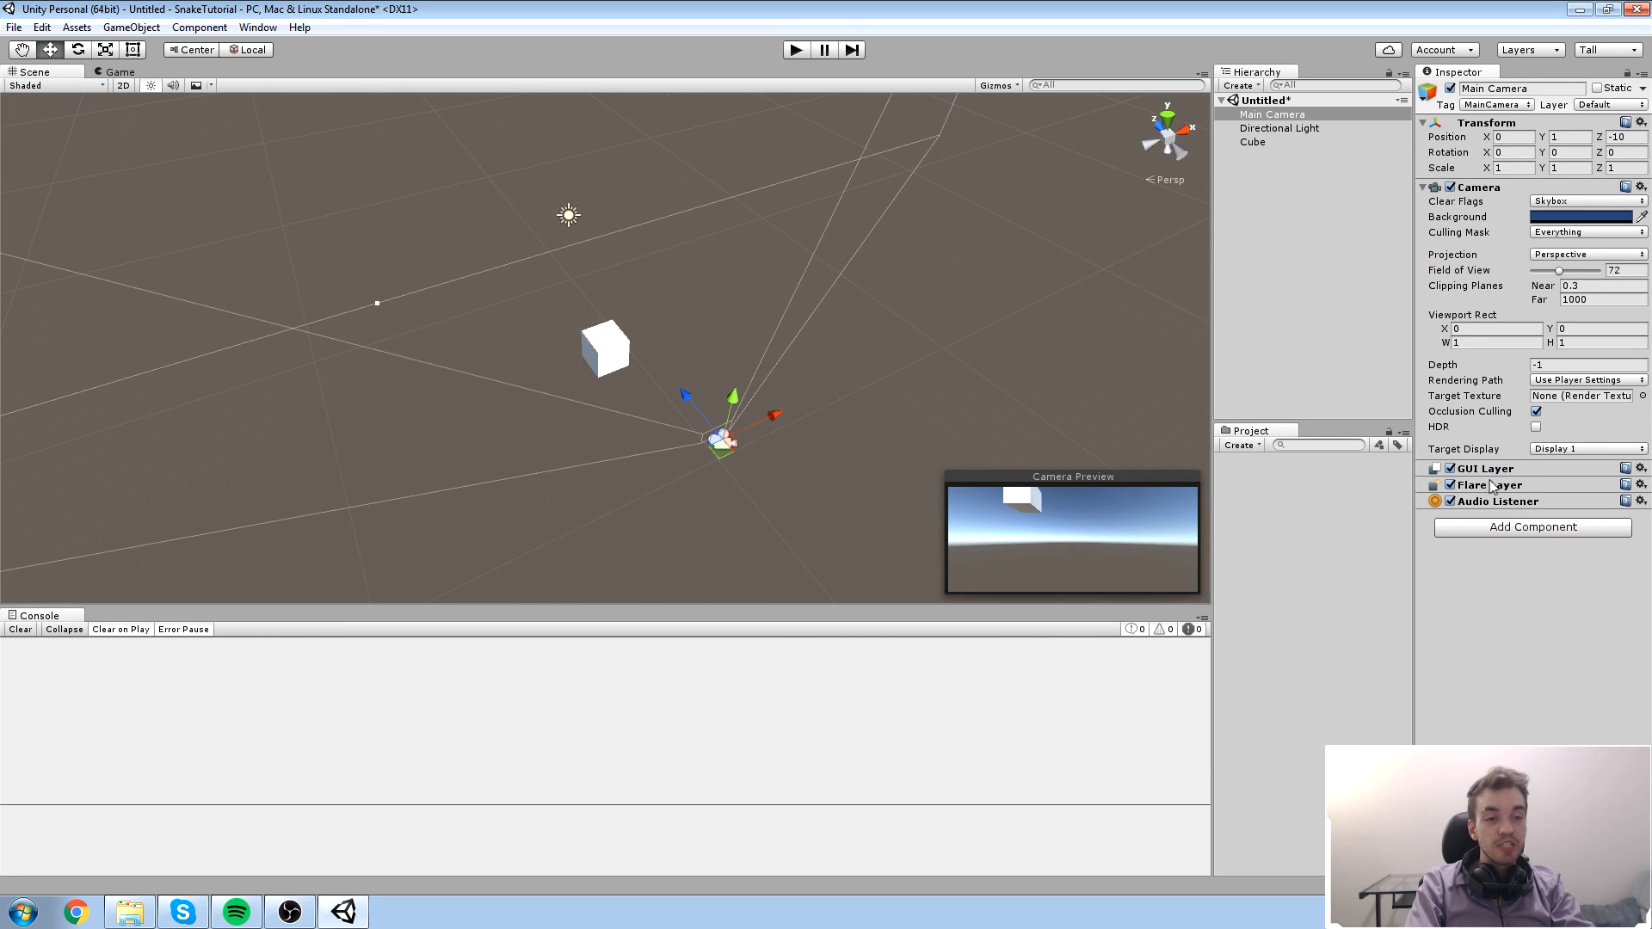
pyautogui.click(1494, 188)
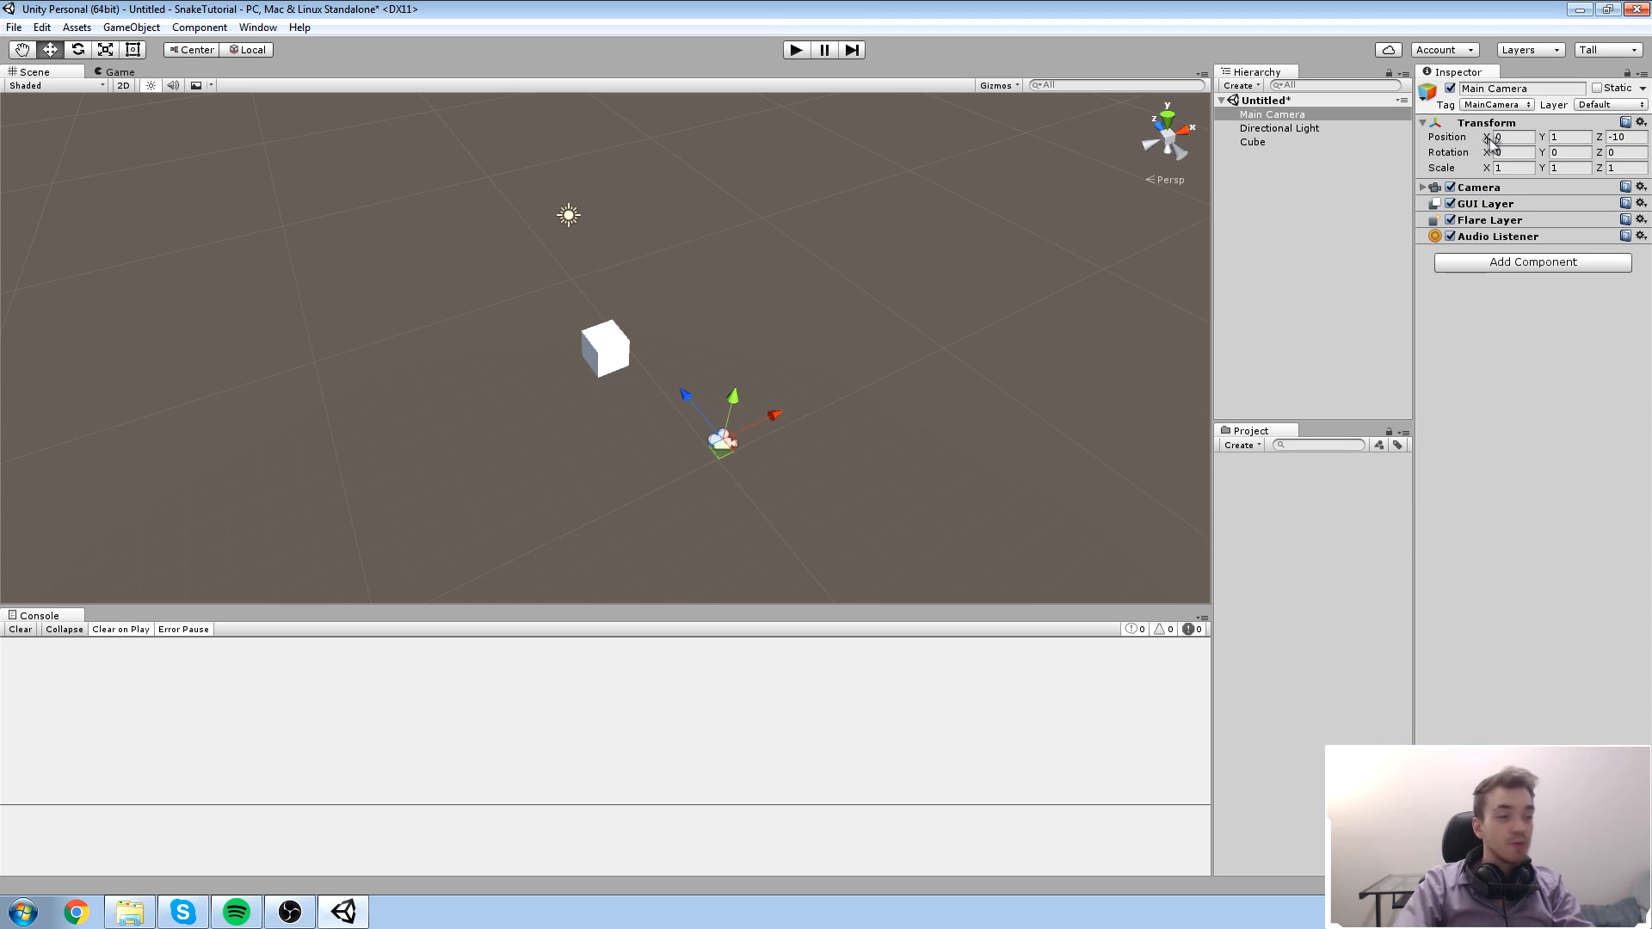
# Step: Try changing the Main Camera's X position and X rotation, restoring the original transform values
pyautogui.moveTo(1486, 138); pyautogui.dragTo(492, 226)
pyautogui.write('0')
pyautogui.click(1489, 155)
pyautogui.hotkey('ctrl', 'z')
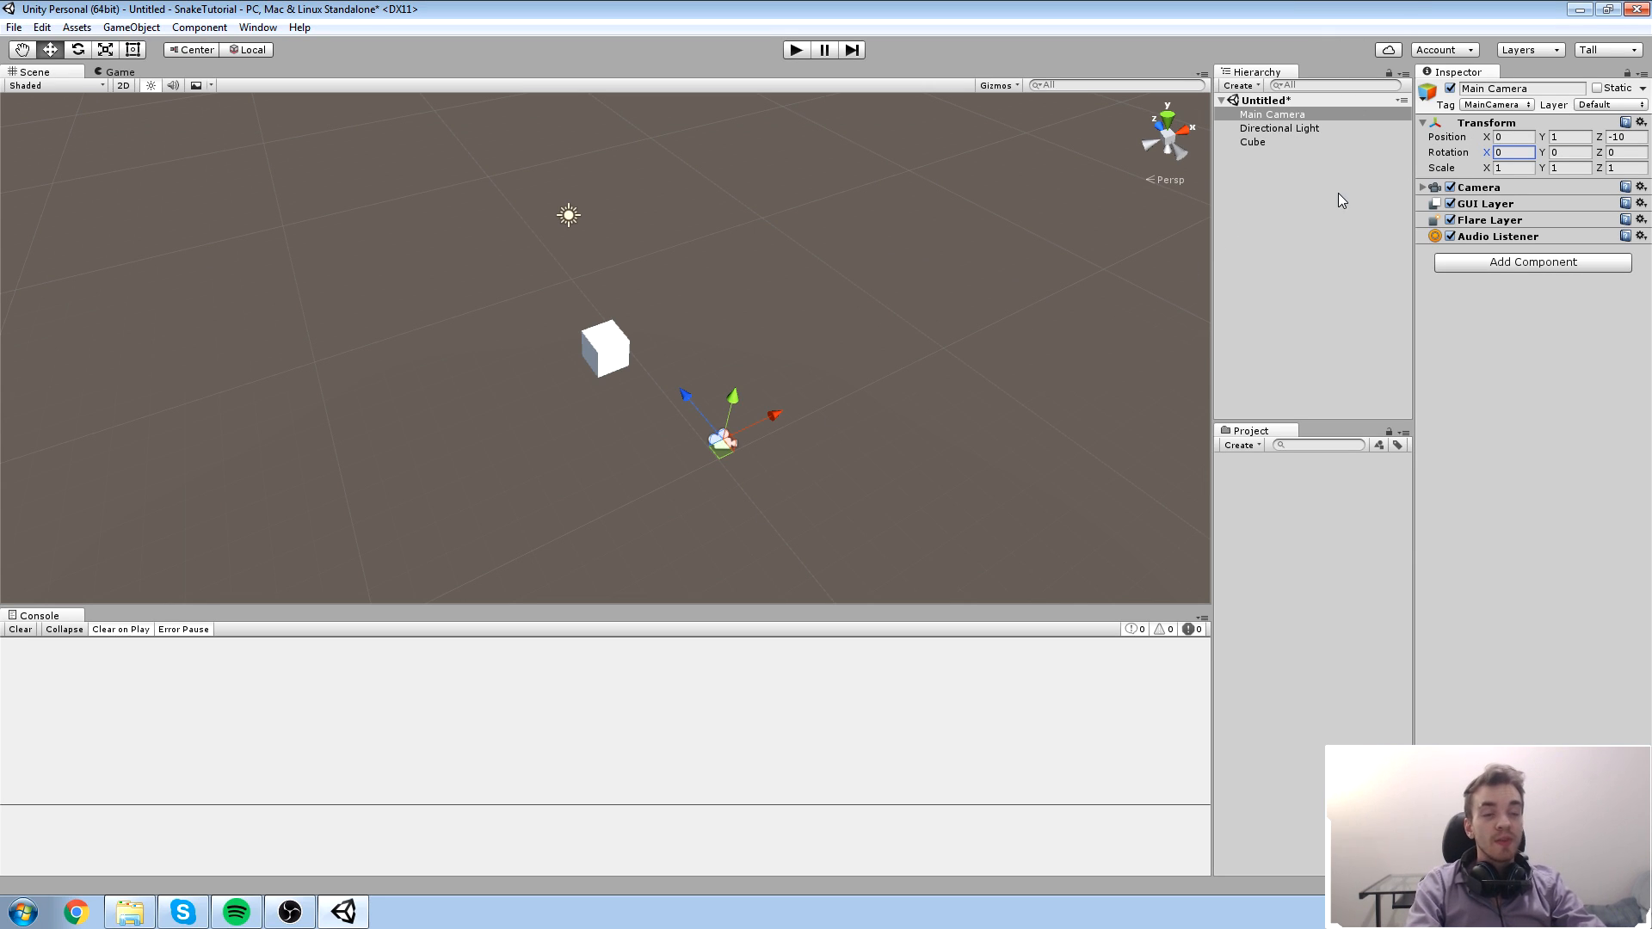
# Step: Collapse the Main Camera's Transform and the Cube's Mesh Filter, Box Collider and Mesh Renderer components in the Inspector
pyautogui.click(1508, 187)
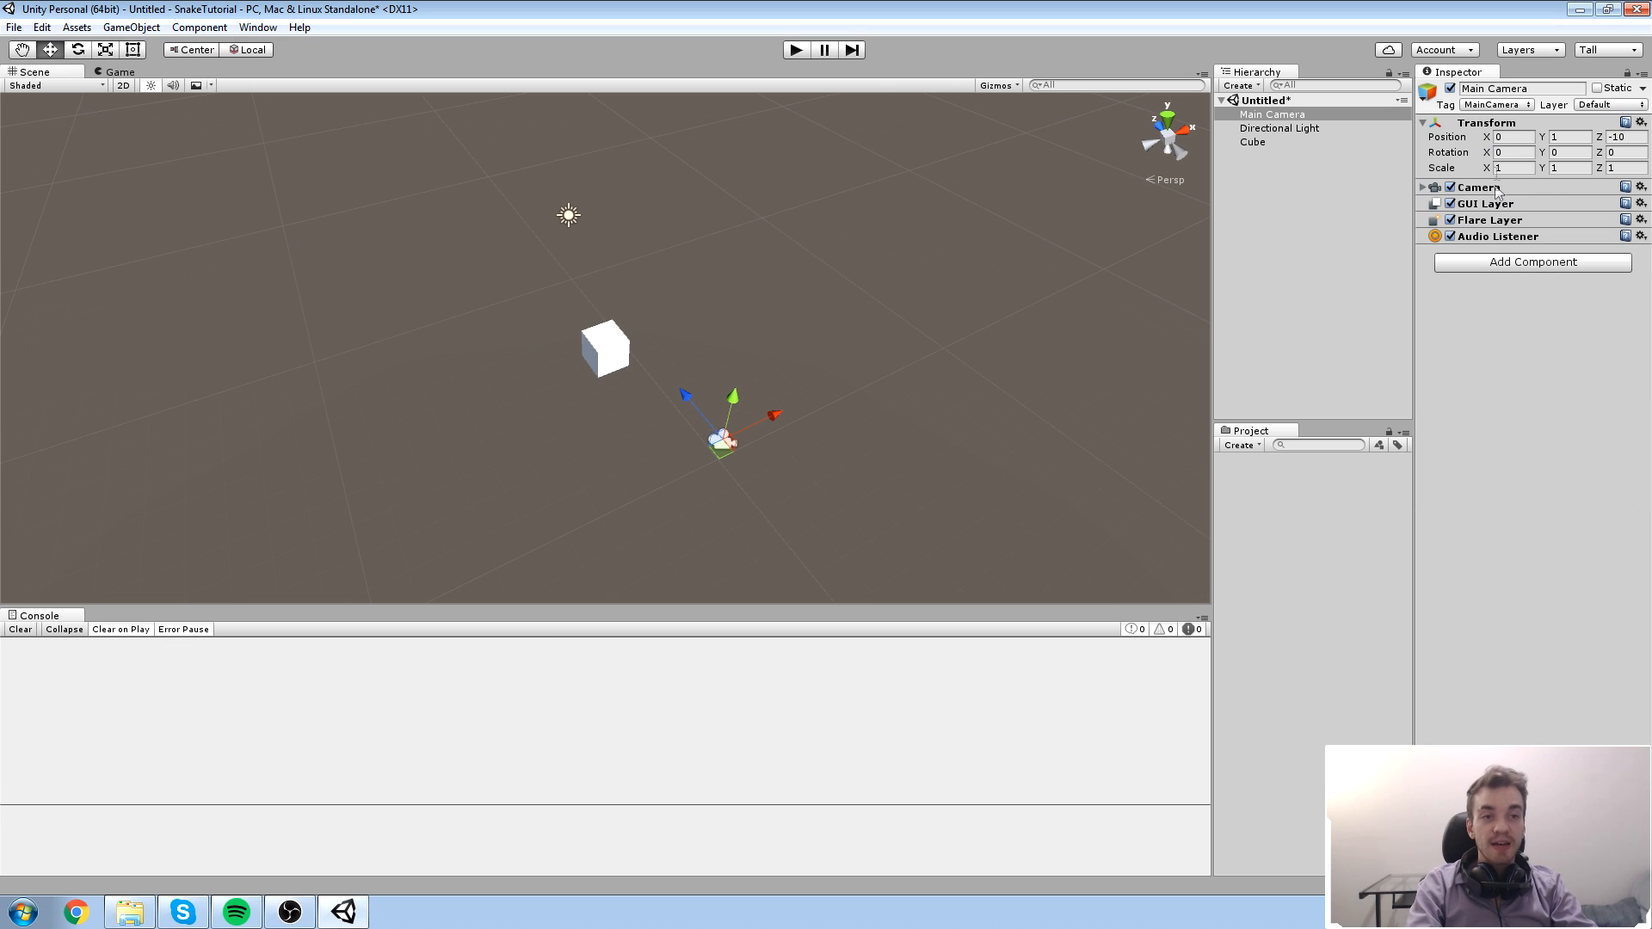
pyautogui.click(1505, 124)
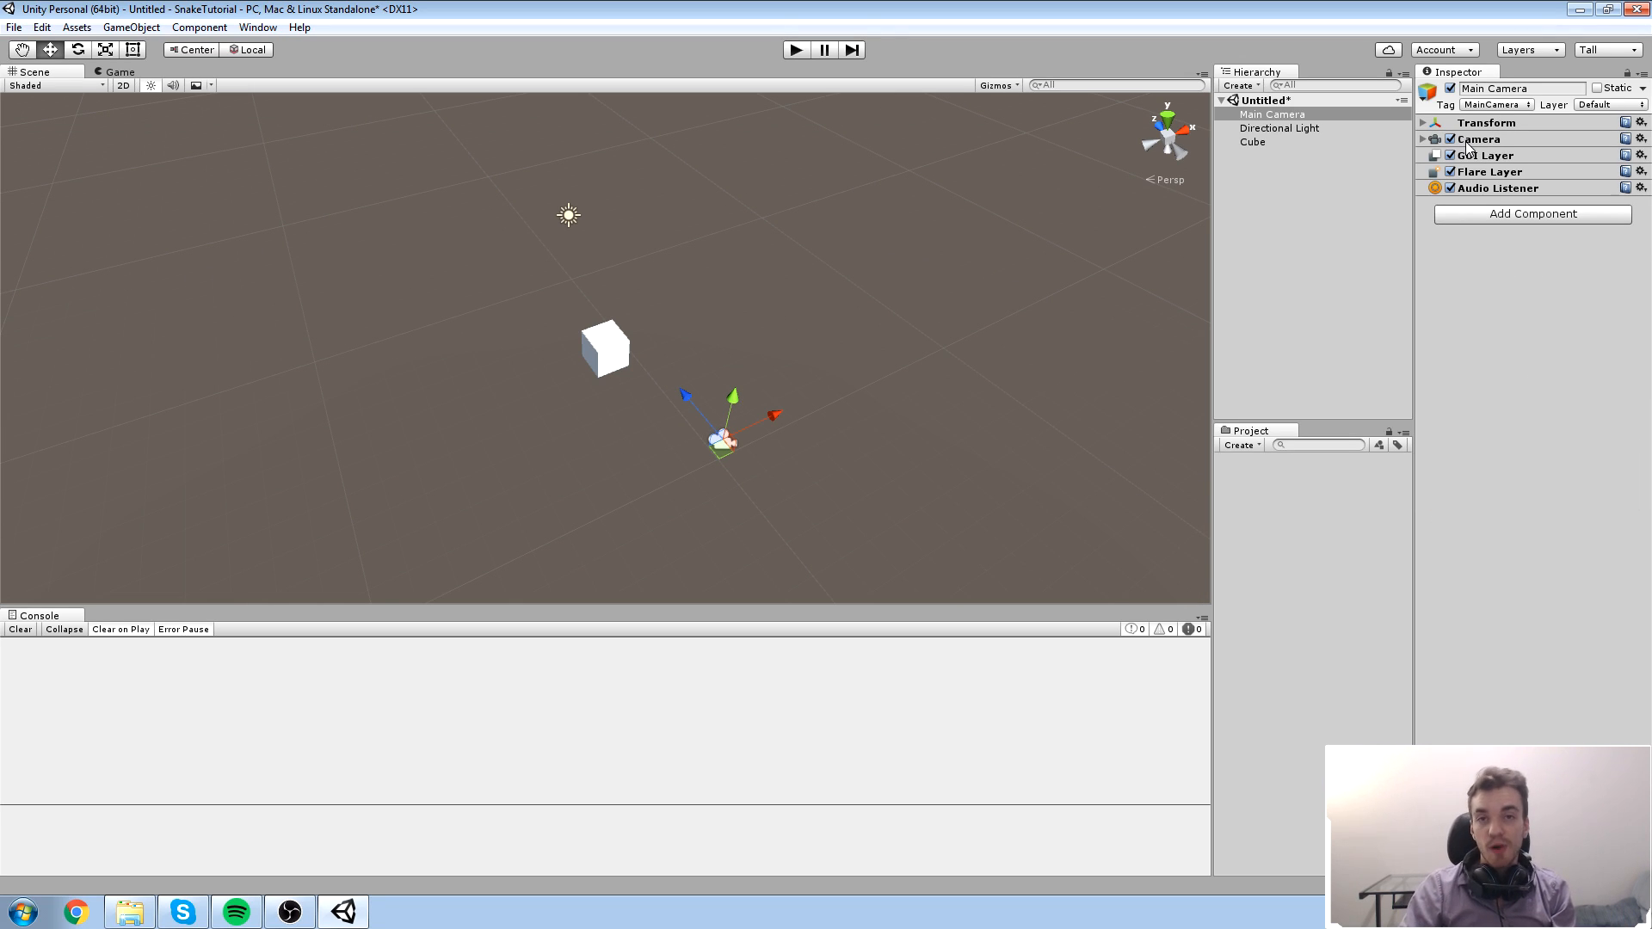
pyautogui.click(620, 346)
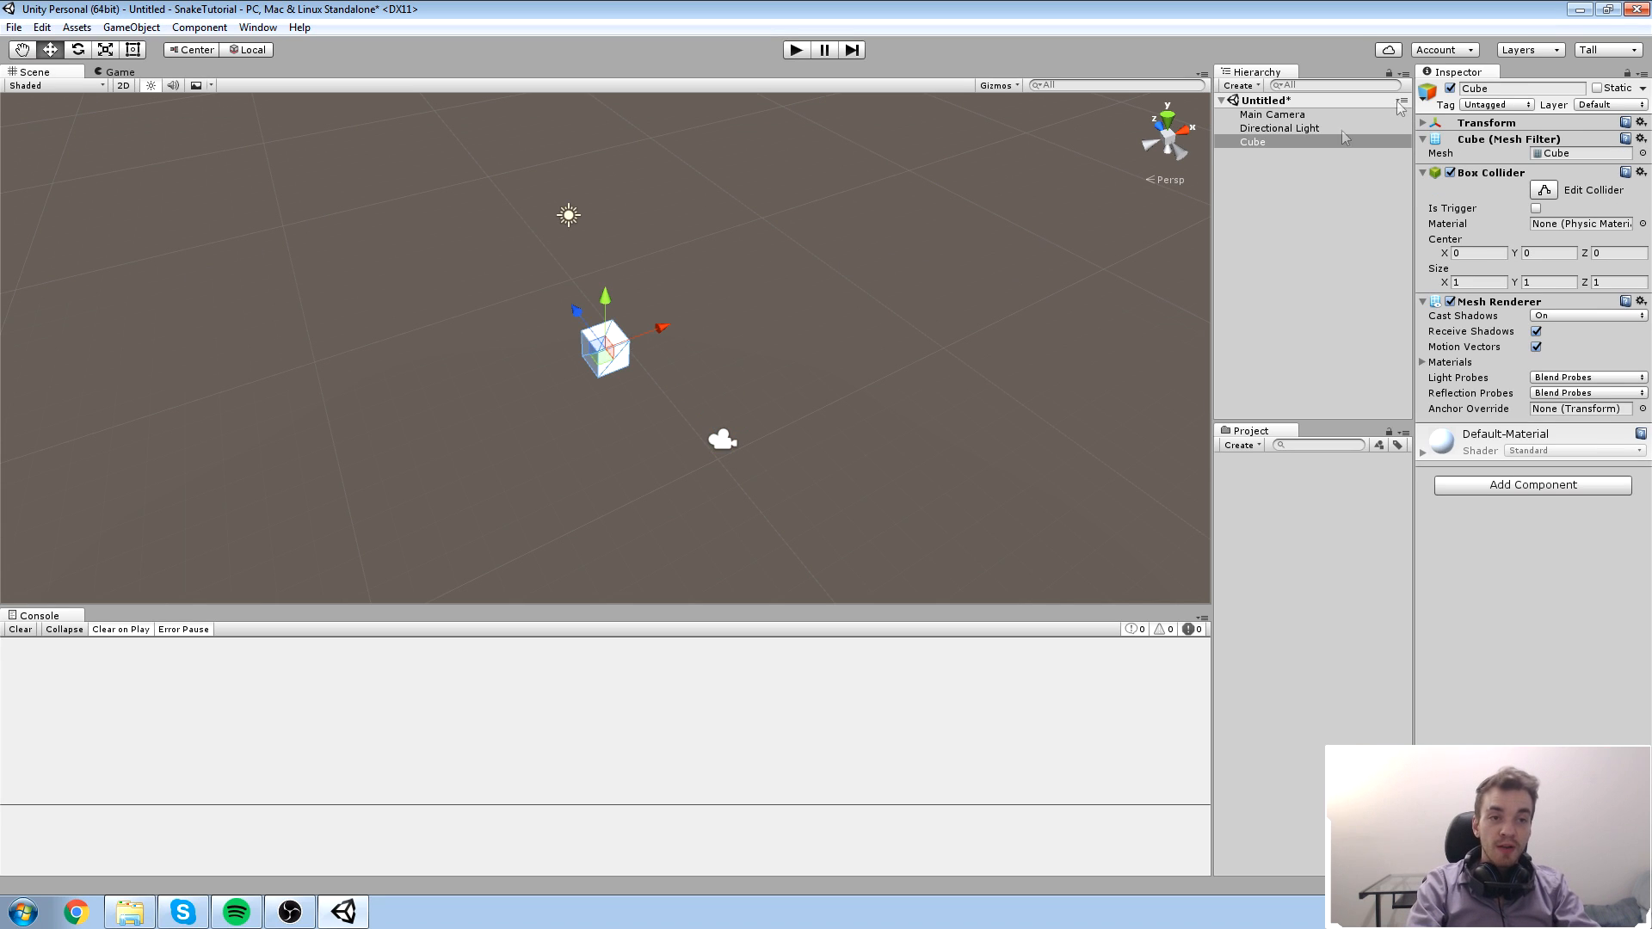
pyautogui.click(1504, 139)
pyautogui.click(1497, 155)
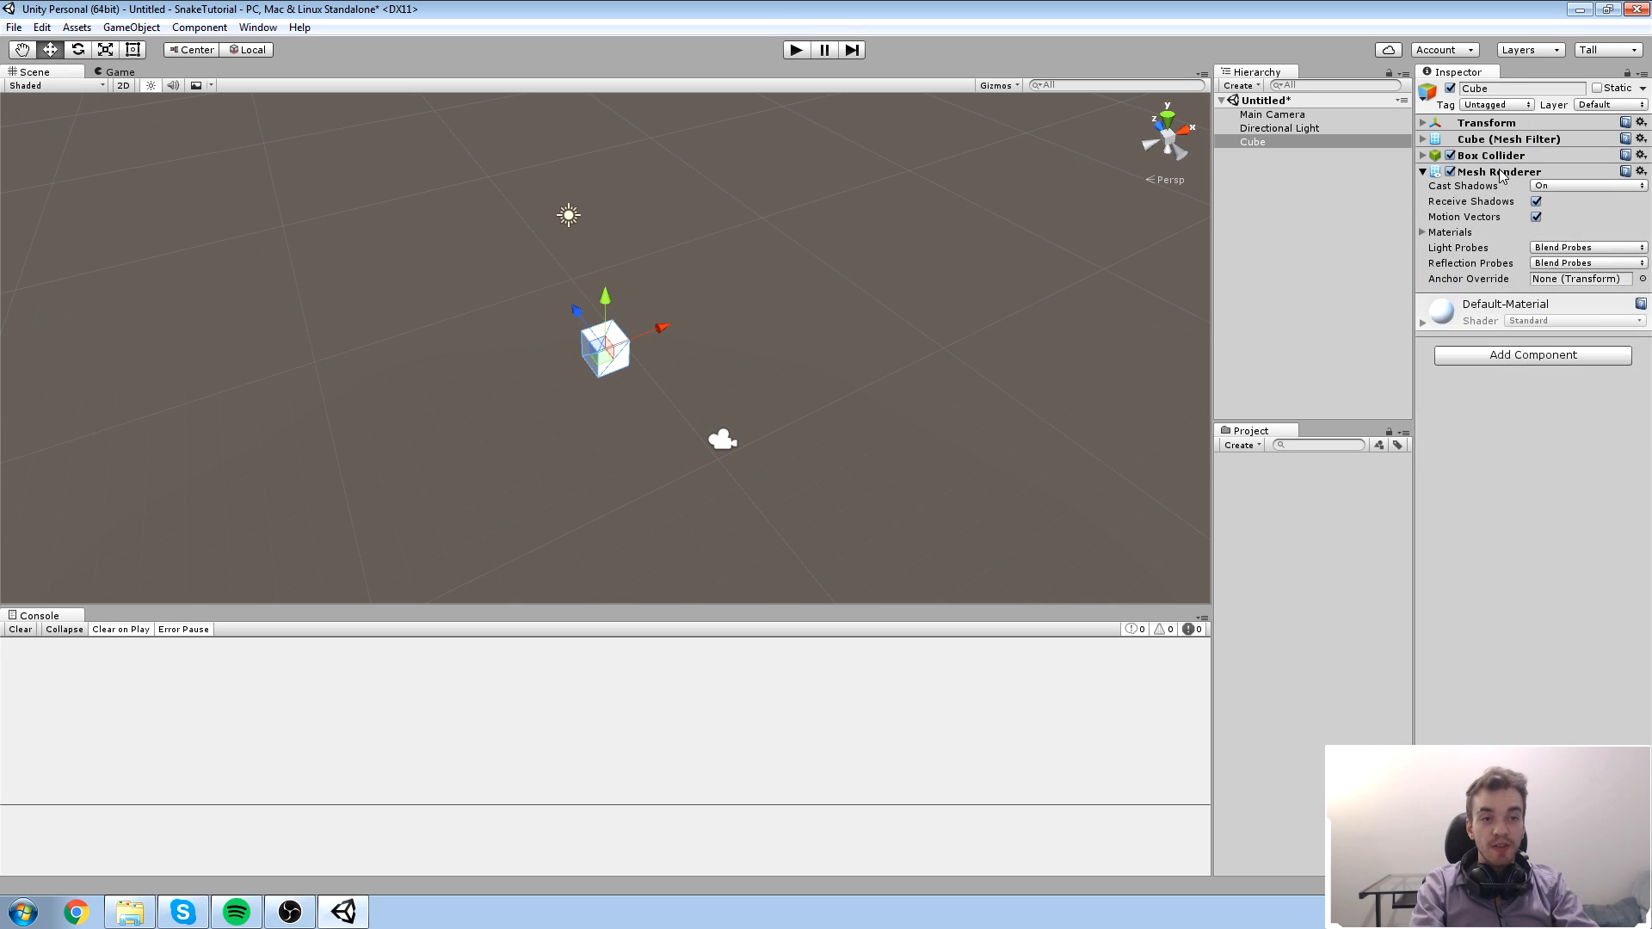
pyautogui.click(1499, 171)
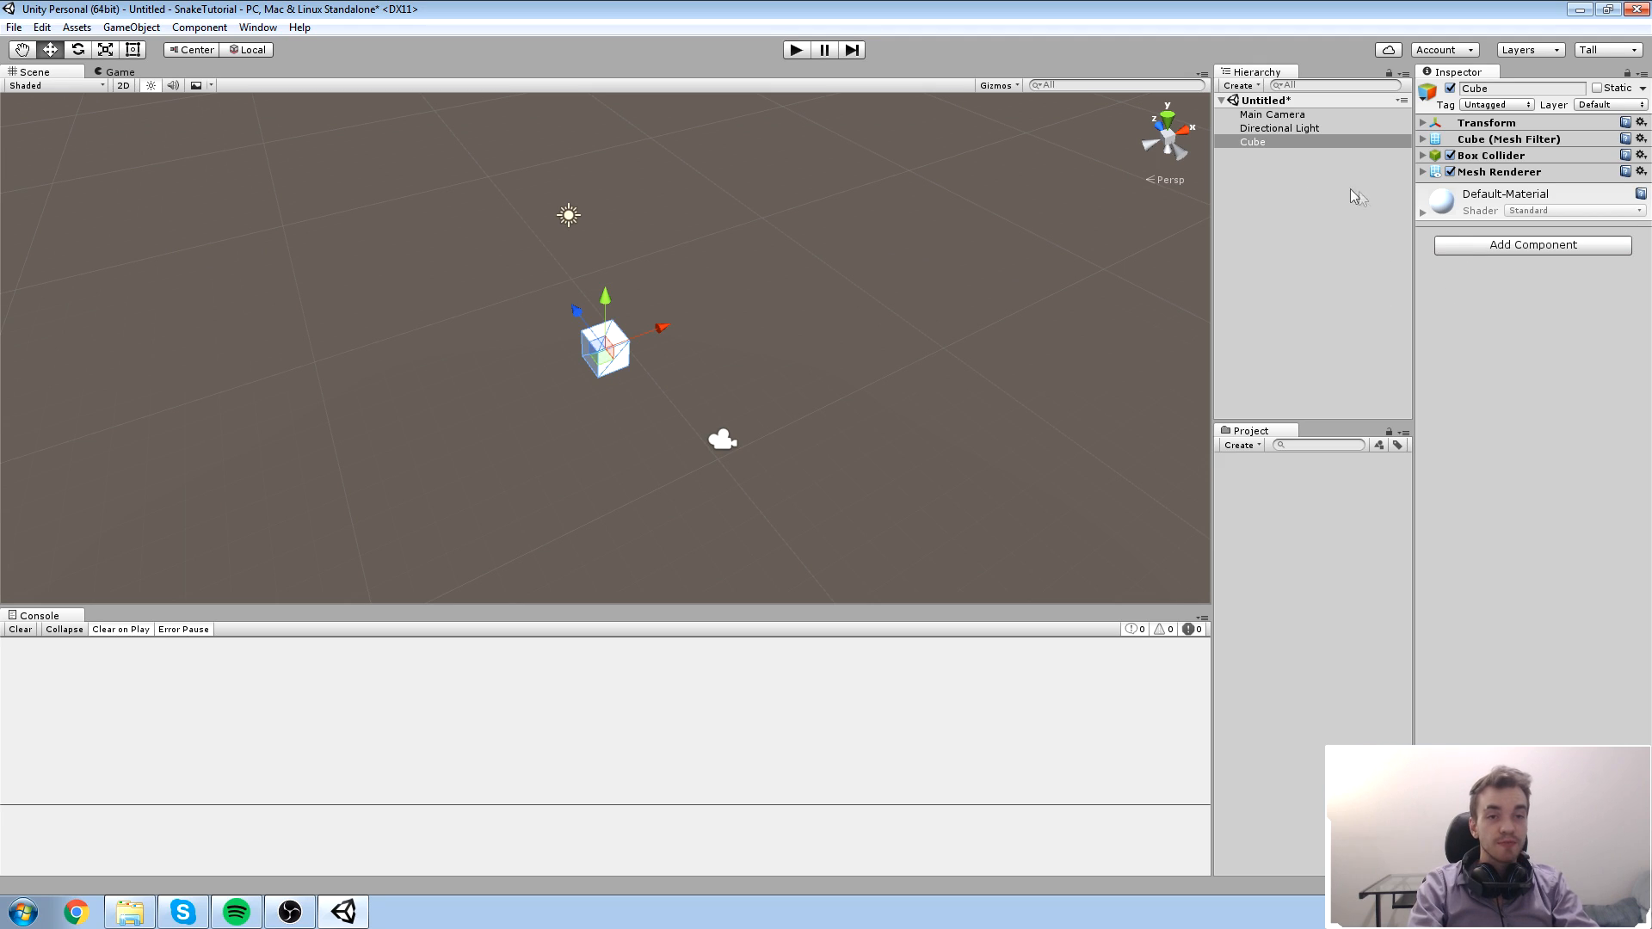
# Step: Compare the component lists of the Main Camera, Cube and Directional Light, collapsing the Light component
pyautogui.click(1310, 115)
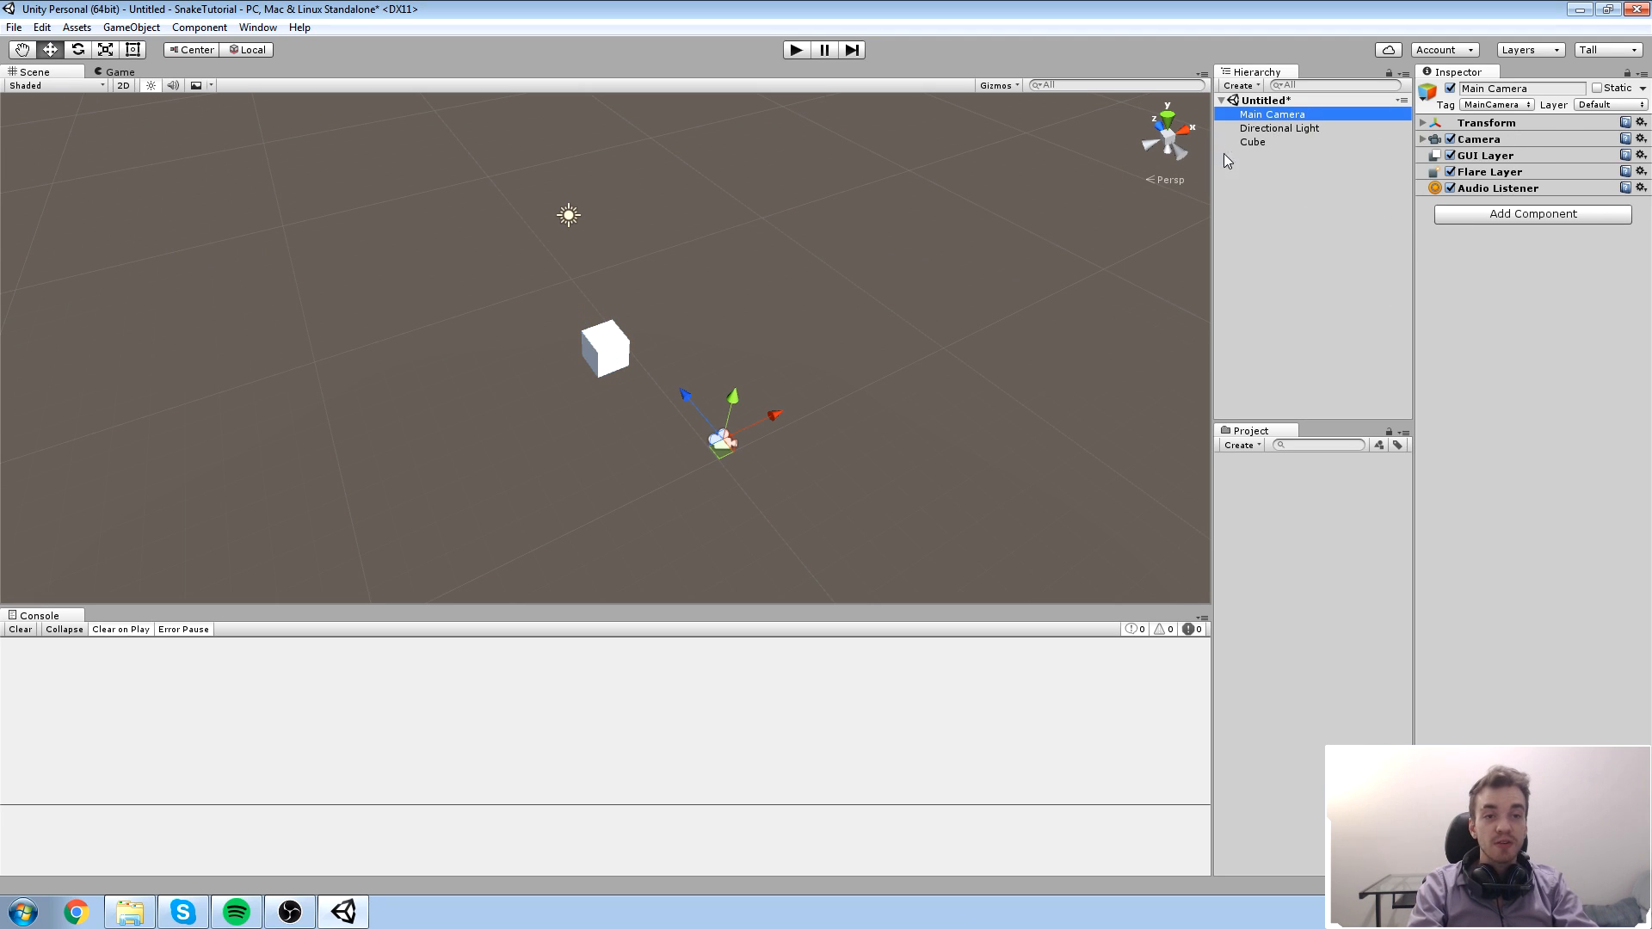
pyautogui.click(1256, 144)
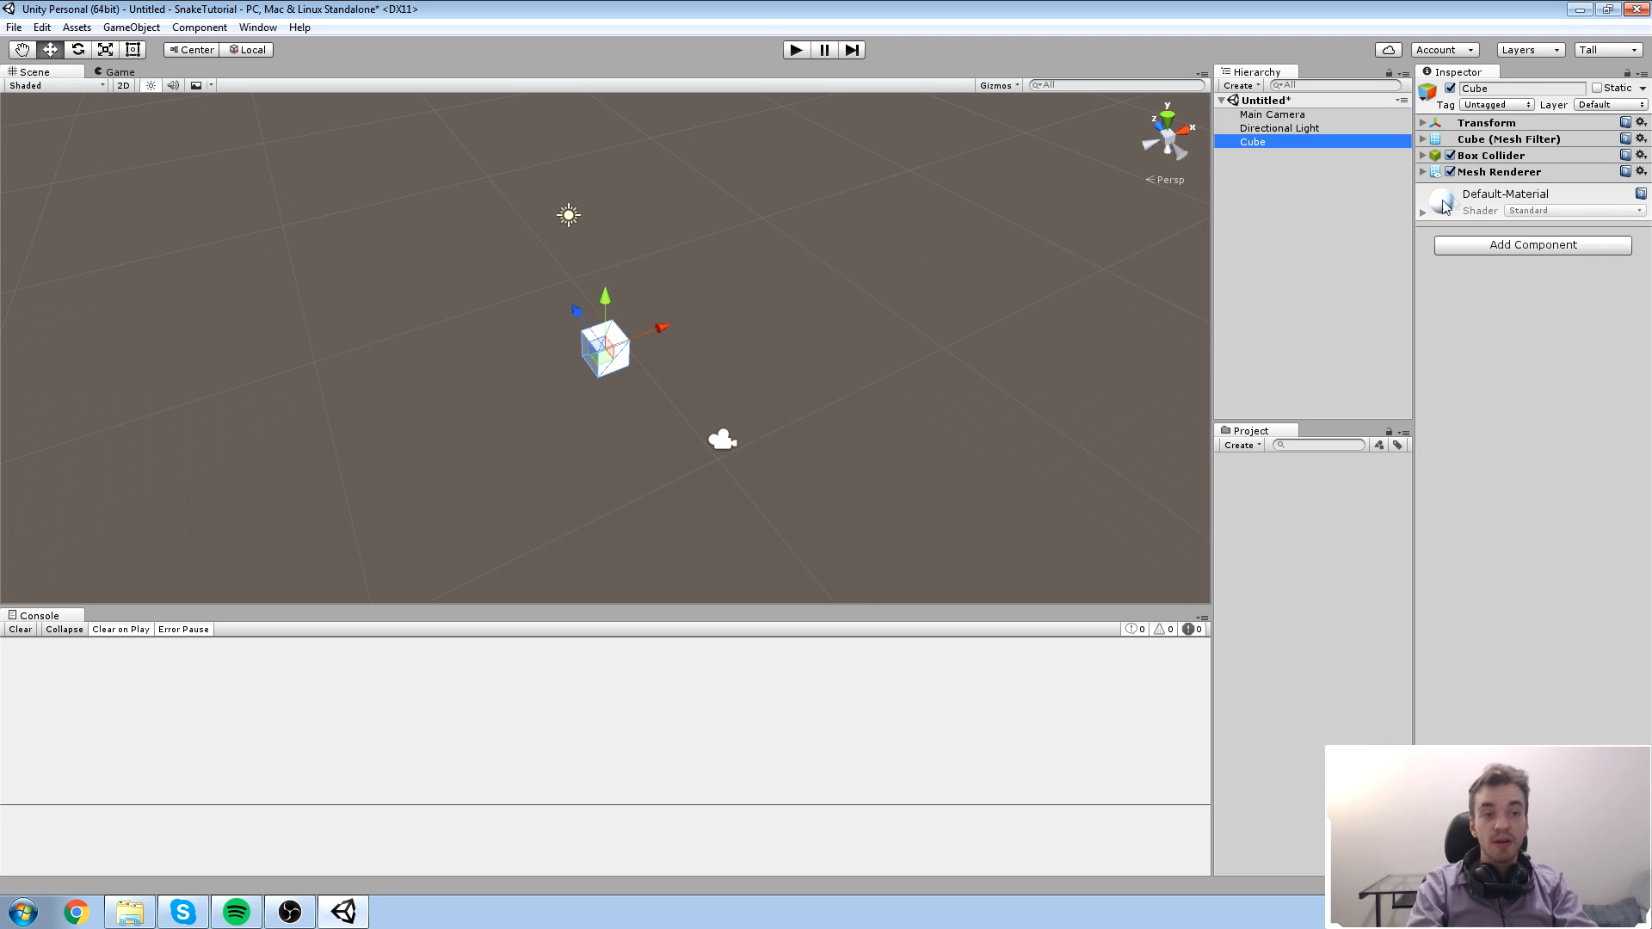
pyautogui.click(1278, 117)
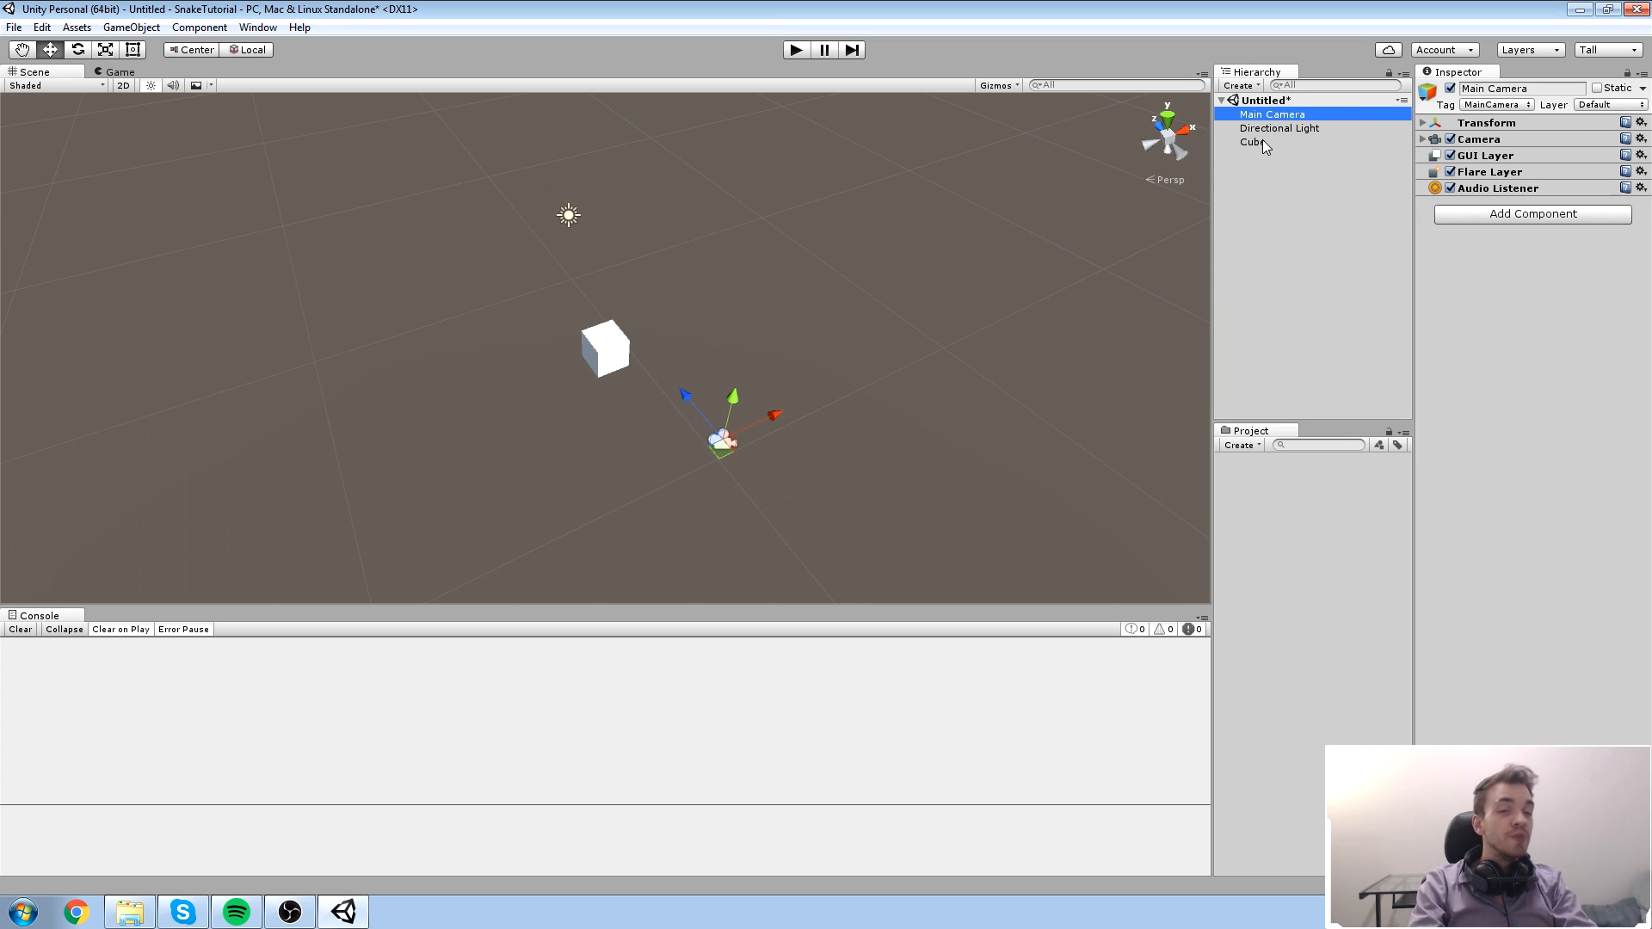
pyautogui.click(1259, 144)
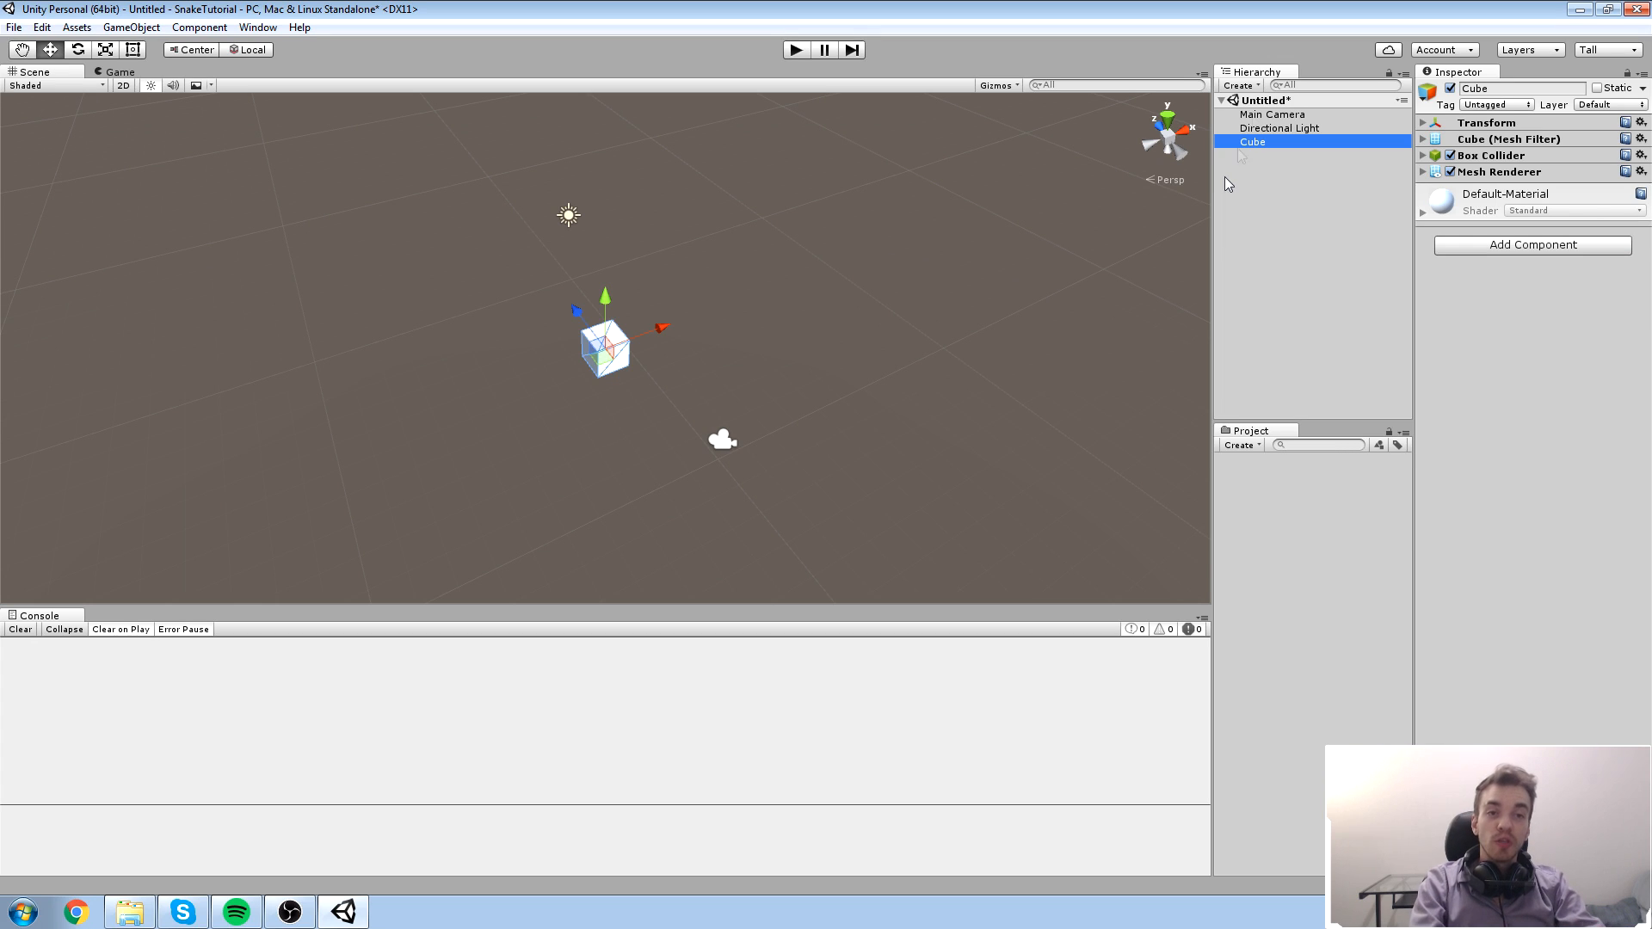
pyautogui.click(1278, 115)
pyautogui.click(1286, 129)
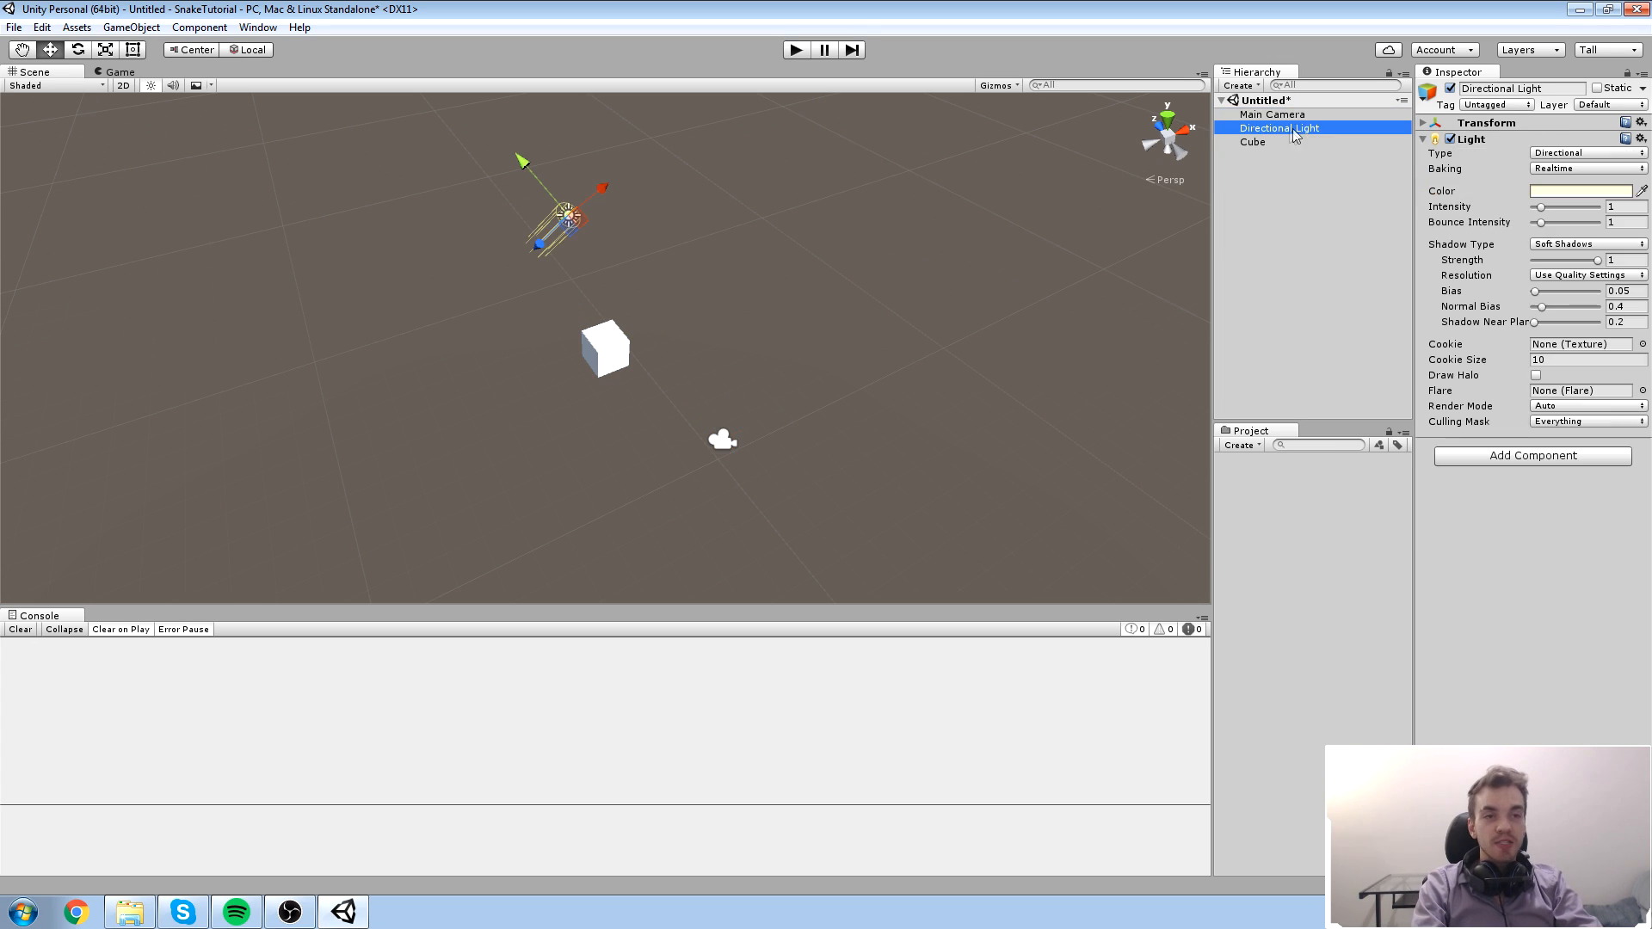
pyautogui.click(1277, 143)
pyautogui.click(1280, 128)
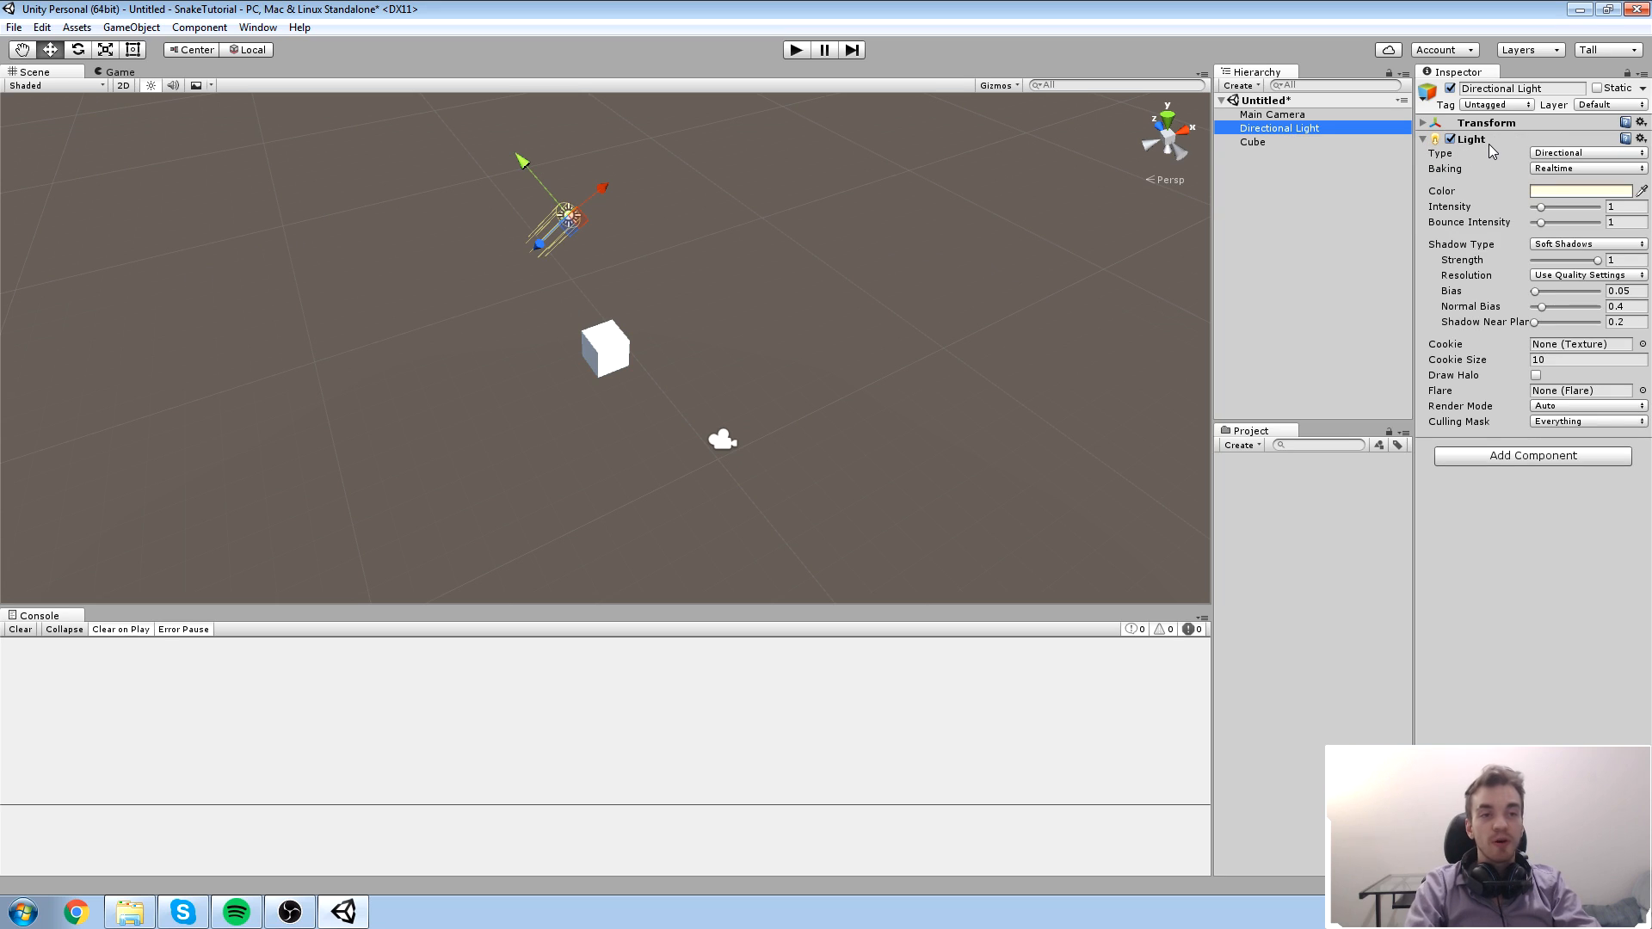
pyautogui.click(1491, 139)
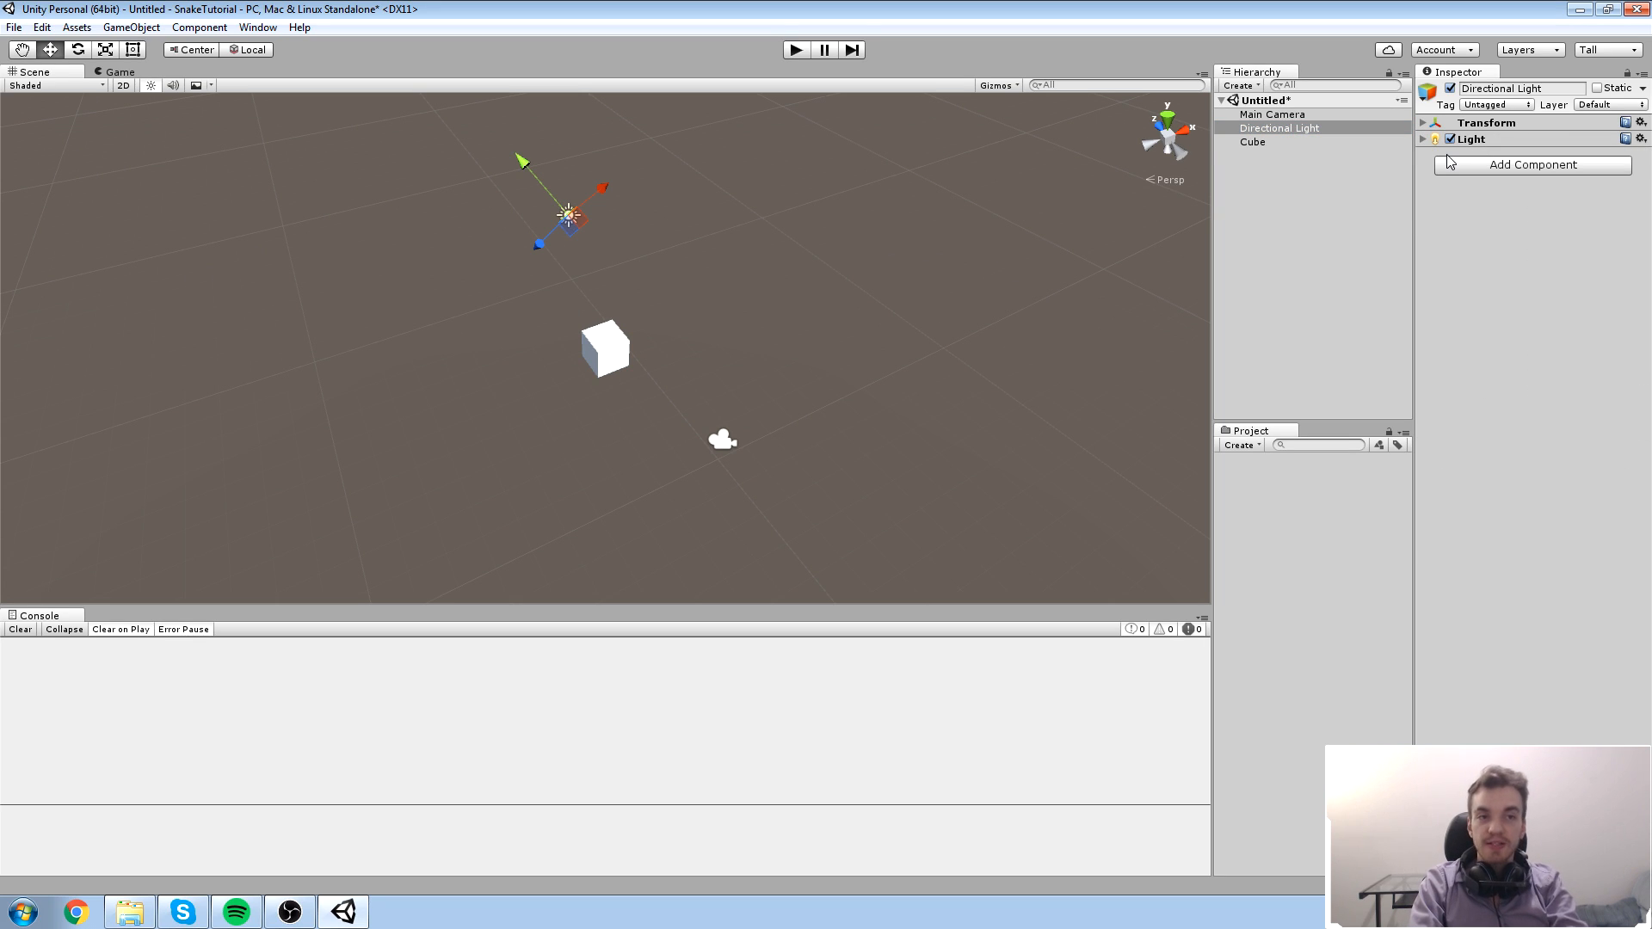
# Step: Open the project's Input settings and examine the list of Axes in the InputManager
pyautogui.click(43, 28)
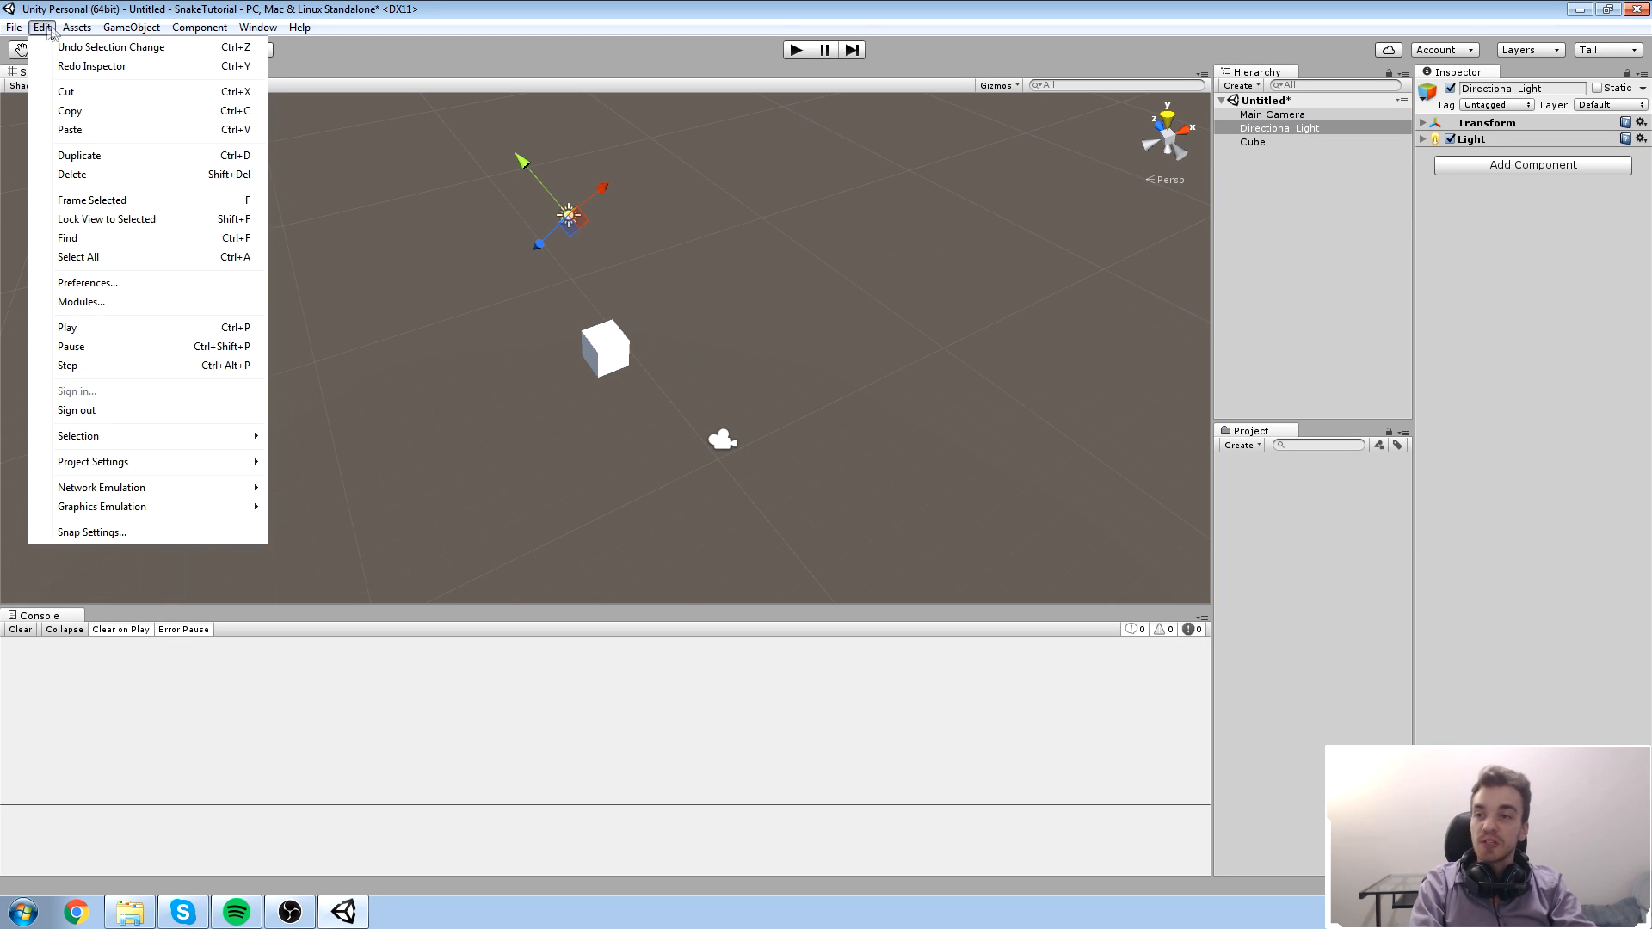
pyautogui.moveTo(131, 465)
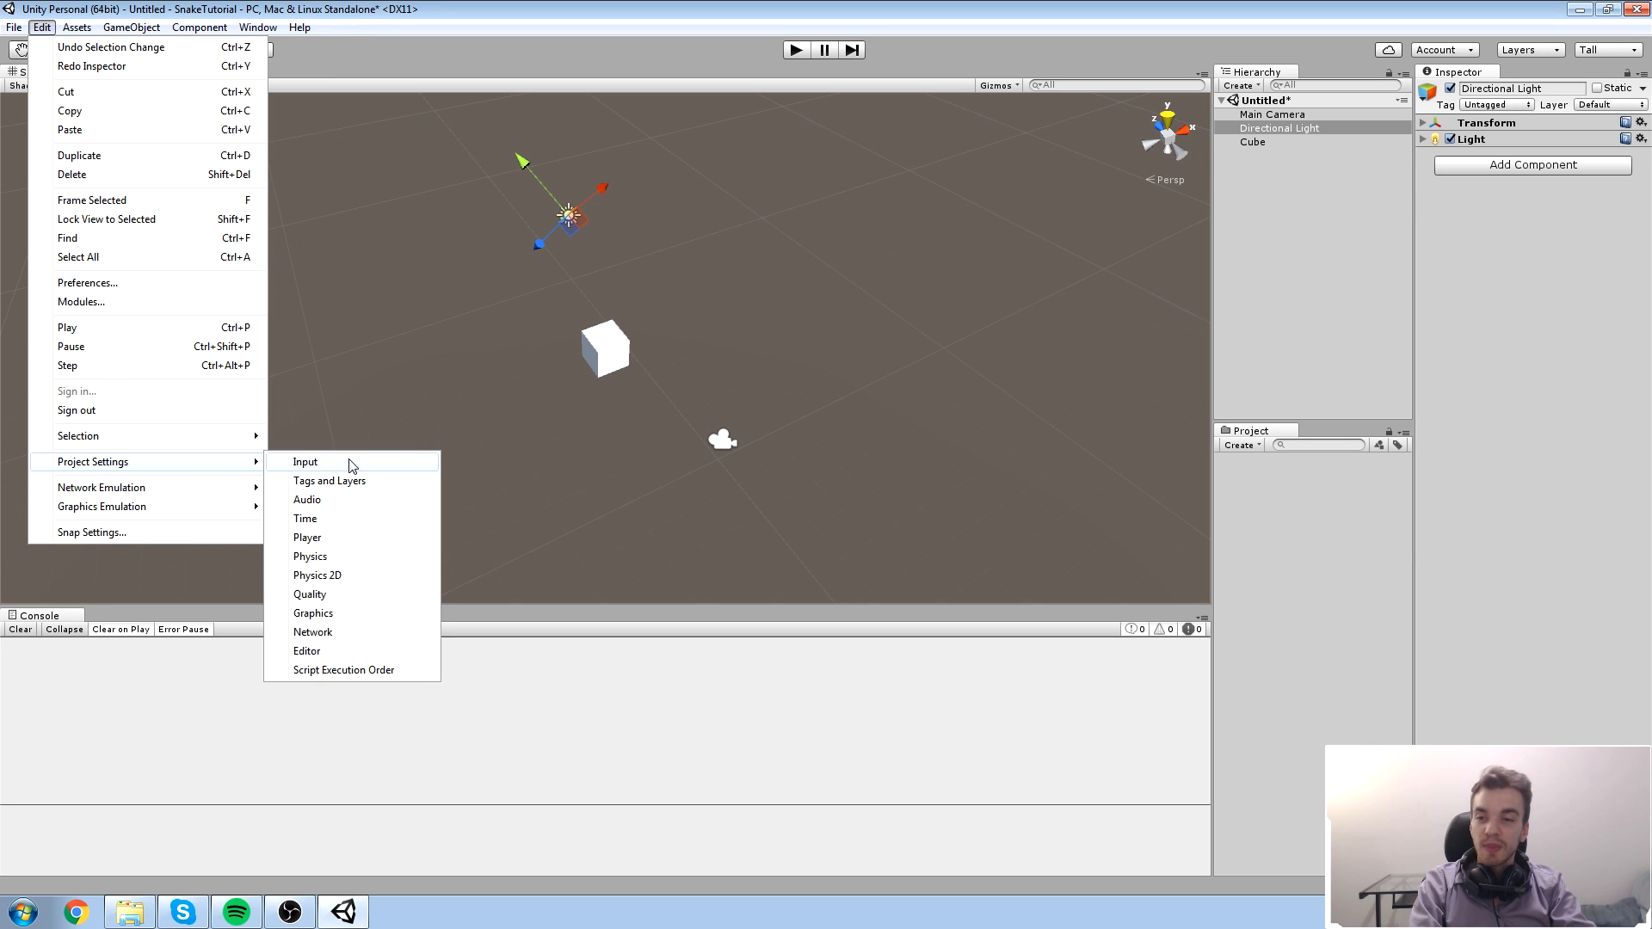
pyautogui.click(351, 465)
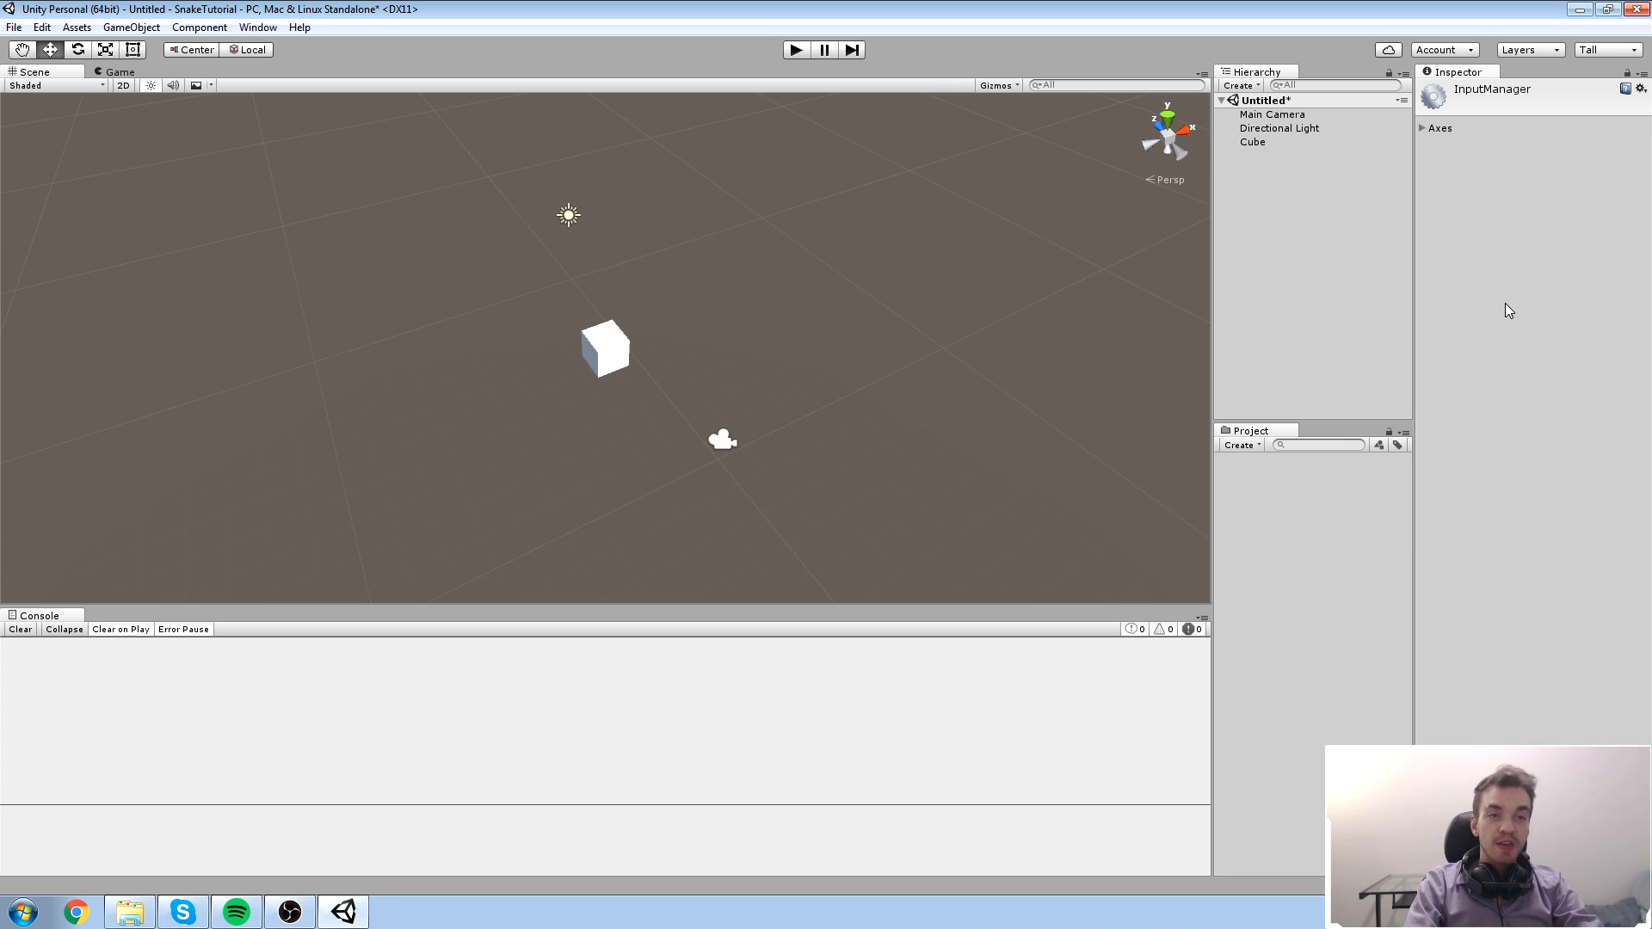
pyautogui.click(1424, 129)
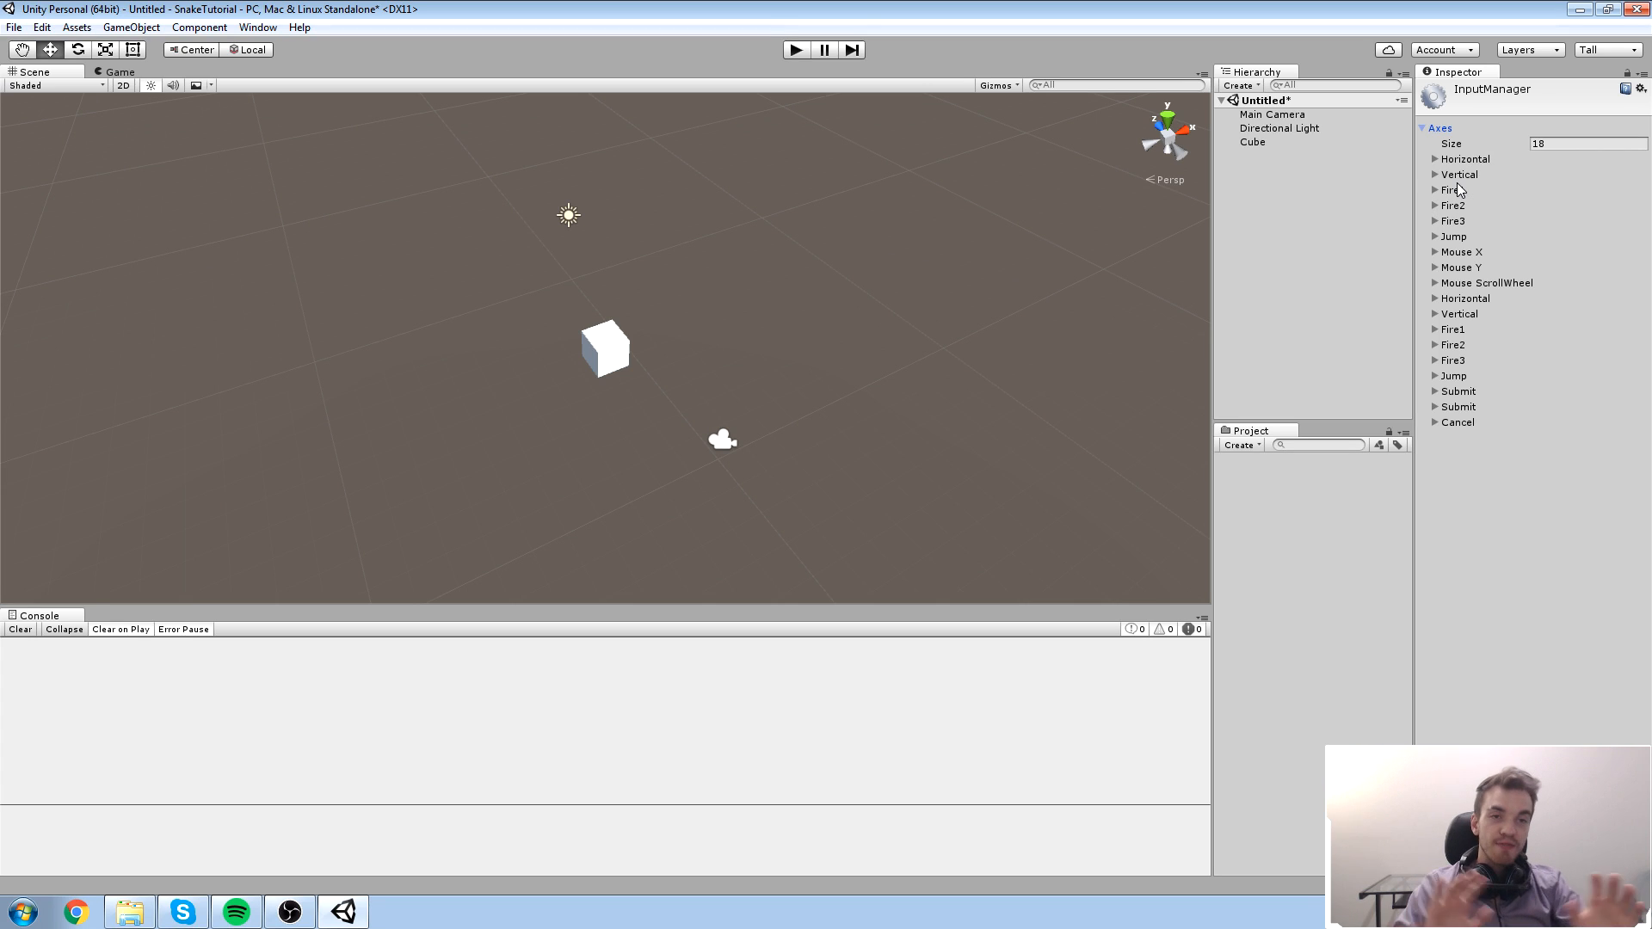
pyautogui.click(1435, 128)
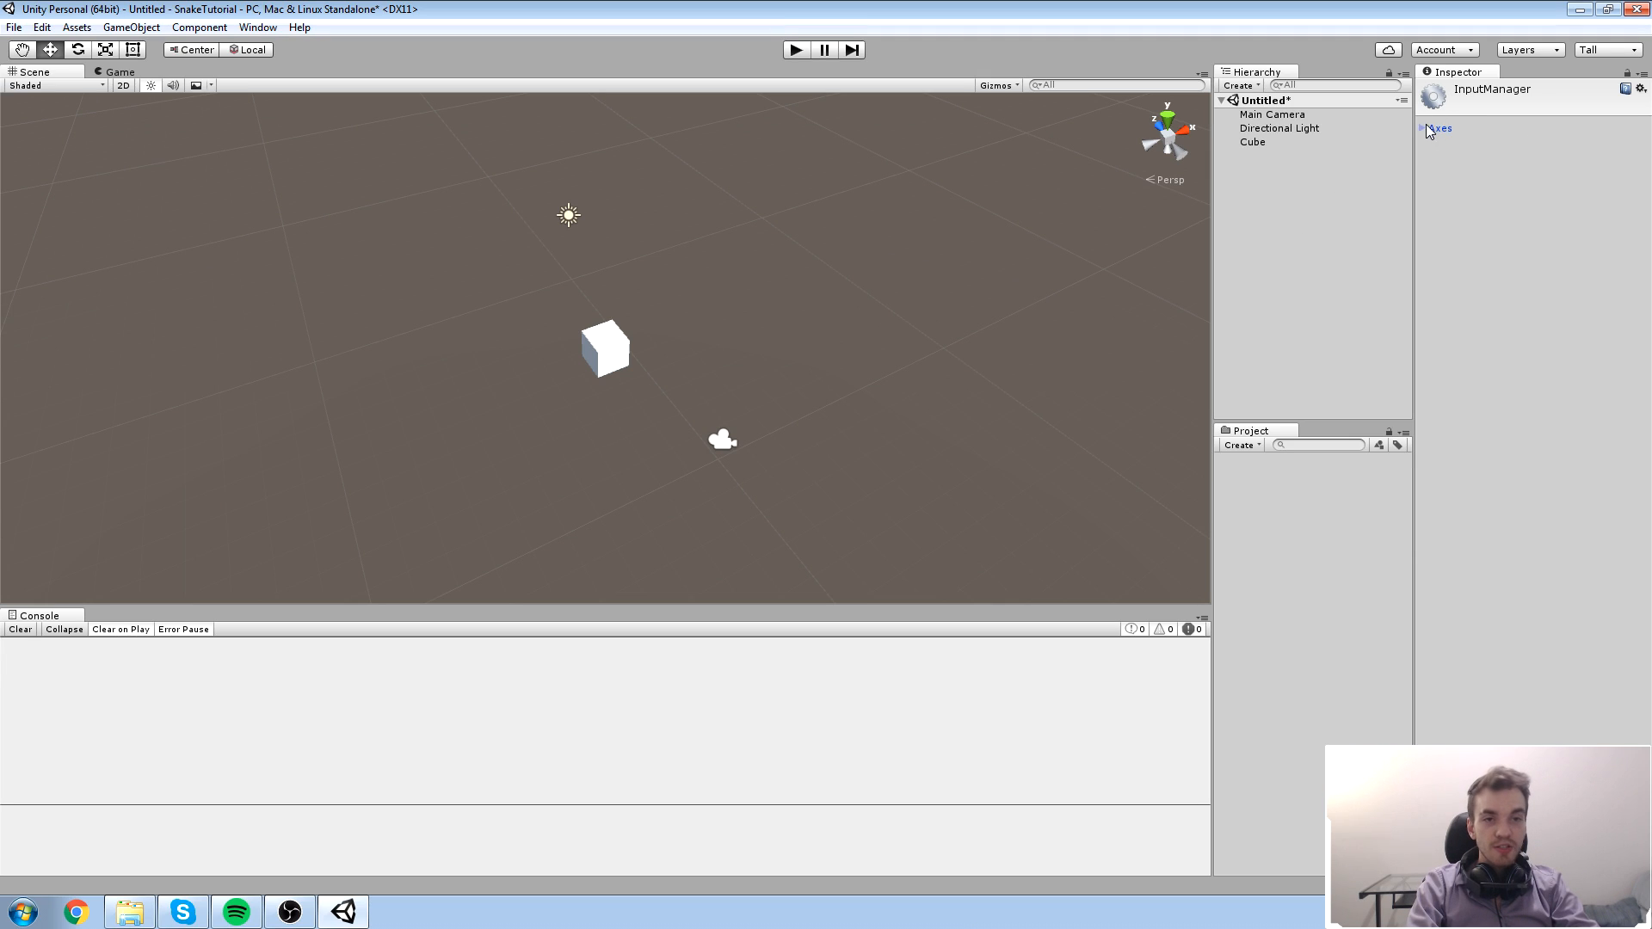
# Step: Review the components of the Directional Light and Main Camera in the Inspector, and clear the selection
pyautogui.click(1318, 129)
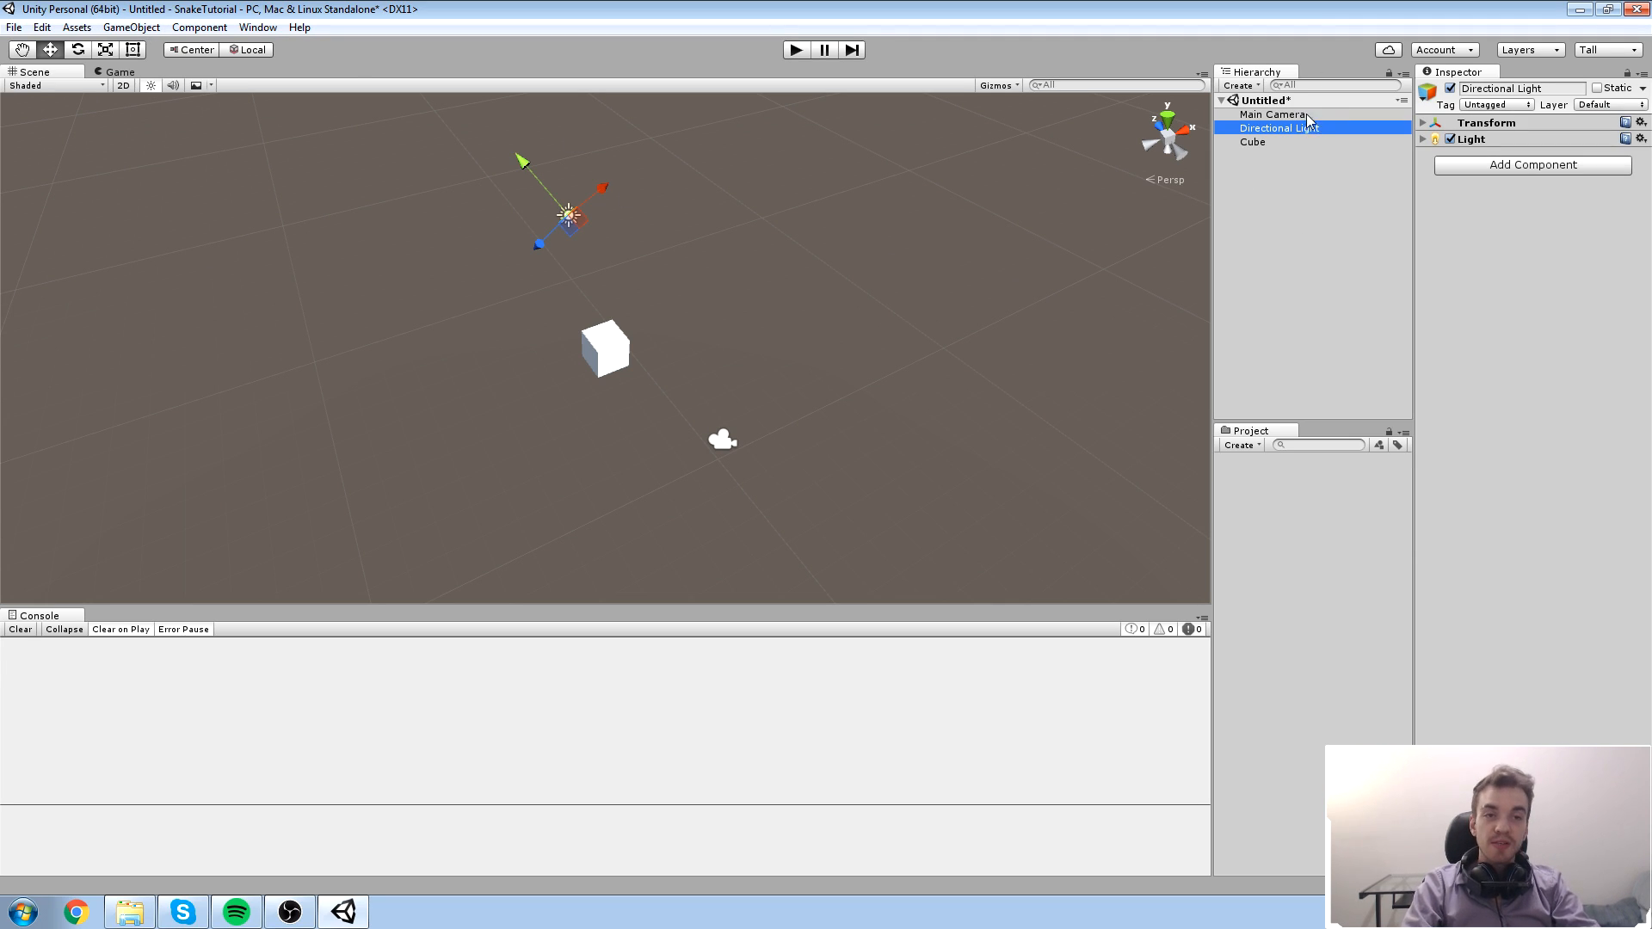
pyautogui.click(1311, 115)
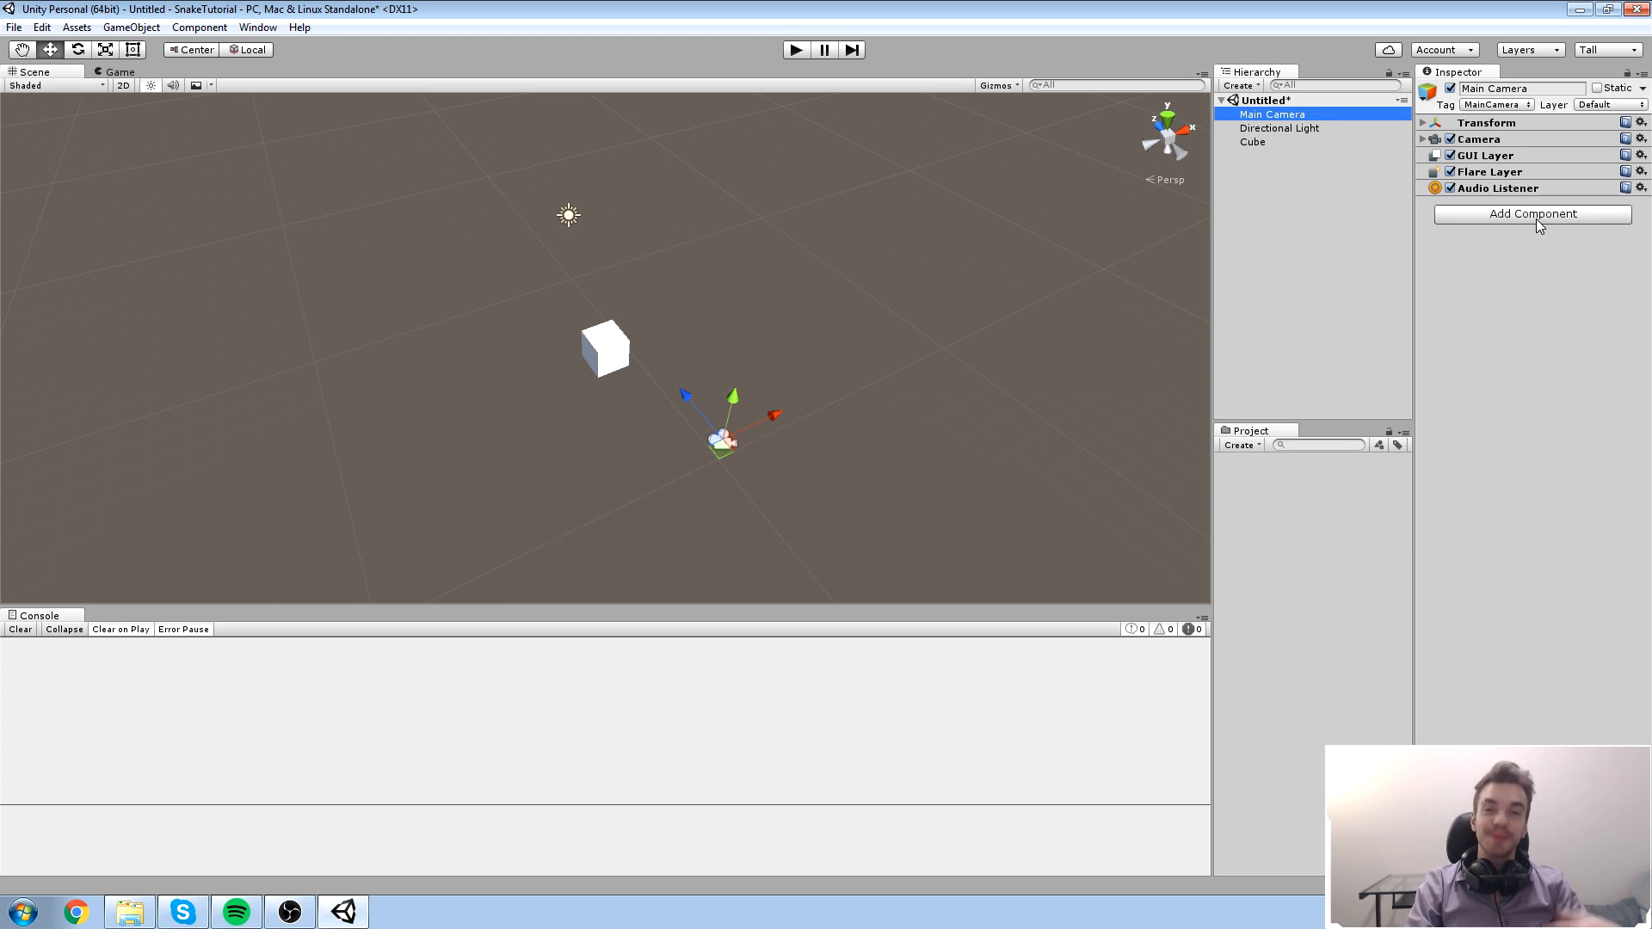
pyautogui.click(1355, 276)
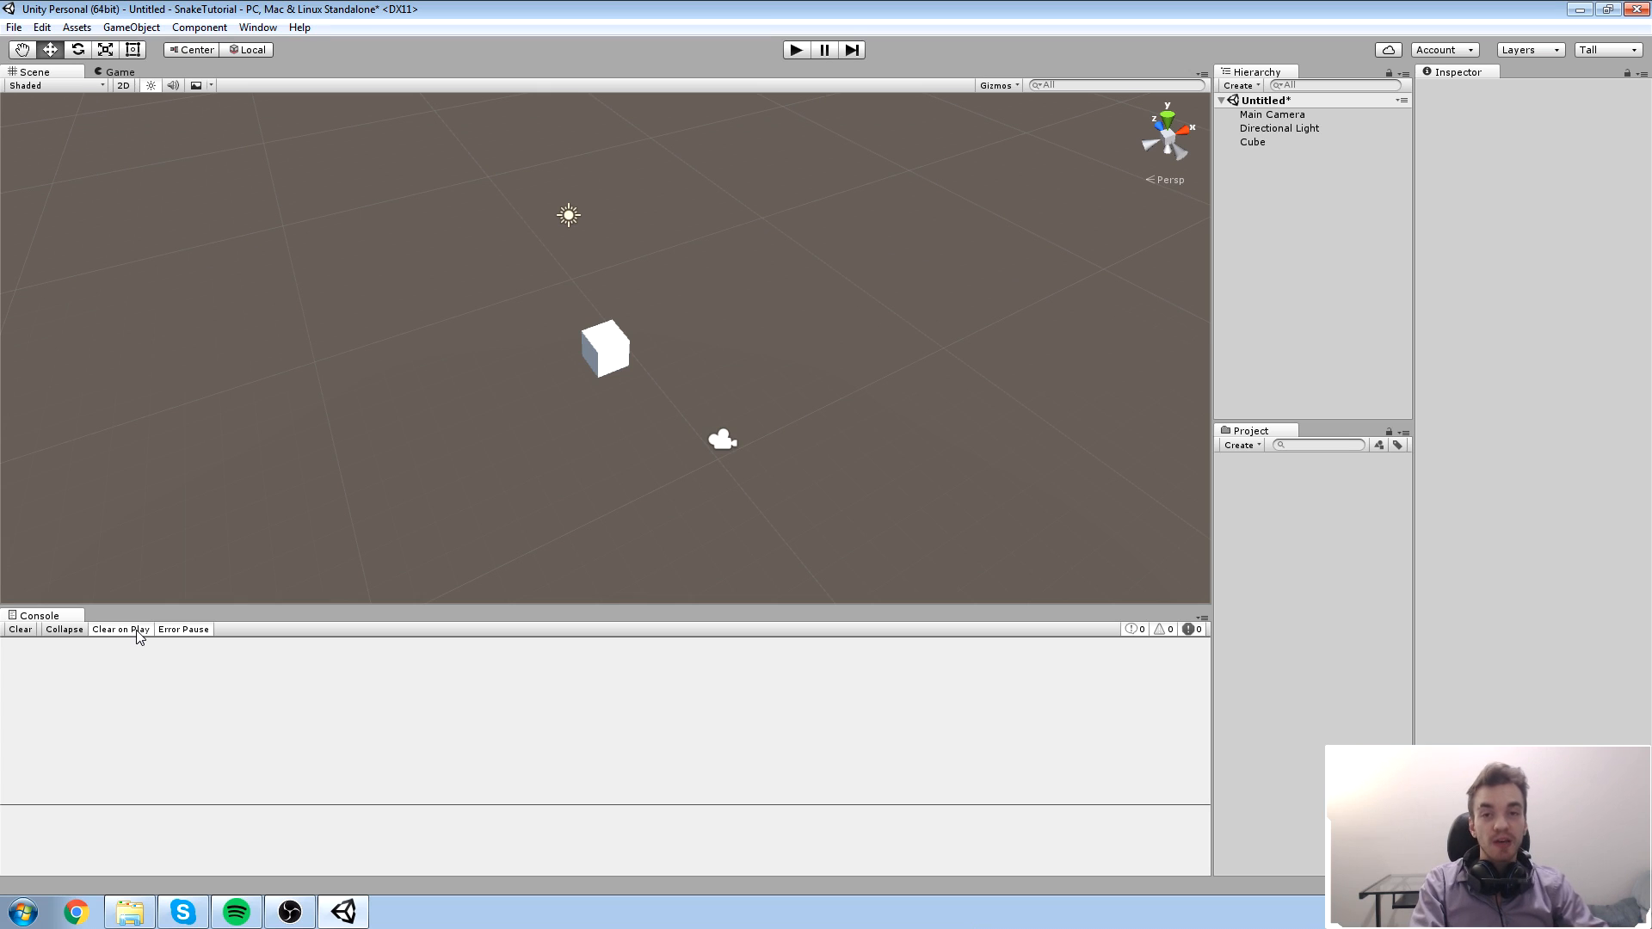
# Step: Shrink the Console panel to give the Scene view more height
pyautogui.moveTo(184, 608); pyautogui.dragTo(196, 661)
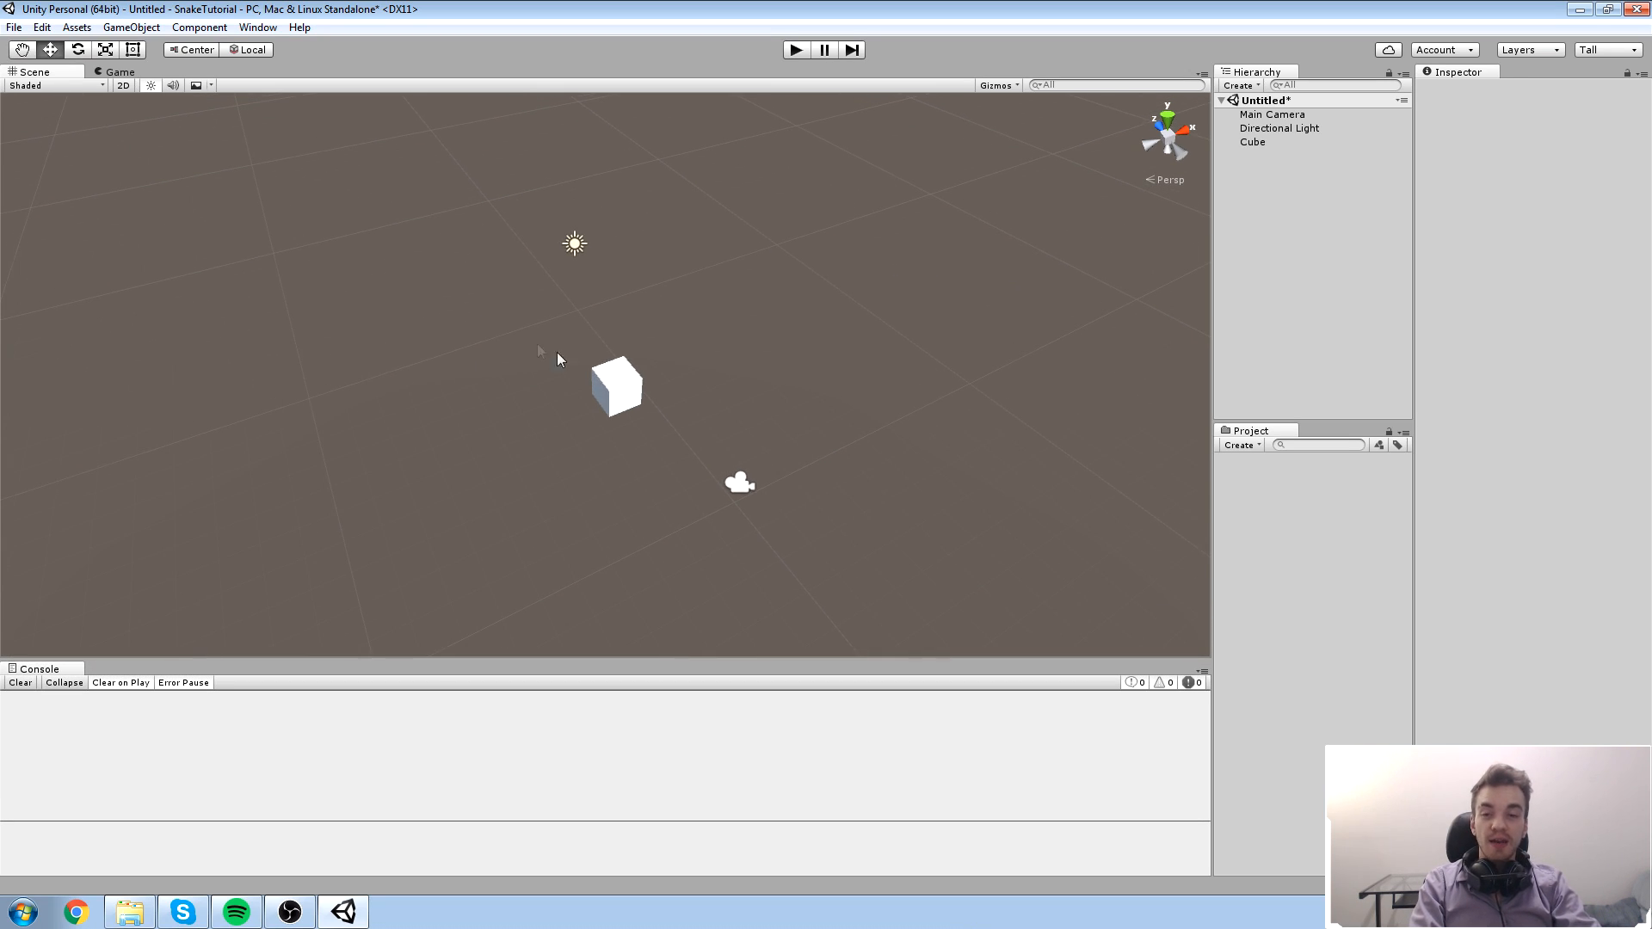
# Step: Enlarge the Hierarchy panel so that it takes height from the Project panel below it
pyautogui.moveTo(683, 417); pyautogui.dragTo(912, 430)
pyautogui.scroll(3, 1014, 322)
pyautogui.moveTo(1360, 423); pyautogui.dragTo(1360, 465)
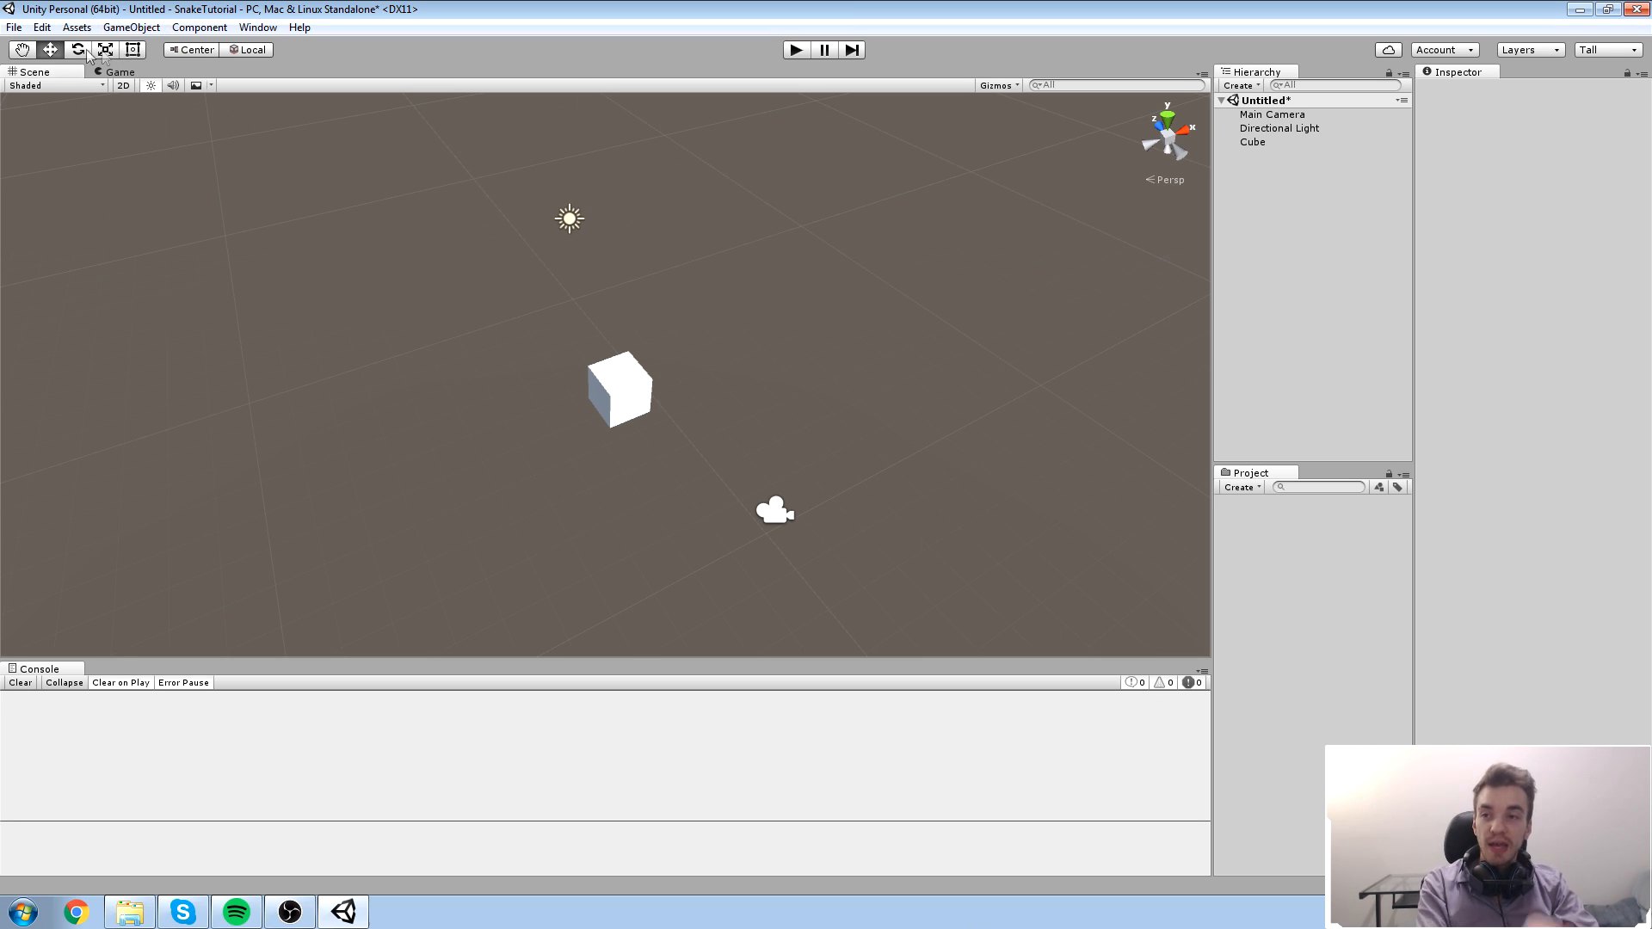
# Step: Duplicate the Cube twice, moving the first copy away along the X axis and the second one between the other two cubes
pyautogui.click(13, 27)
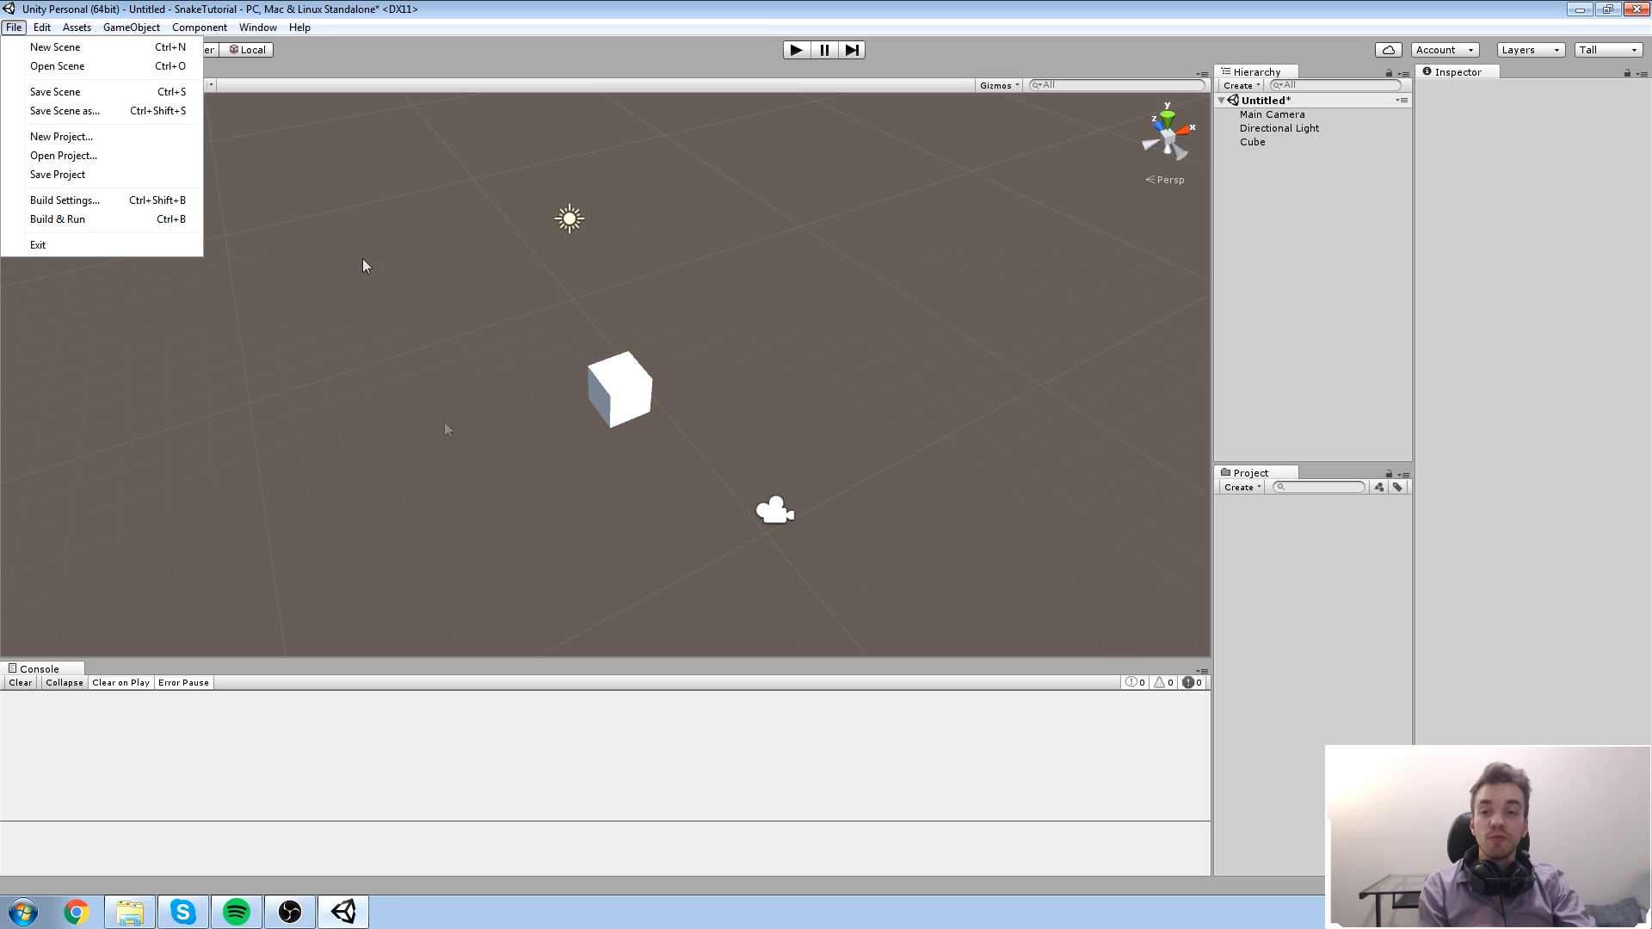
pyautogui.click(576, 374)
pyautogui.click(592, 379)
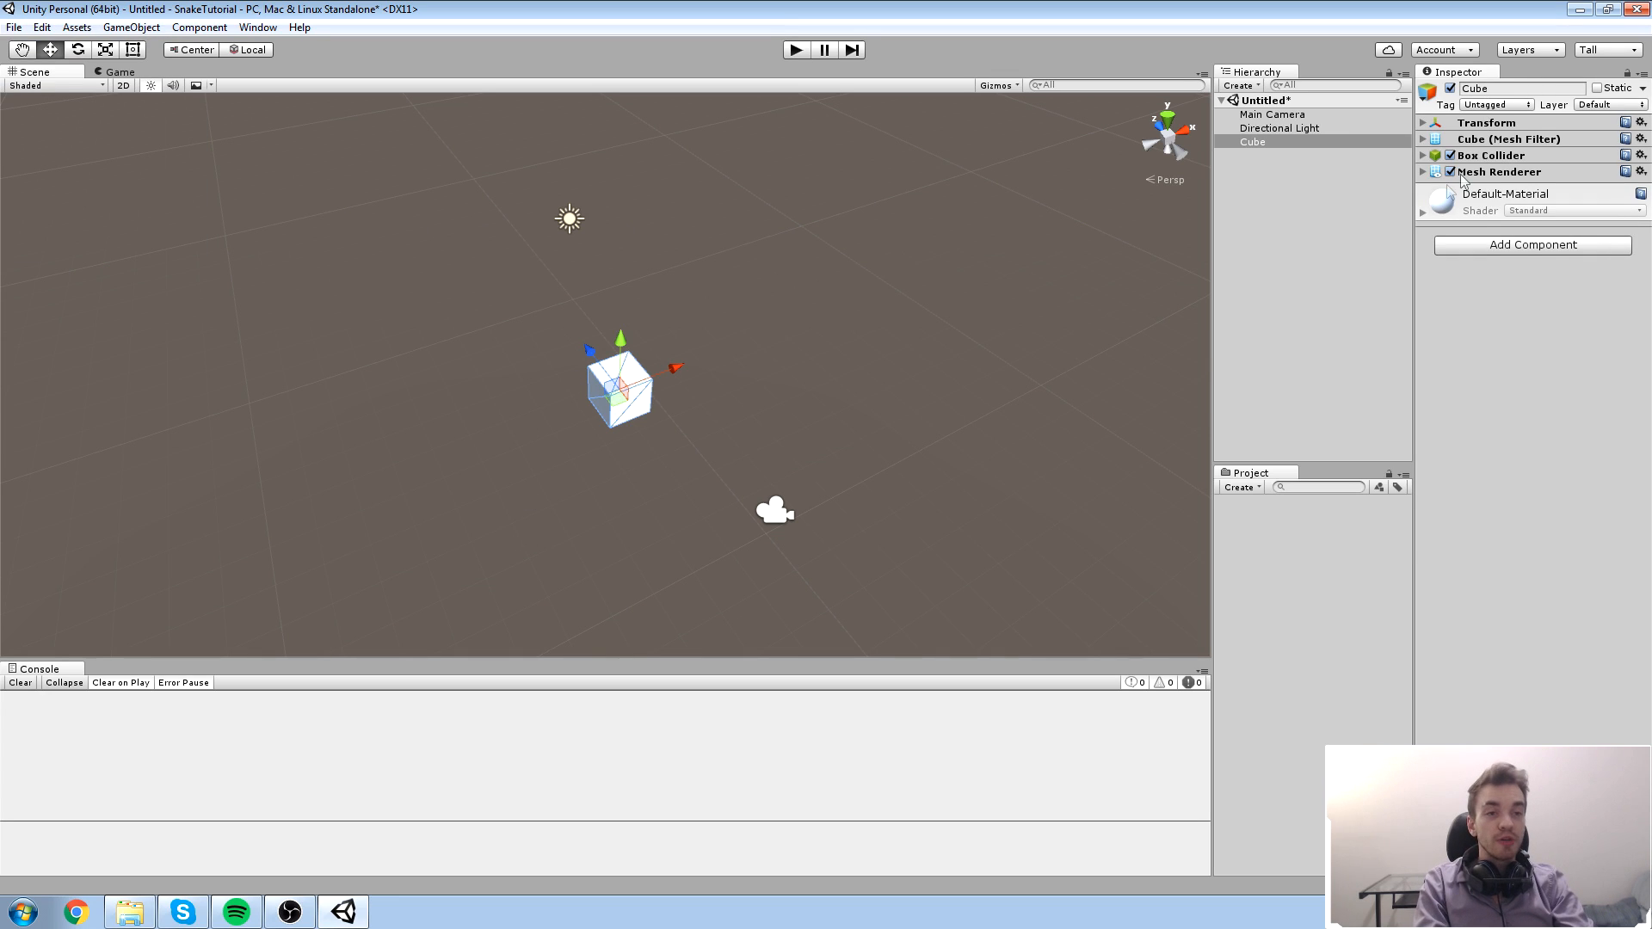
pyautogui.hotkey('ctrl', 'd')
pyautogui.moveTo(676, 367); pyautogui.dragTo(852, 351)
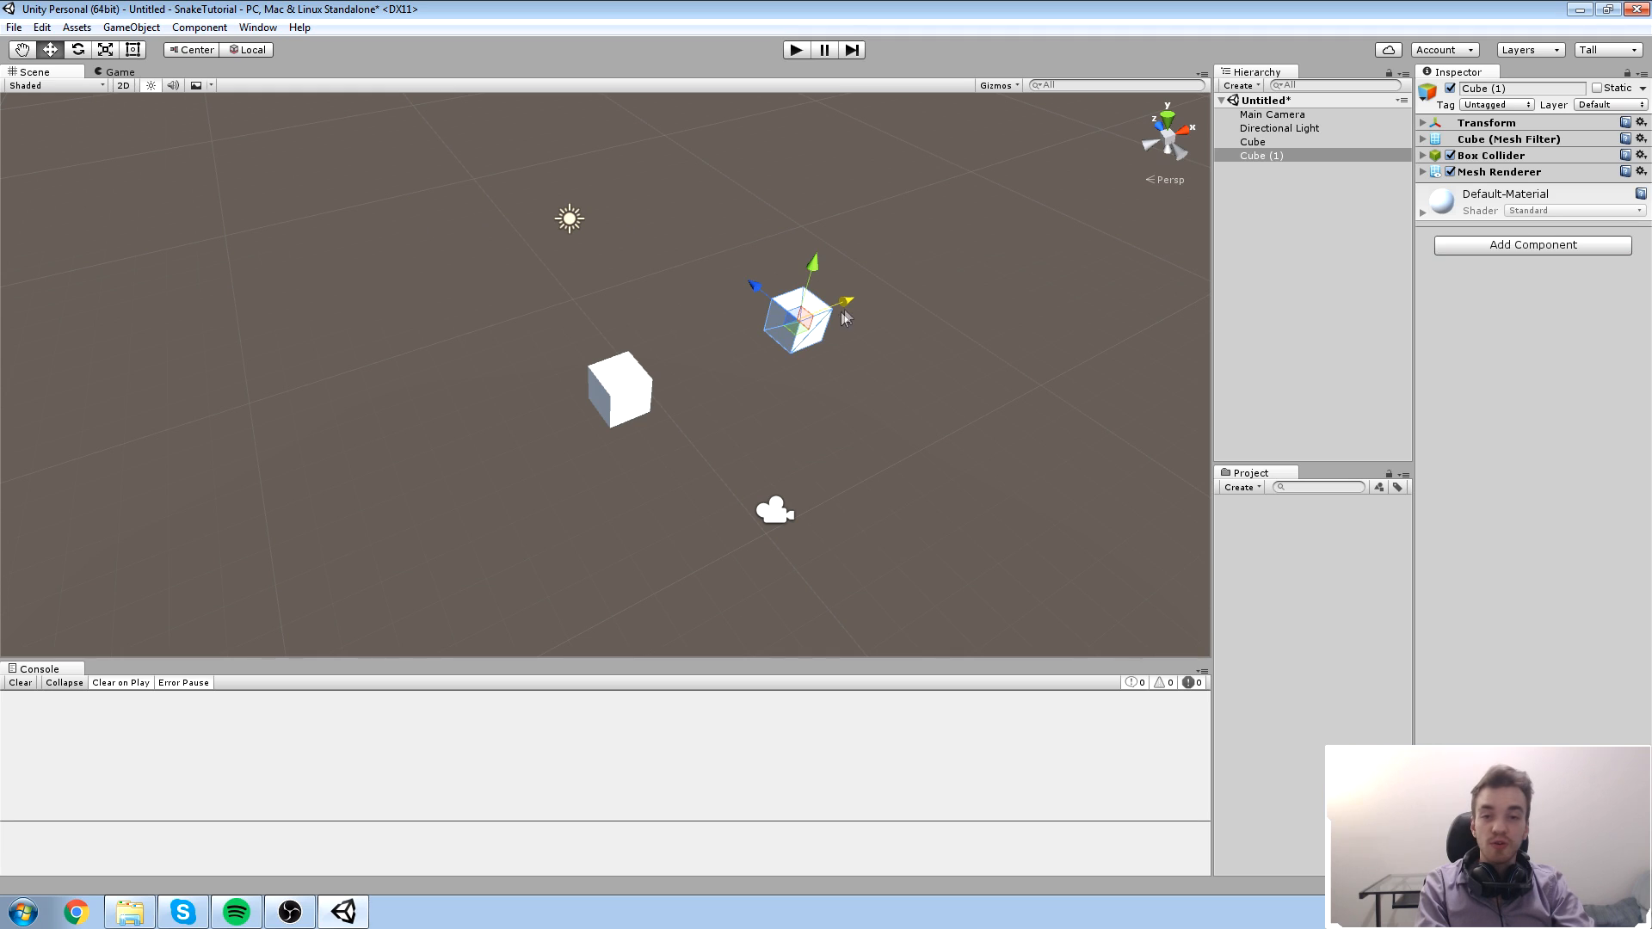
pyautogui.hotkey('ctrl', 'd')
pyautogui.moveTo(843, 315); pyautogui.dragTo(747, 343)
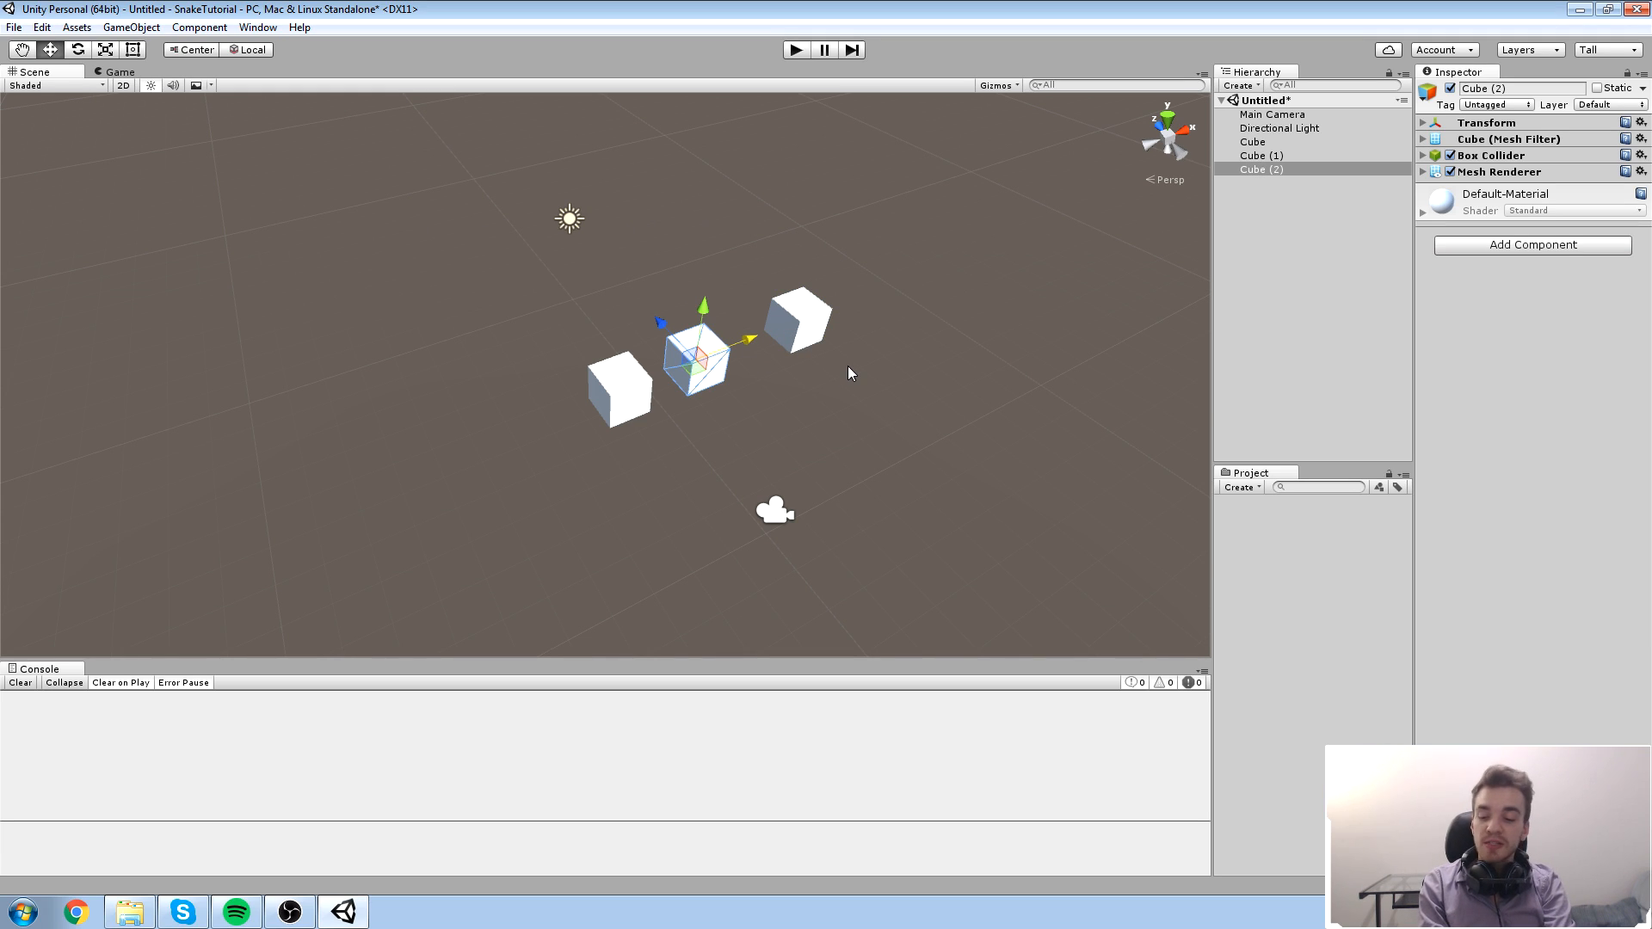
# Step: Save the scene as Game in the project's Assets folder and clear the selection
pyautogui.hotkey('ctrl', 's')
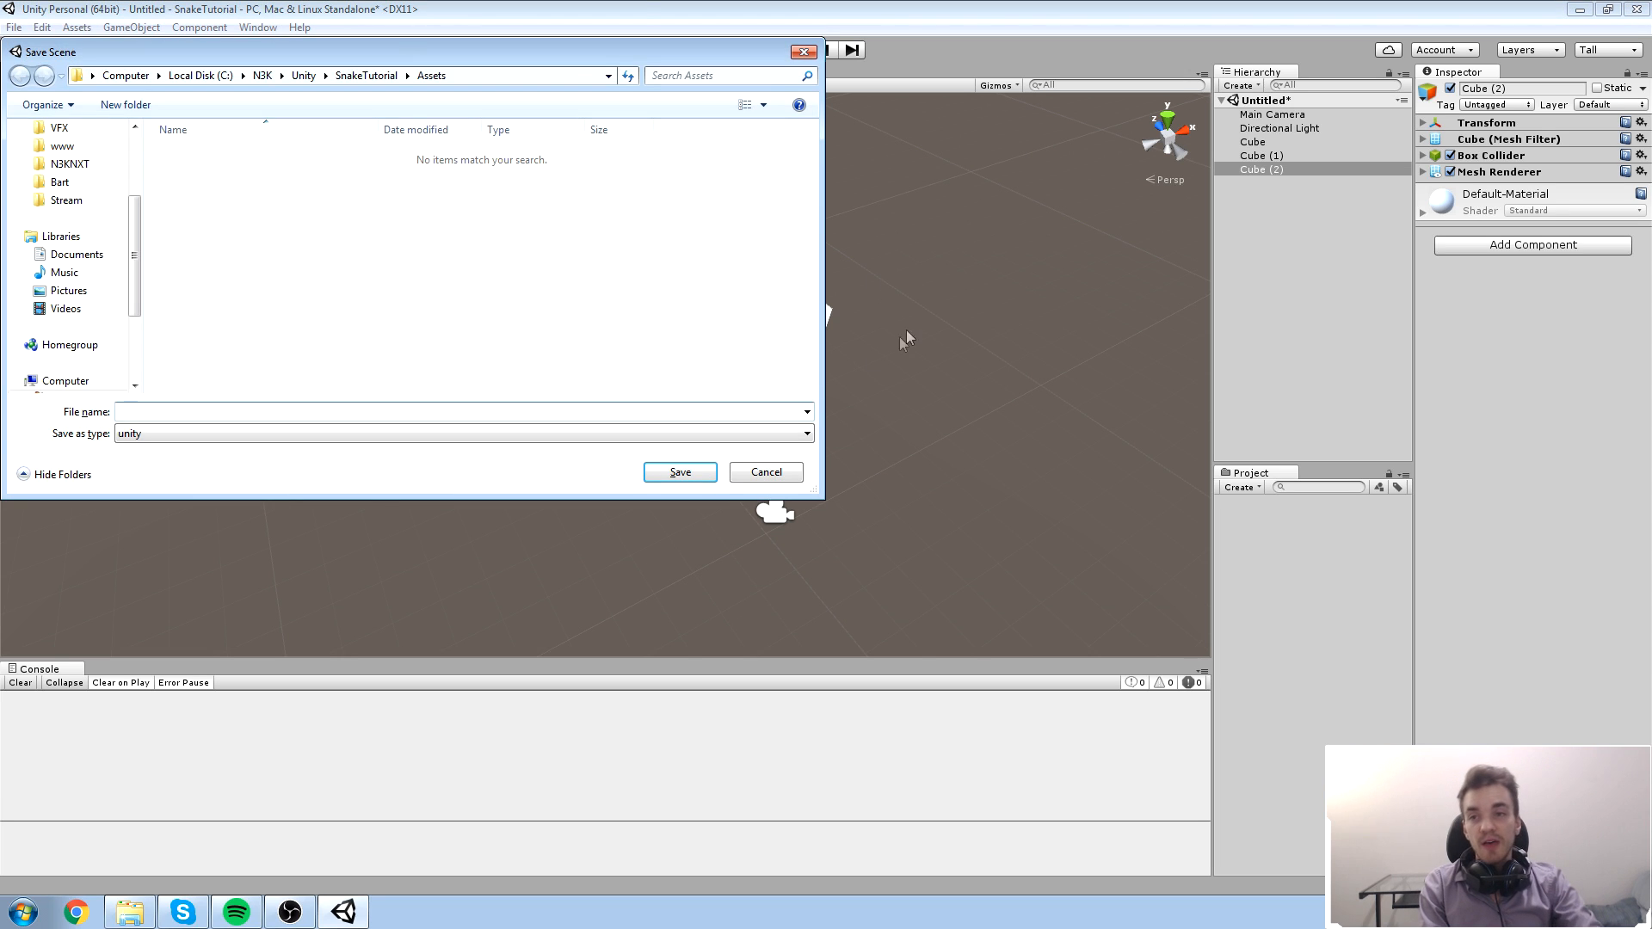
pyautogui.moveTo(488, 54); pyautogui.dragTo(709, 209)
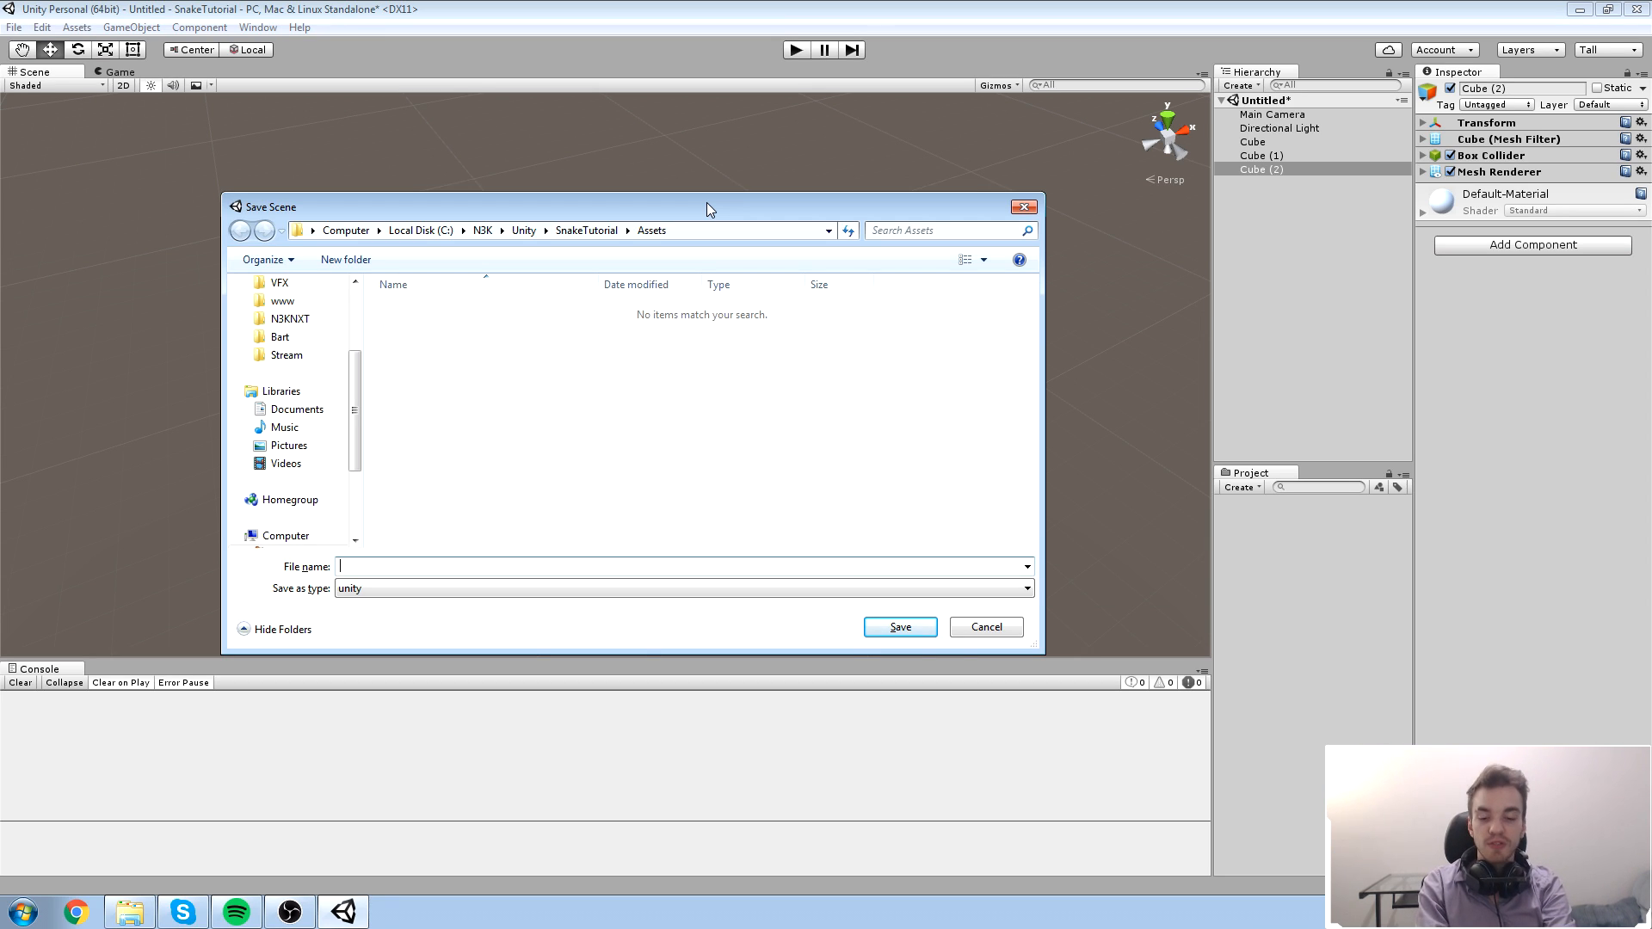
pyautogui.write('Game')
pyautogui.press('Return')
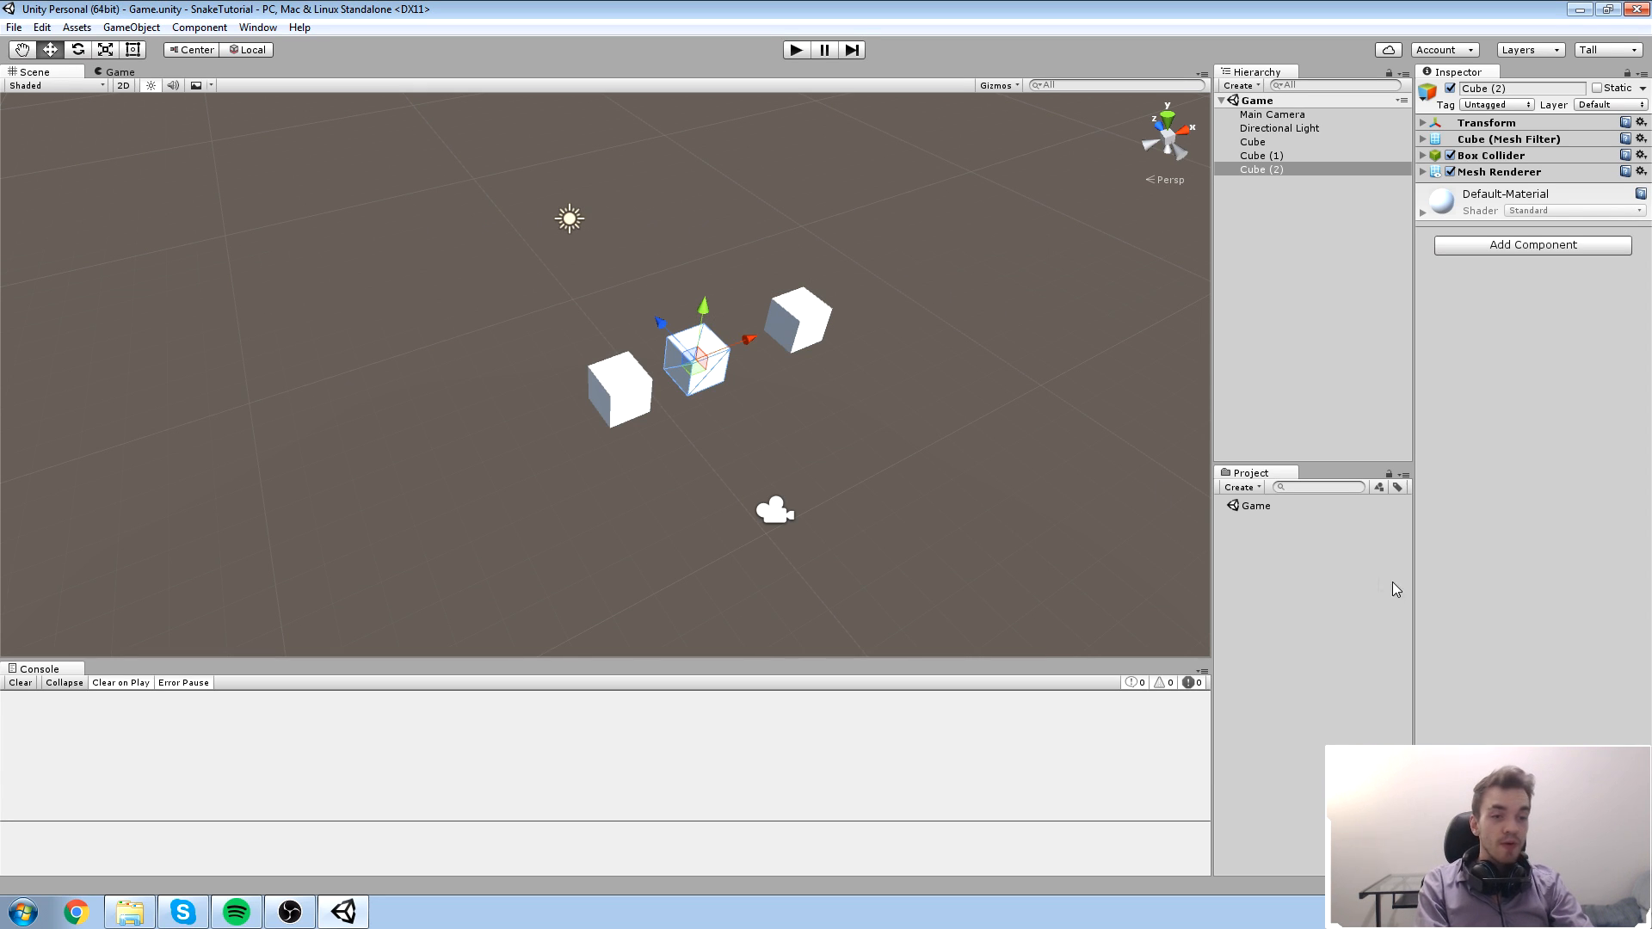
pyautogui.click(1259, 507)
pyautogui.click(878, 417)
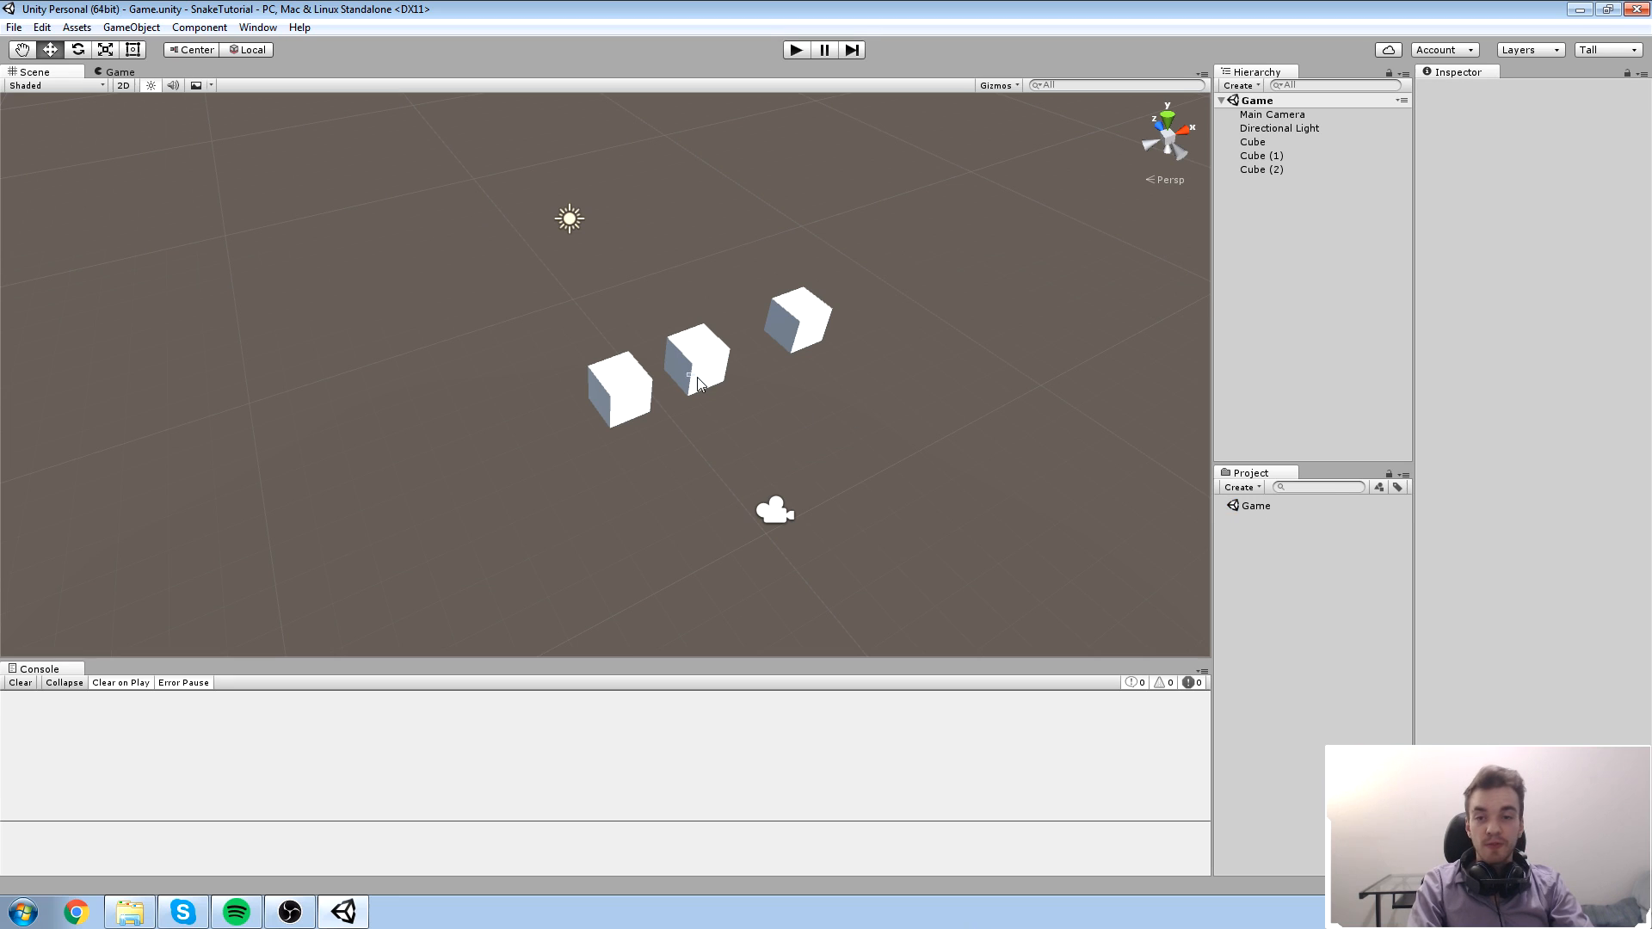
# Step: Duplicate the middle cube, move the copy back along the Z axis and deselect it
pyautogui.click(701, 372)
pyautogui.hotkey('ctrl', 'd')
pyautogui.moveTo(662, 333); pyautogui.dragTo(566, 250)
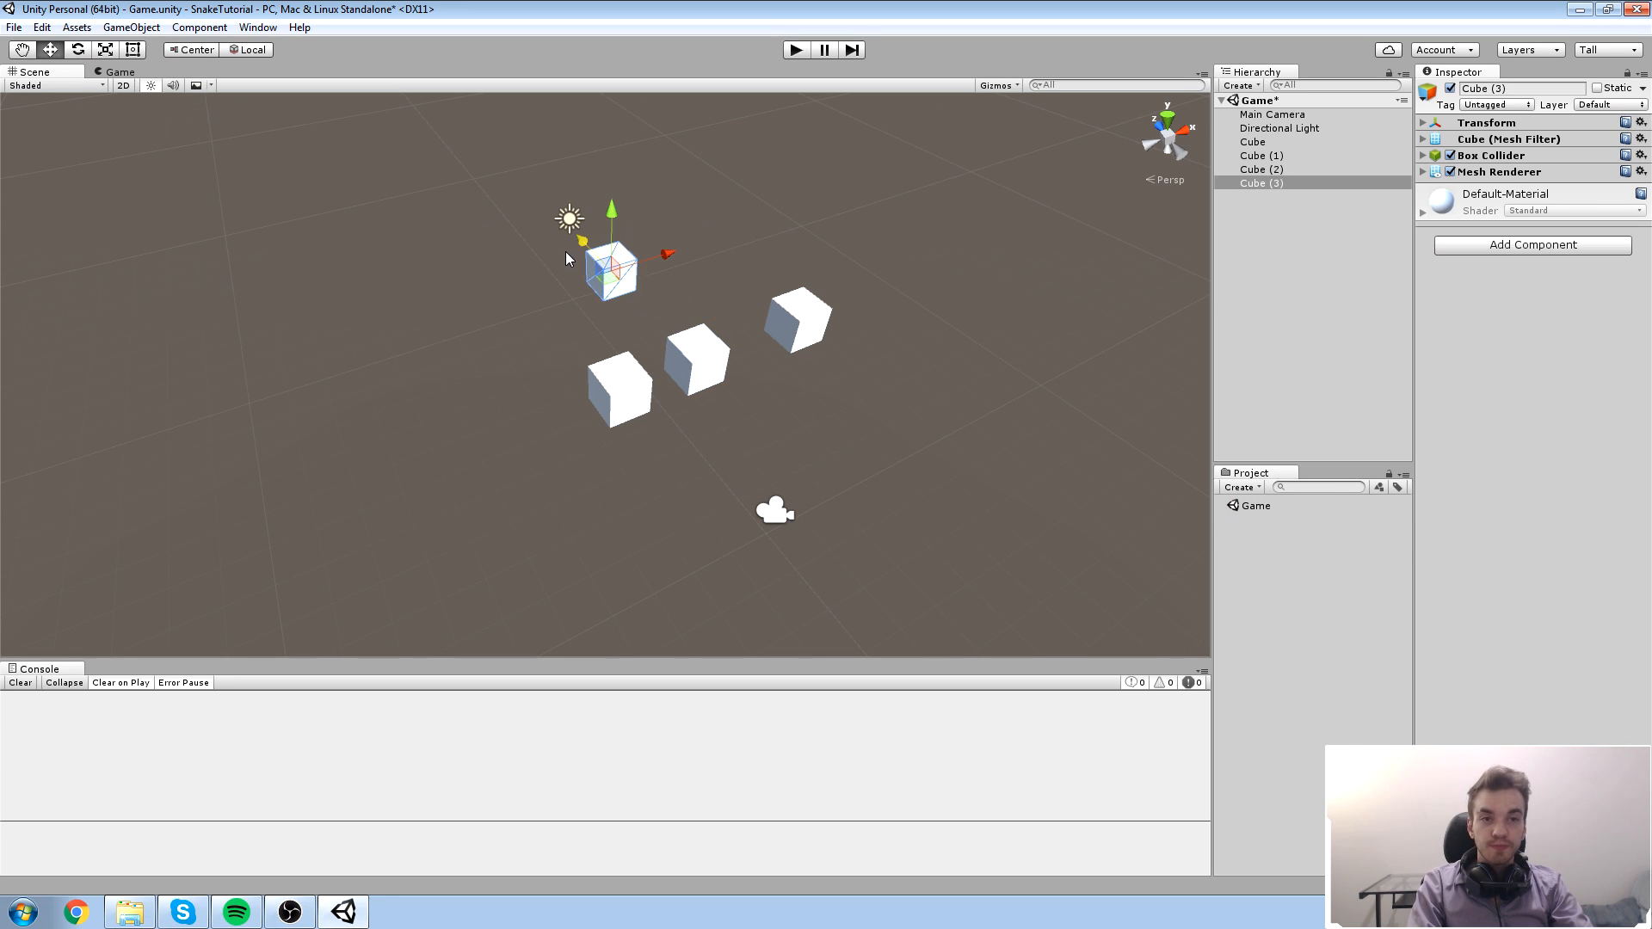
pyautogui.click(993, 467)
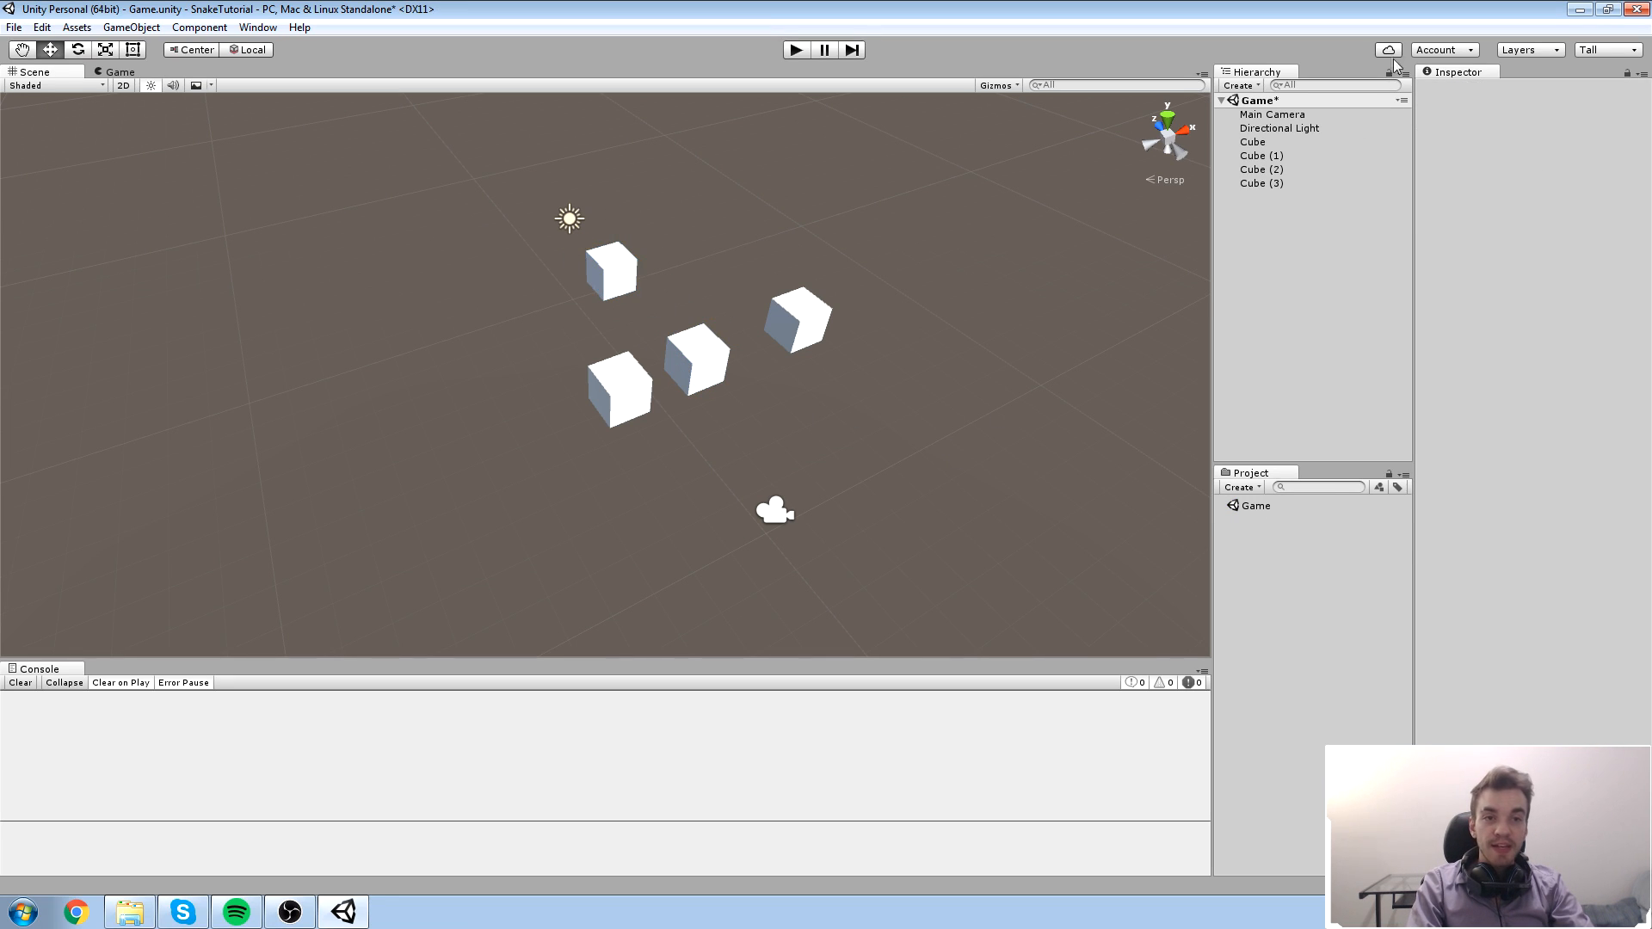
# Step: Move Cube (2) far away from the other cubes and back among them, saving the scene after each change
pyautogui.click(716, 374)
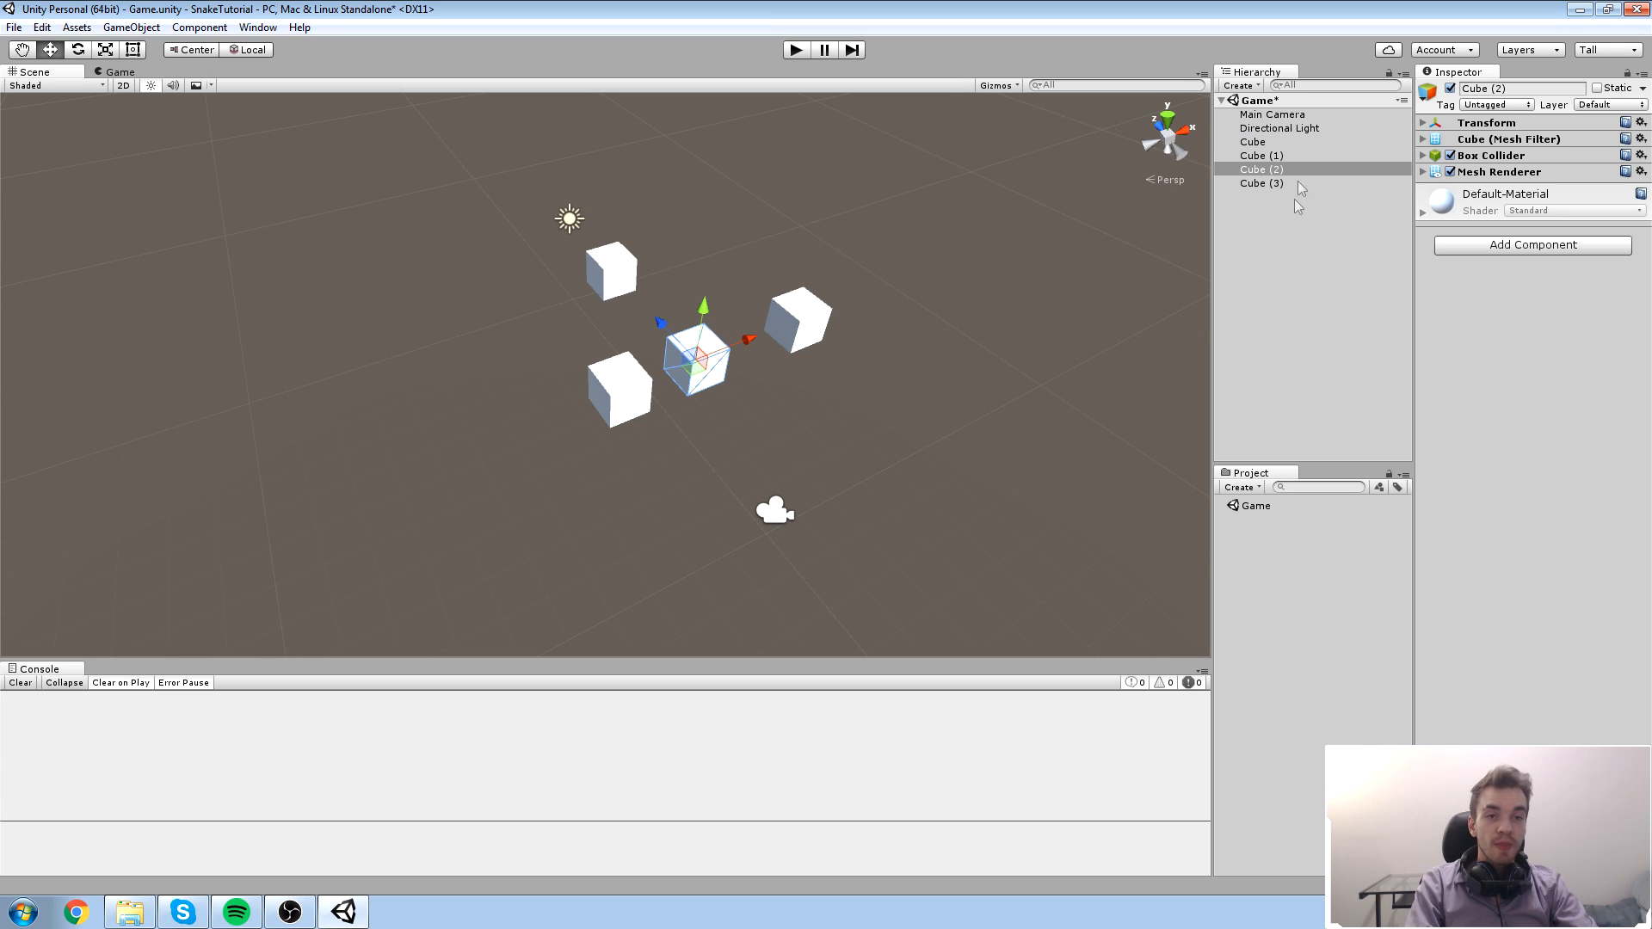
pyautogui.hotkey('ctrl', 's')
pyautogui.moveTo(693, 379); pyautogui.dragTo(1051, 340)
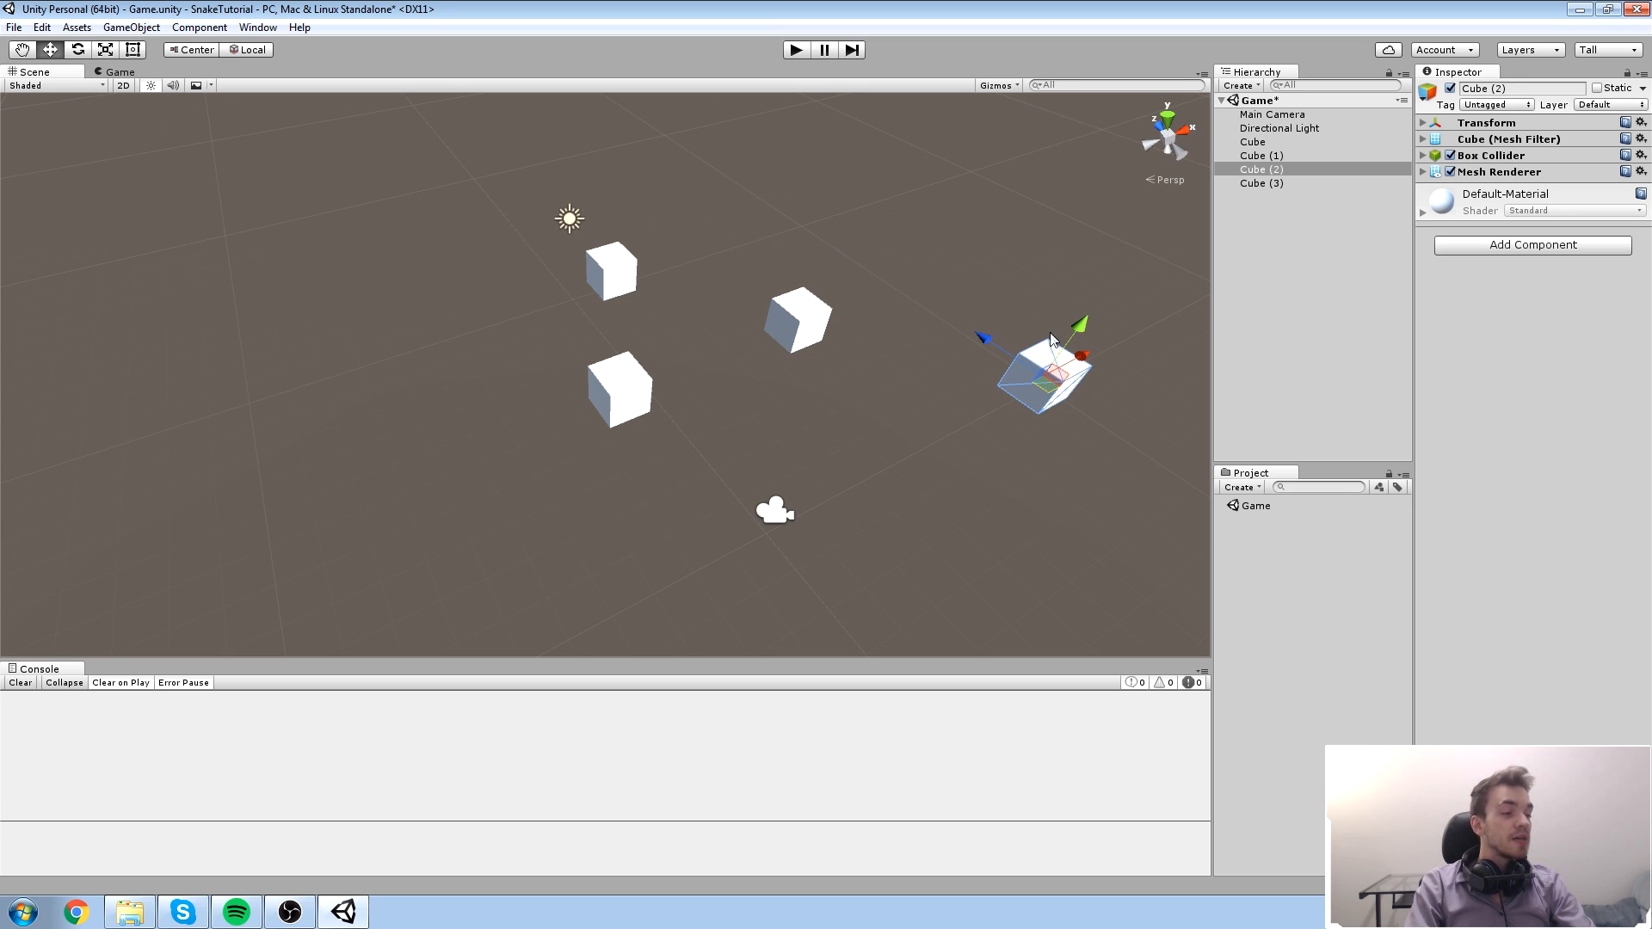
pyautogui.hotkey('ctrl', 's')
pyautogui.moveTo(1052, 395); pyautogui.dragTo(697, 336)
pyautogui.hotkey('ctrl', 's')
# Step: Open the editor Preferences and examine the External Script Editor choices under External Tools, keeping Visual Studio 2015
pyautogui.click(13, 27)
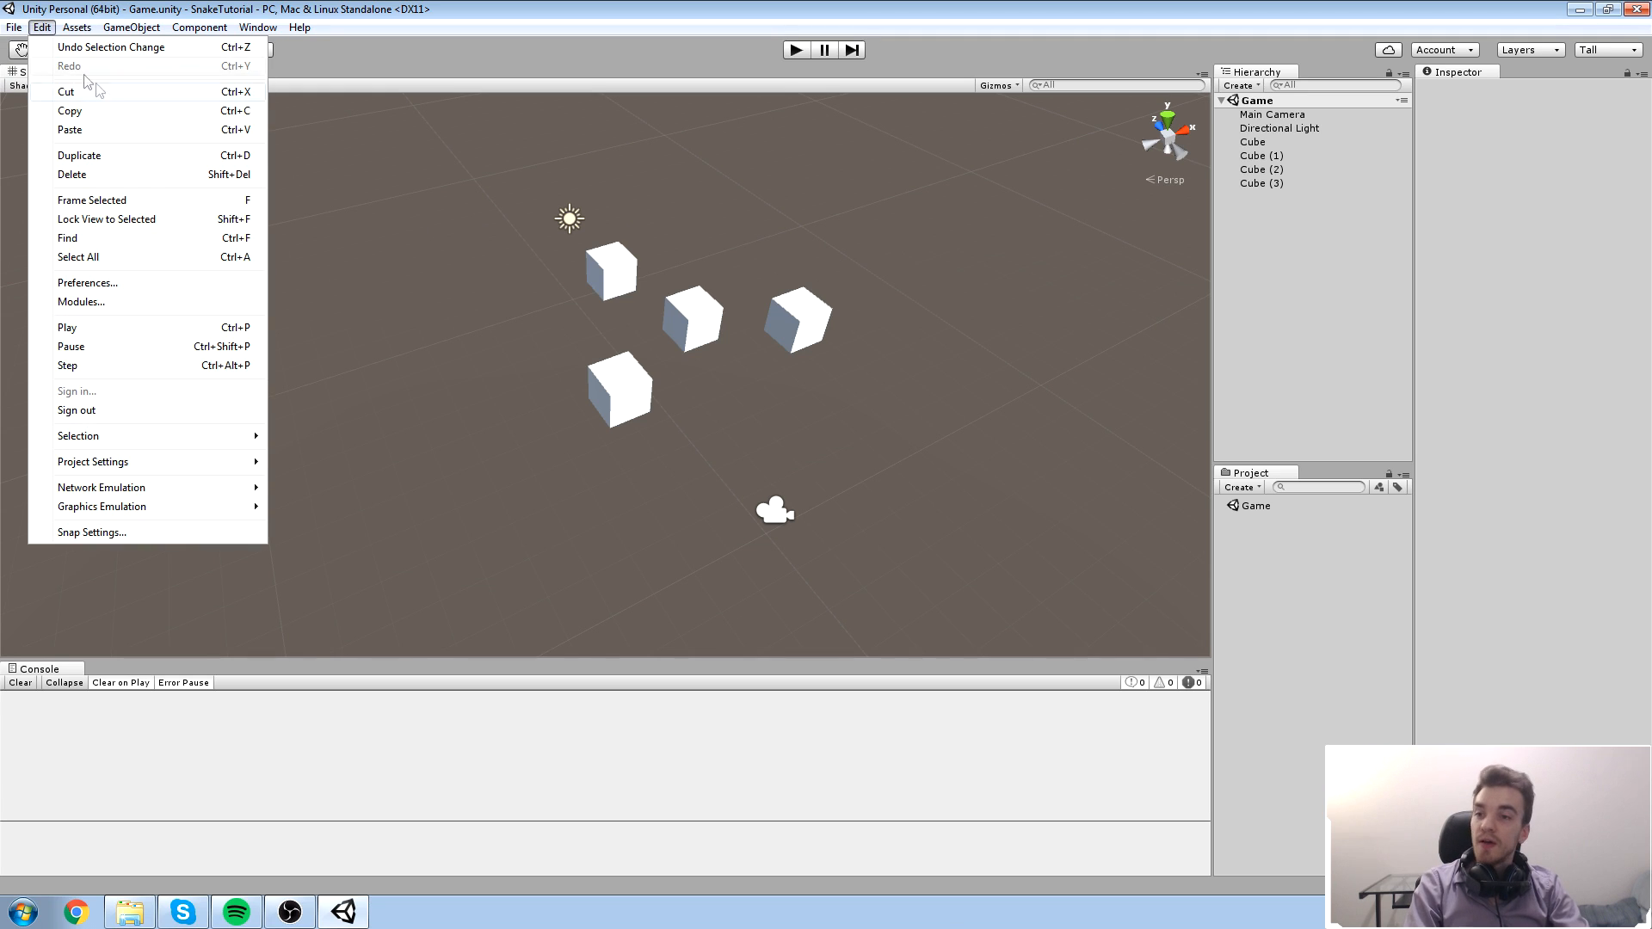
pyautogui.click(47, 27)
pyautogui.click(51, 33)
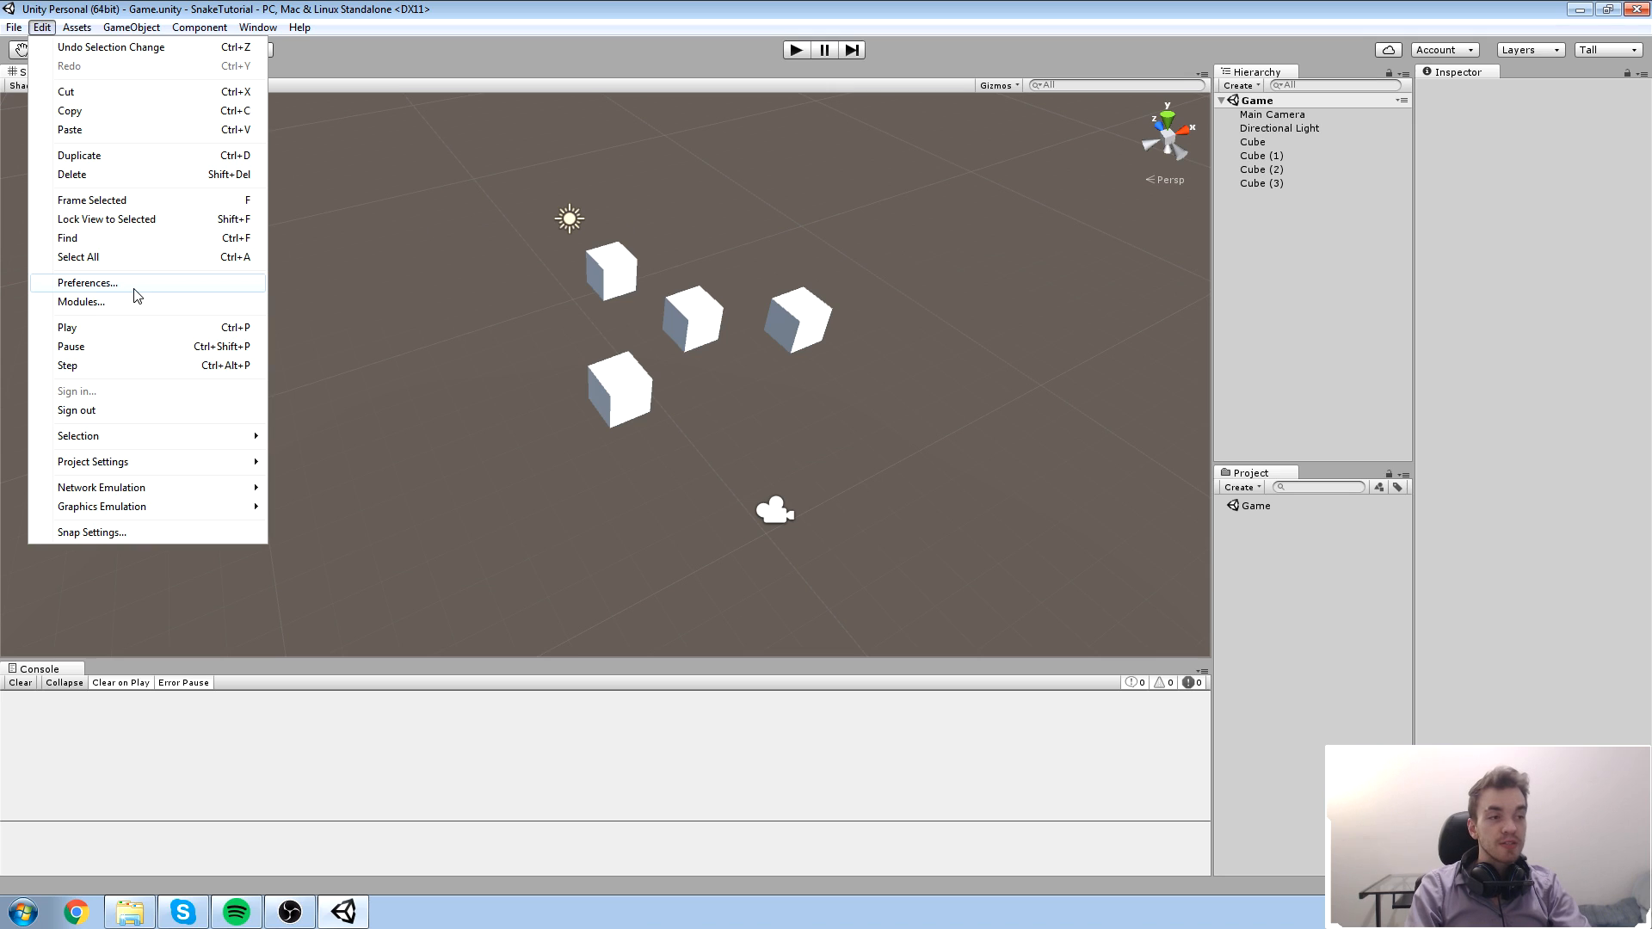
pyautogui.click(157, 294)
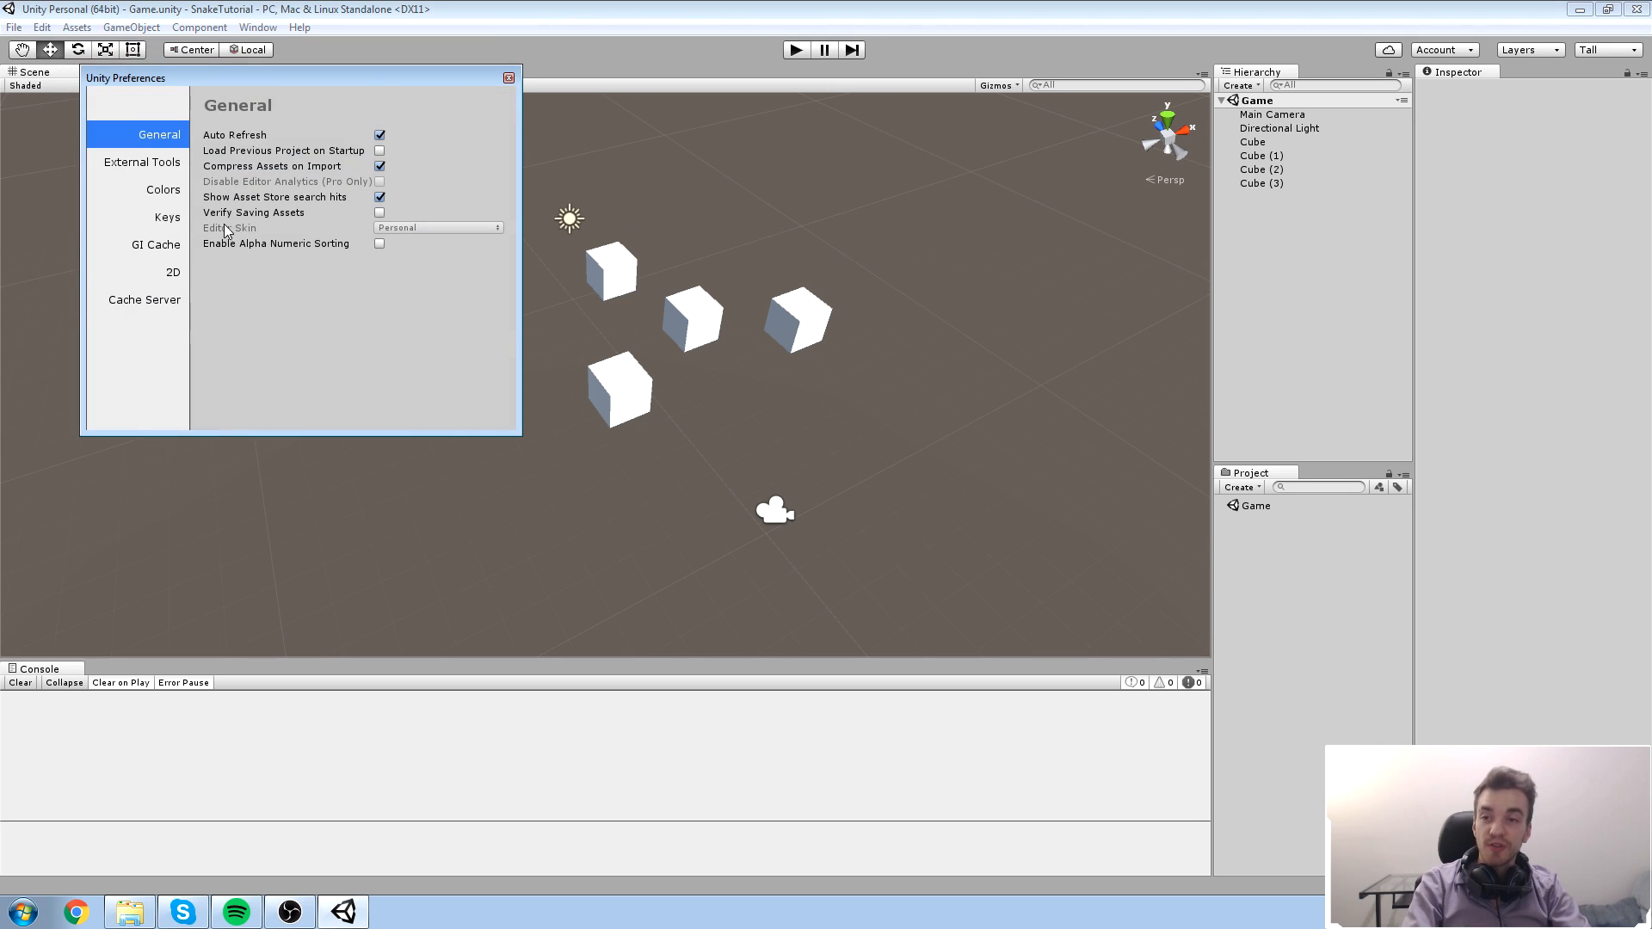
pyautogui.moveTo(346, 76); pyautogui.dragTo(623, 118)
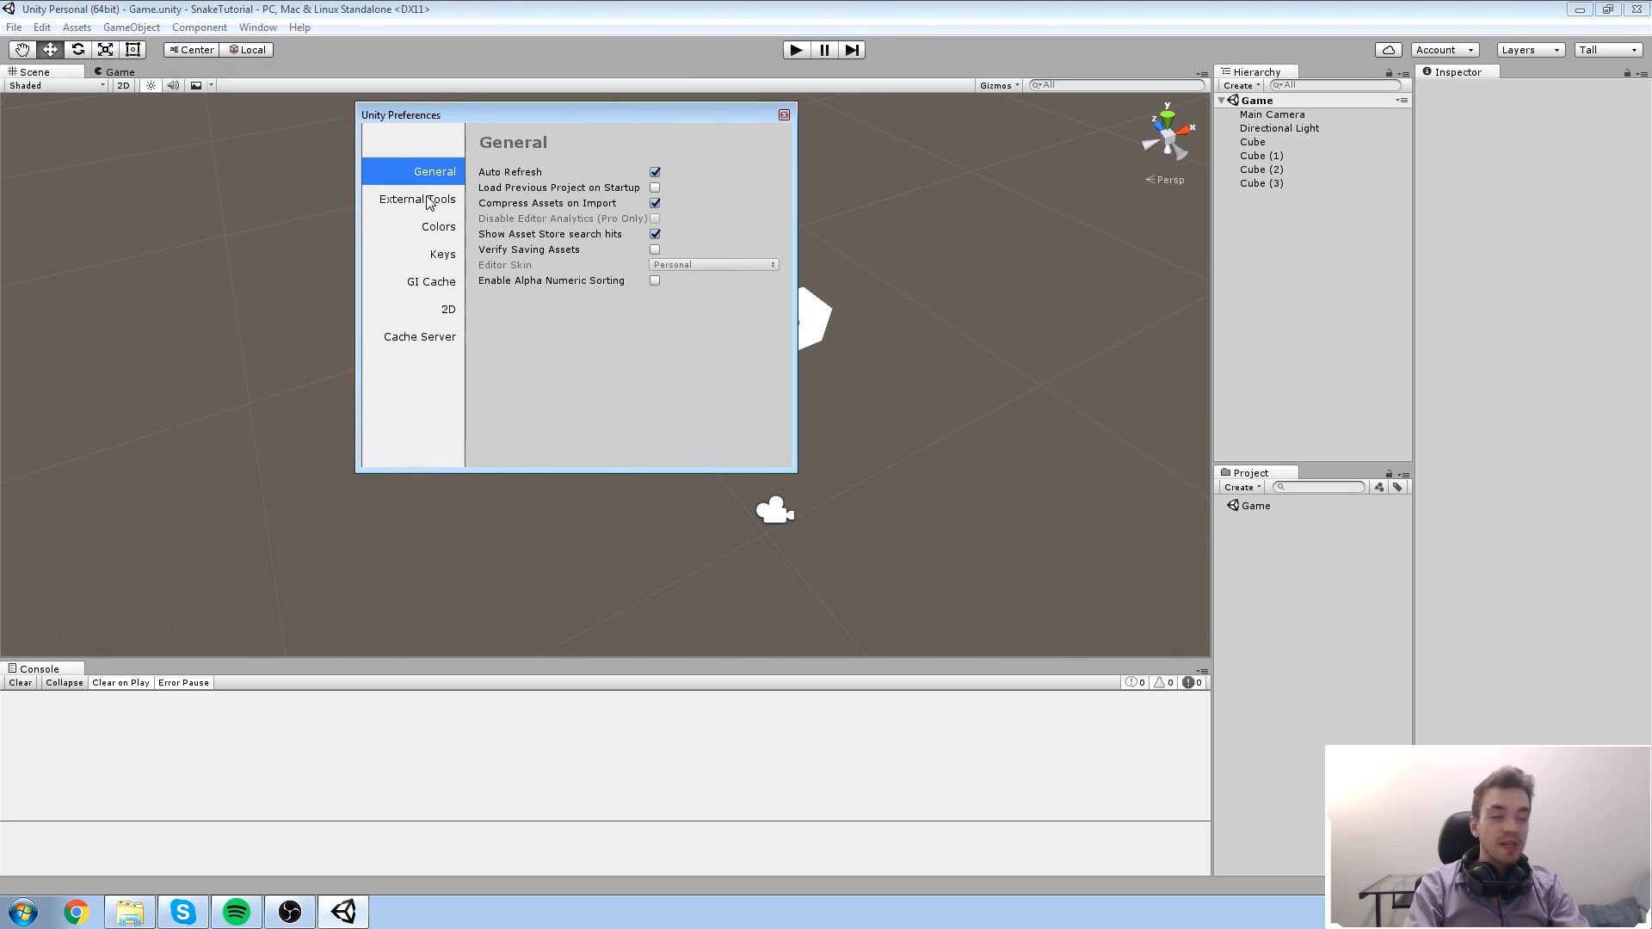
pyautogui.click(428, 201)
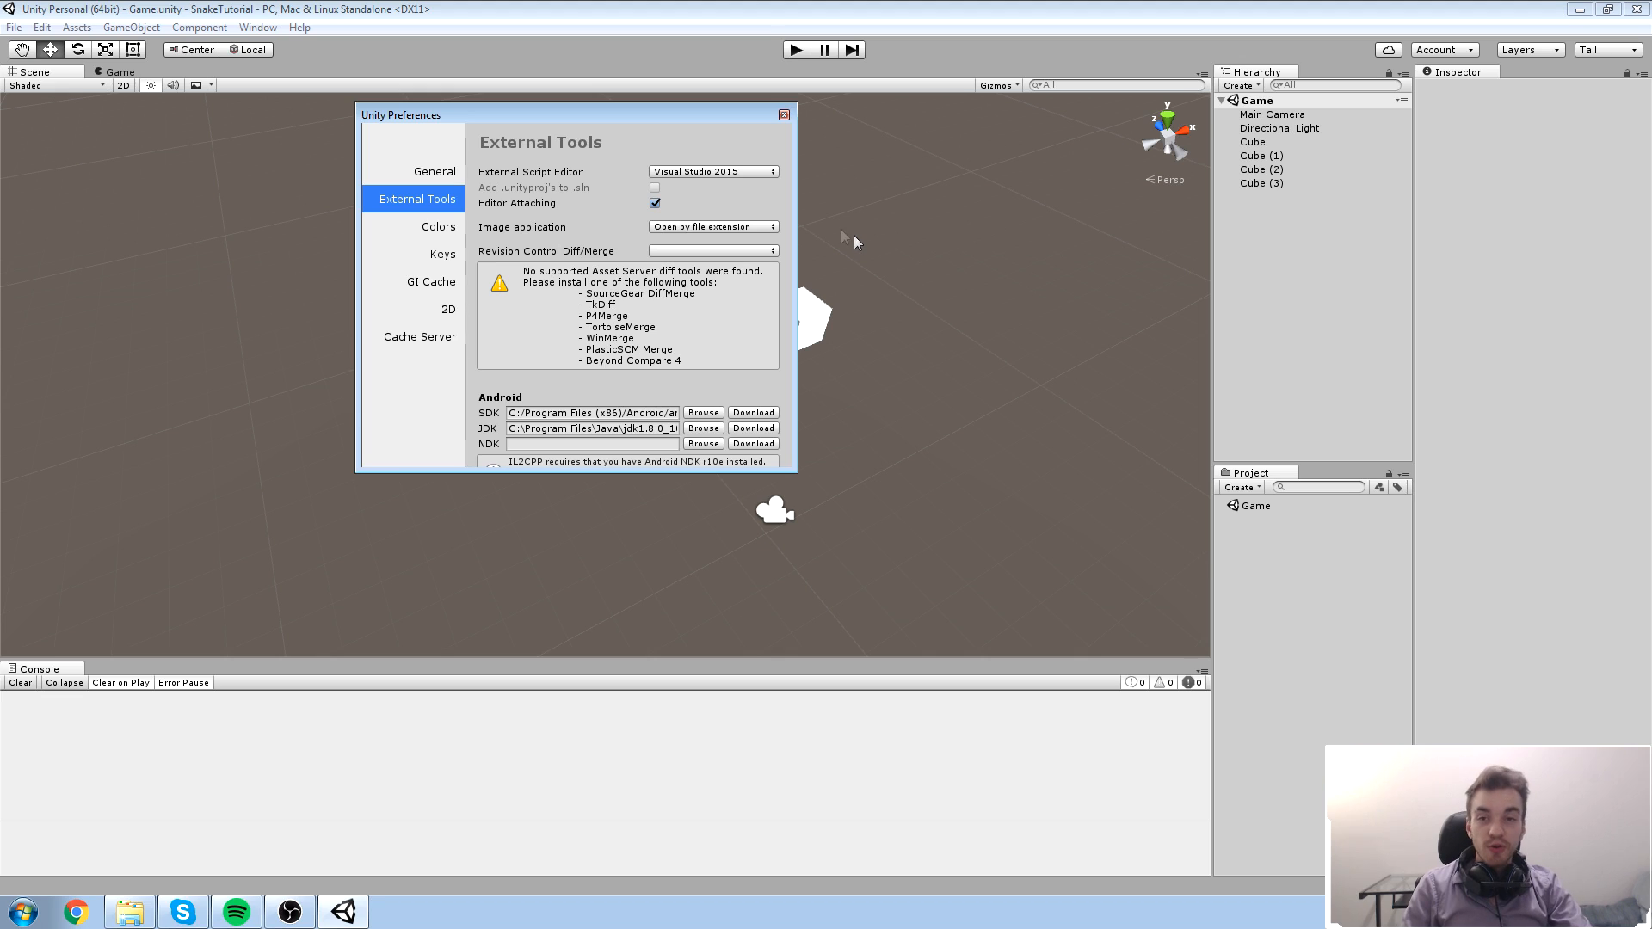
pyautogui.click(725, 173)
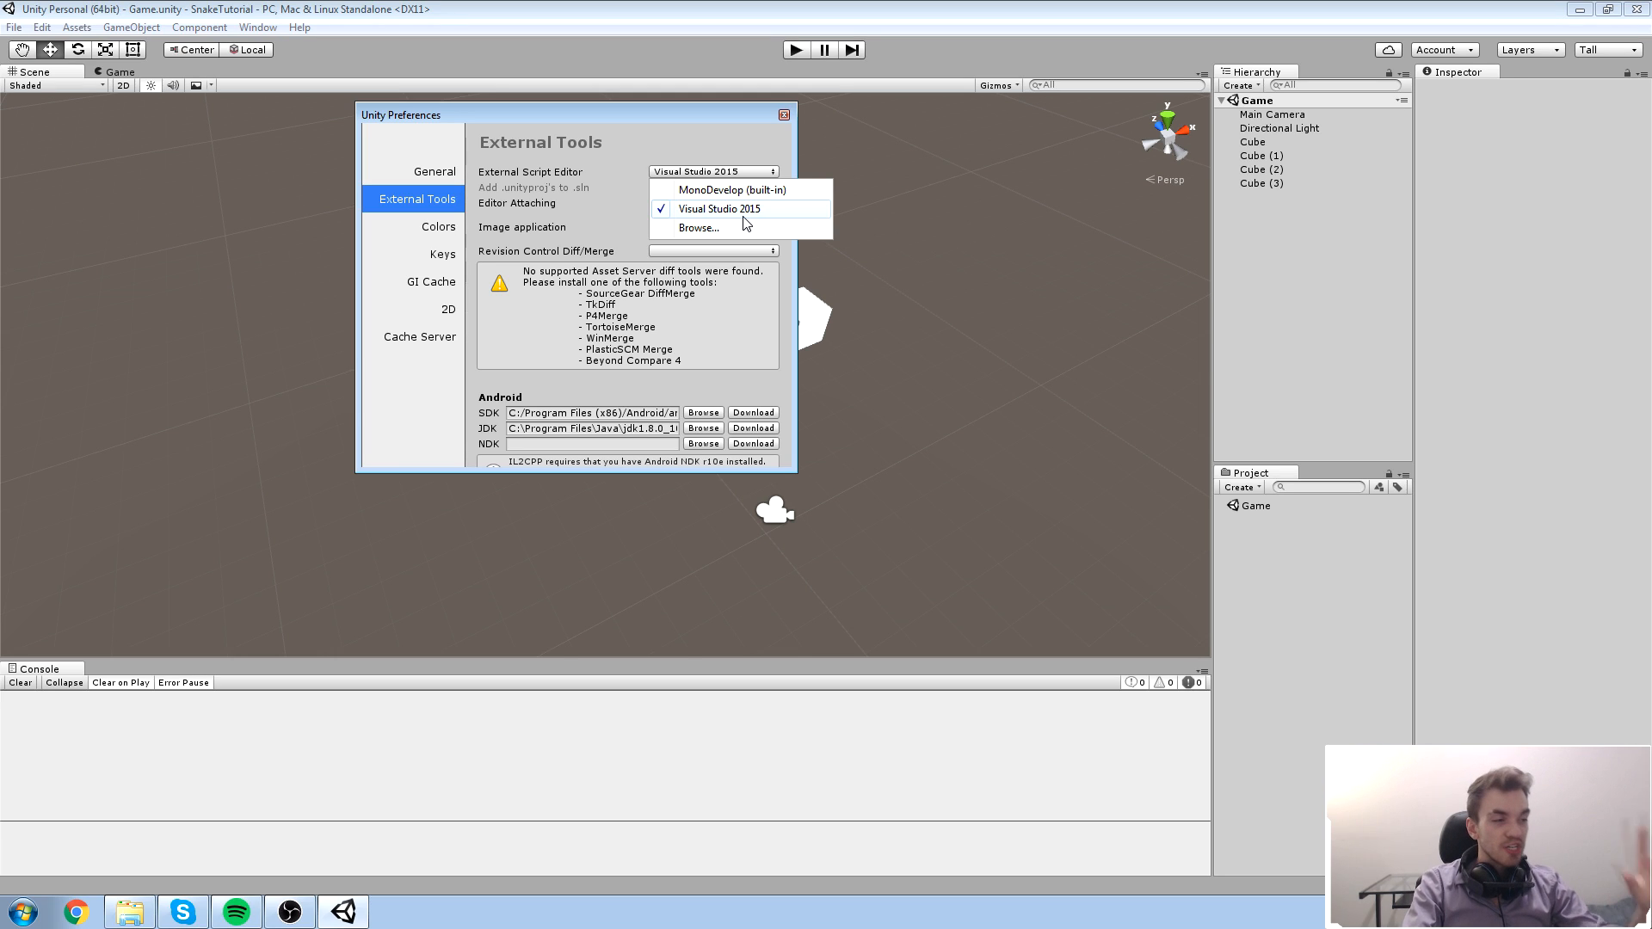
pyautogui.click(710, 122)
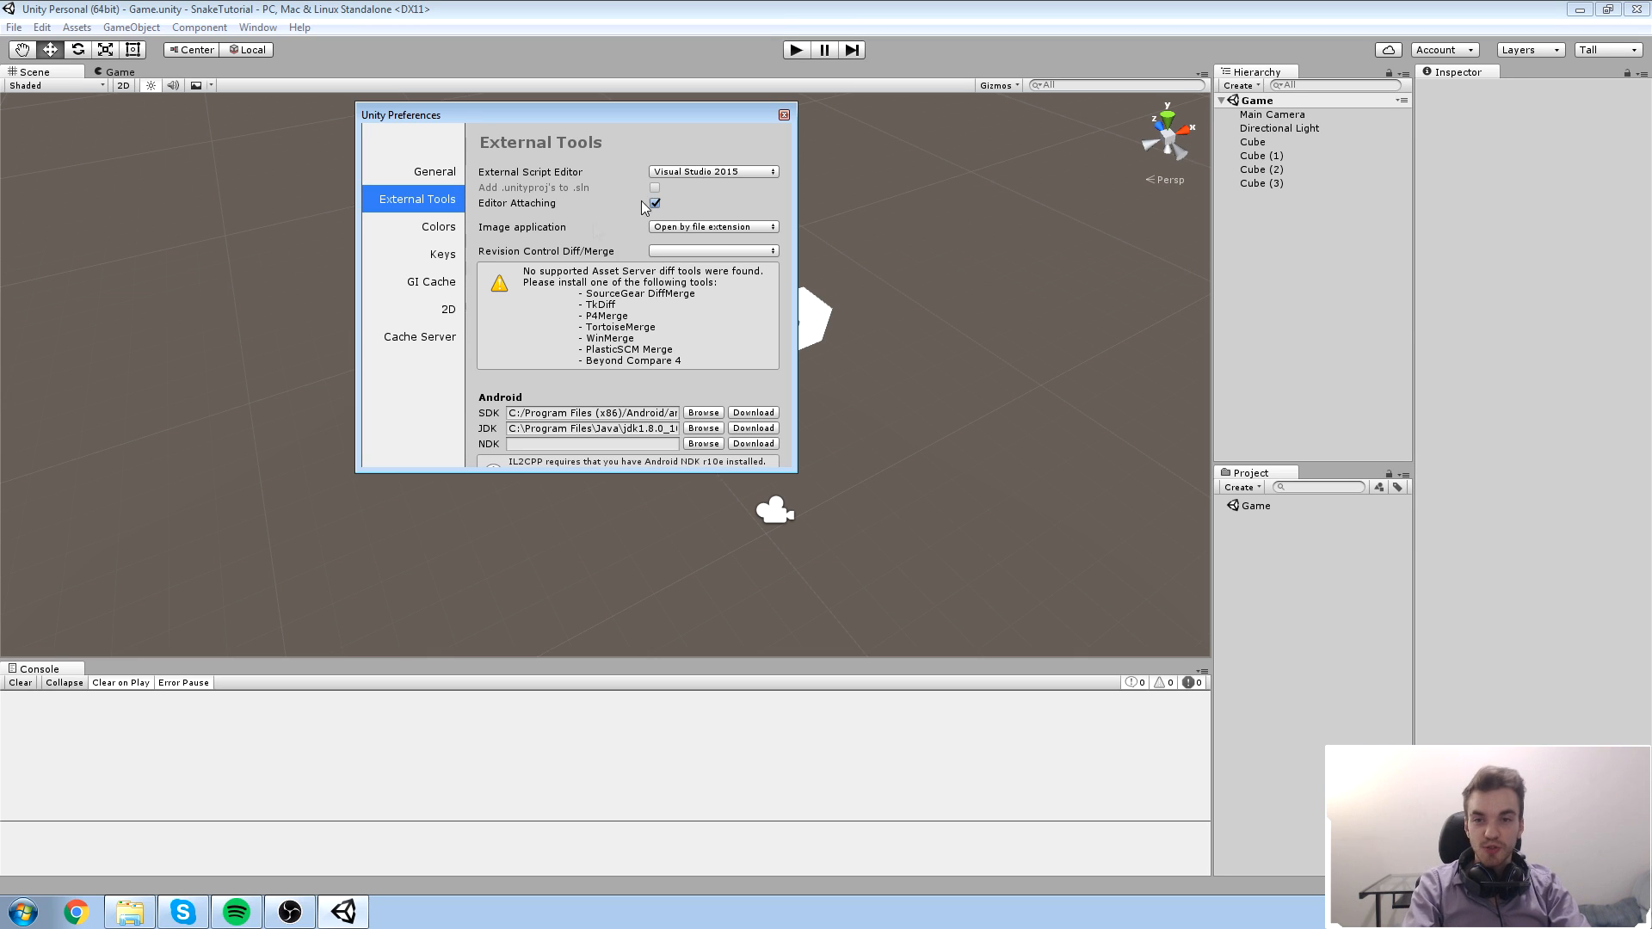
# Step: Review the Colors, Keys, GI Cache, 2D and Cache Server preferences, and close the Preferences window
pyautogui.click(432, 226)
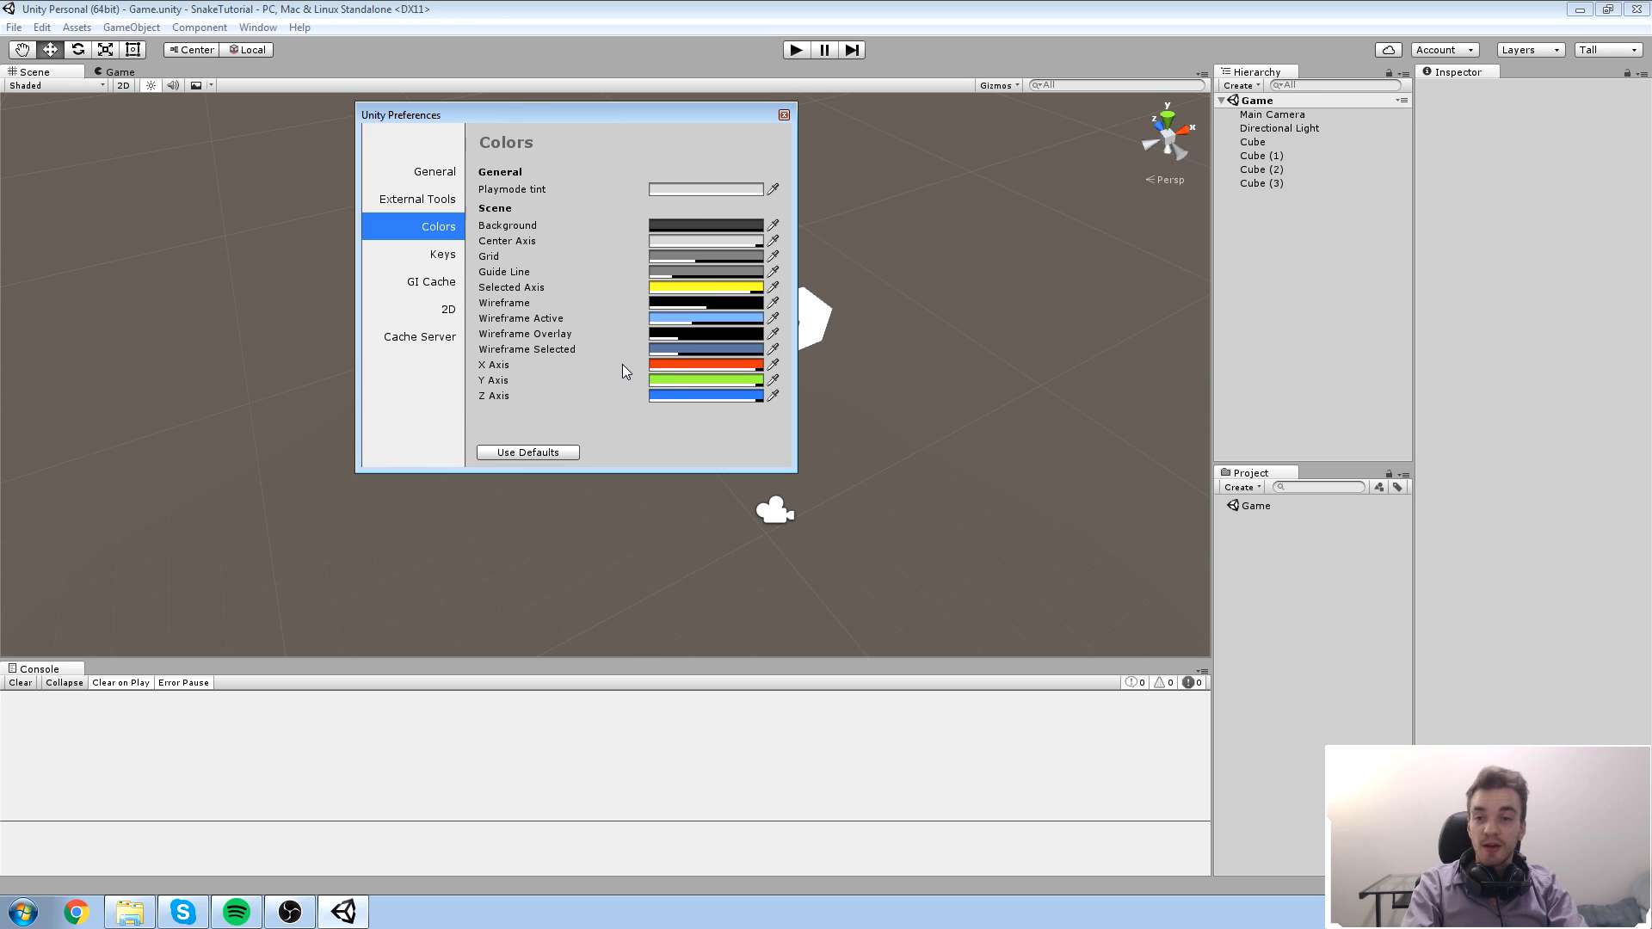
pyautogui.click(441, 262)
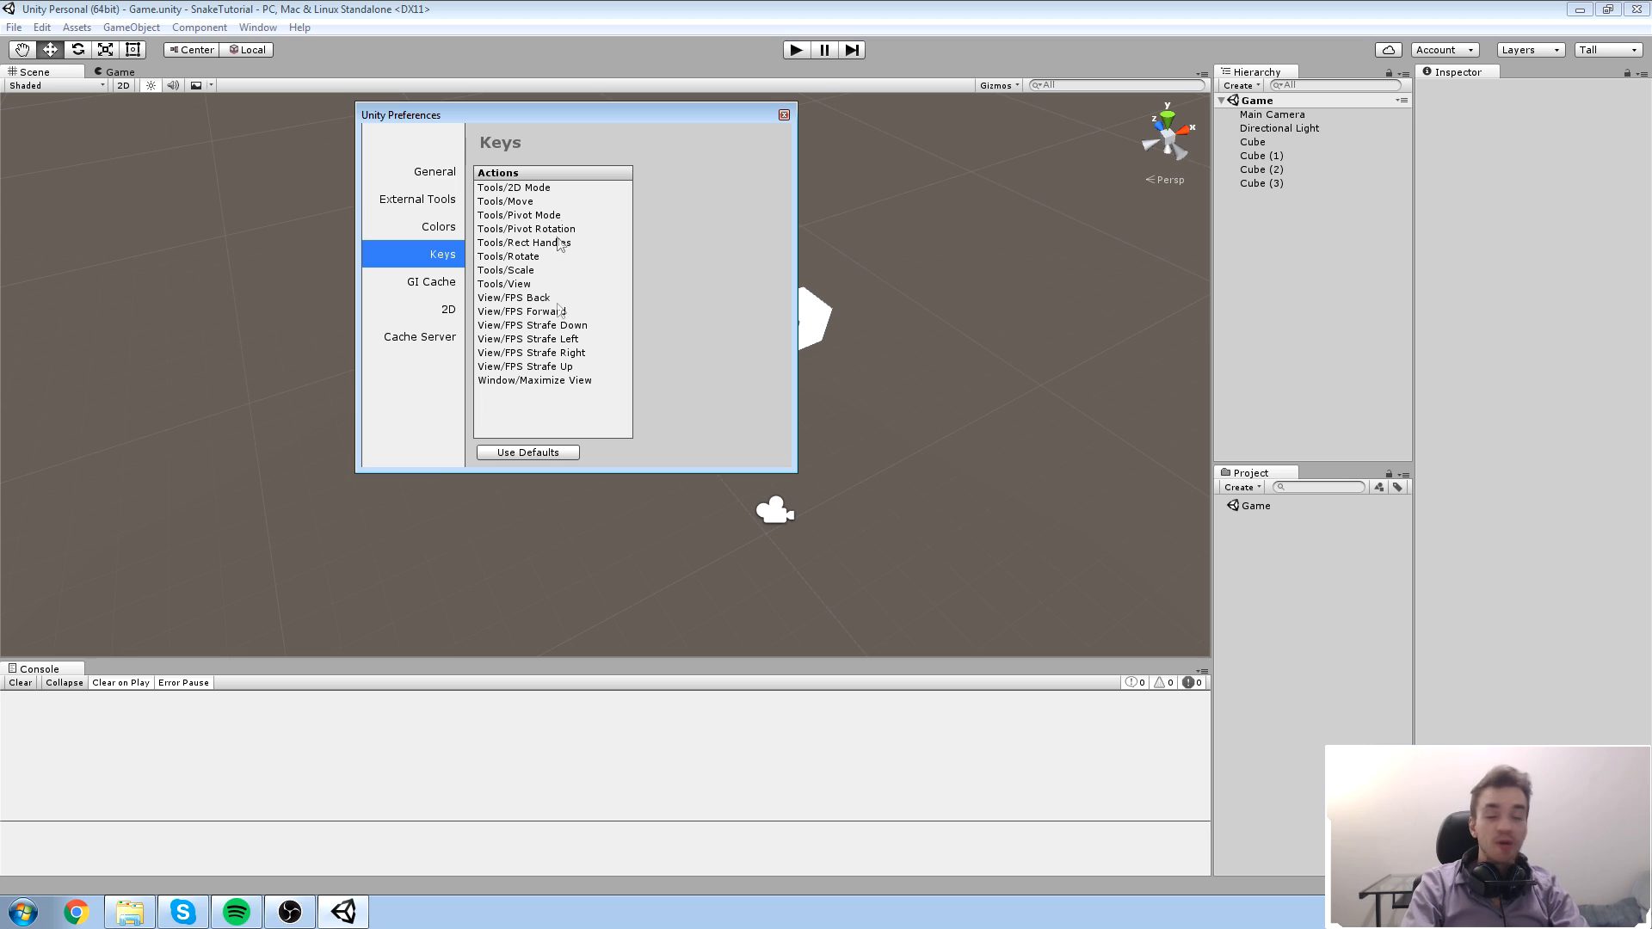
pyautogui.click(442, 288)
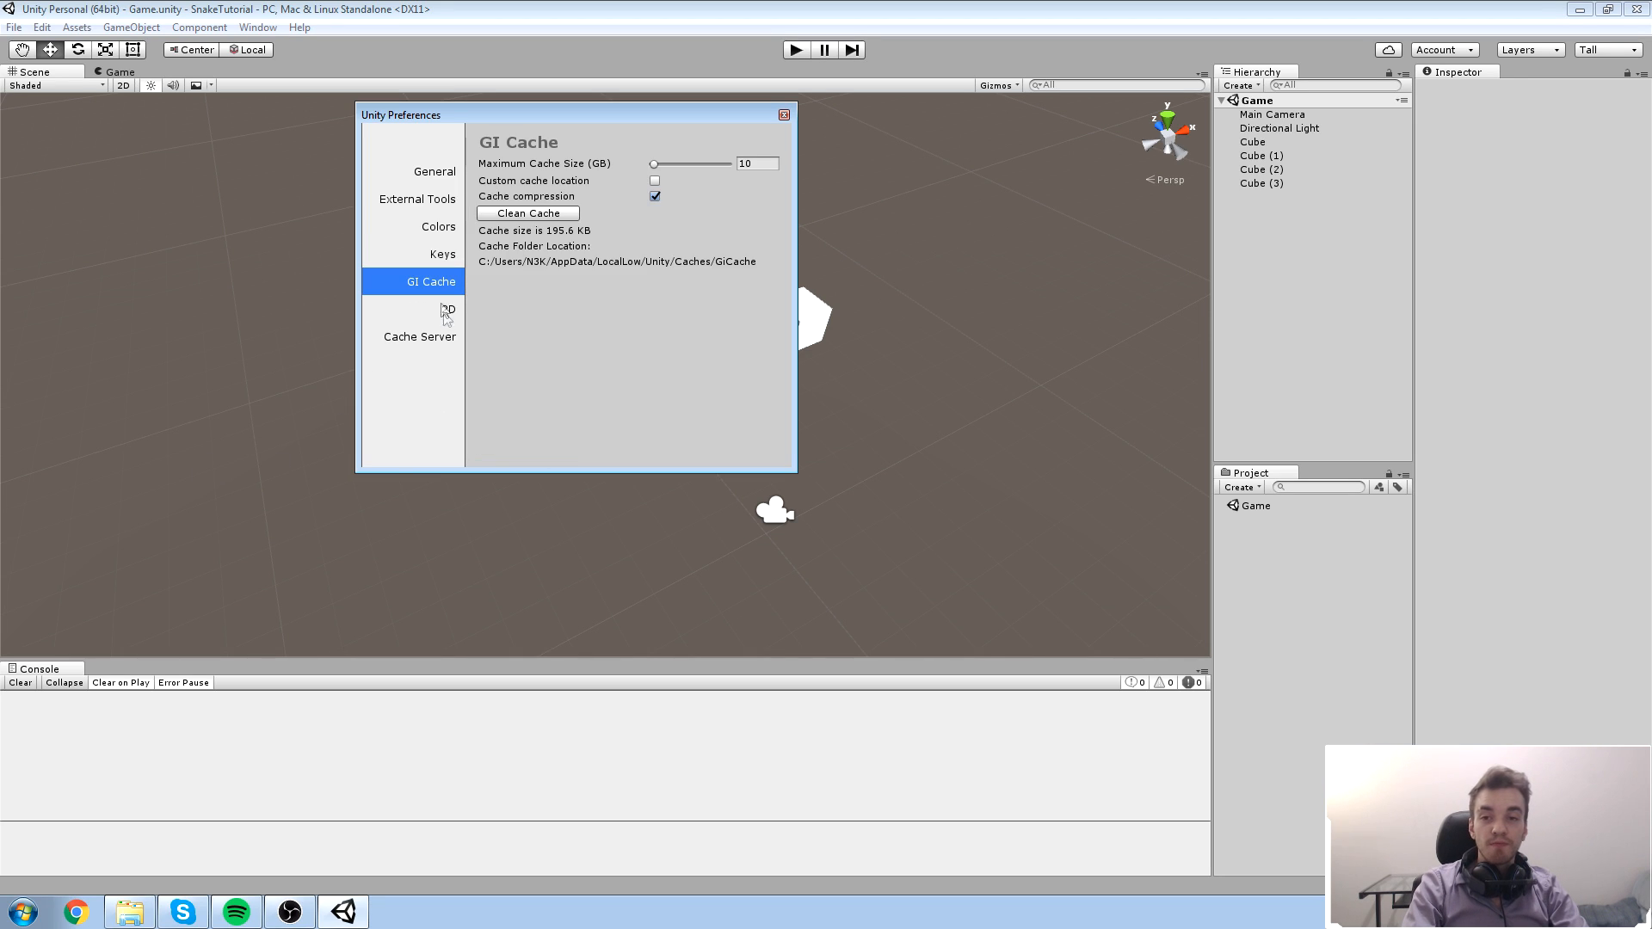
pyautogui.click(446, 313)
pyautogui.click(437, 342)
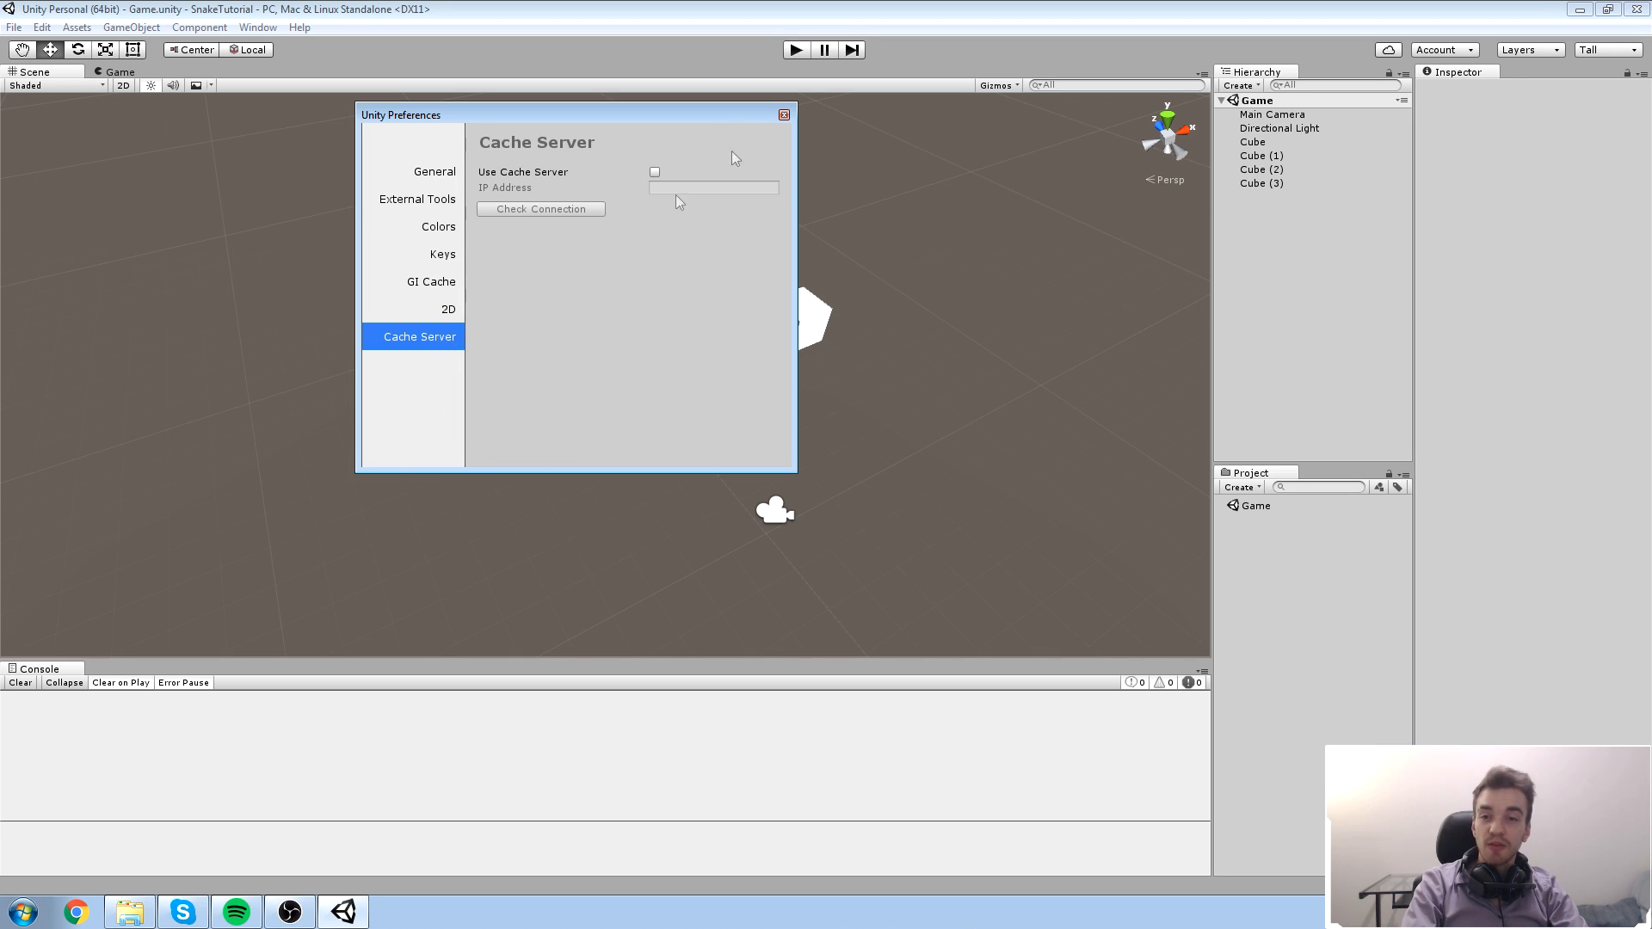
pyautogui.click(784, 115)
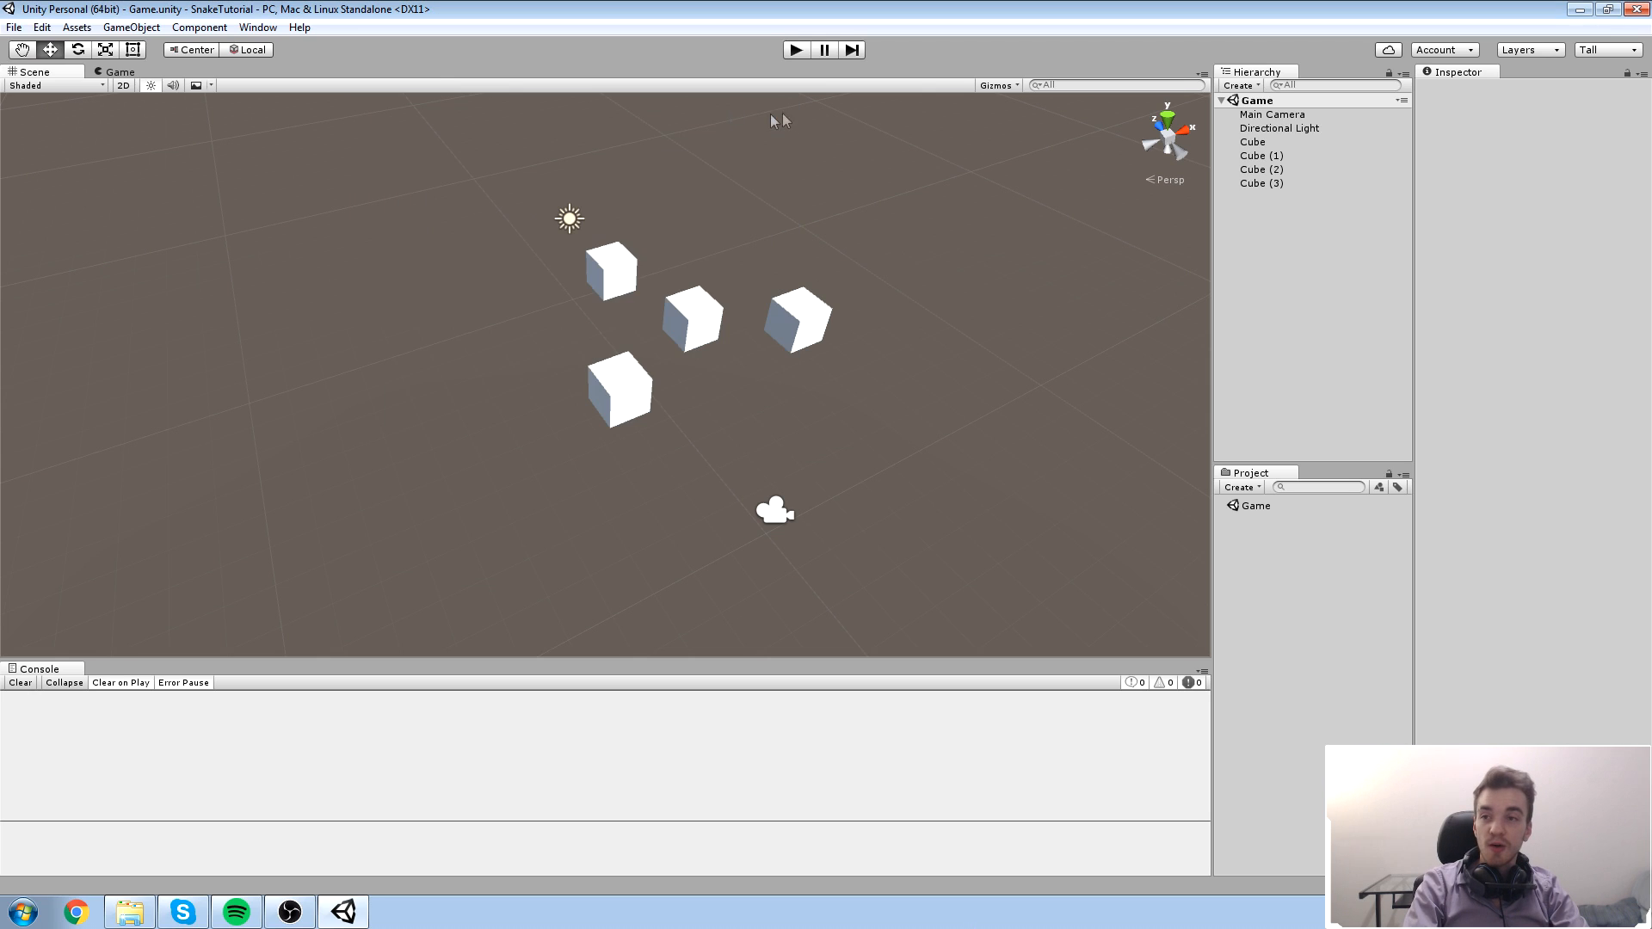
# Step: Start importing the Environment standard package and exclude its Editor folder from the import
pyautogui.click(79, 27)
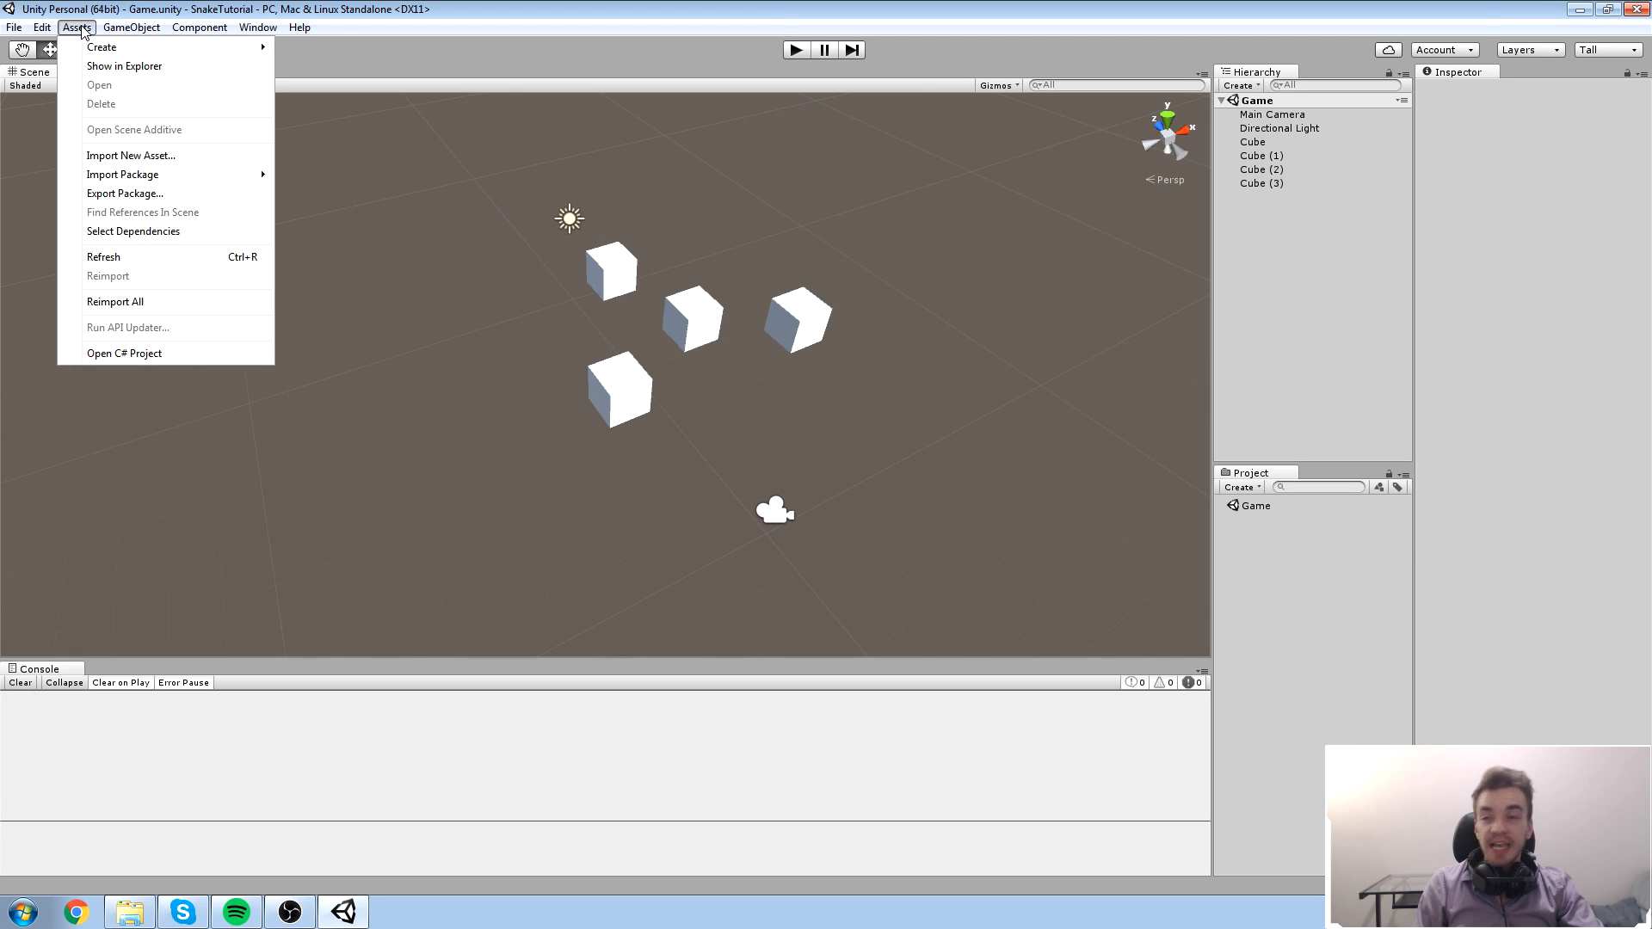
pyautogui.moveTo(93, 52)
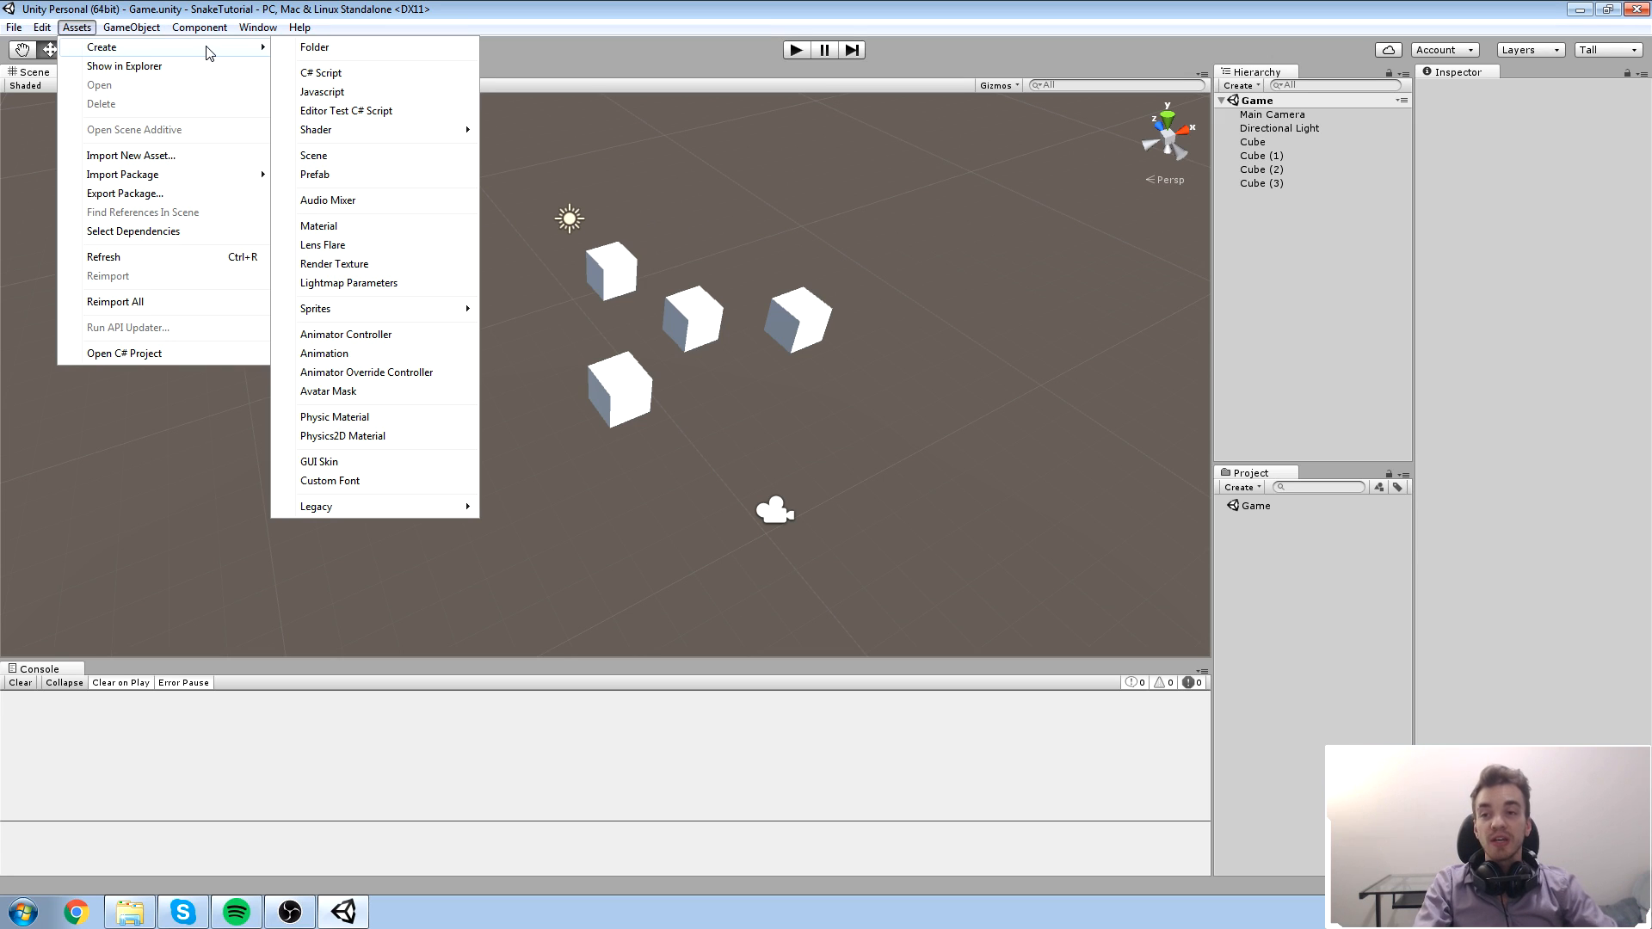
pyautogui.moveTo(156, 177)
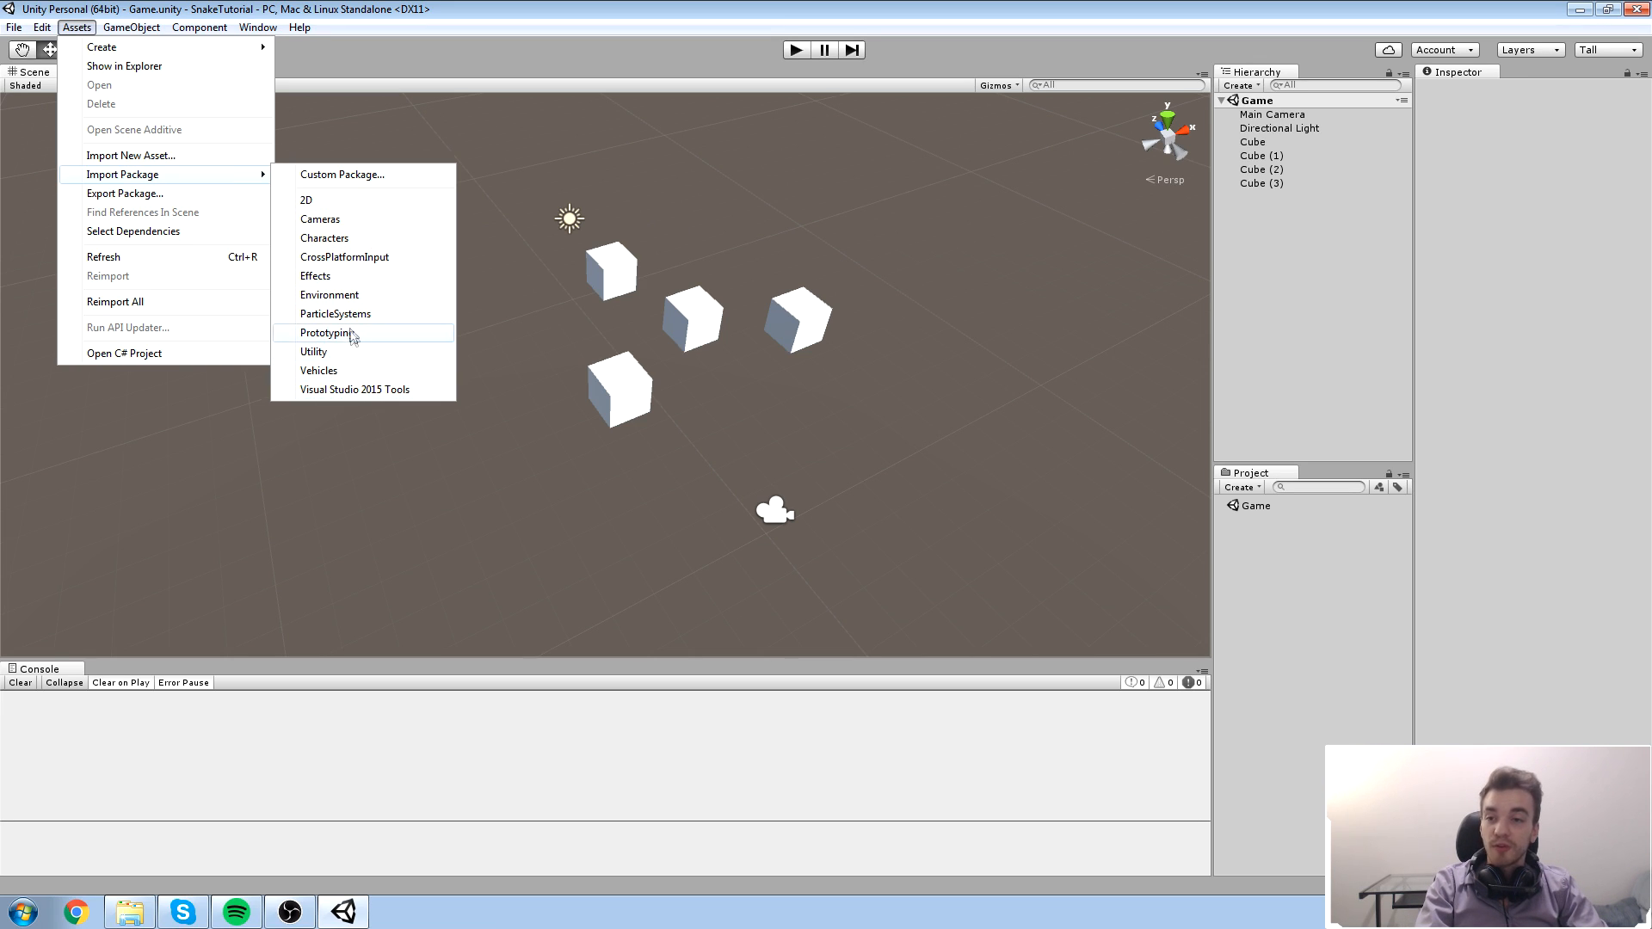
pyautogui.click(371, 295)
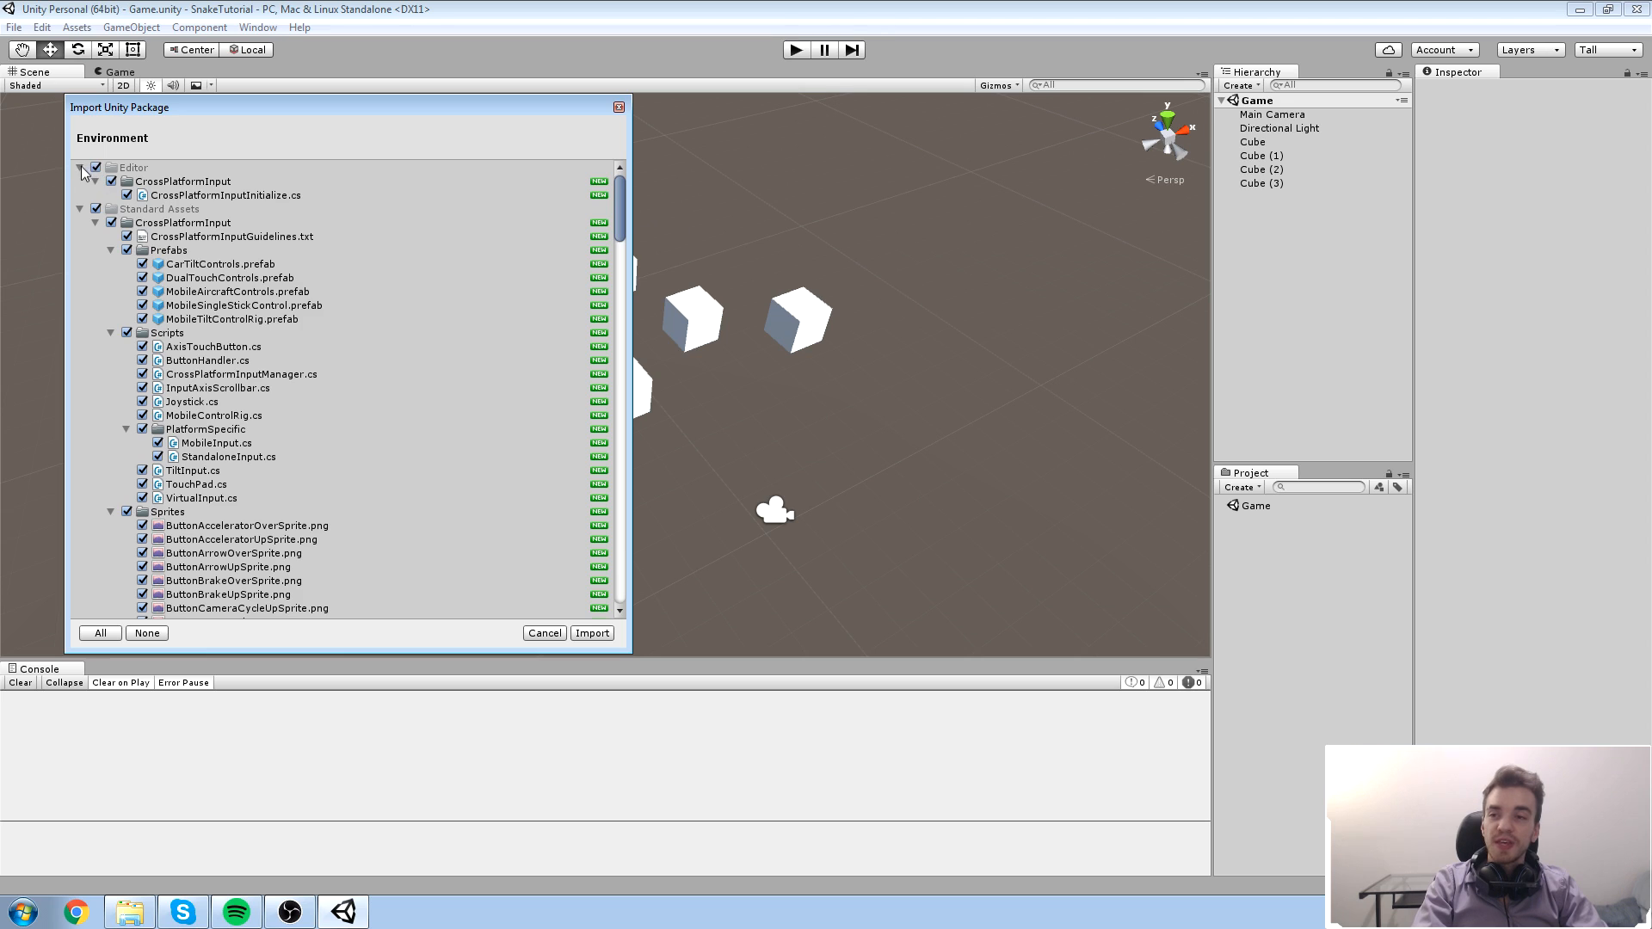
pyautogui.click(80, 168)
pyautogui.click(80, 168)
pyautogui.click(96, 167)
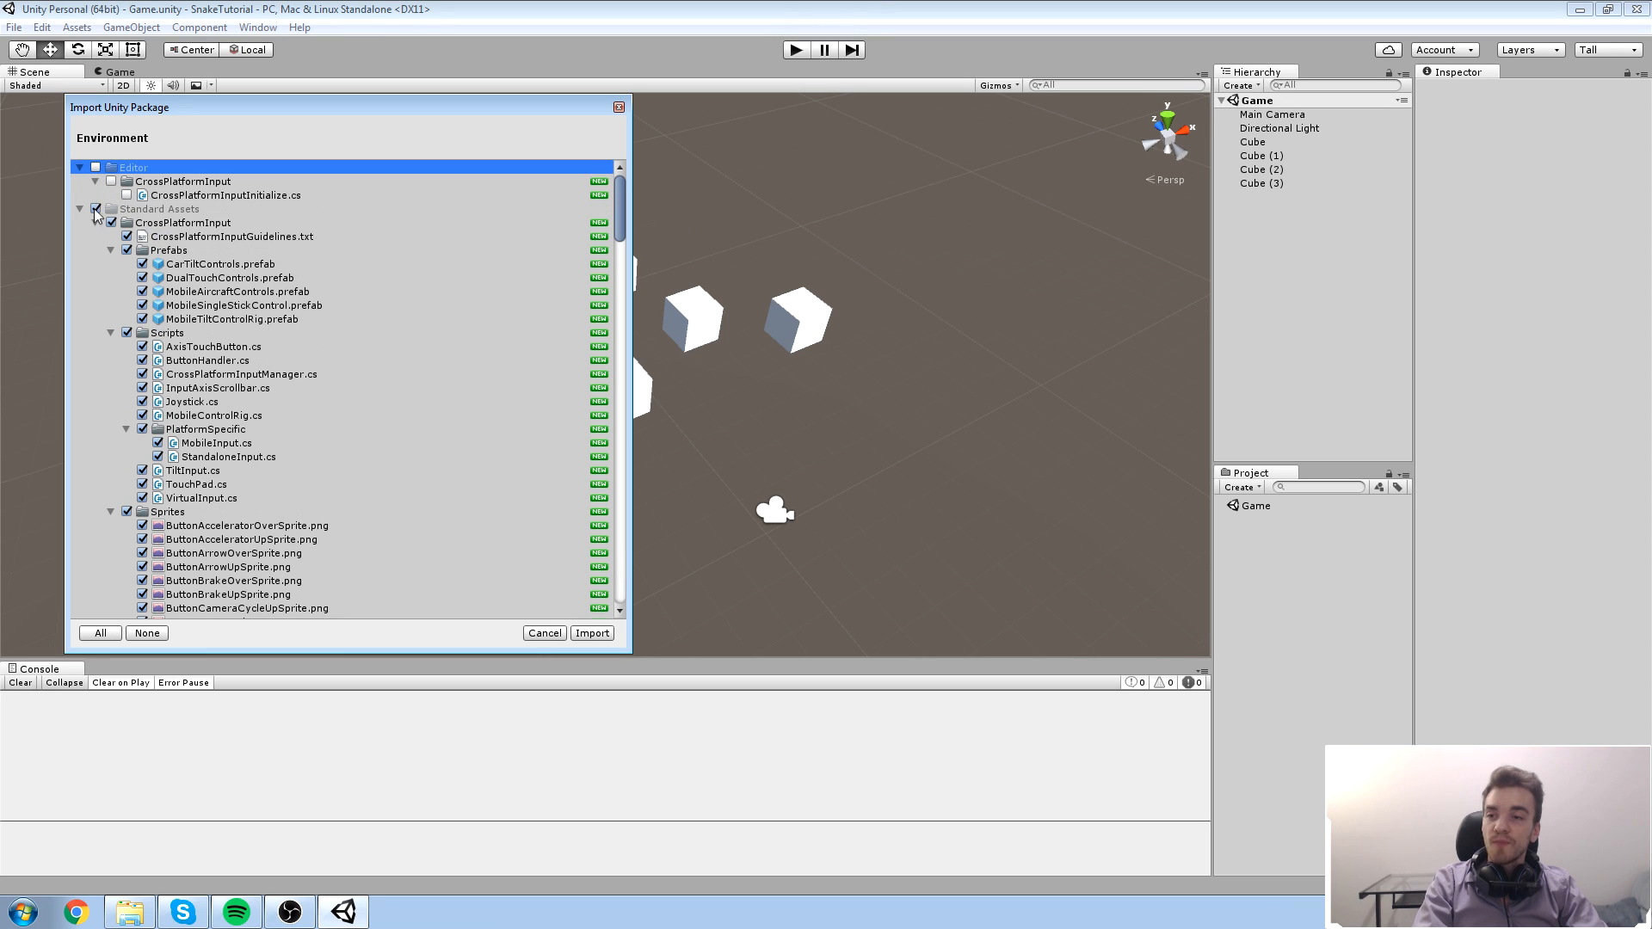
# Step: Collapse the Standard Assets subfolders in the import list and exclude CrossPlatformInput, Environment and Utility
pyautogui.click(80, 209)
pyautogui.click(80, 210)
pyautogui.click(95, 225)
pyautogui.click(95, 237)
pyautogui.click(93, 250)
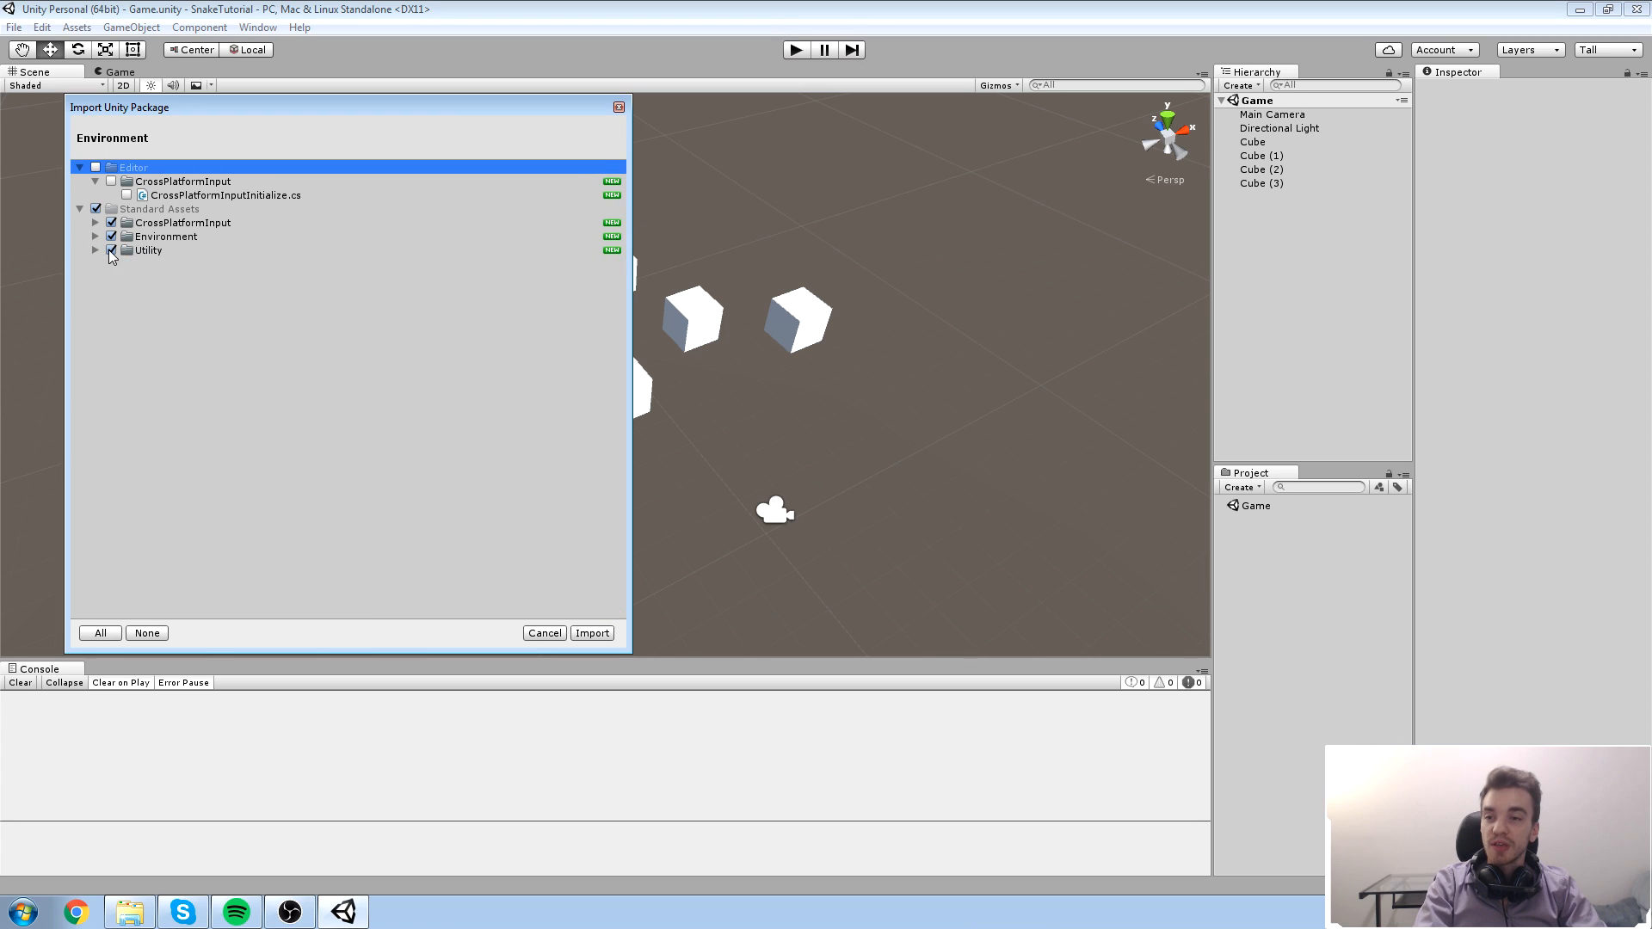
pyautogui.click(111, 249)
# Step: Include only the Water folder of Environment in the package selection and import it
pyautogui.click(94, 236)
pyautogui.click(111, 250)
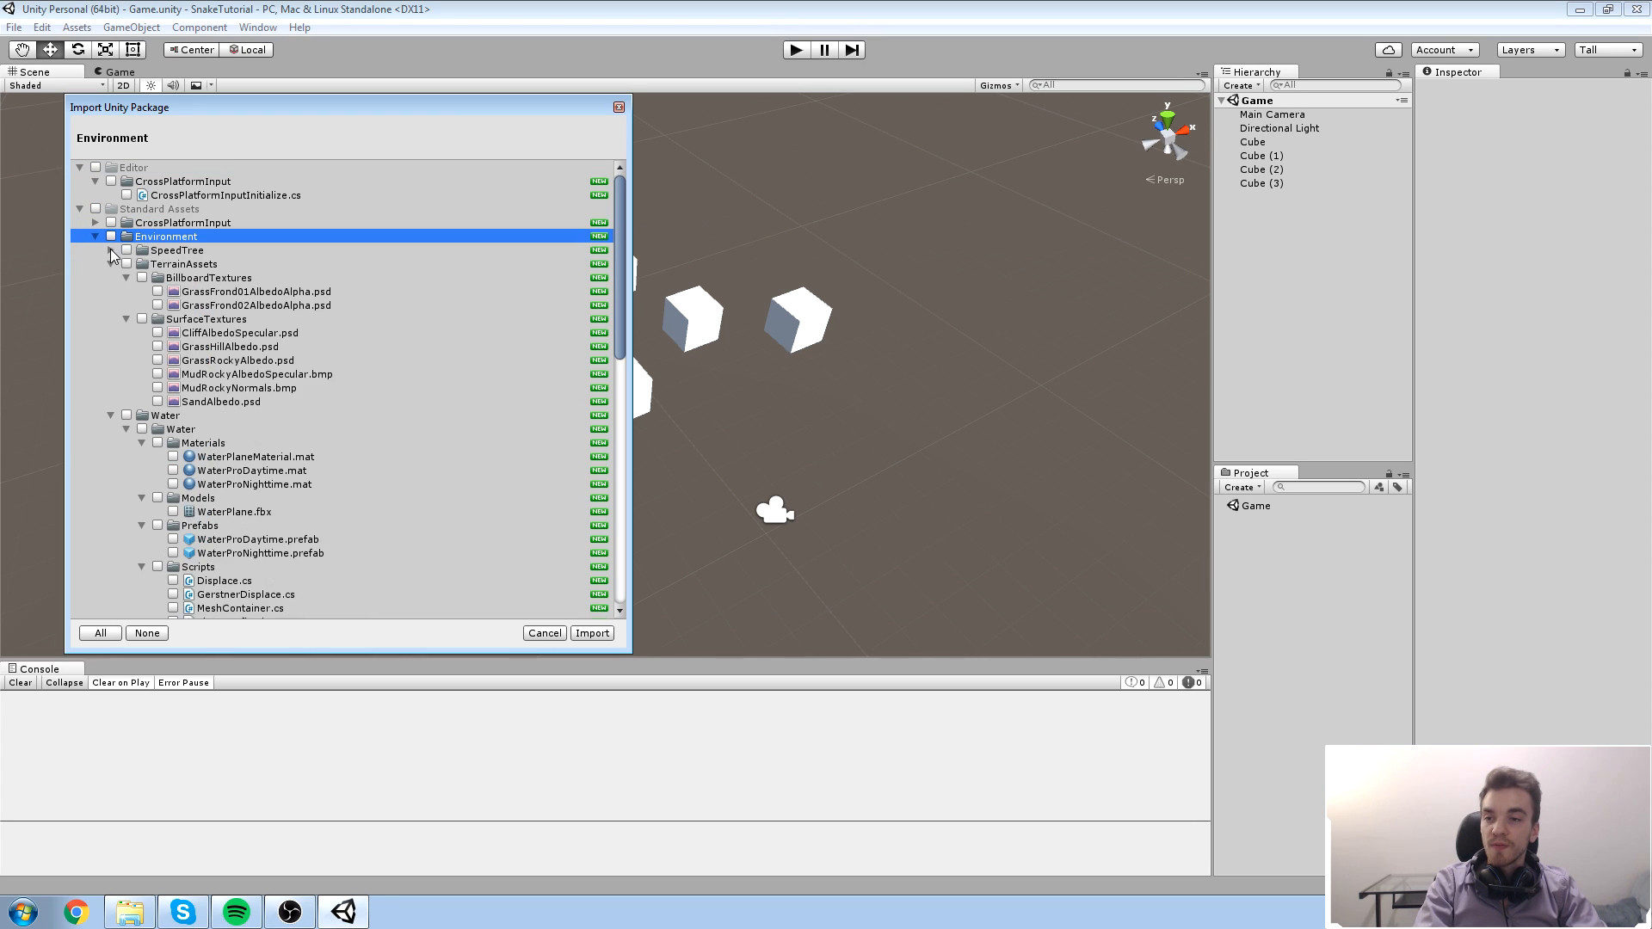
pyautogui.click(111, 263)
pyautogui.click(110, 277)
pyautogui.click(111, 291)
pyautogui.click(127, 277)
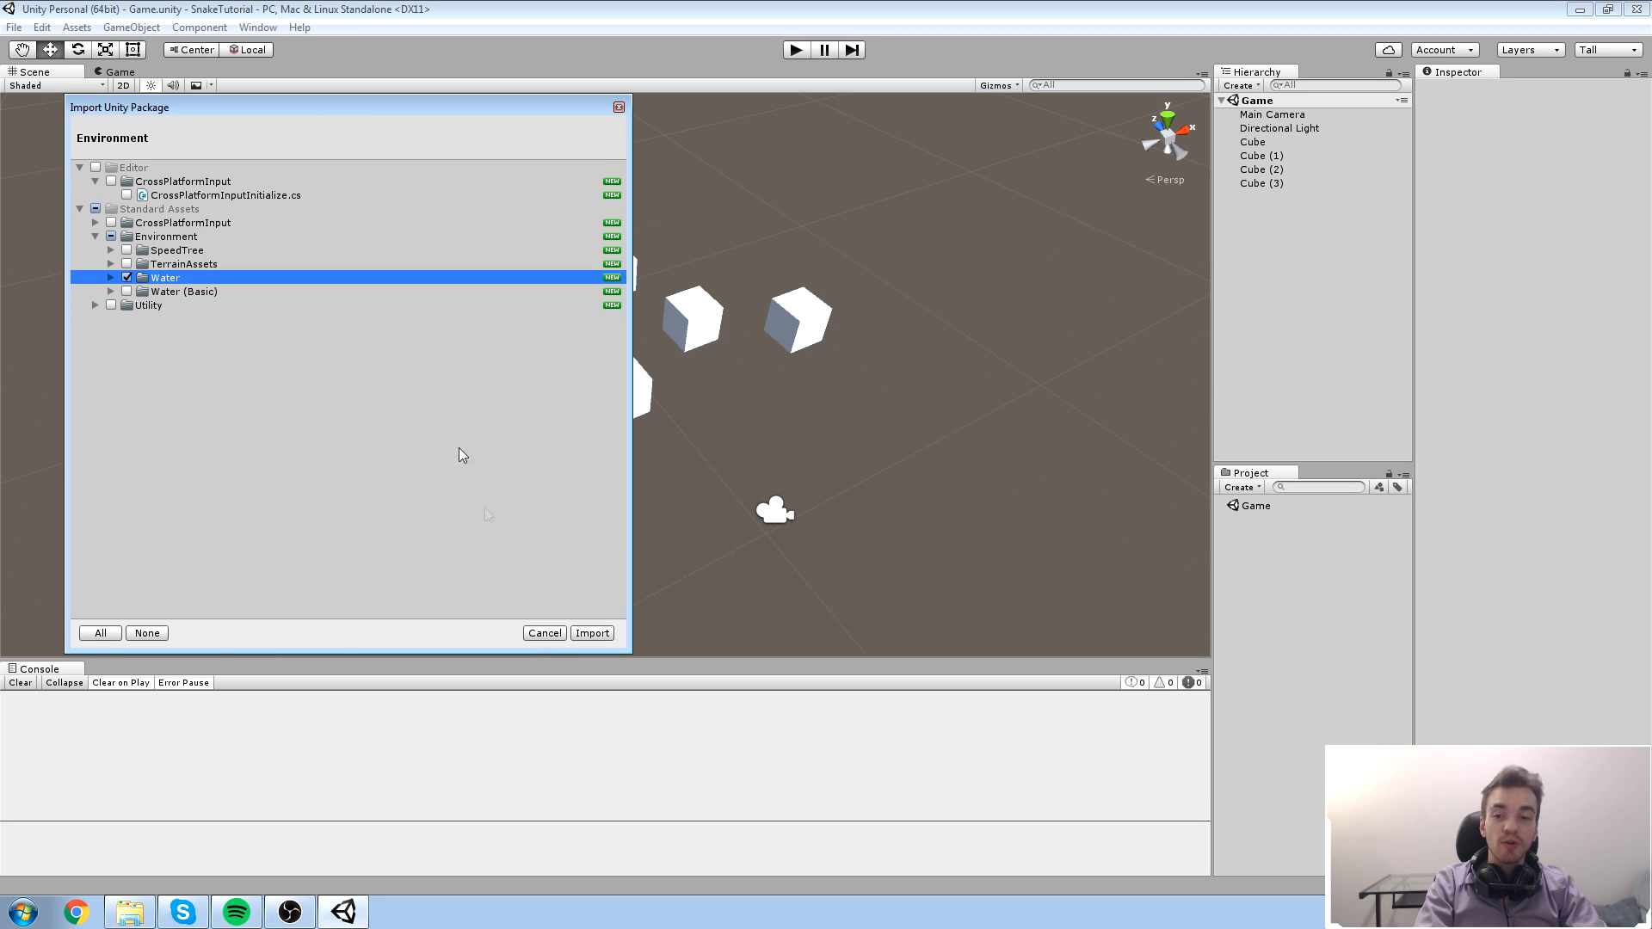
pyautogui.click(593, 633)
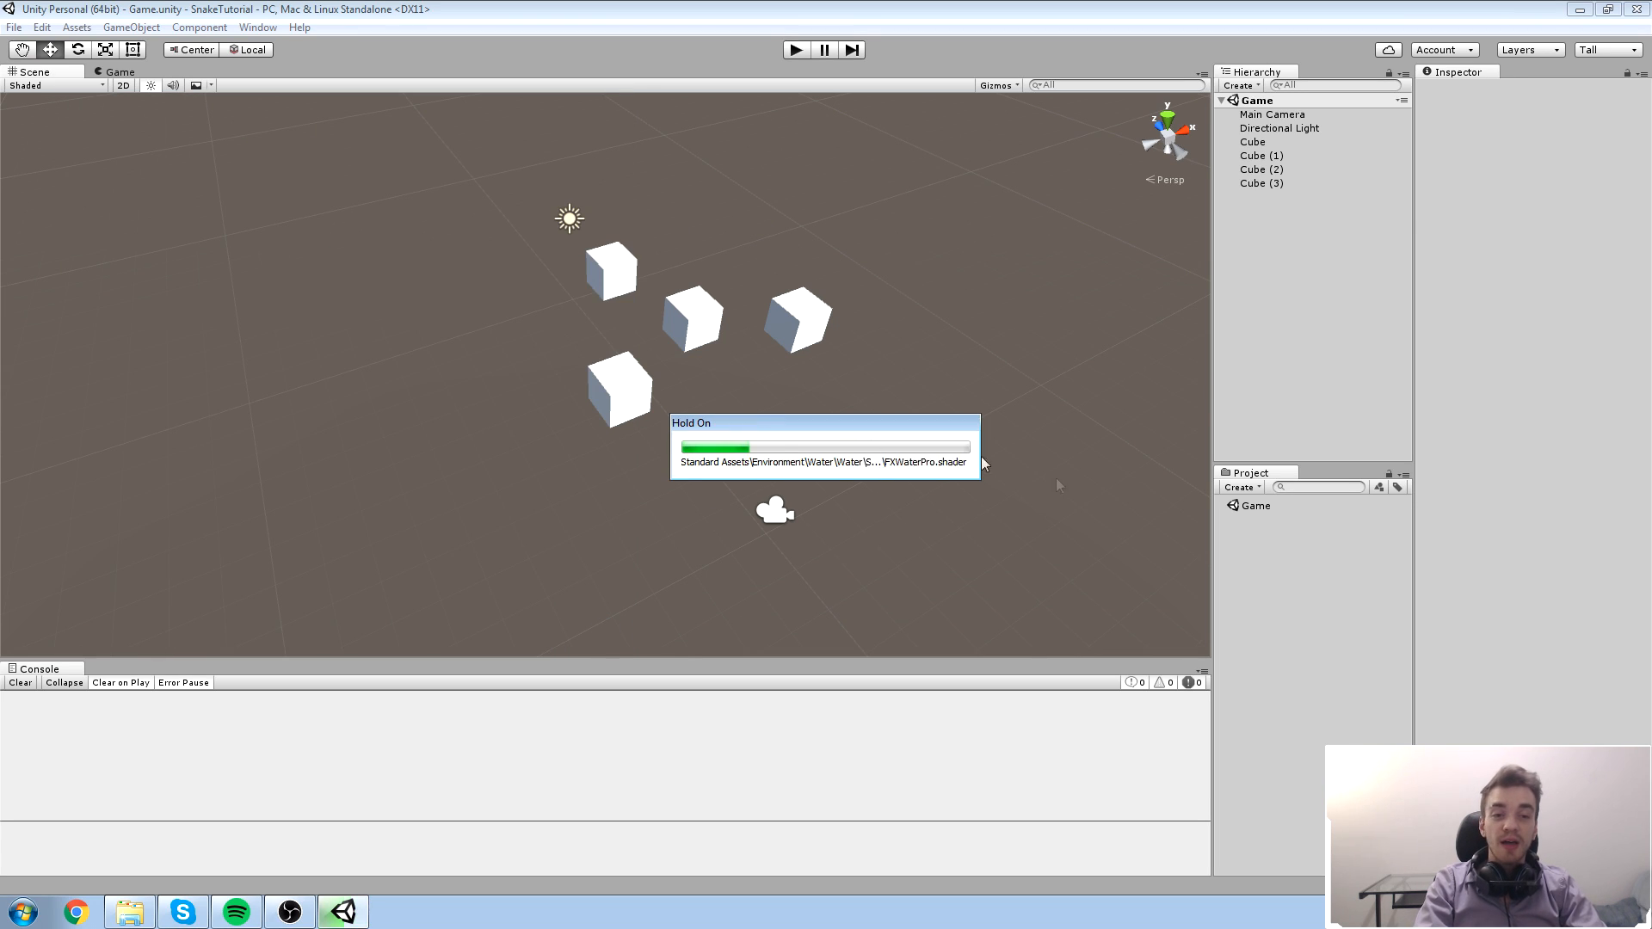
# Step: Expand the imported Standard Assets folder in the project down to the subfolders of Environment > Water
pyautogui.click(1273, 506)
pyautogui.click(1222, 506)
pyautogui.click(1233, 520)
pyautogui.click(1245, 534)
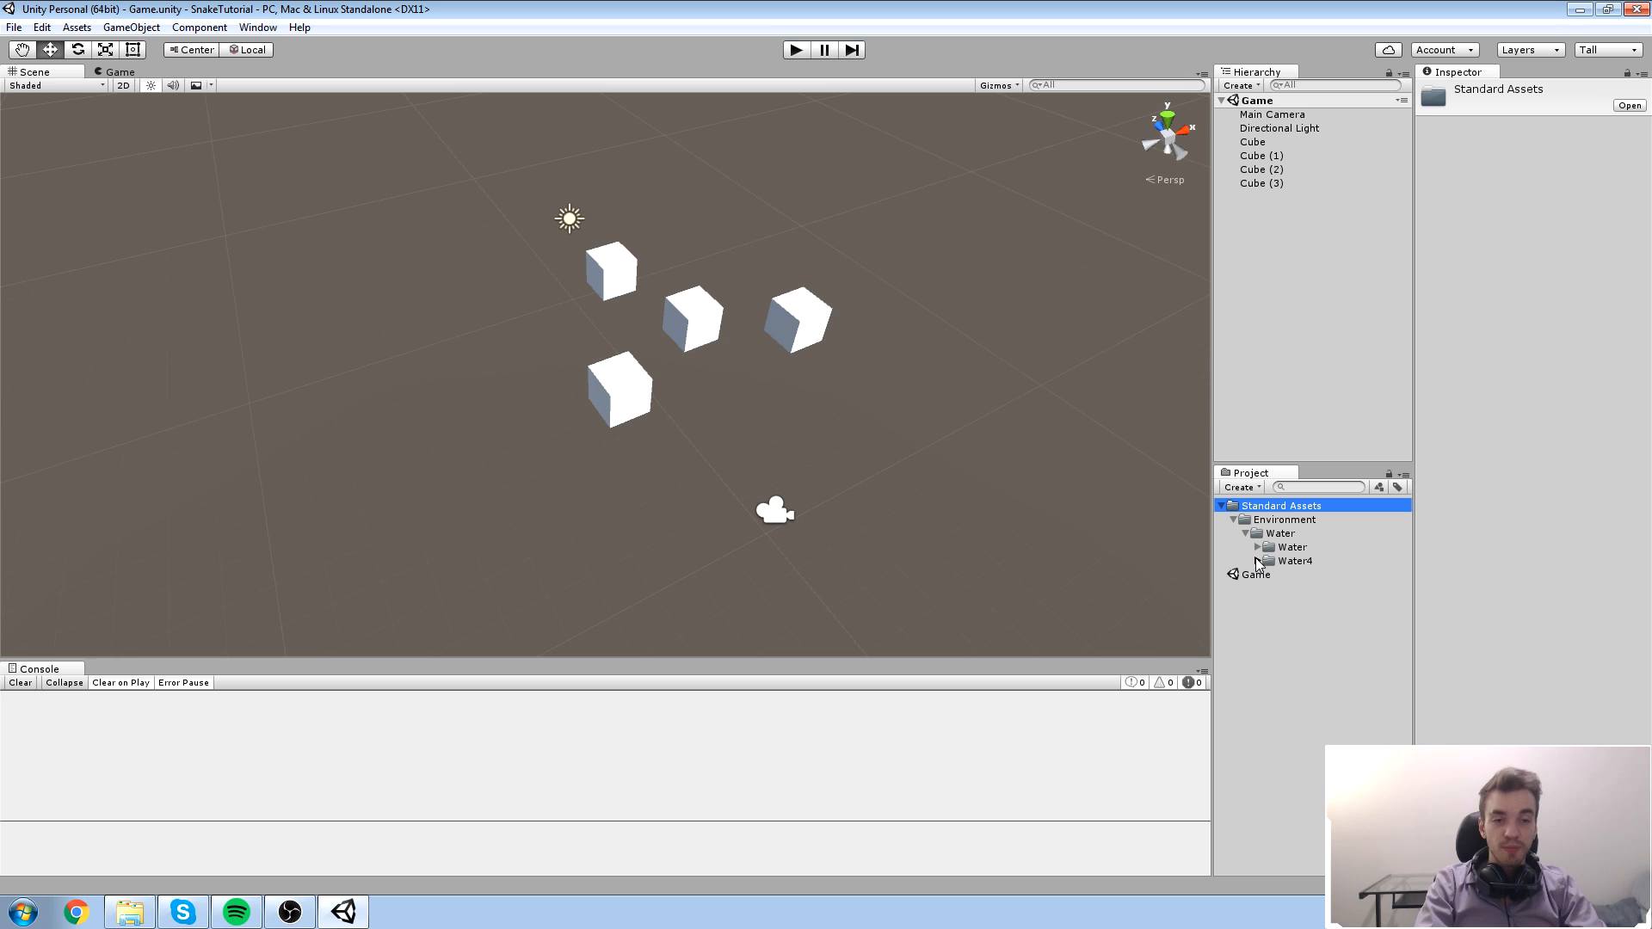
# Step: Expand the Prefabs folder inside Water4 and add the Water4Advanced prefab to the scene
pyautogui.click(1257, 561)
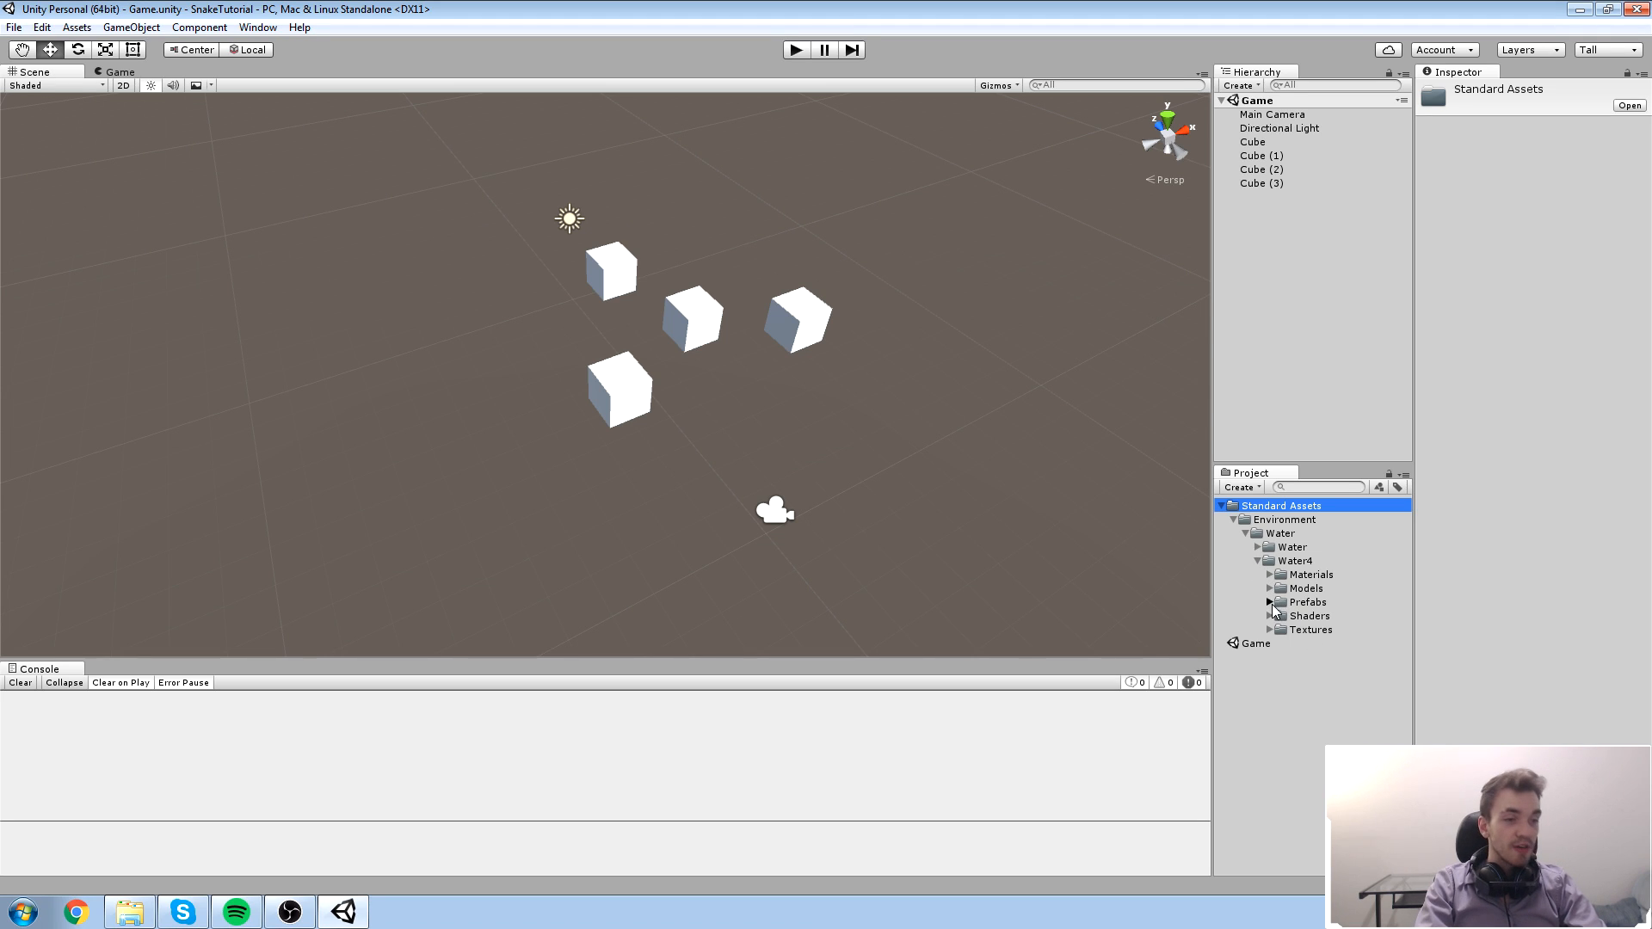
pyautogui.click(1270, 602)
pyautogui.click(1330, 616)
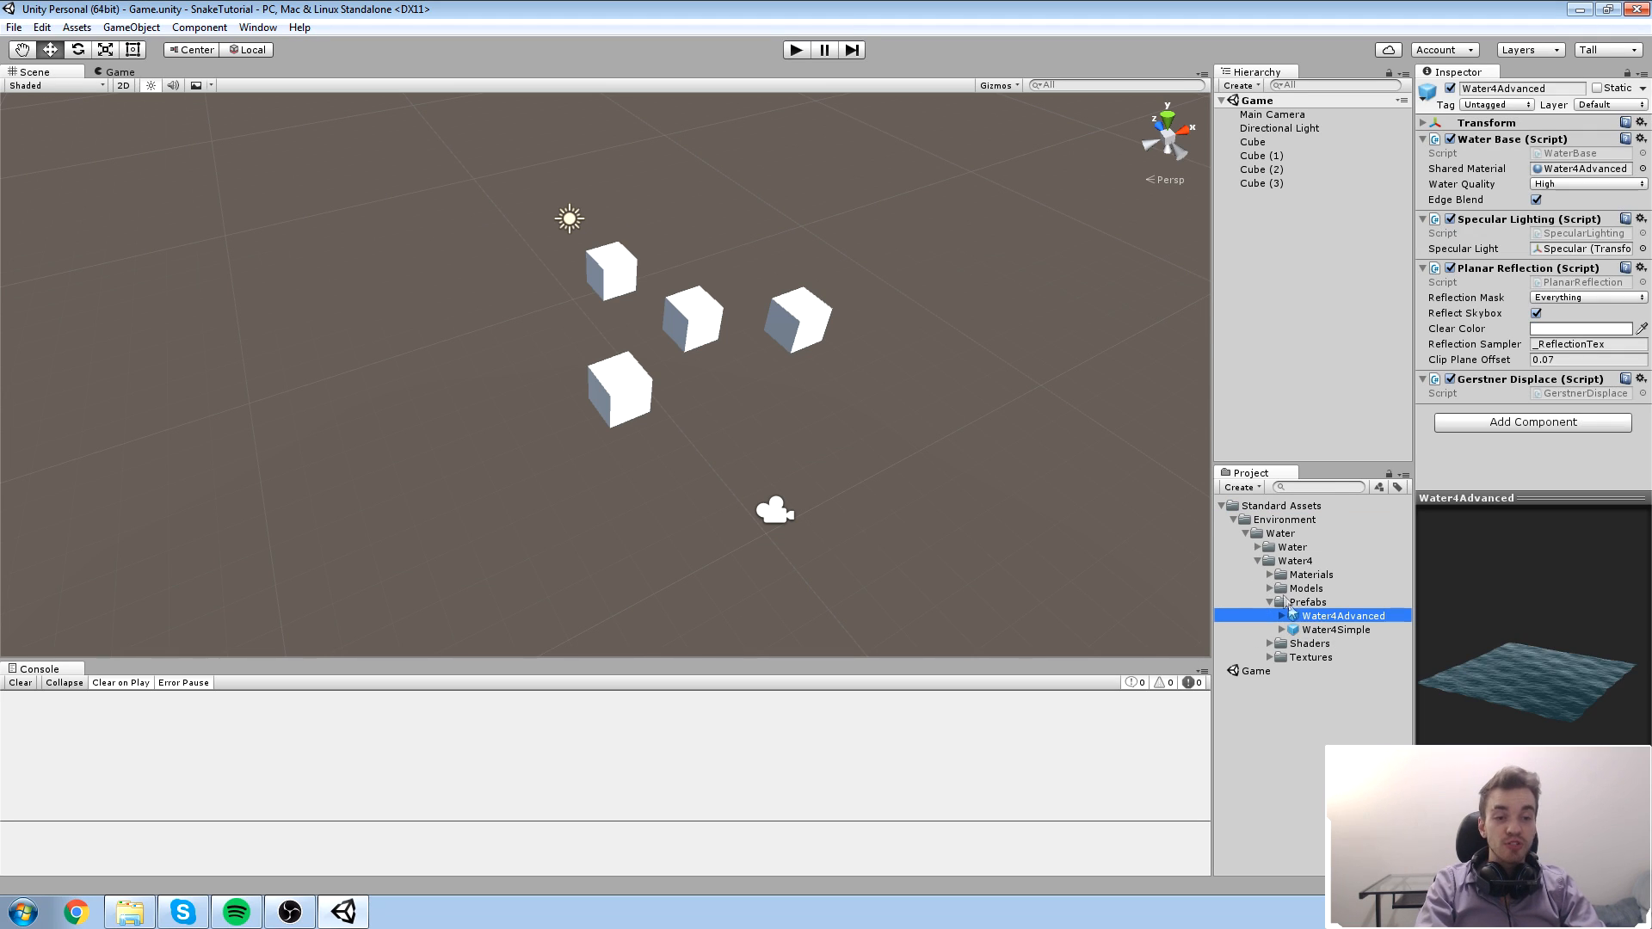
pyautogui.click(1336, 629)
pyautogui.moveTo(1353, 618); pyautogui.dragTo(1277, 277)
pyautogui.scroll(-5, 831, 298)
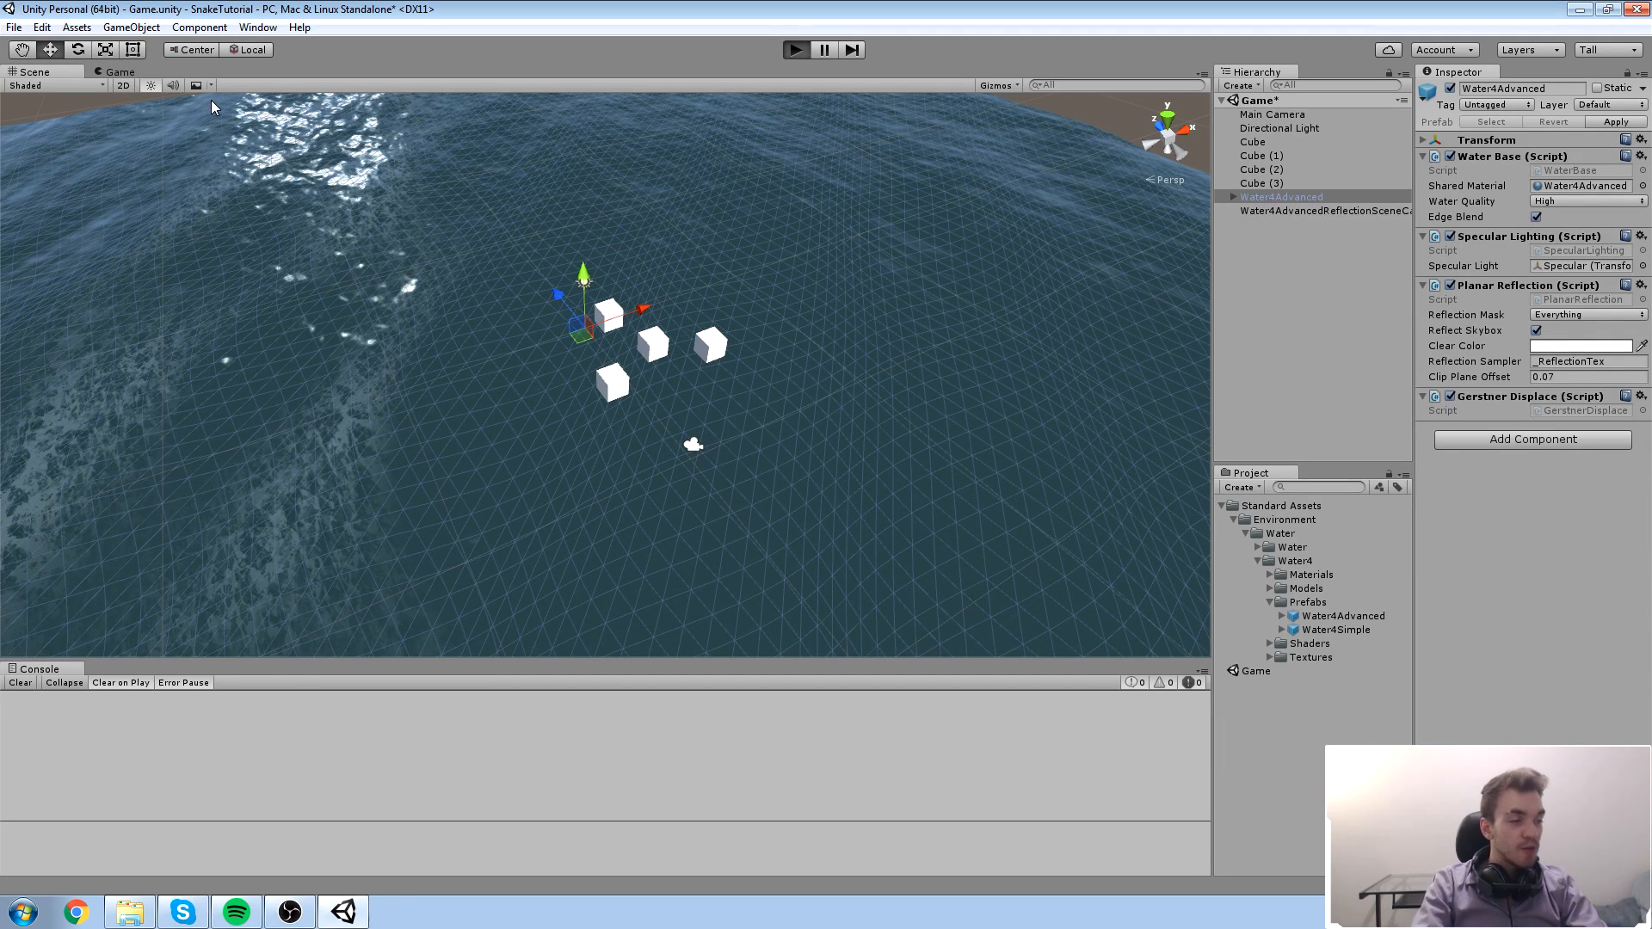
# Step: Run the game, examine the animated water in the Game and Scene views, and stop the playback
pyautogui.hotkey('ctrl', 'p')
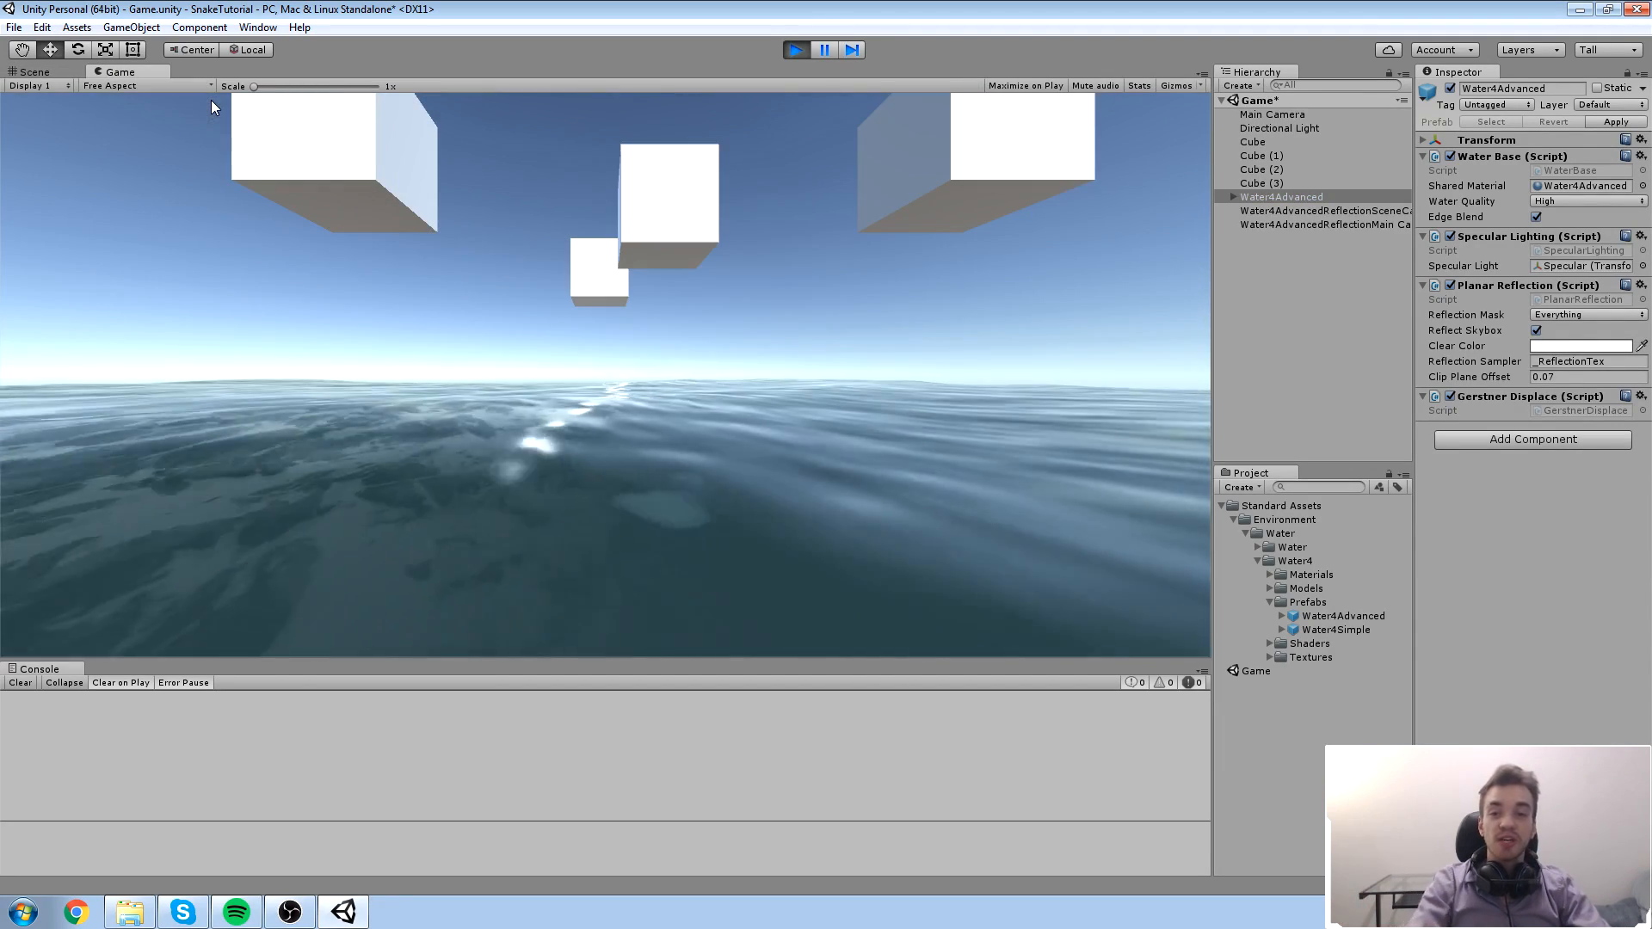
pyautogui.click(56, 70)
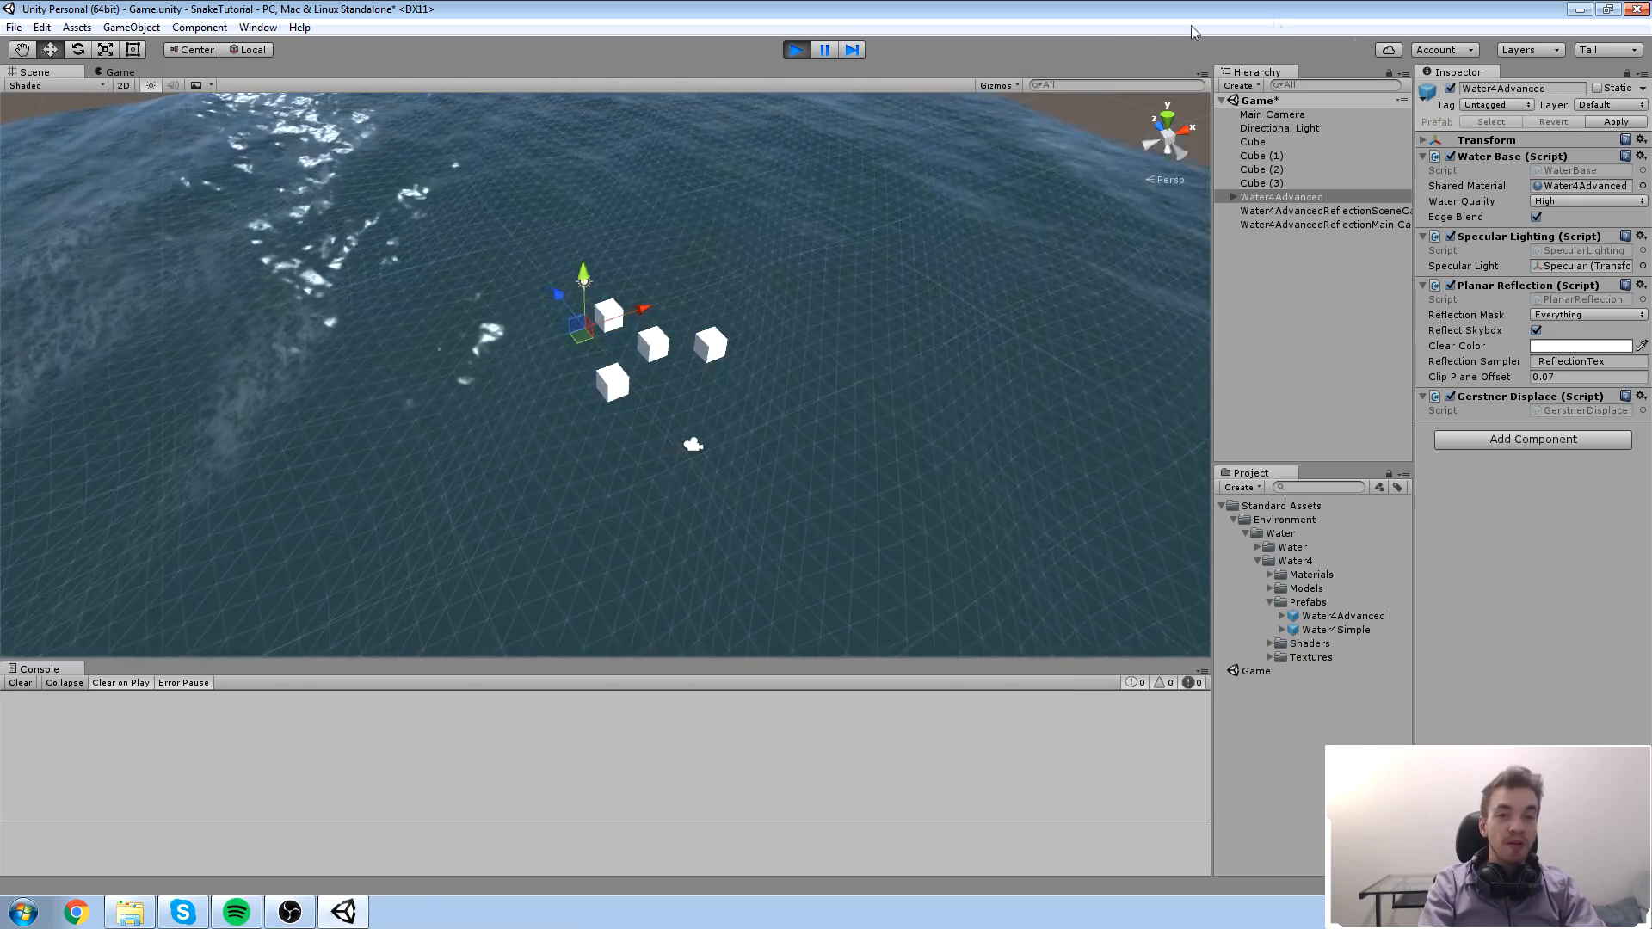
pyautogui.click(1117, 115)
pyautogui.click(840, 389)
pyautogui.moveTo(839, 389); pyautogui.dragTo(907, 373, button='right')
pyautogui.moveTo(907, 372); pyautogui.dragTo(921, 129, button='middle')
pyautogui.moveTo(835, 318); pyautogui.dragTo(867, 244, button='right')
pyautogui.moveTo(867, 244); pyautogui.dragTo(820, 178, button='middle')
pyautogui.click(796, 49)
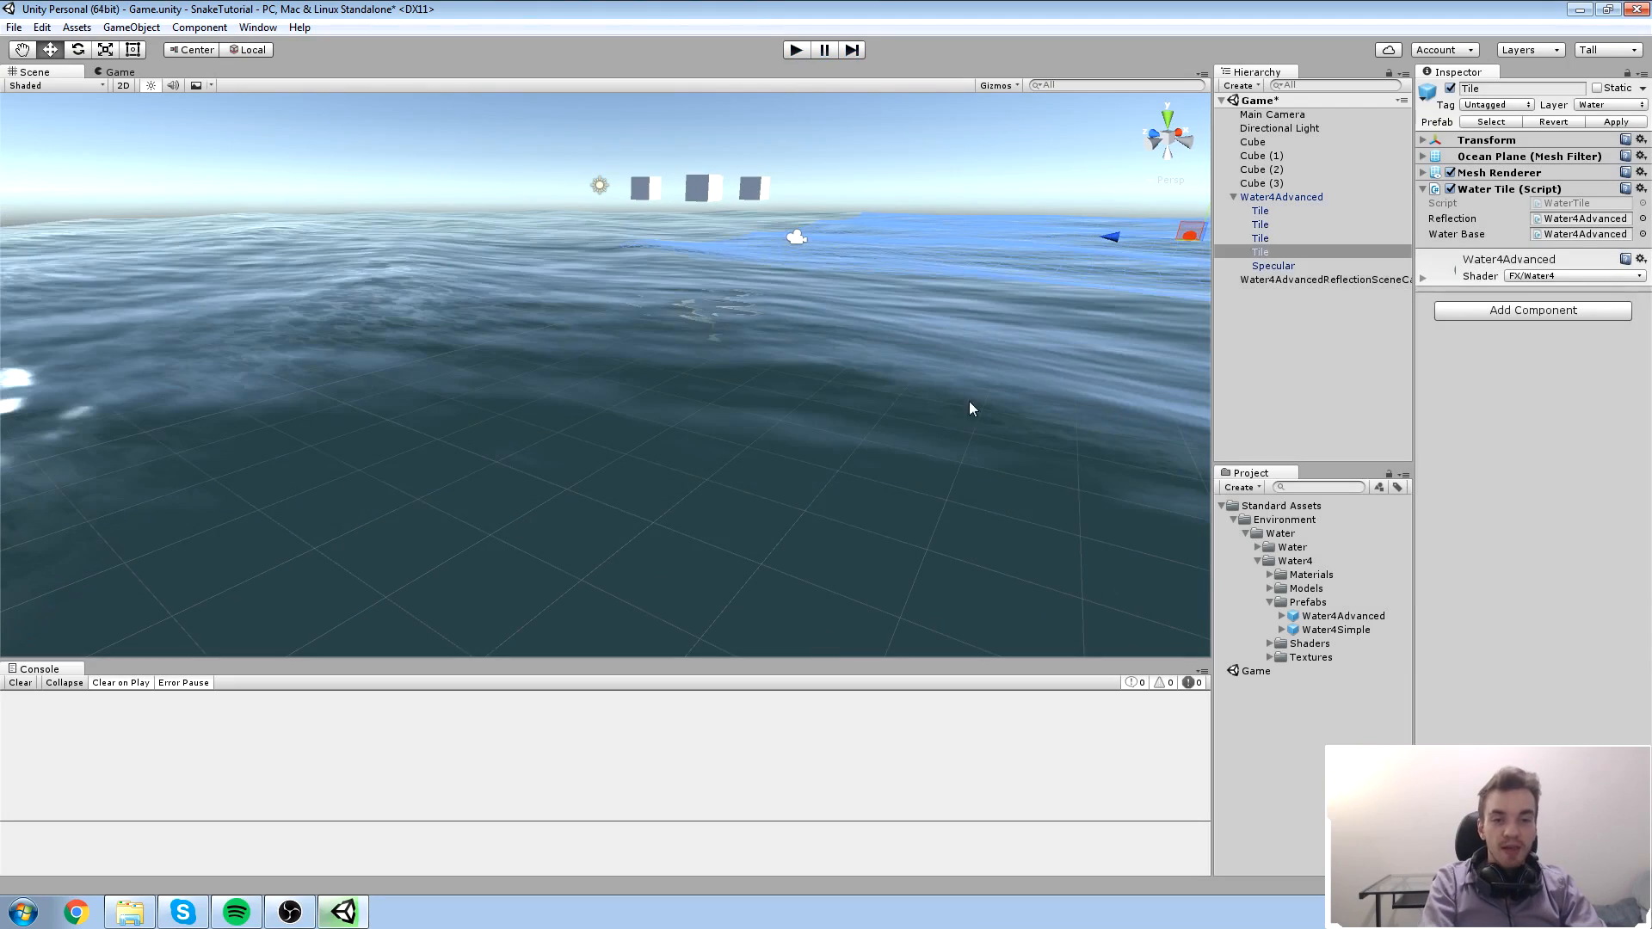
# Step: Delete the Standard Assets folder from the project
pyautogui.click(1284, 506)
pyautogui.press('Delete')
pyautogui.press('Return')
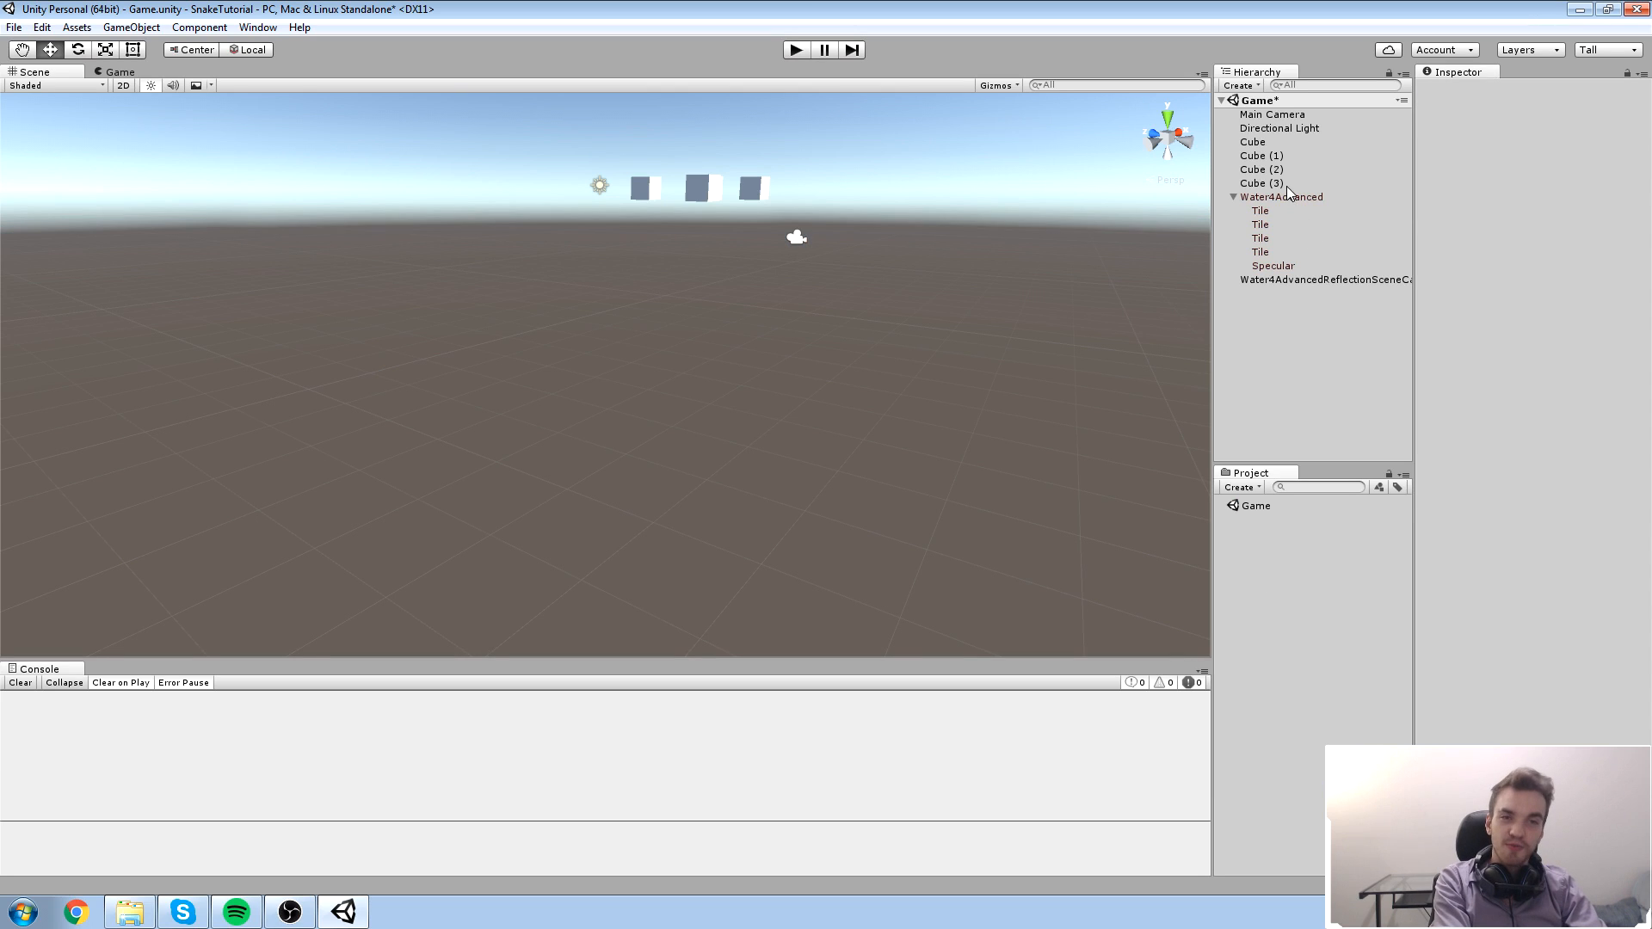
# Step: Delete Water4Advanced and its leftover reflection camera from the scene and save the scene
pyautogui.click(1291, 196)
pyautogui.press('Delete')
pyautogui.click(1292, 200)
pyautogui.press('Delete')
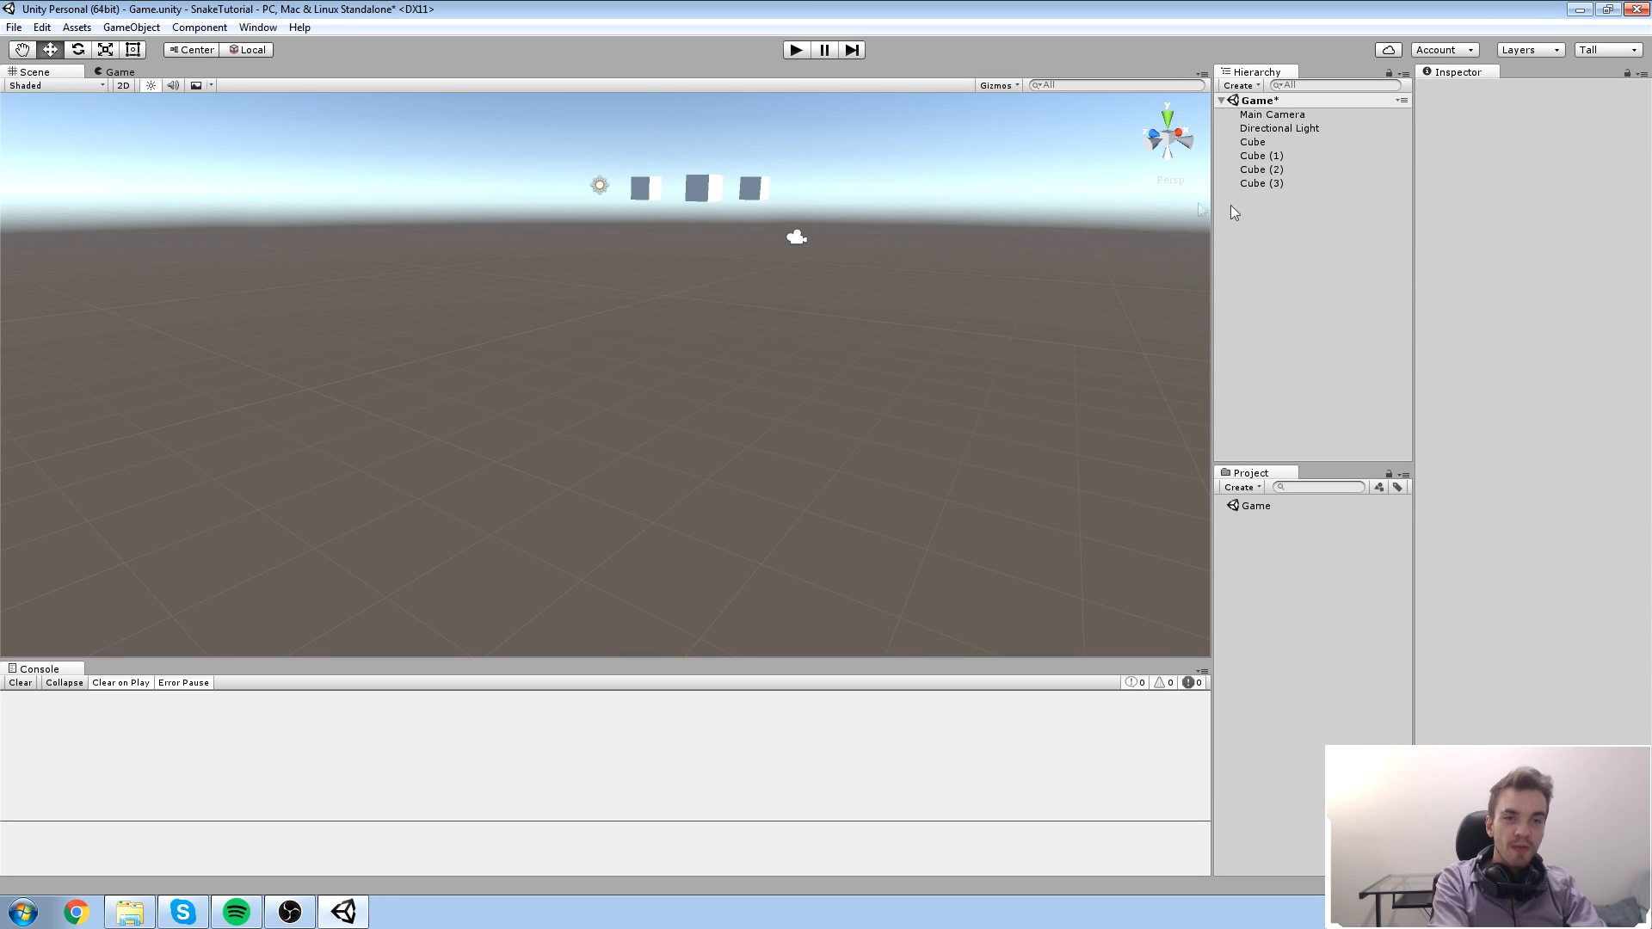
pyautogui.moveTo(1037, 182); pyautogui.dragTo(973, 221, button='right')
pyautogui.moveTo(973, 221); pyautogui.dragTo(886, 327, button='middle')
pyautogui.hotkey('ctrl', 's')
# Step: Create a new 3D cube in the scene as a demonstration and delete it
pyautogui.click(136, 30)
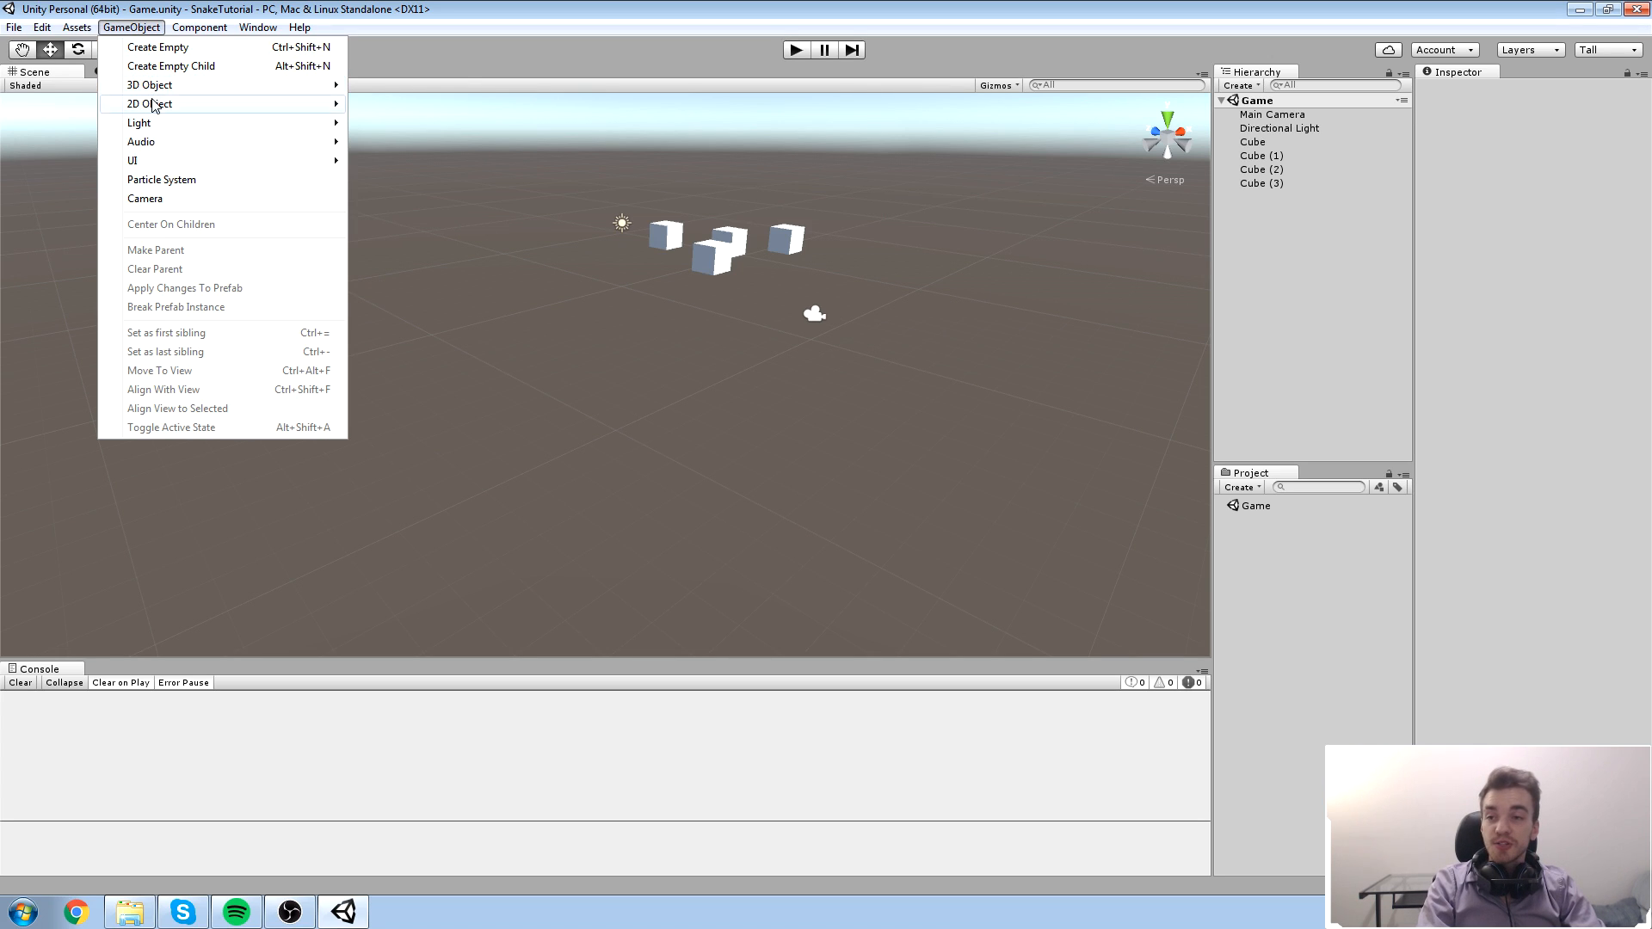
pyautogui.moveTo(169, 90)
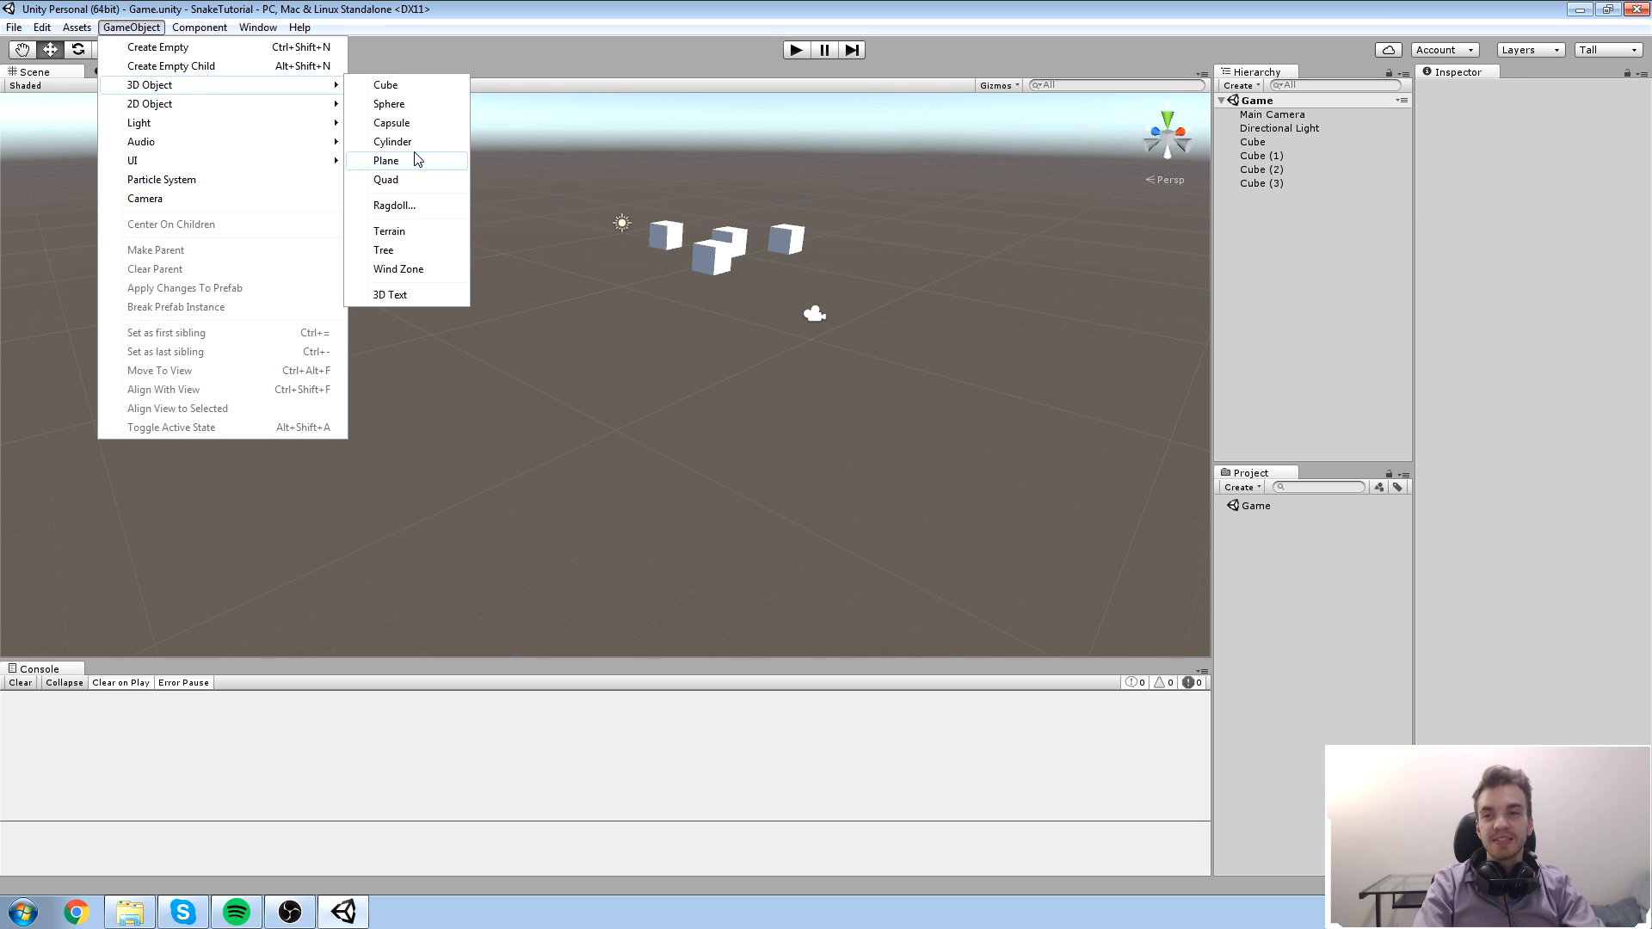
pyautogui.click(387, 85)
pyautogui.scroll(5, 577, 170)
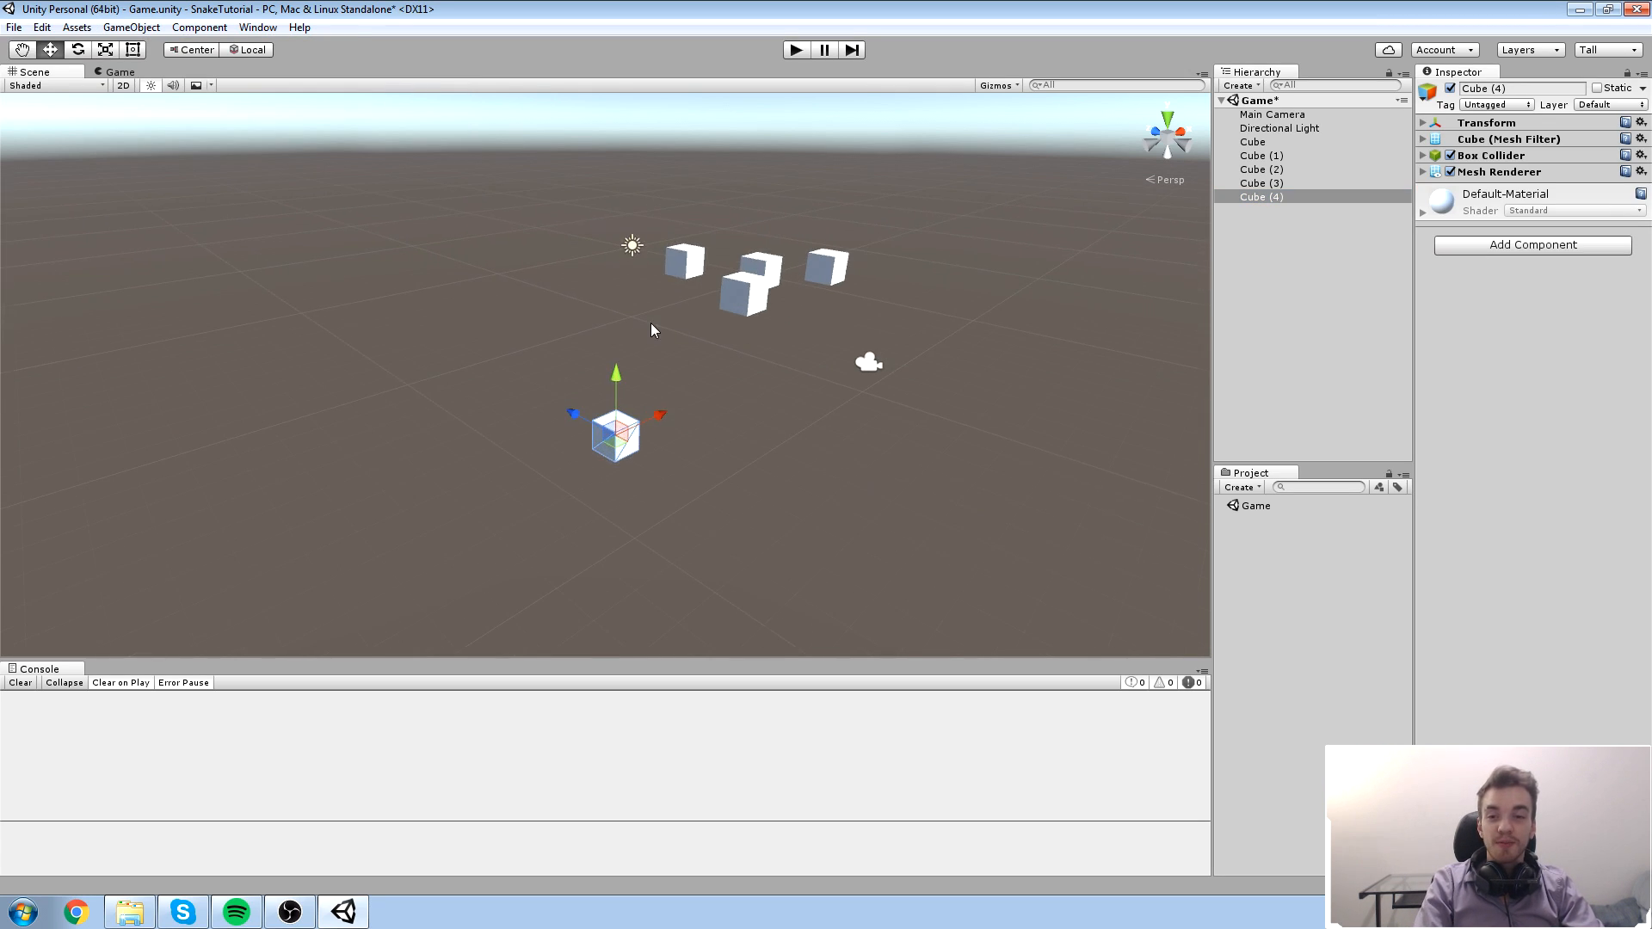
pyautogui.press('Delete')
# Step: Create a 3D plane in the scene and delete it
pyautogui.click(131, 27)
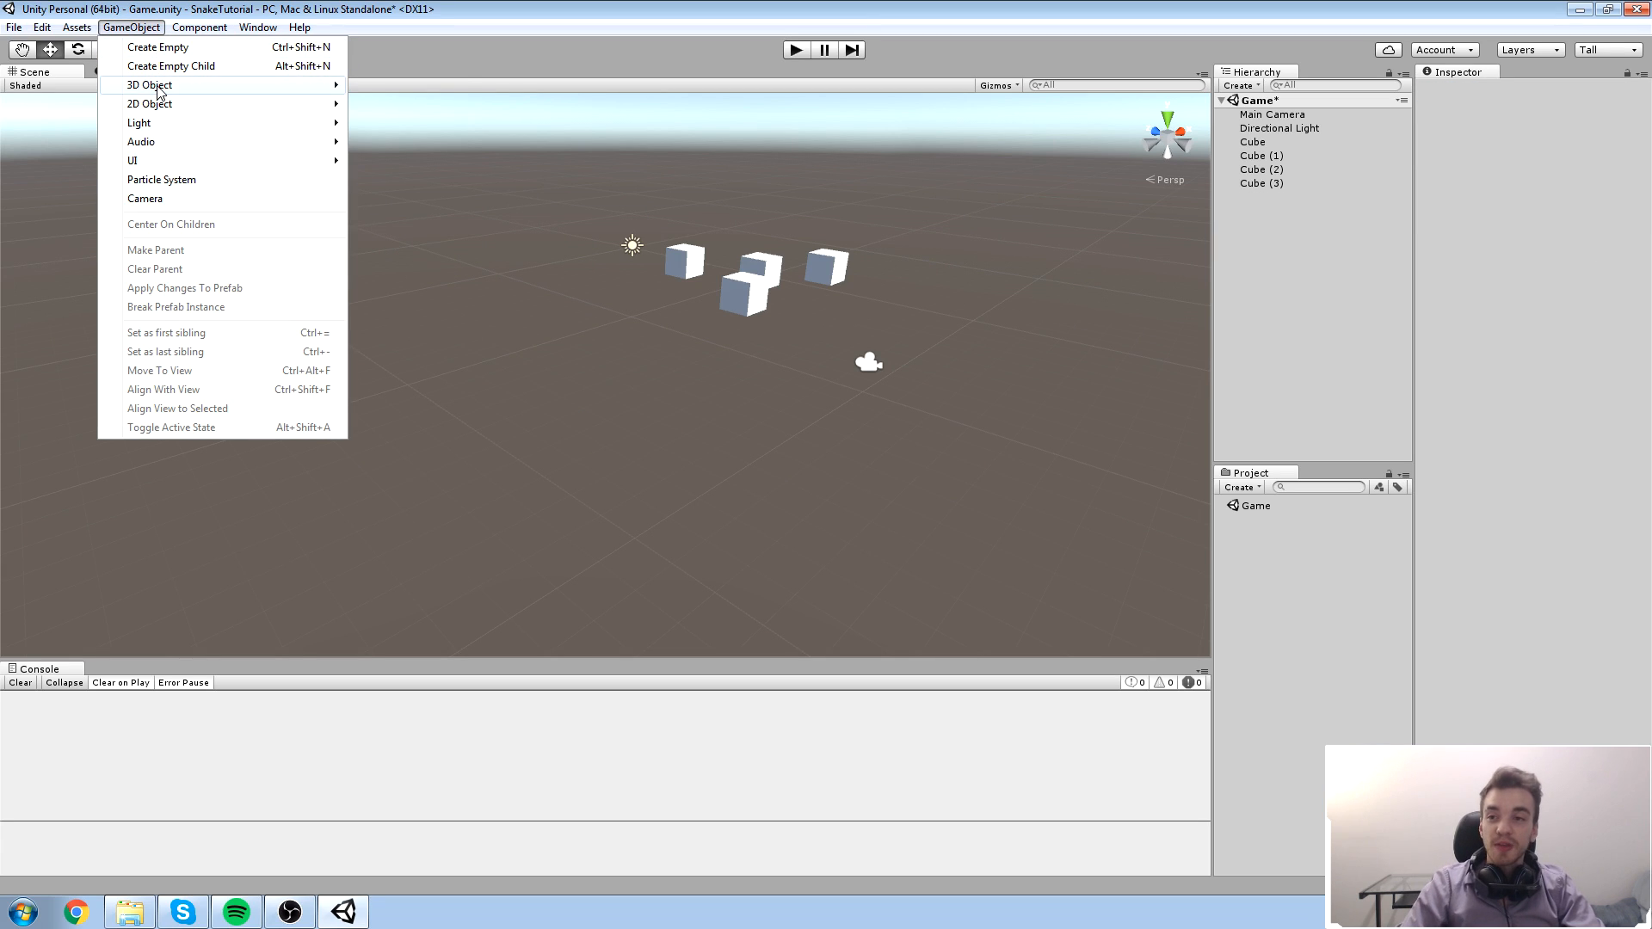
pyautogui.click(404, 161)
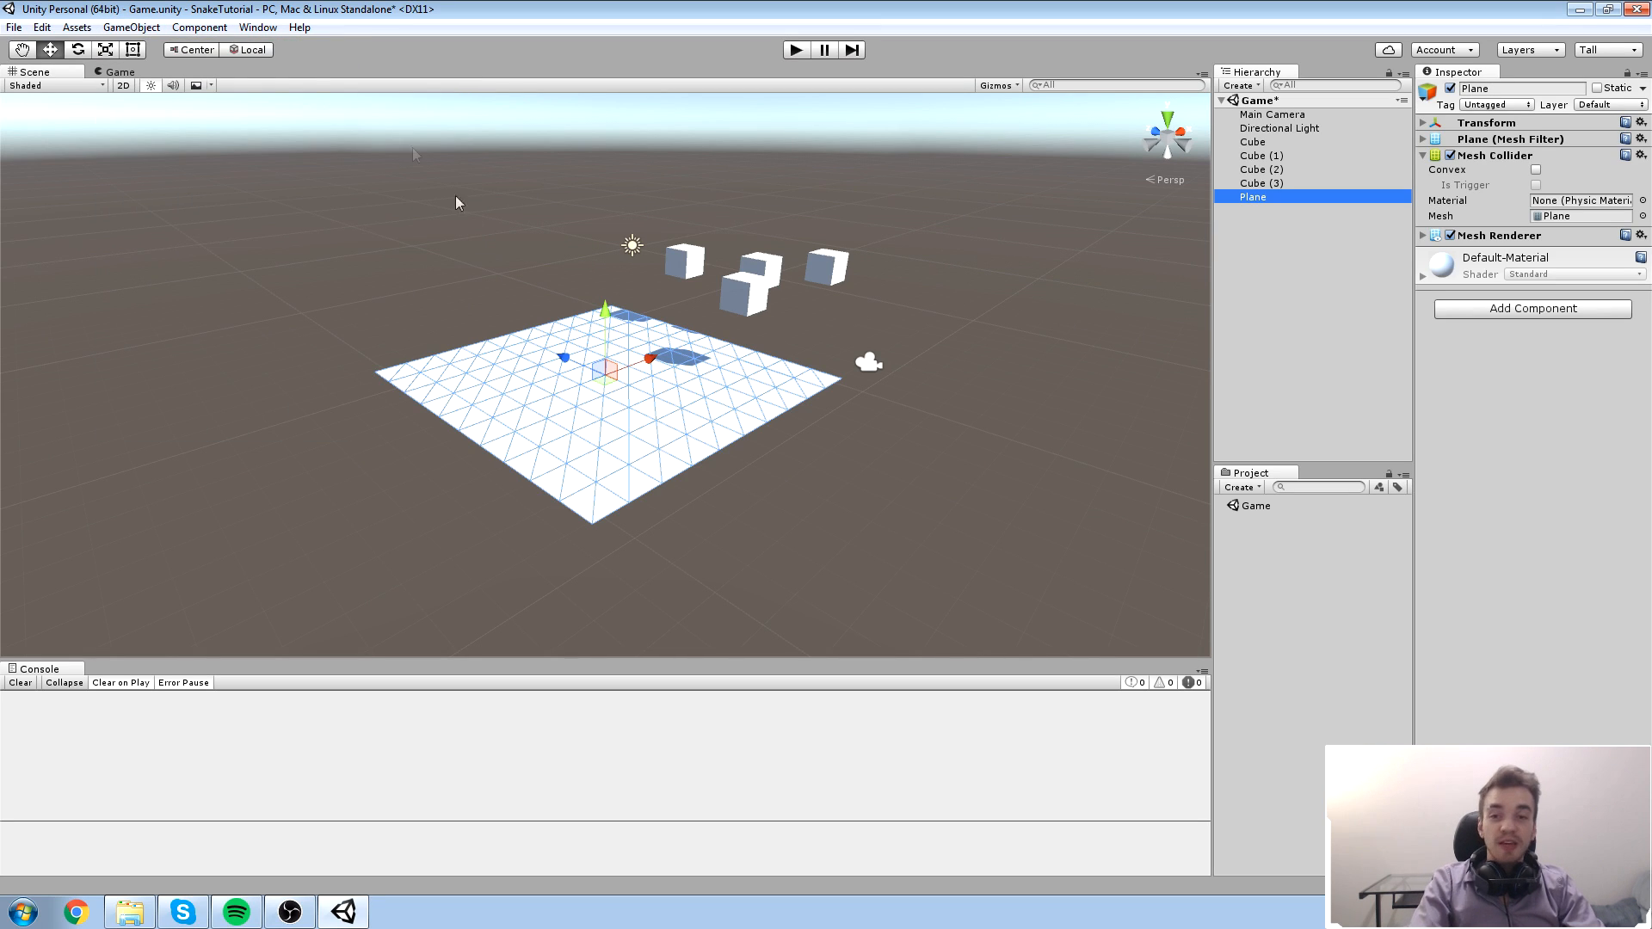
pyautogui.press('Delete')
# Step: Add a Particle System to the scene and delete it
pyautogui.click(162, 27)
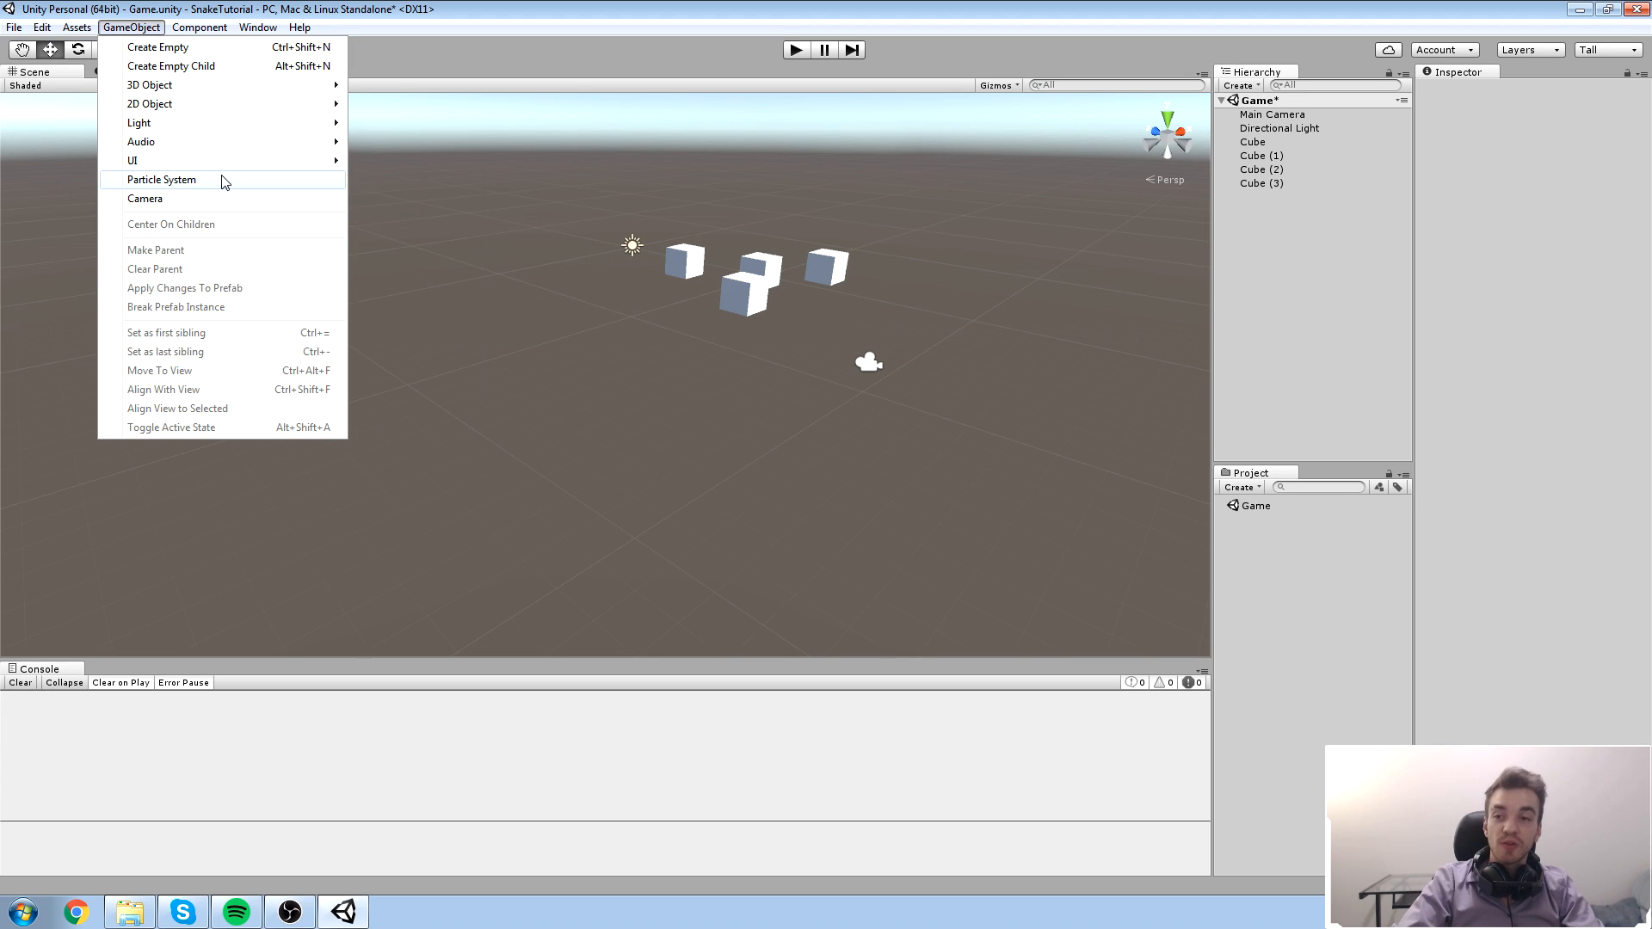
pyautogui.click(180, 179)
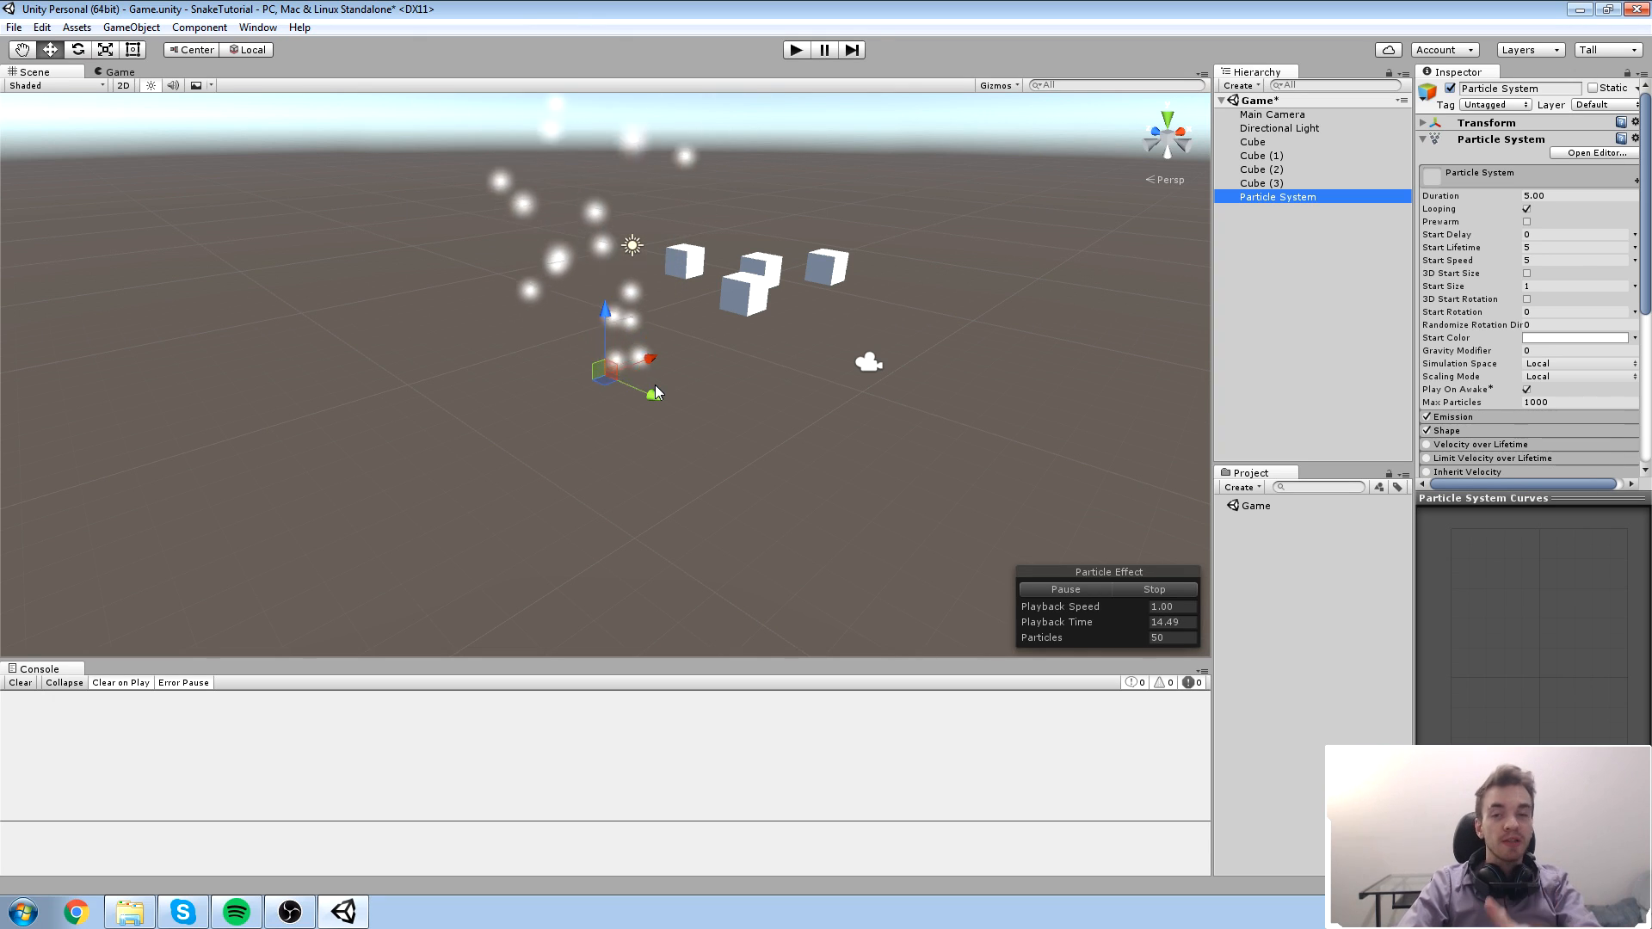
pyautogui.press('Delete')
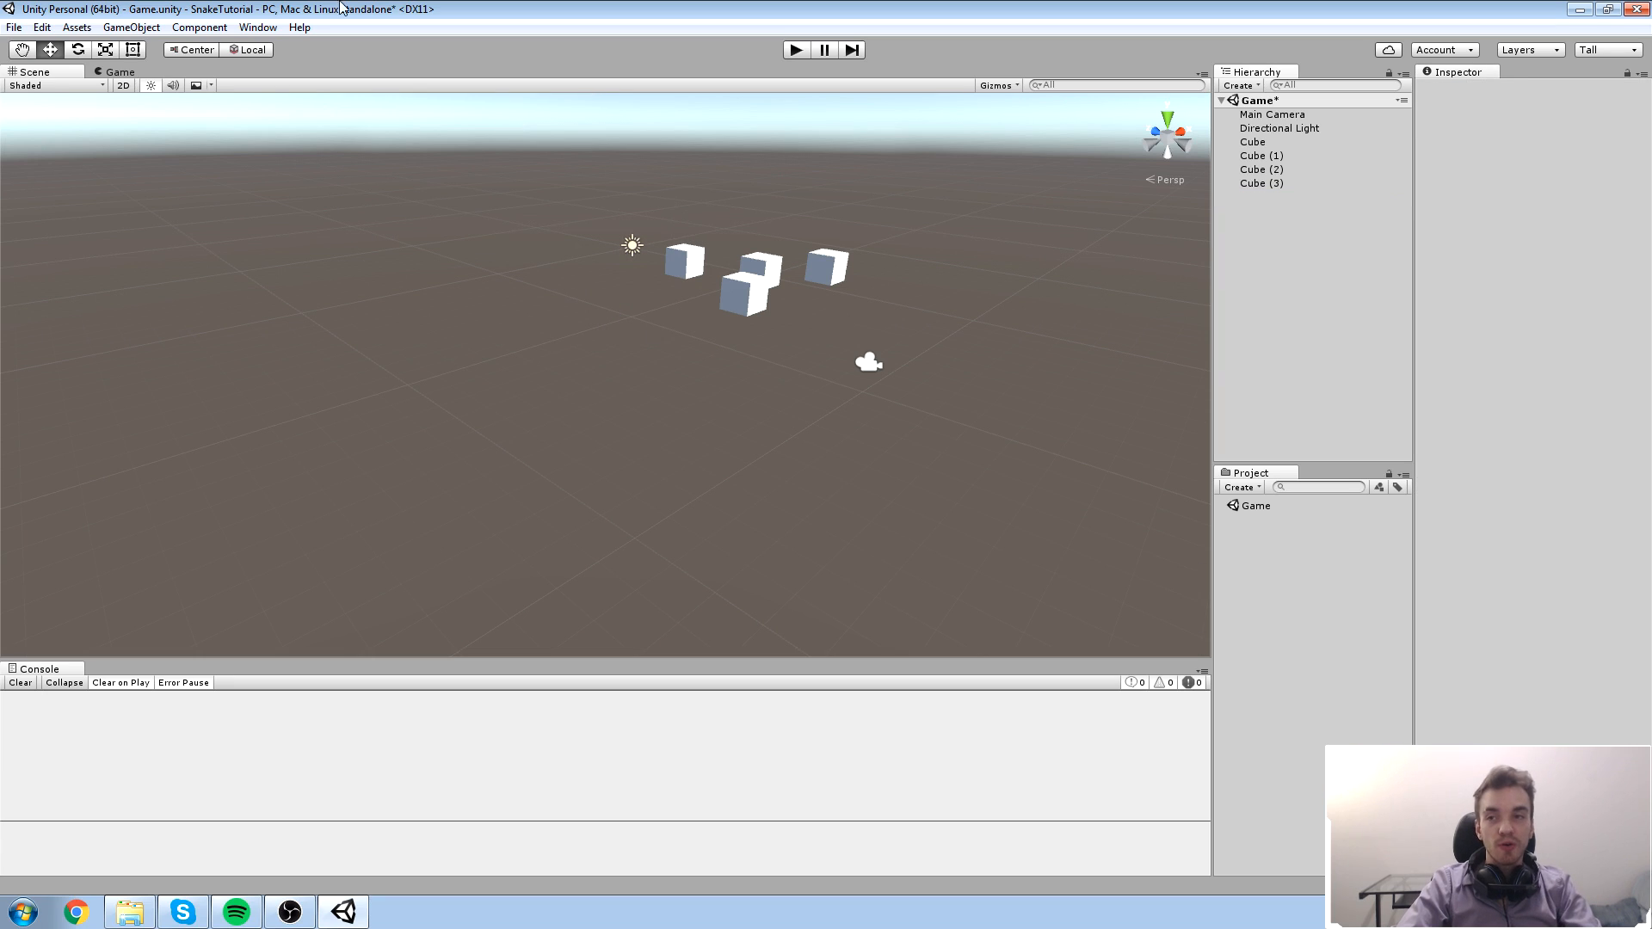
pyautogui.click(131, 27)
pyautogui.moveTo(222, 30)
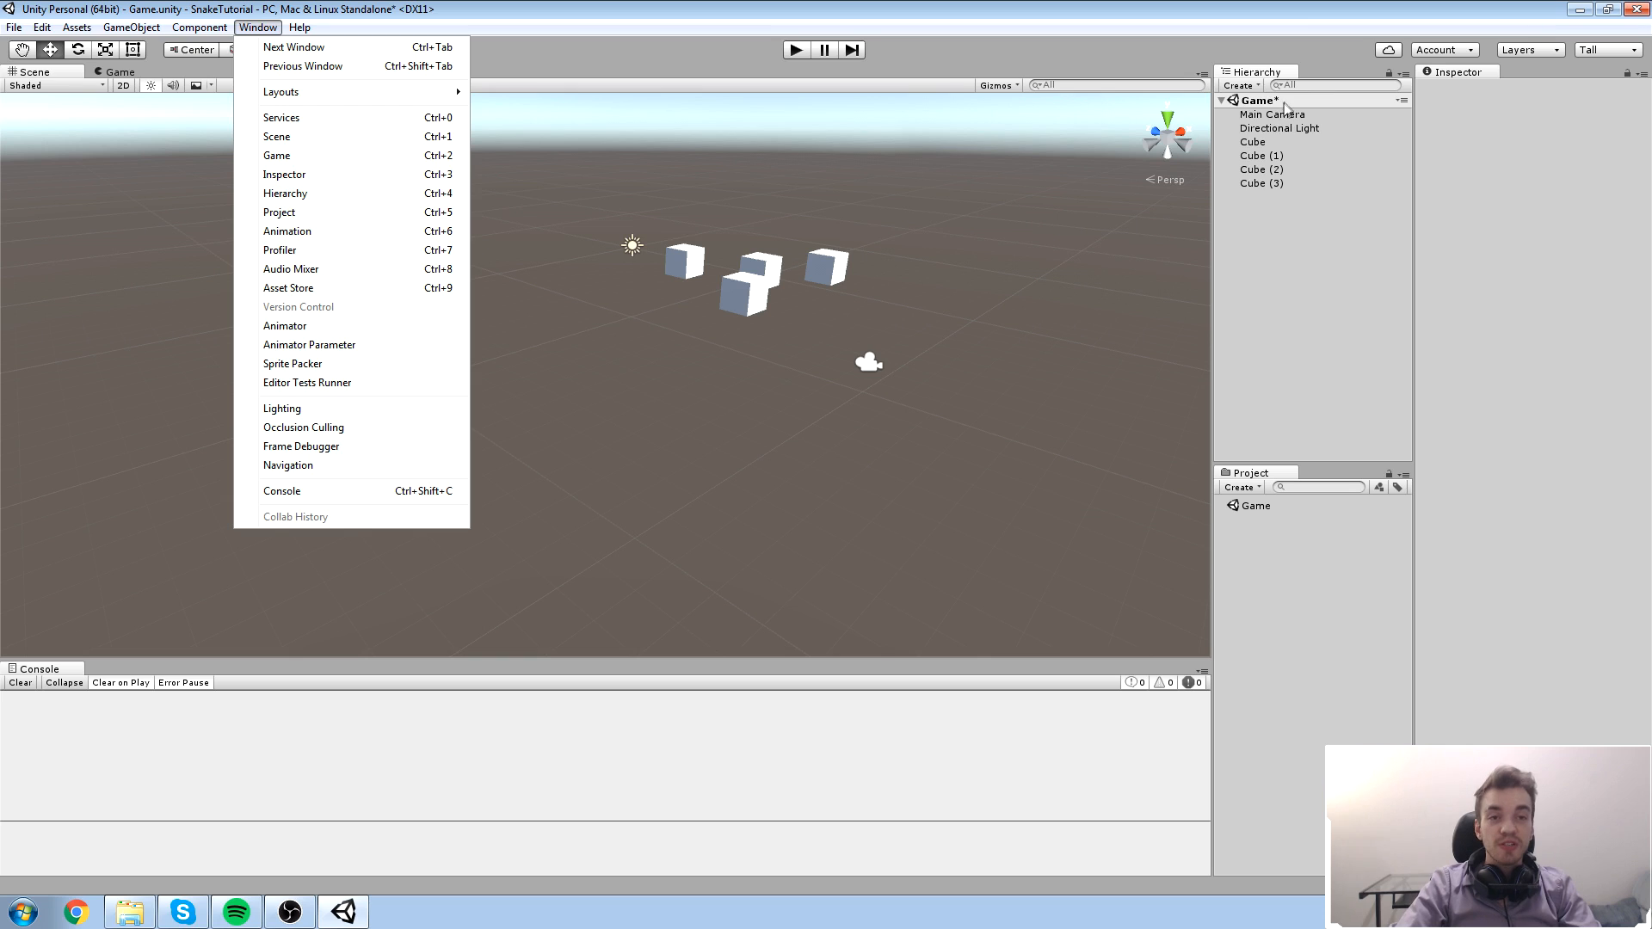
# Step: Undock the Hierarchy panel into a floating window and close it
pyautogui.moveTo(1261, 80); pyautogui.dragTo(886, 229)
pyautogui.moveTo(704, 117); pyautogui.dragTo(604, 20)
pyautogui.click(760, 14)
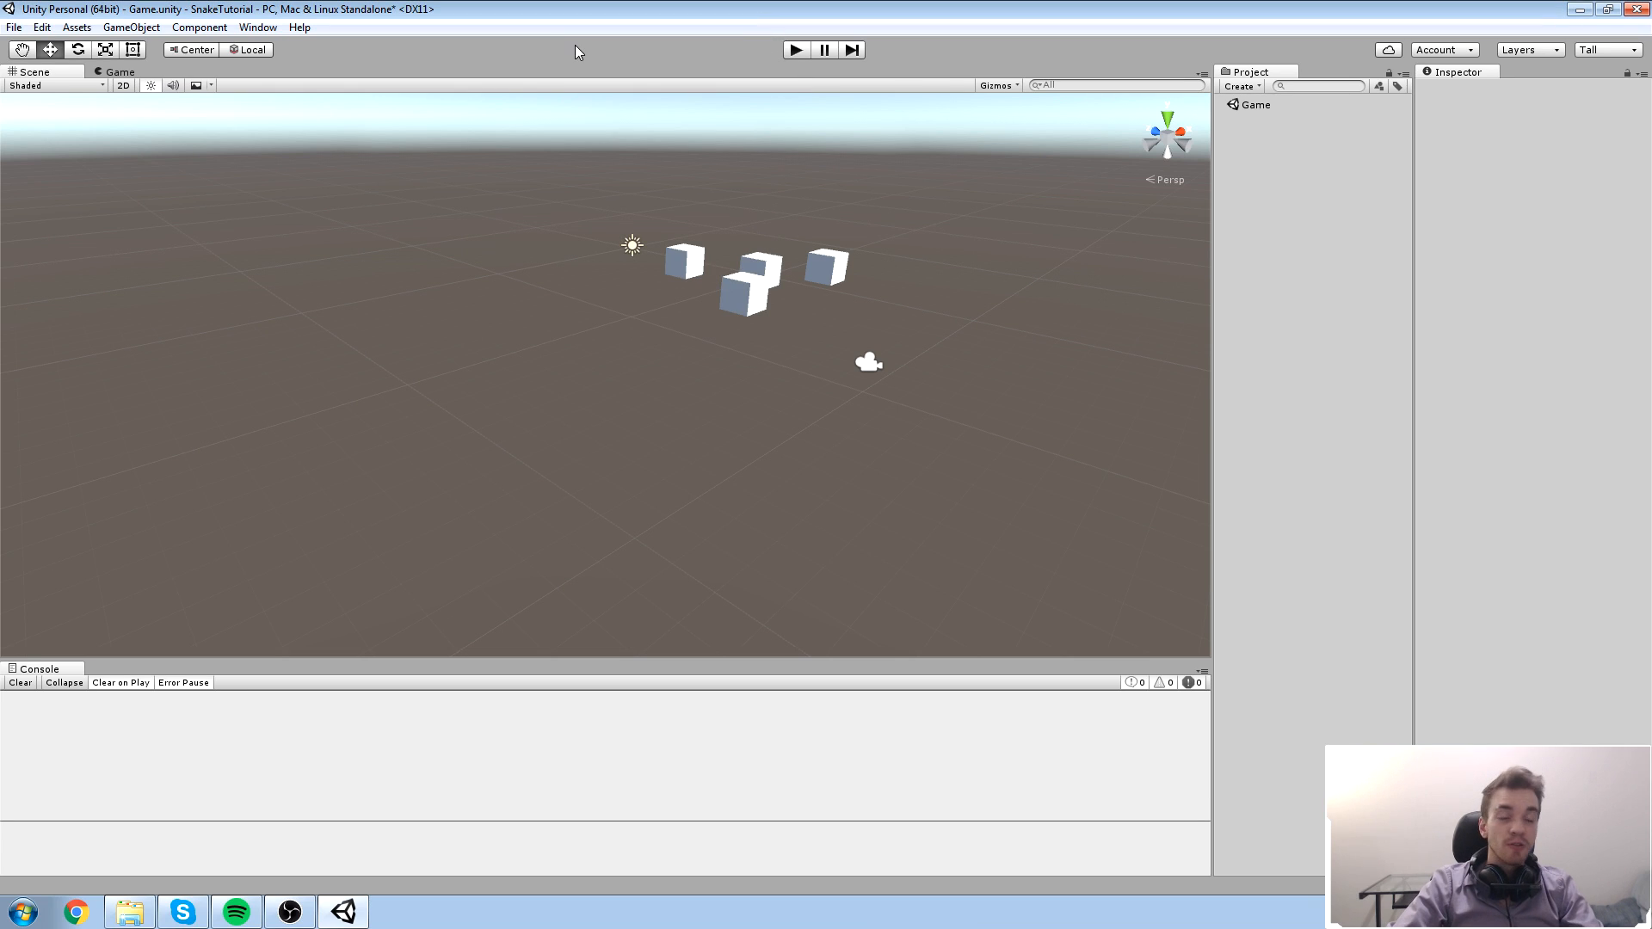
# Step: Reopen the Hierarchy panel and dock it above the Project panel
pyautogui.click(258, 28)
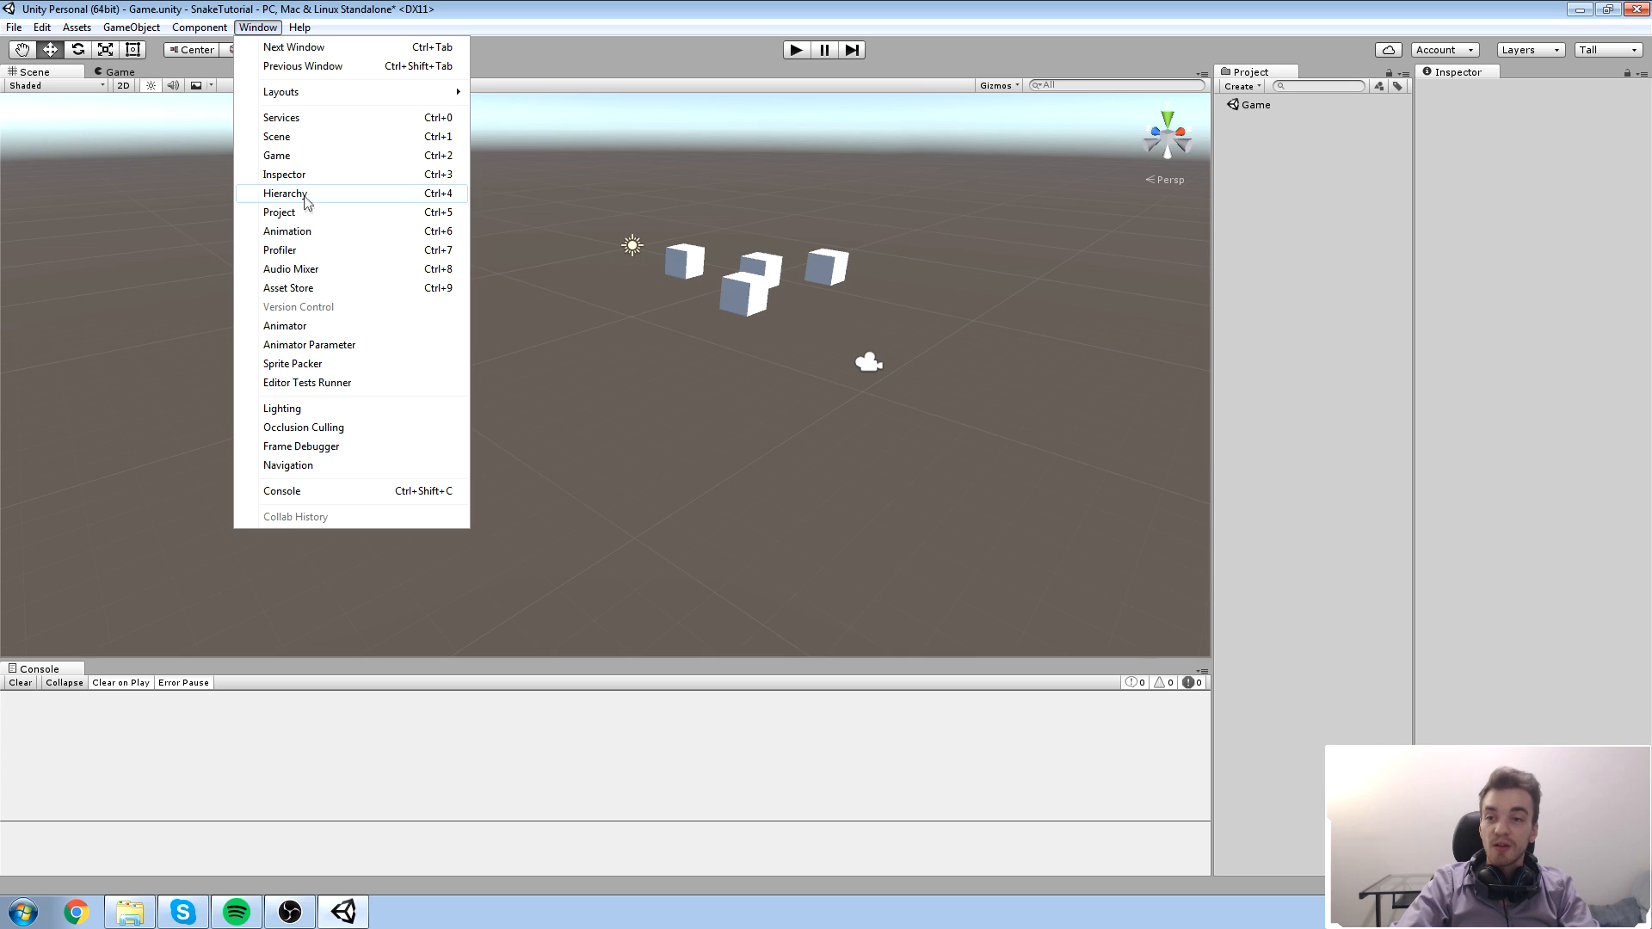
pyautogui.click(349, 198)
pyautogui.moveTo(617, 18); pyautogui.dragTo(1343, 690)
pyautogui.moveTo(1272, 617); pyautogui.dragTo(1364, 189)
pyautogui.moveTo(1269, 74); pyautogui.dragTo(1314, 550)
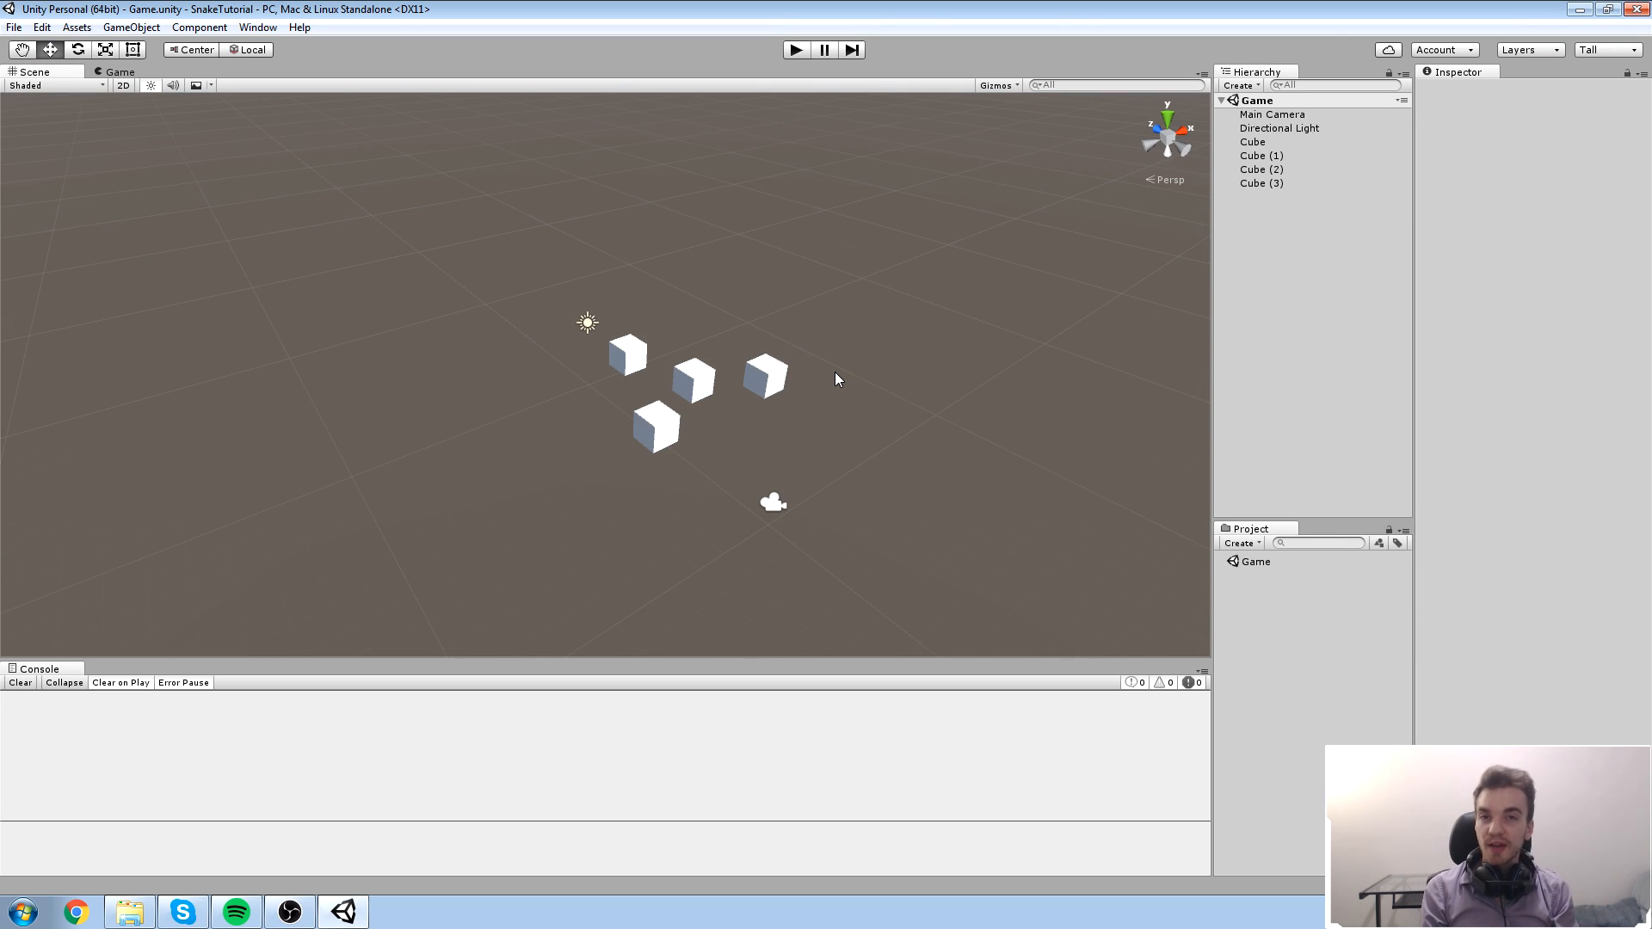